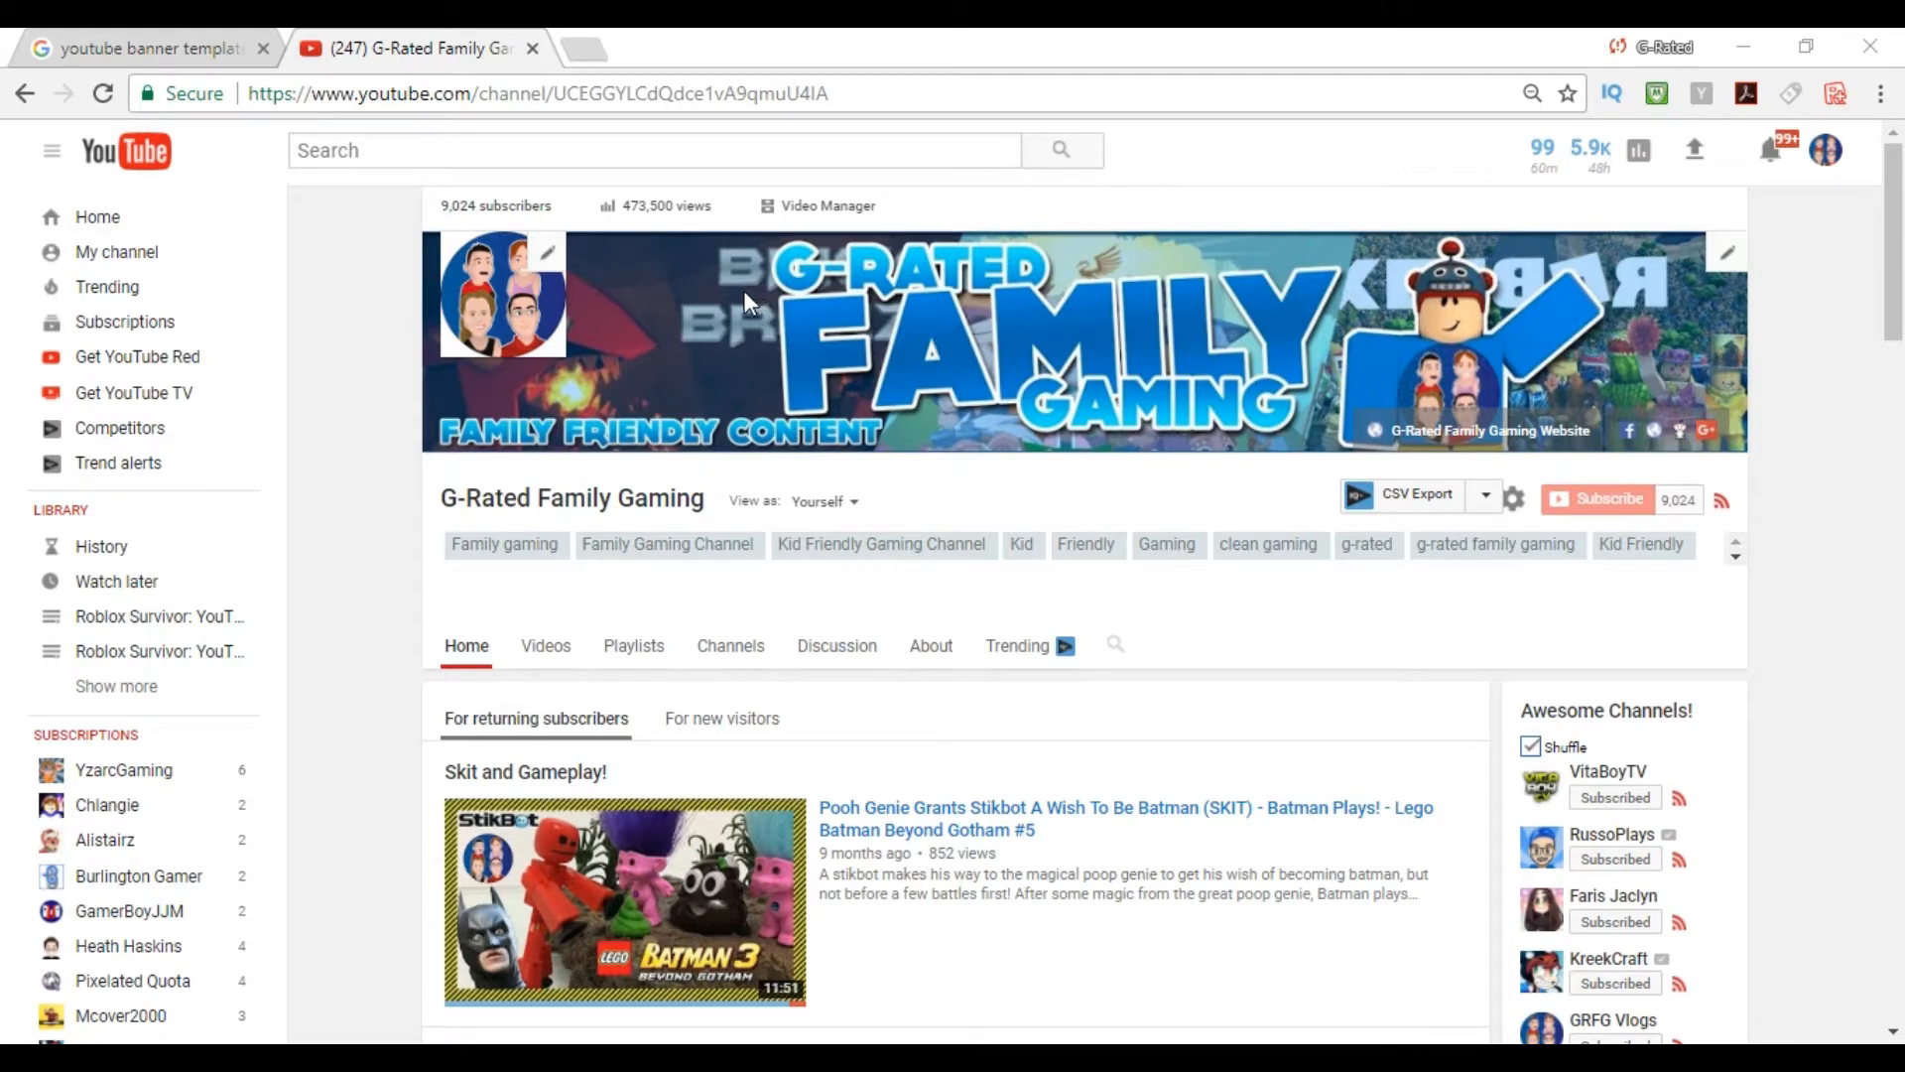
Run a Google image search for "youtube banner template" and browse the resulting templates.
{"action": "left_click", "coordinate": [151, 55]}
{"action": "left_click", "coordinate": [381, 174]}
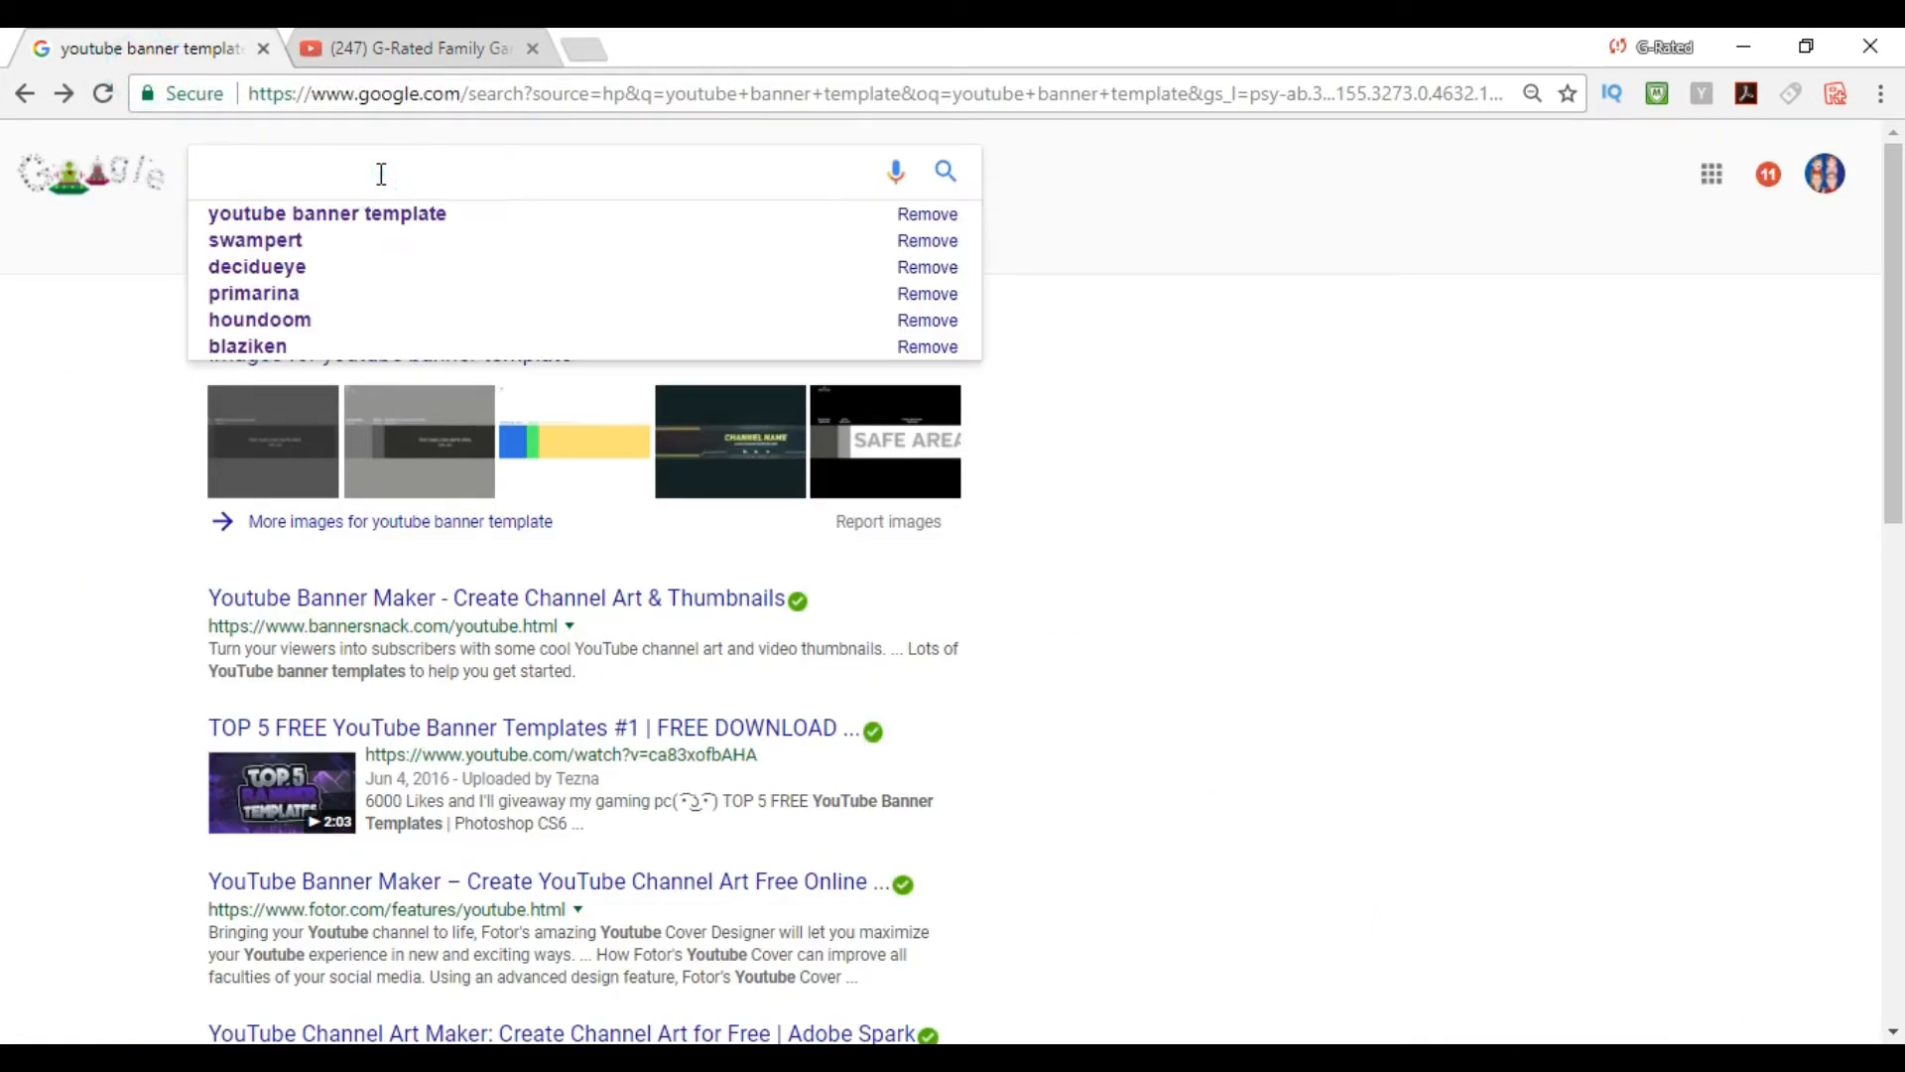
{"action": "type", "text": "youtube banner template"}
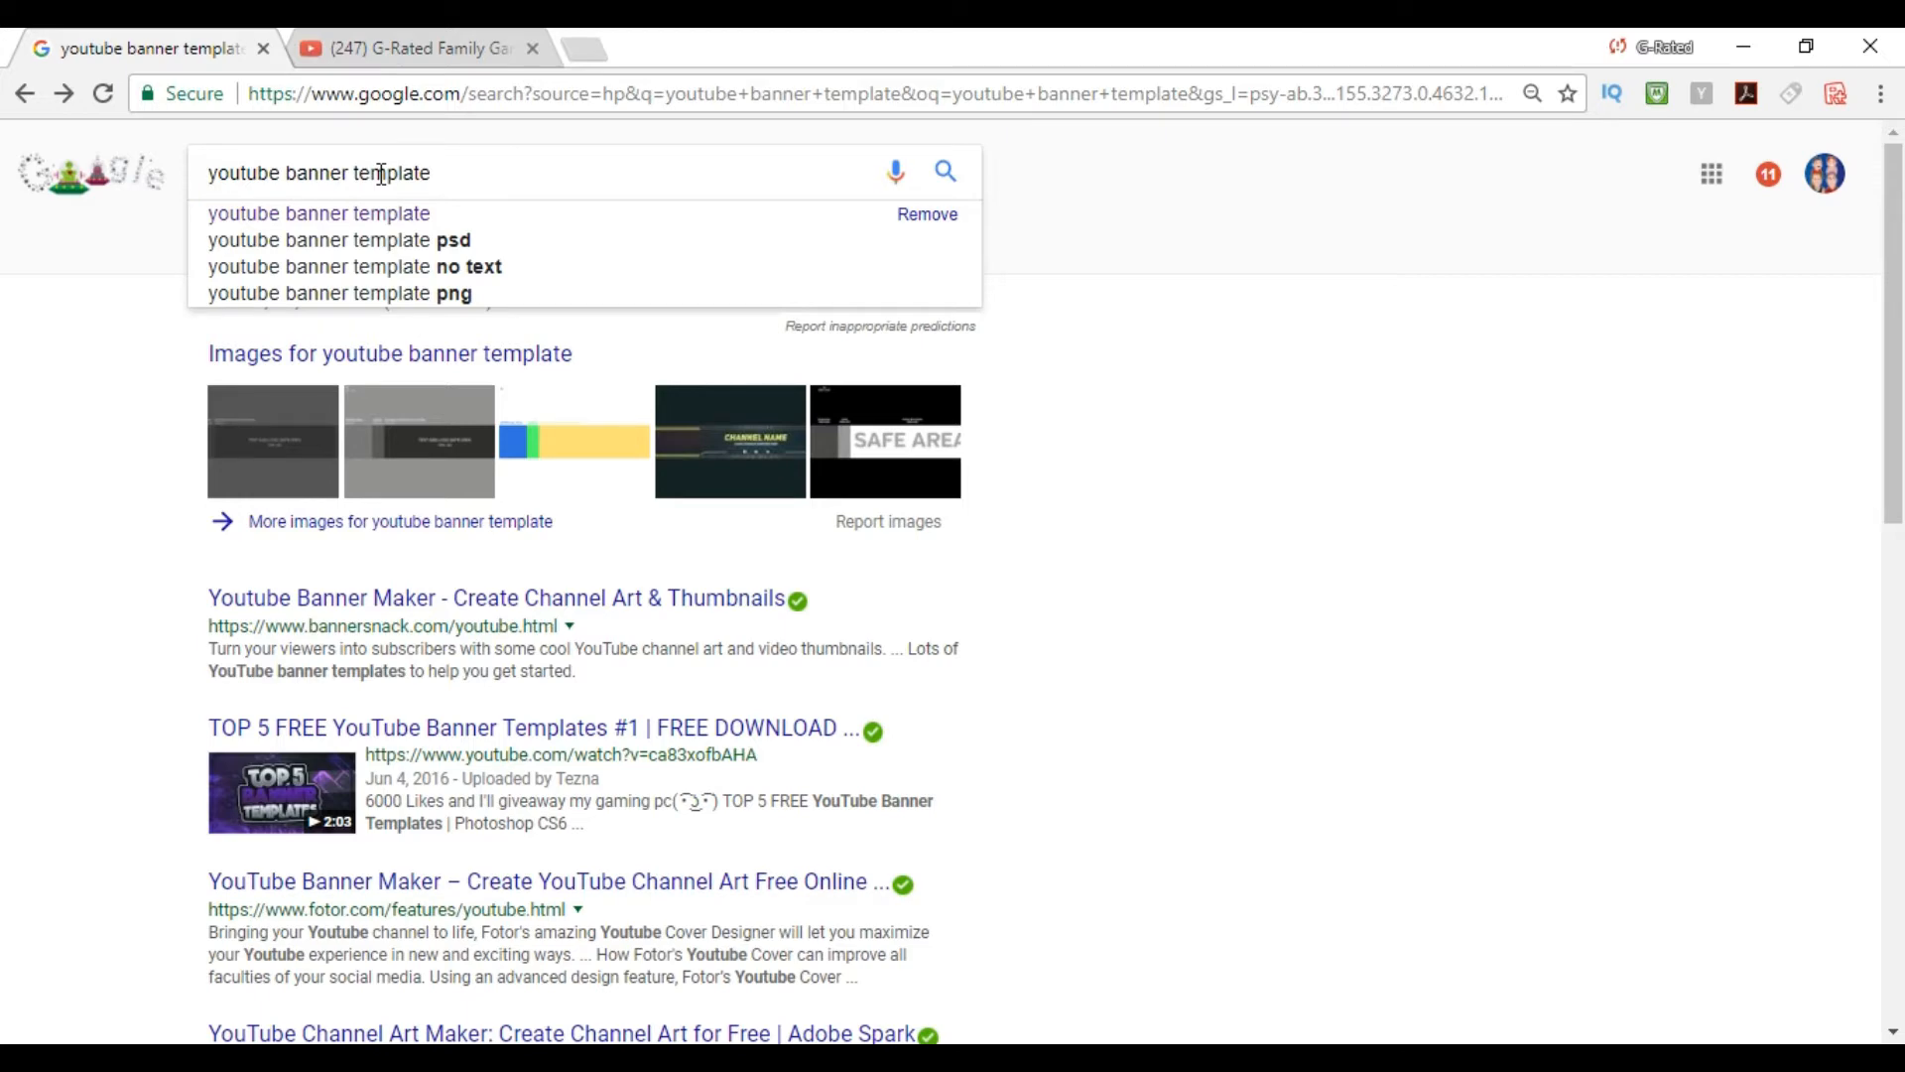
{"action": "key", "text": "Return"}
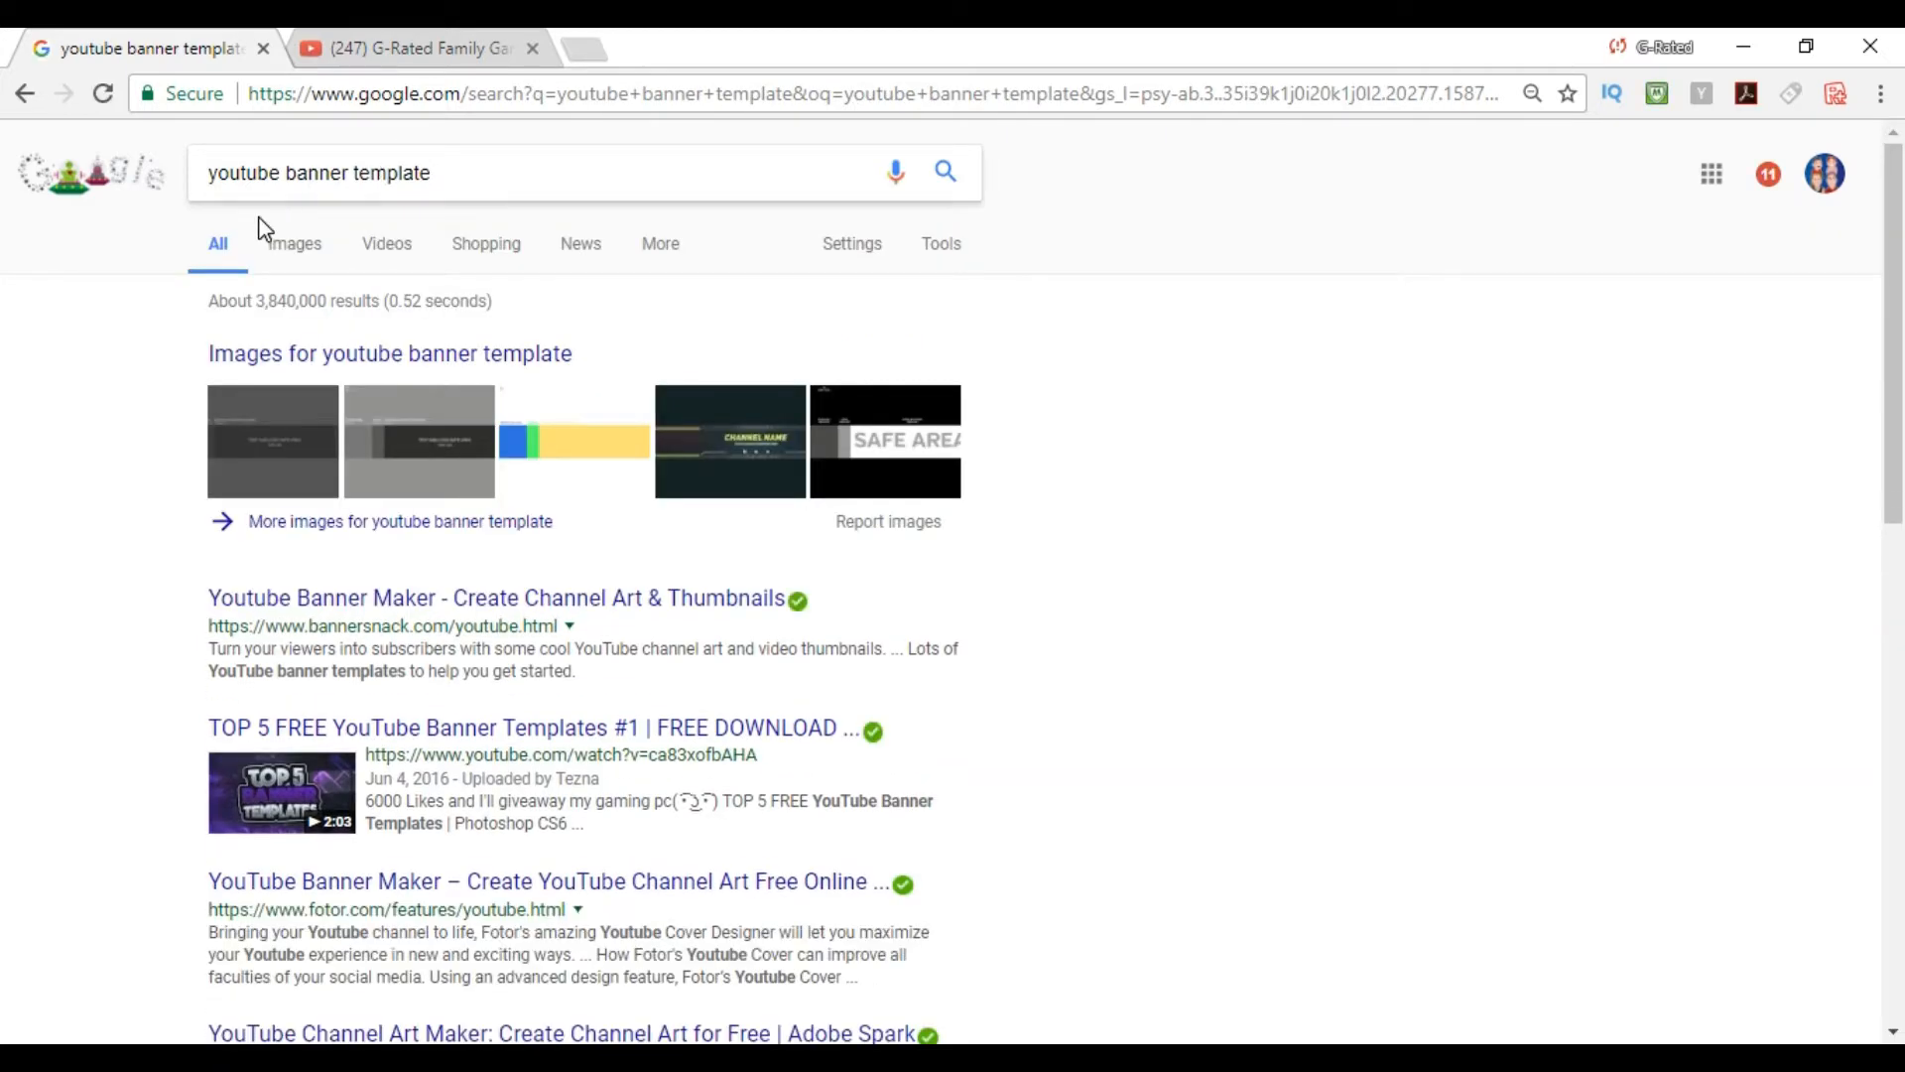
{"action": "left_click", "coordinate": [282, 254]}
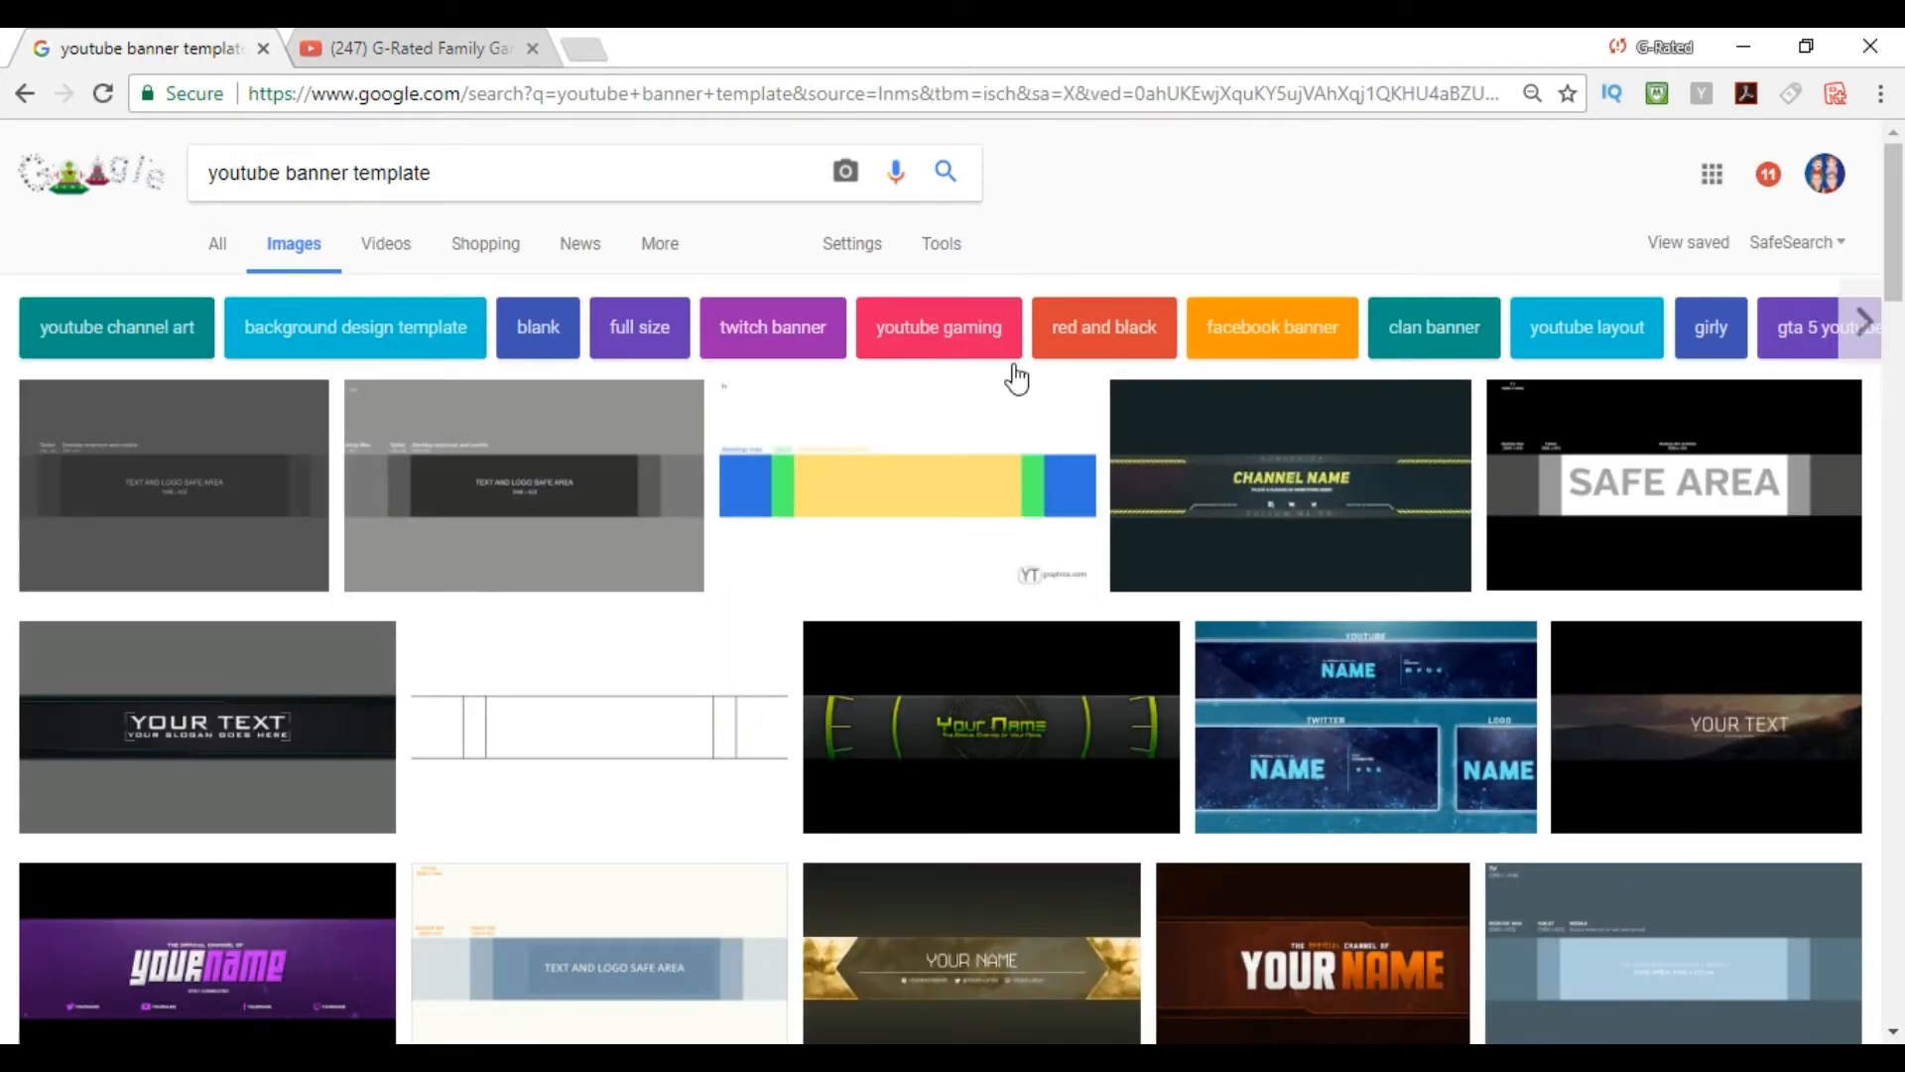
{"action": "scroll", "coordinate": [1320, 617], "scroll_direction": "down", "scroll_amount": 1}
{"action": "scroll", "coordinate": [1320, 617], "scroll_direction": "down", "scroll_amount": 4}
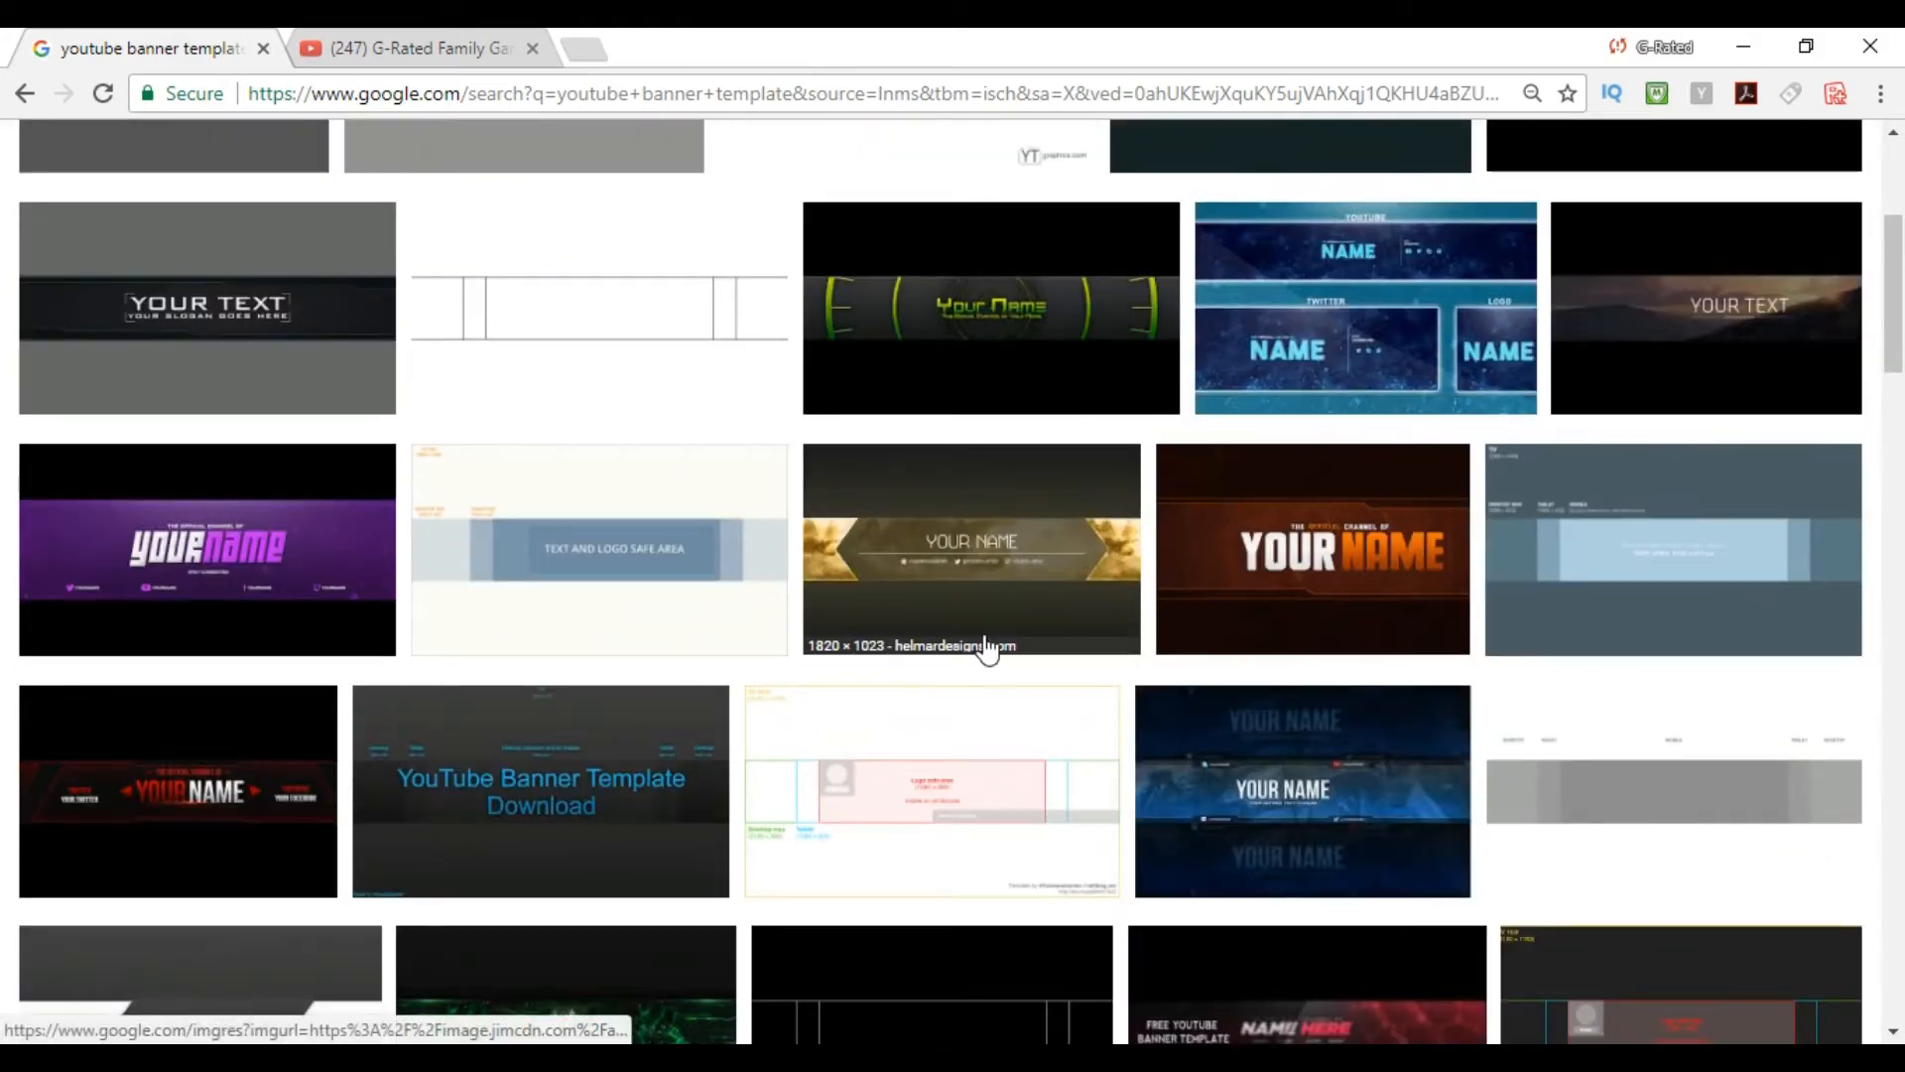
{"action": "scroll", "coordinate": [982, 646], "scroll_direction": "down", "scroll_amount": 3}
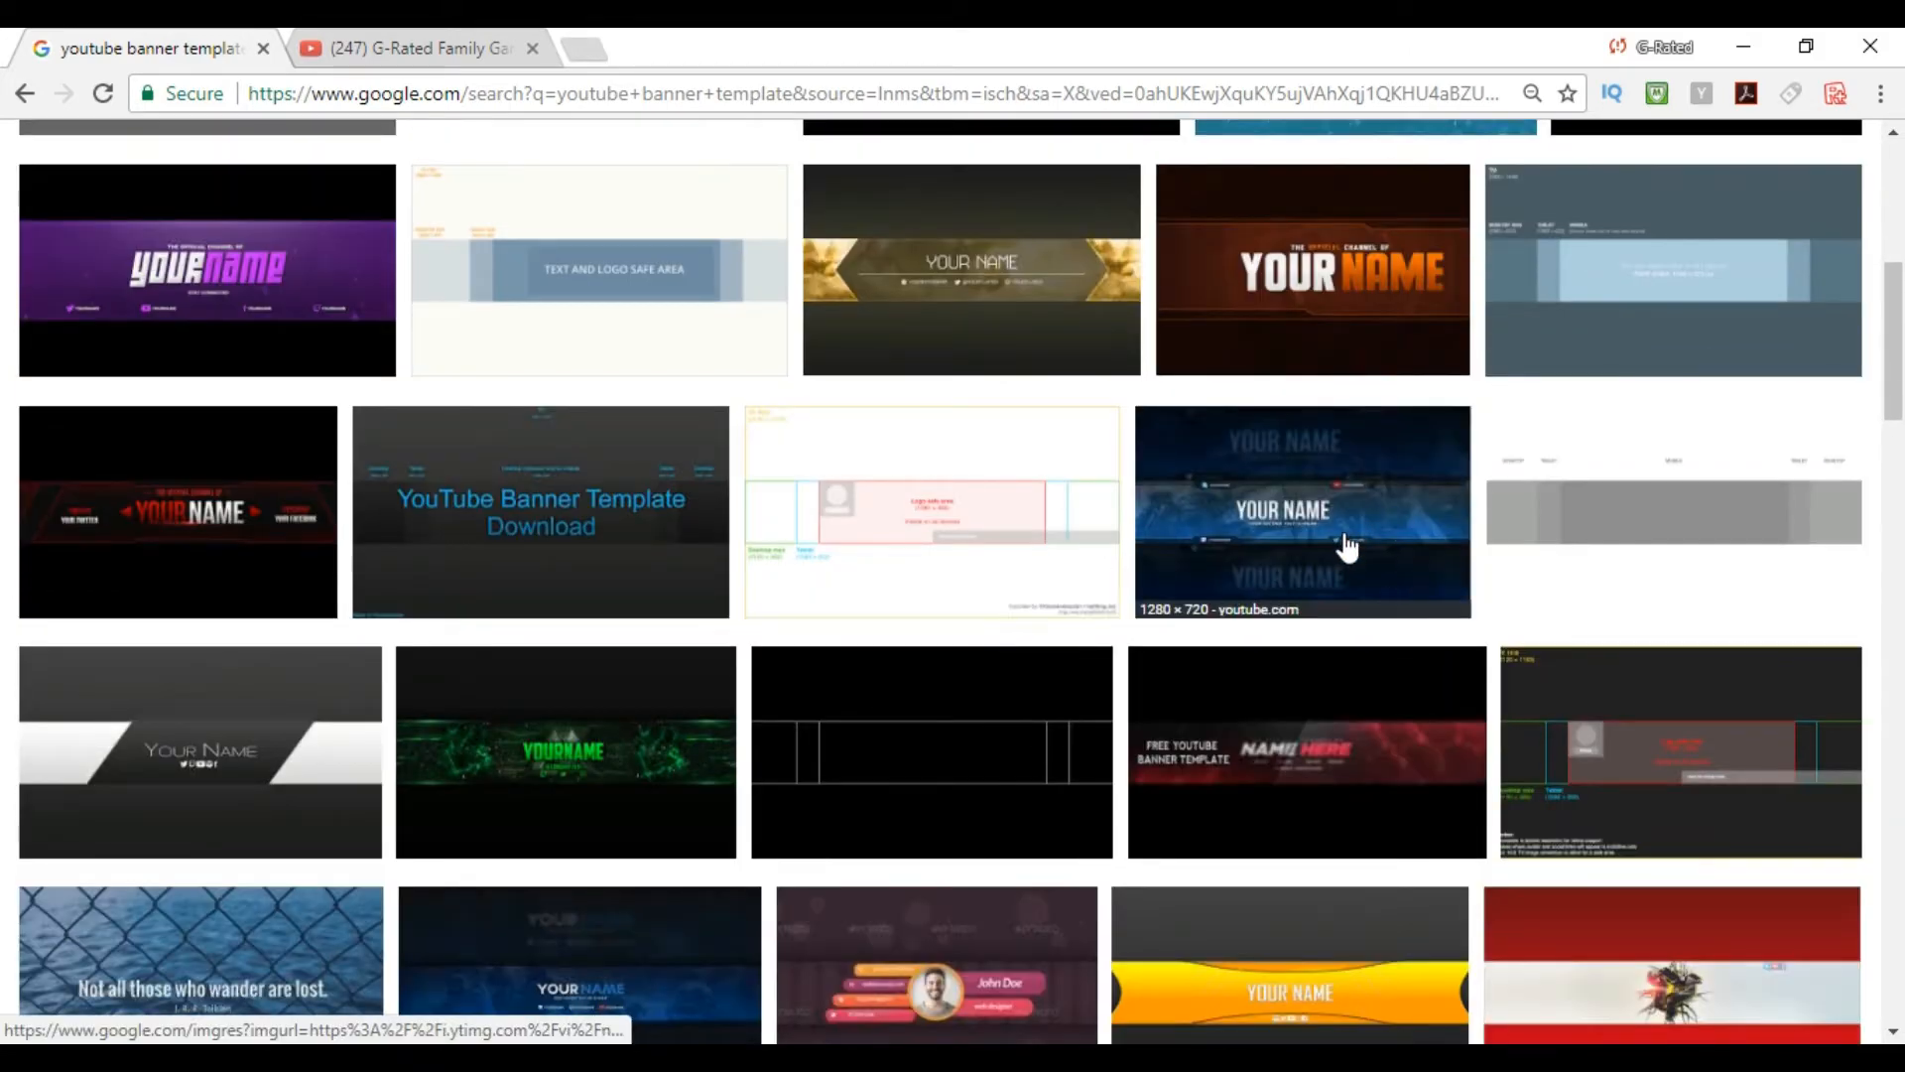
{"action": "scroll", "coordinate": [1344, 545], "scroll_direction": "up", "scroll_amount": 8}
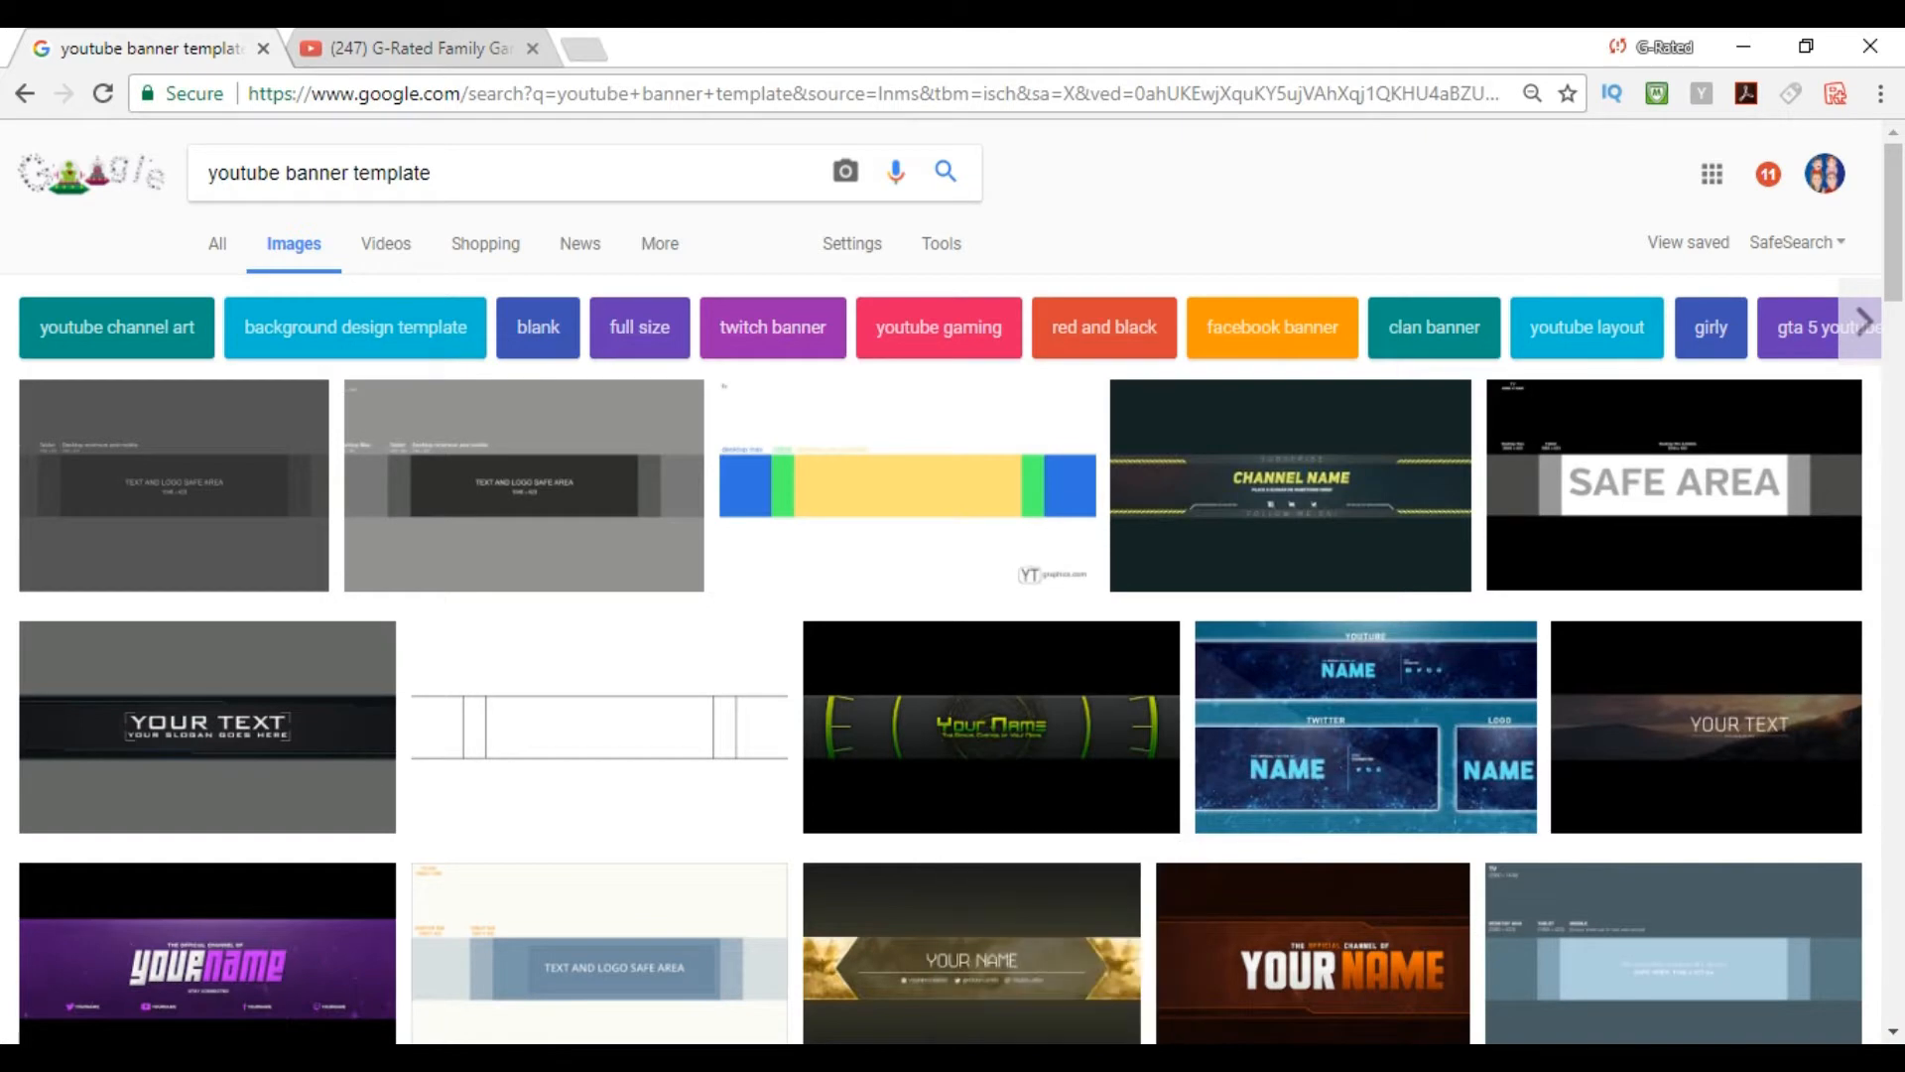
{"action": "mouse_move", "coordinate": [1061, 1058]}
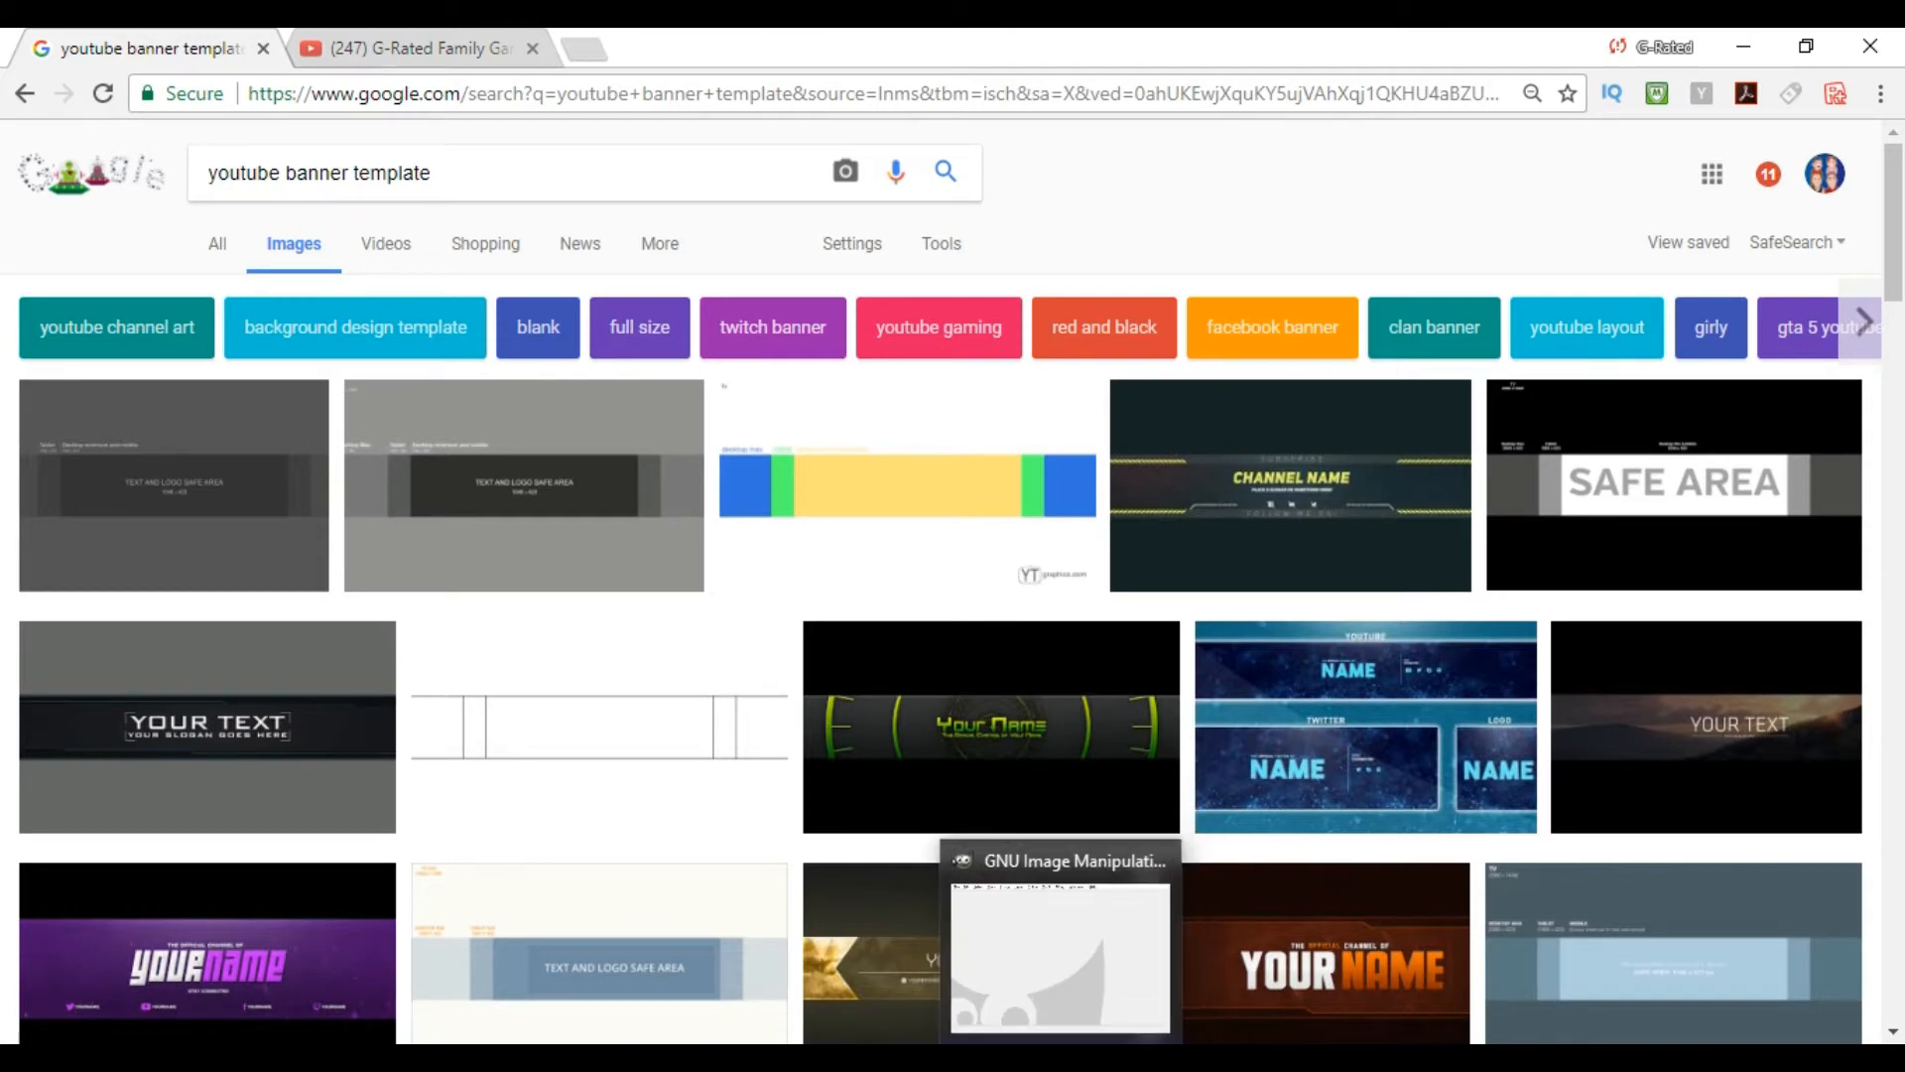
{"action": "left_click", "coordinate": [1061, 1058]}
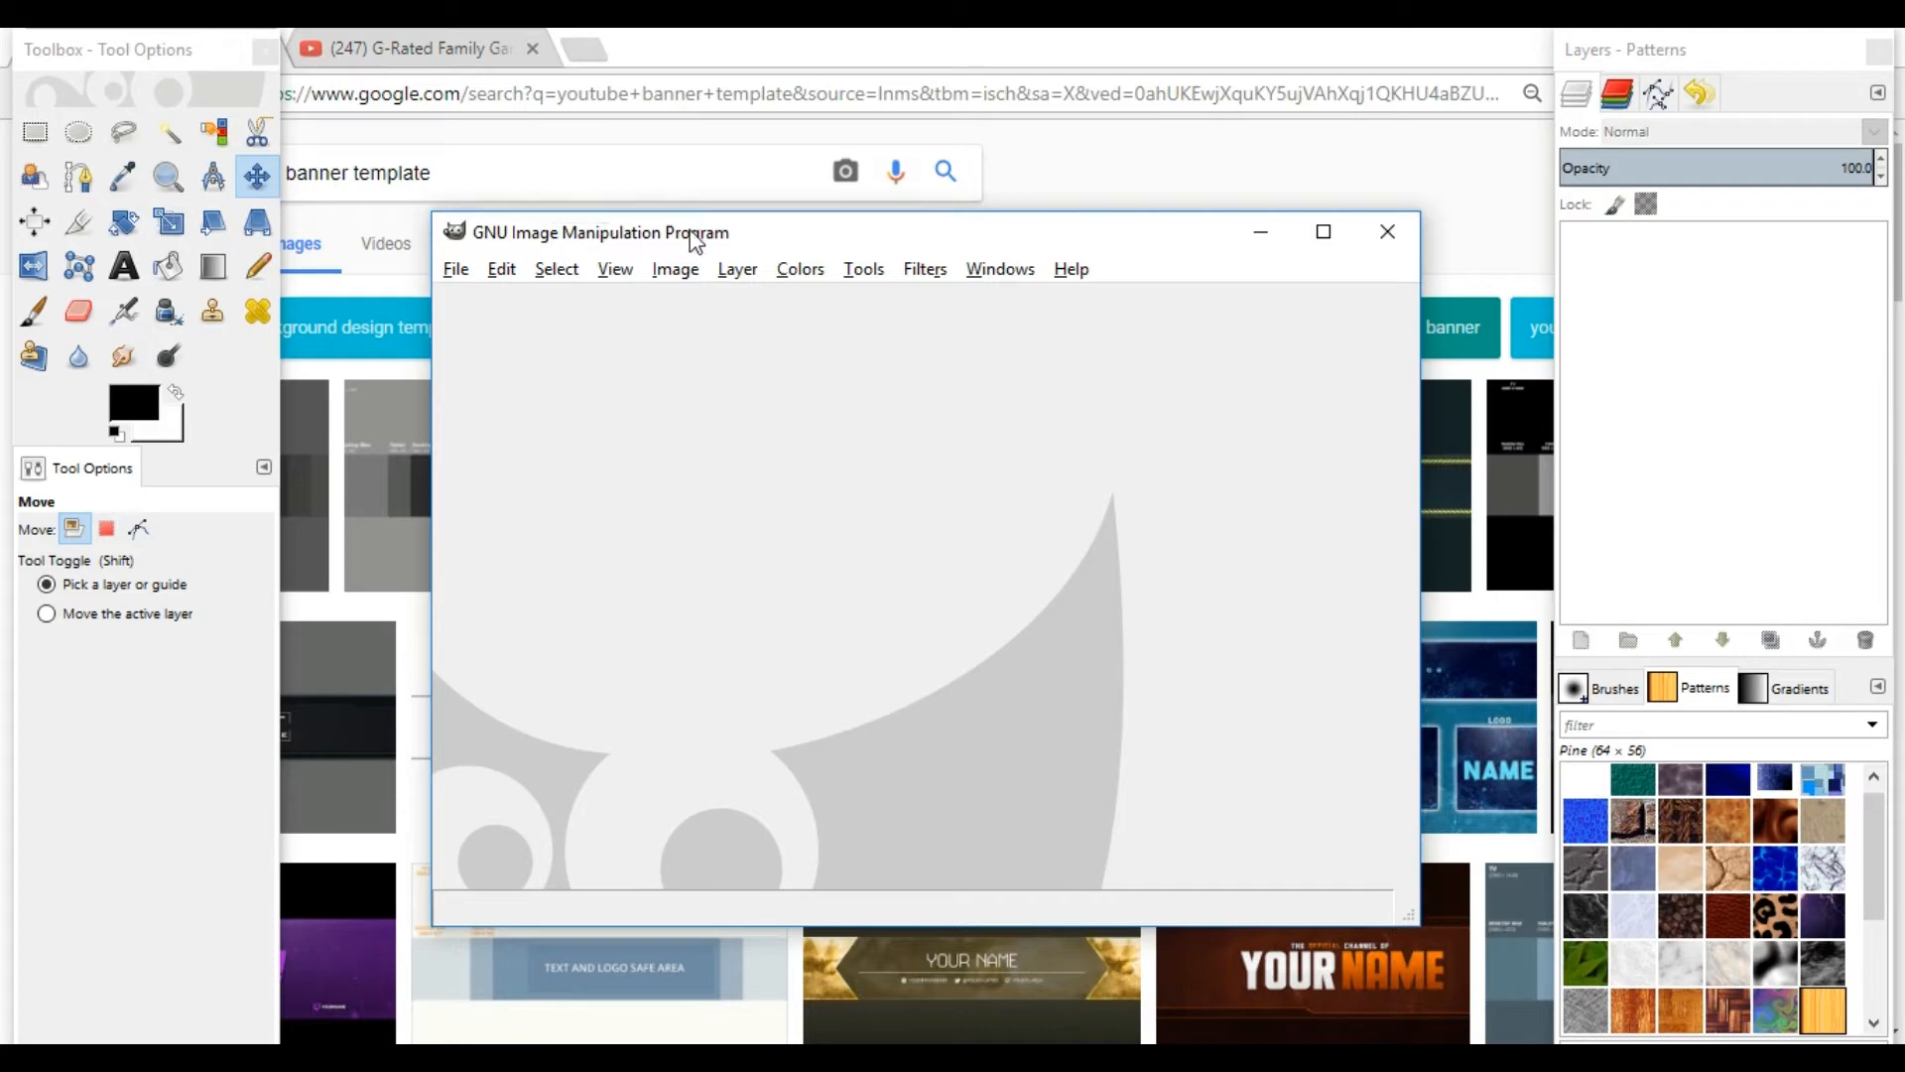
{"action": "left_click", "coordinate": [638, 170]}
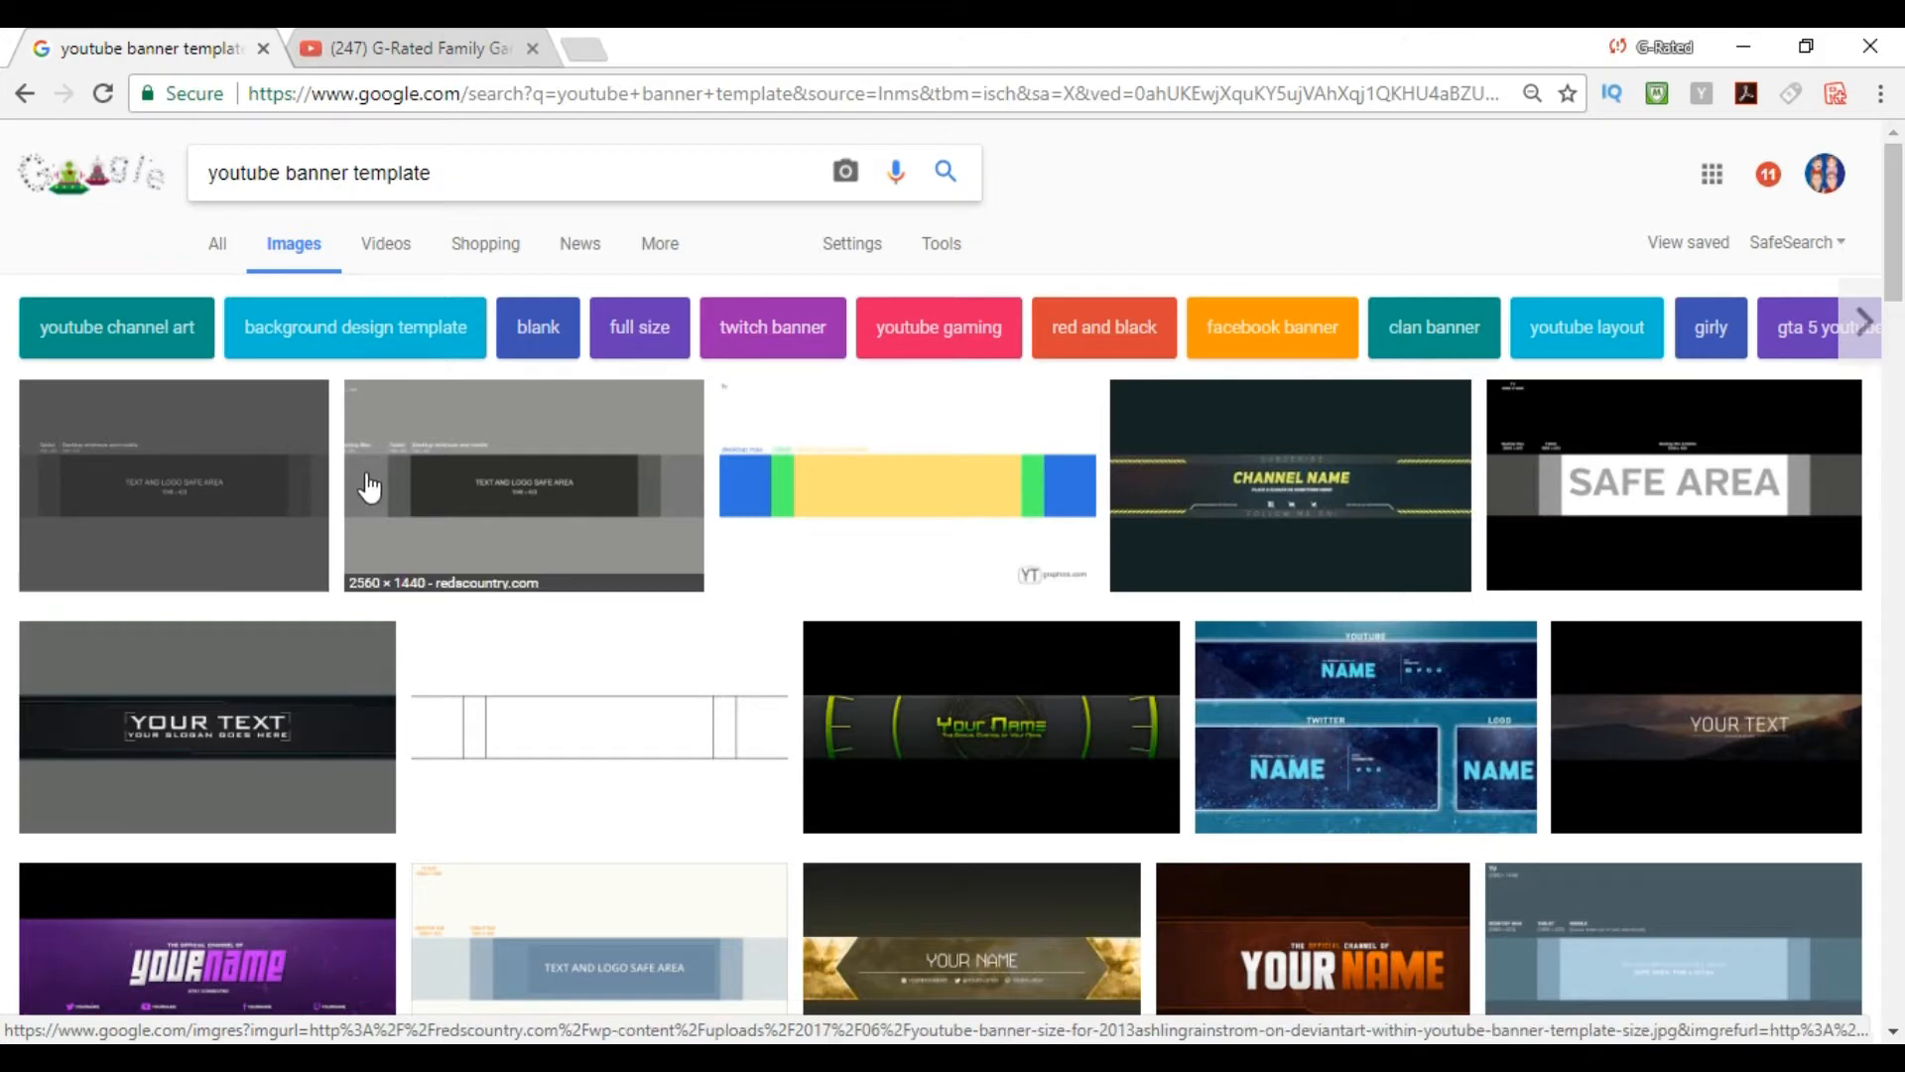
Open the 2560 × 1440 grey banner template with the dark text and logo safe area and save its image to the computer.
{"action": "right_click", "coordinate": [488, 476]}
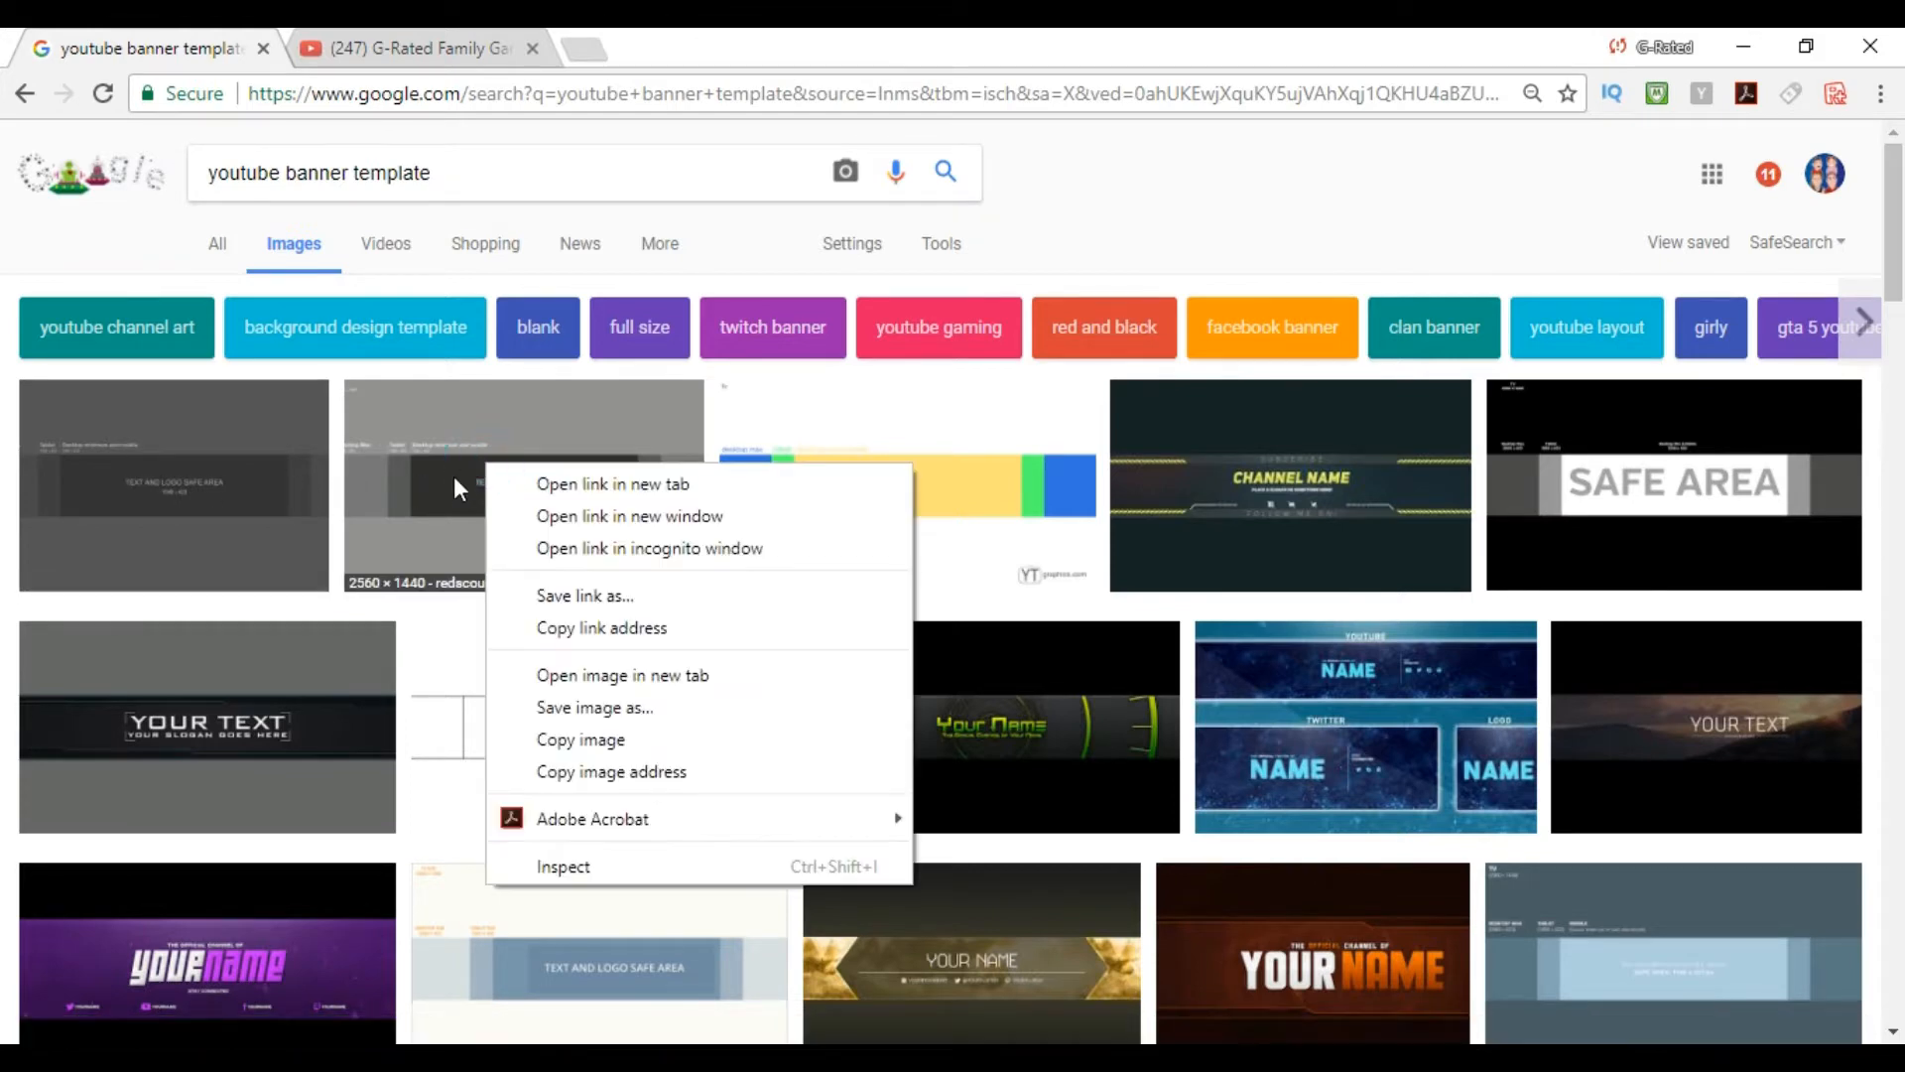
{"action": "left_click", "coordinate": [475, 494]}
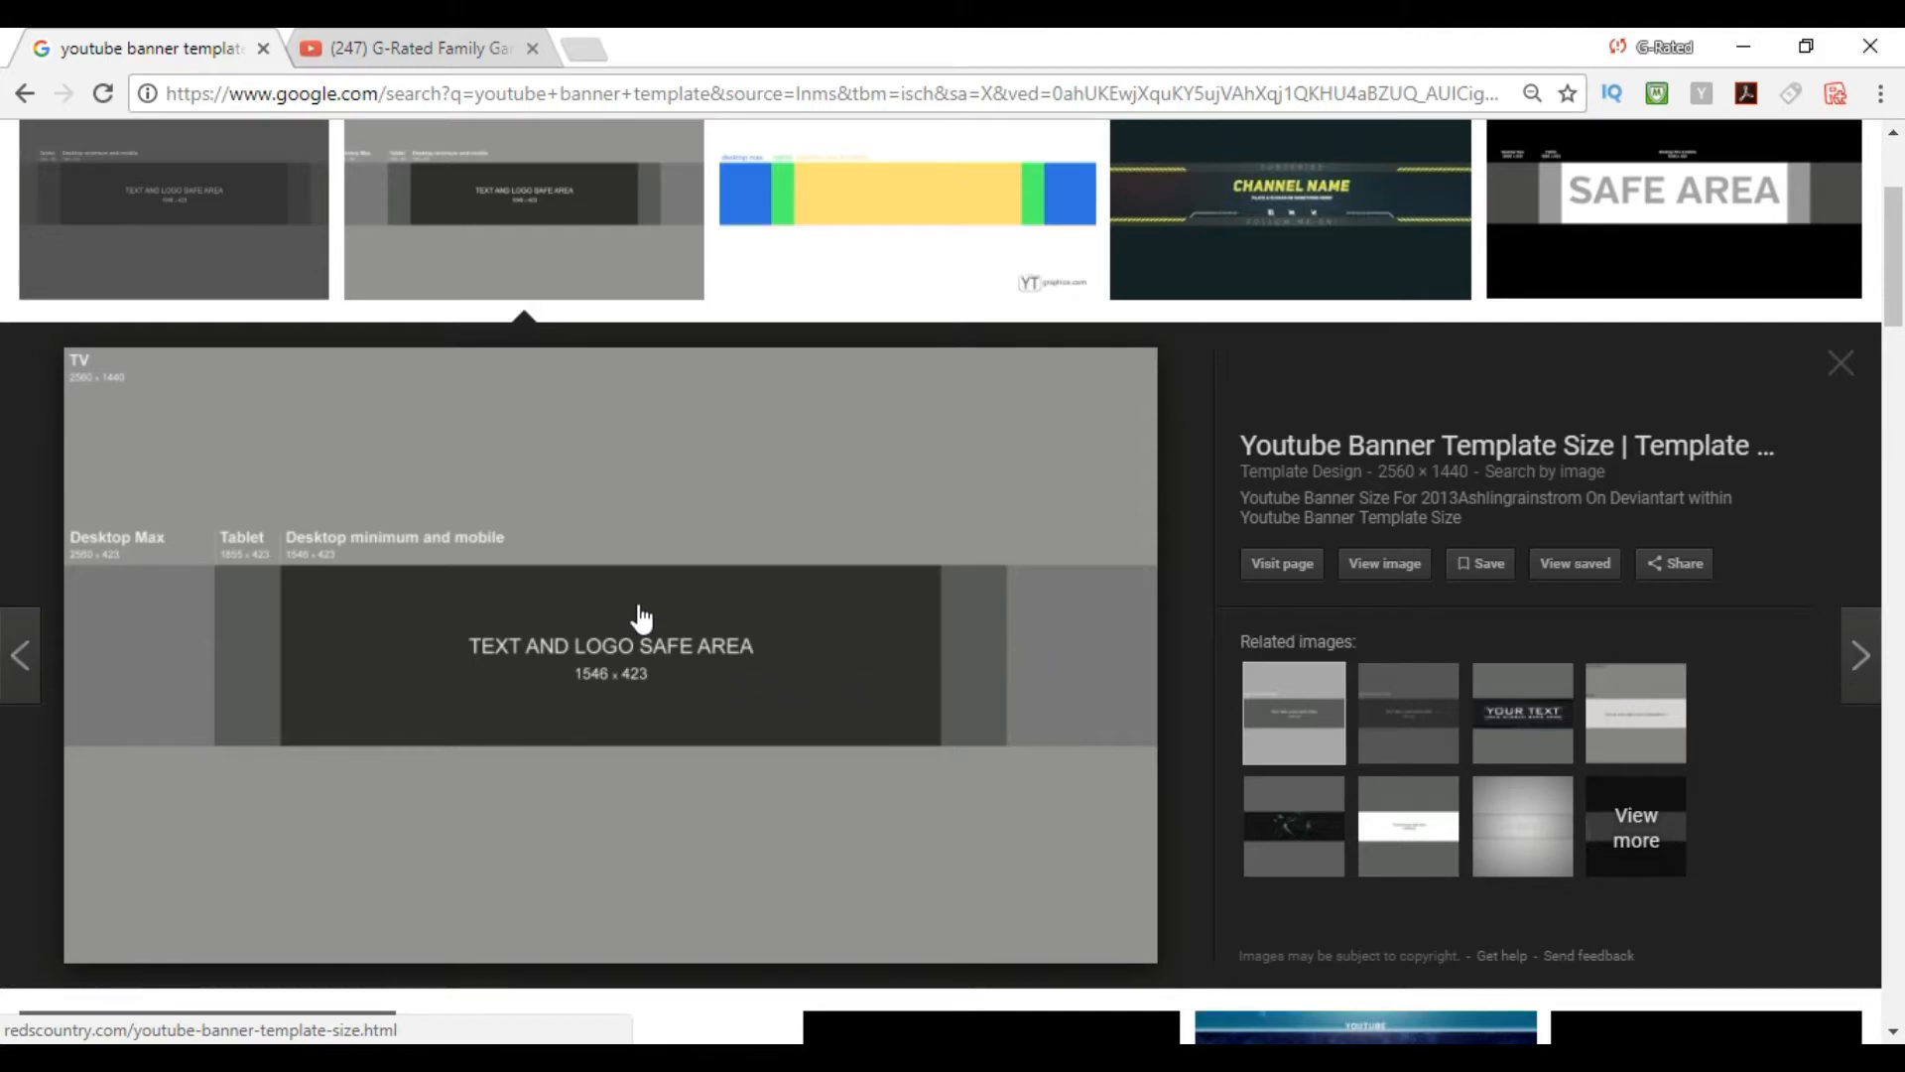
{"action": "right_click", "coordinate": [596, 609]}
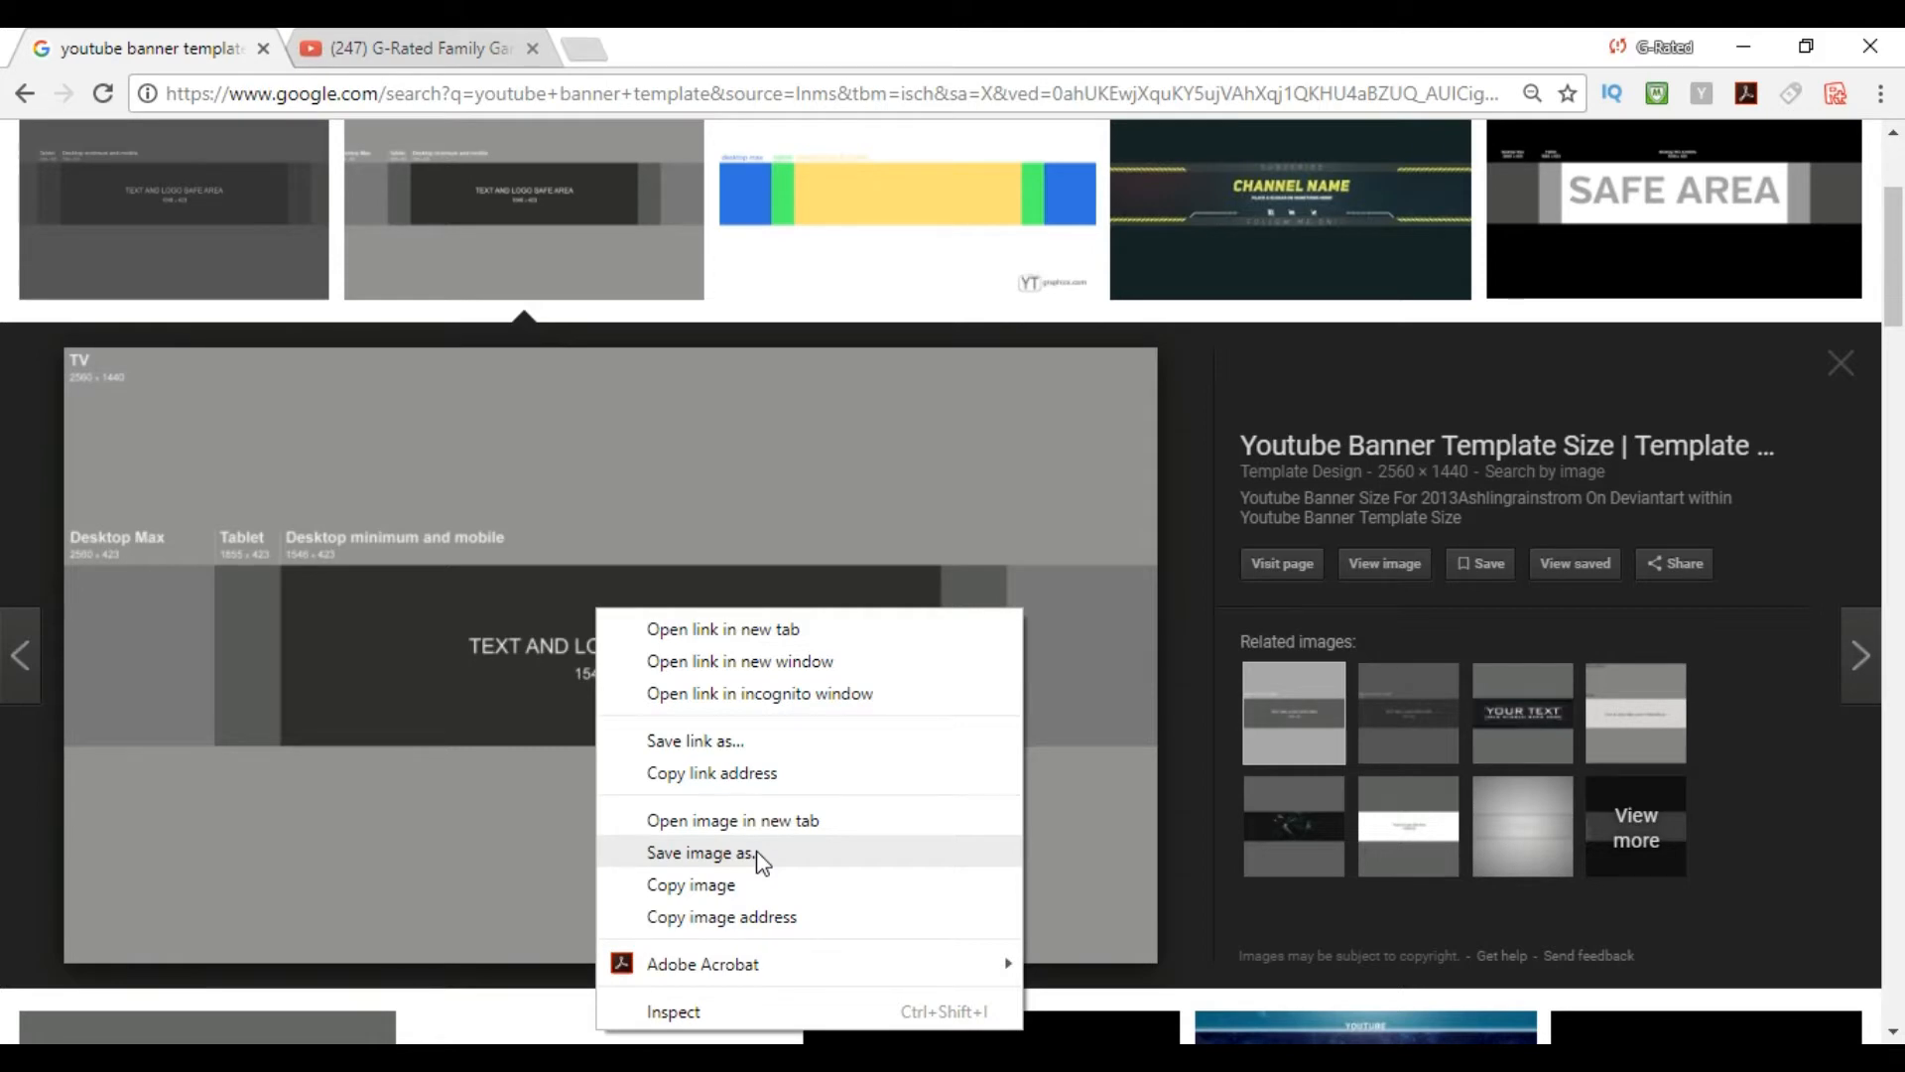
{"action": "left_click", "coordinate": [694, 852]}
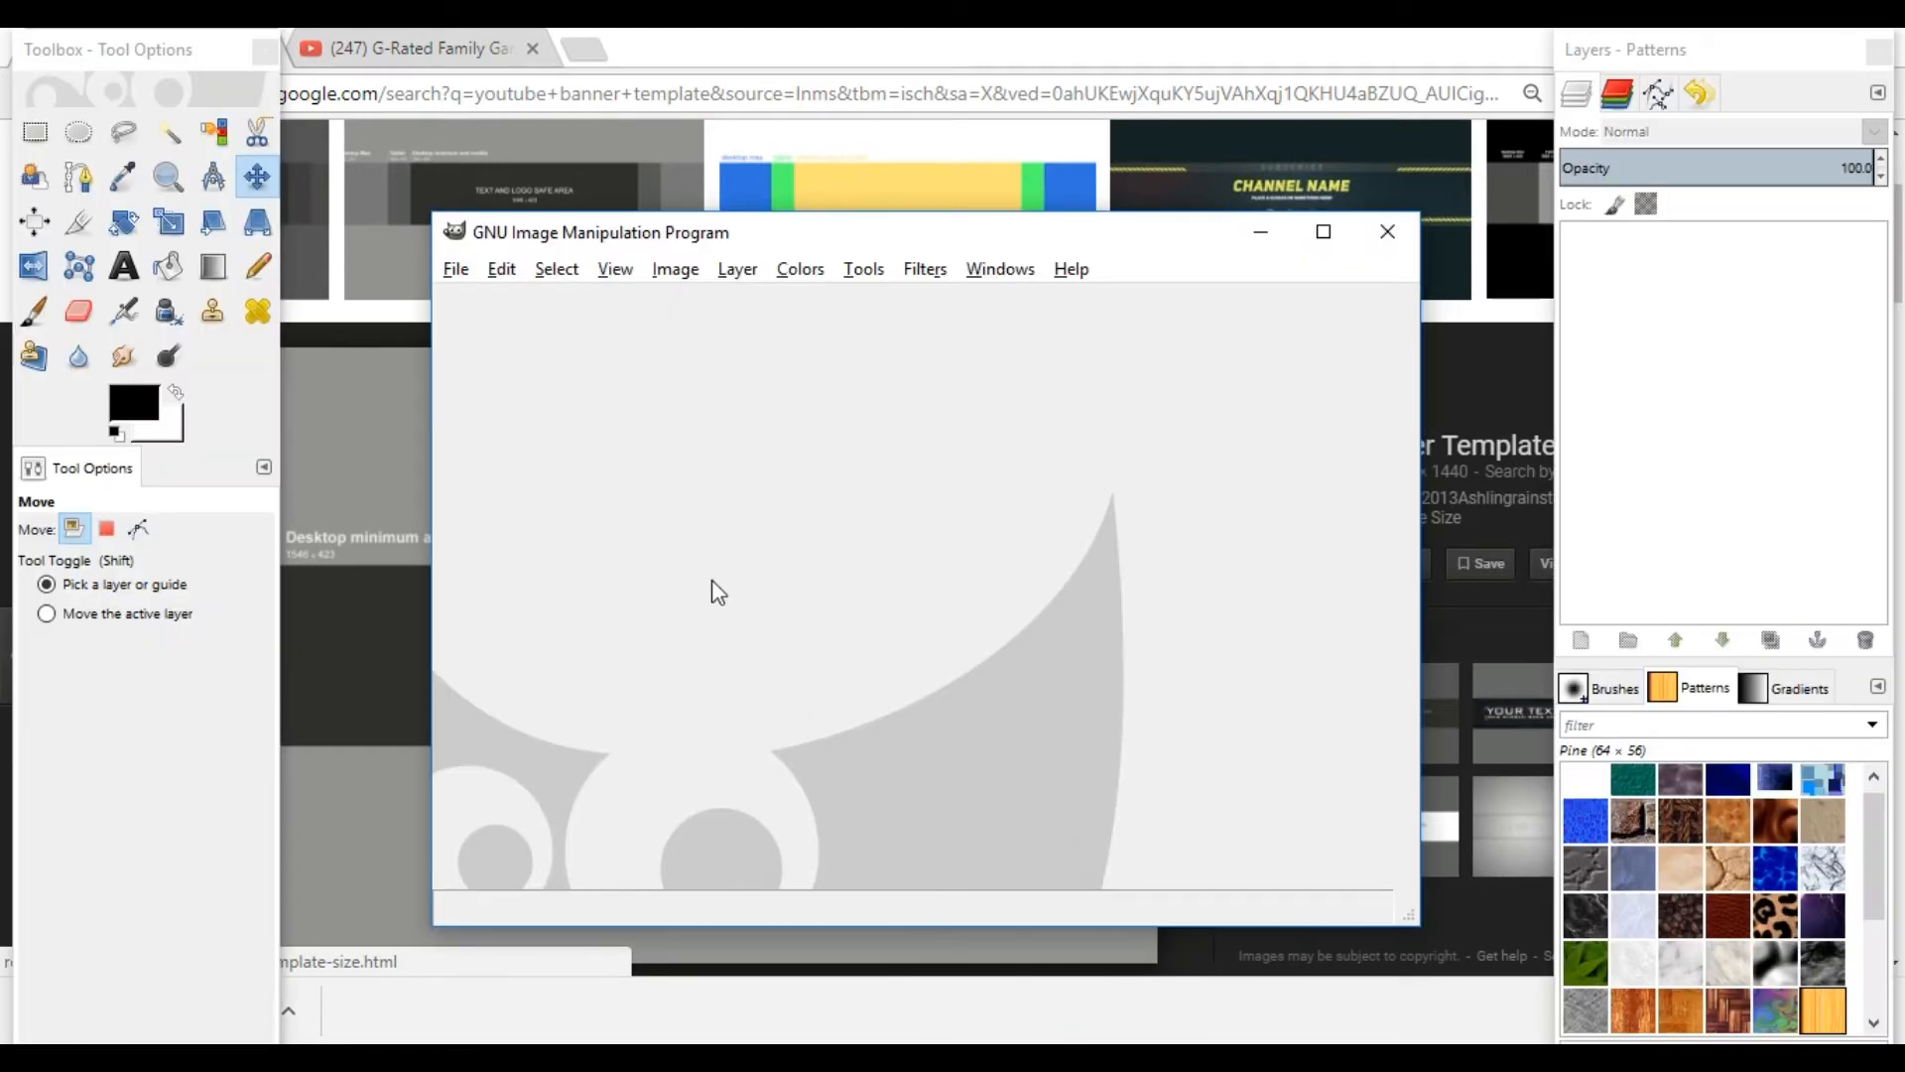
In GIMP, open the downloaded youtube-banner-size-for-2013ashlingrainstrom-on-deviantart-within-youtube-banner-template-size.jpg so the whole template is in view.
{"action": "left_click", "coordinate": [457, 272]}
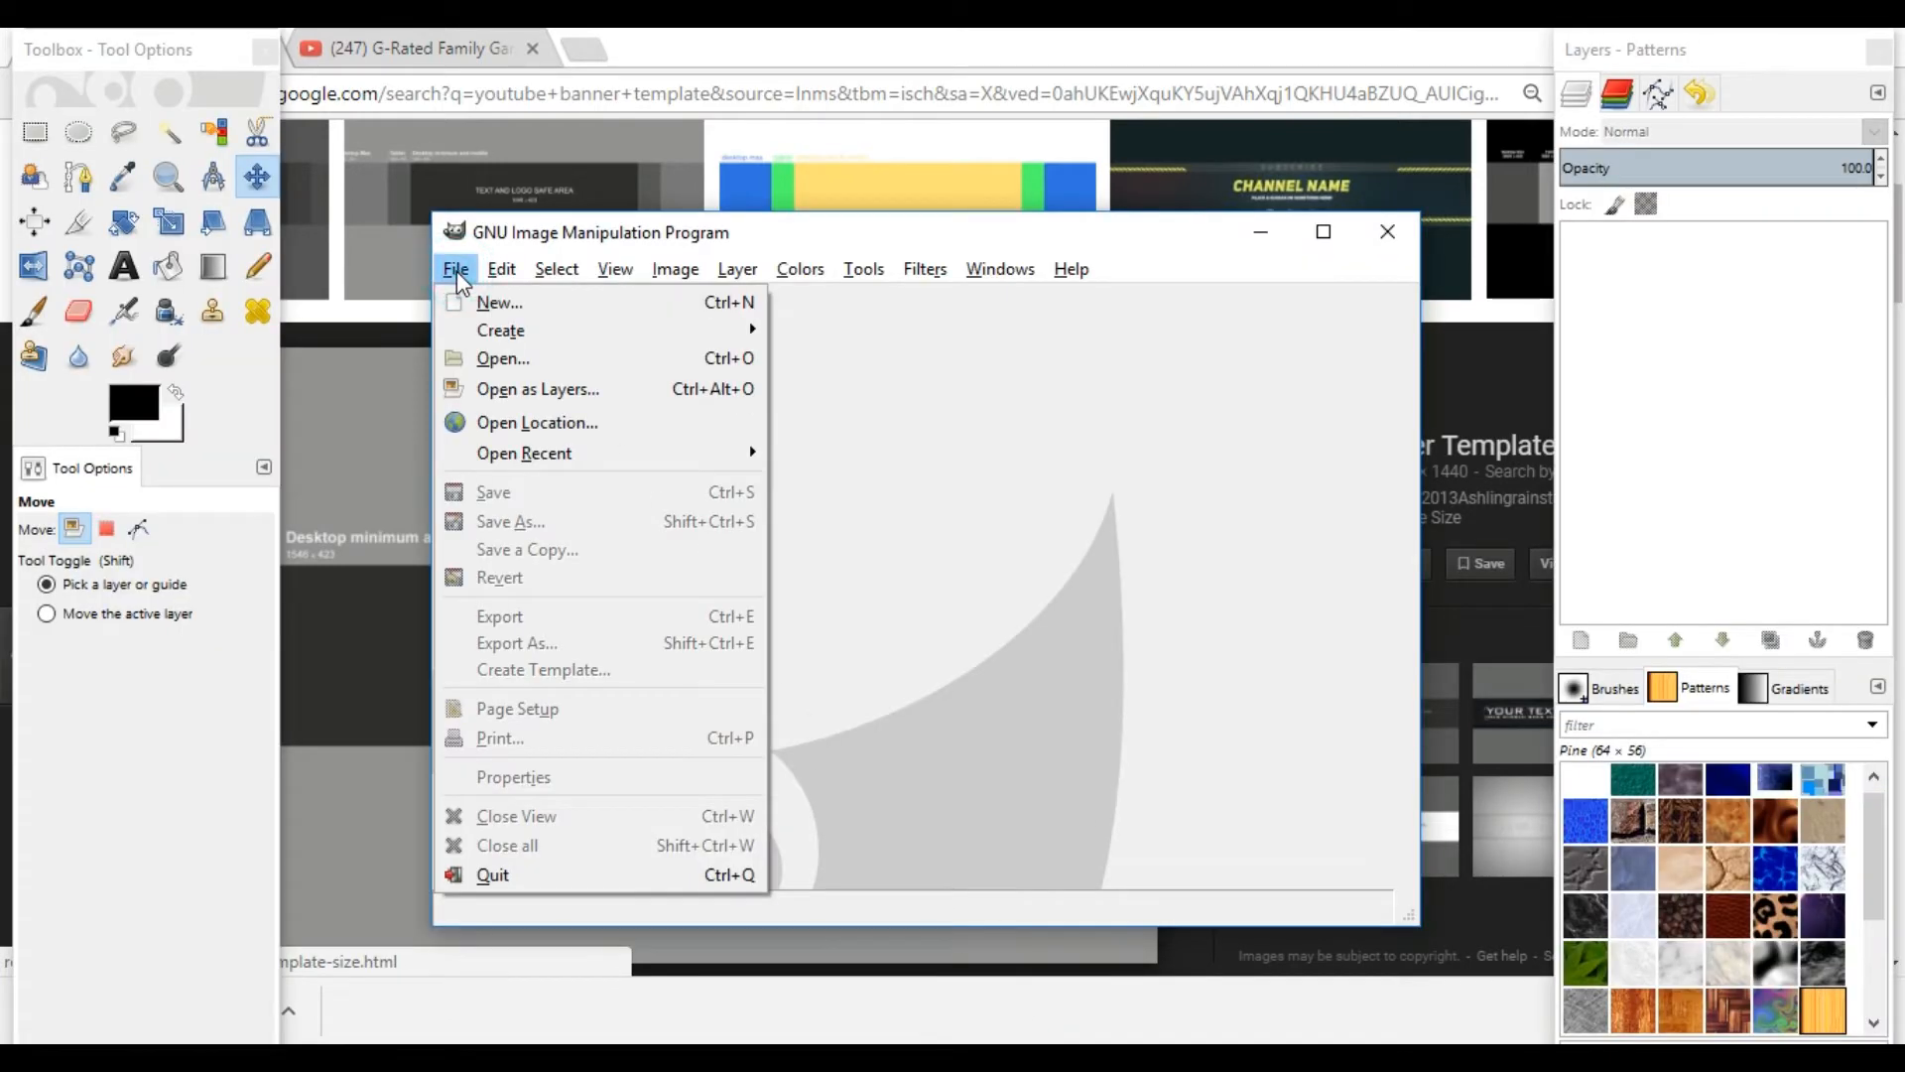
{"action": "left_click", "coordinate": [487, 365]}
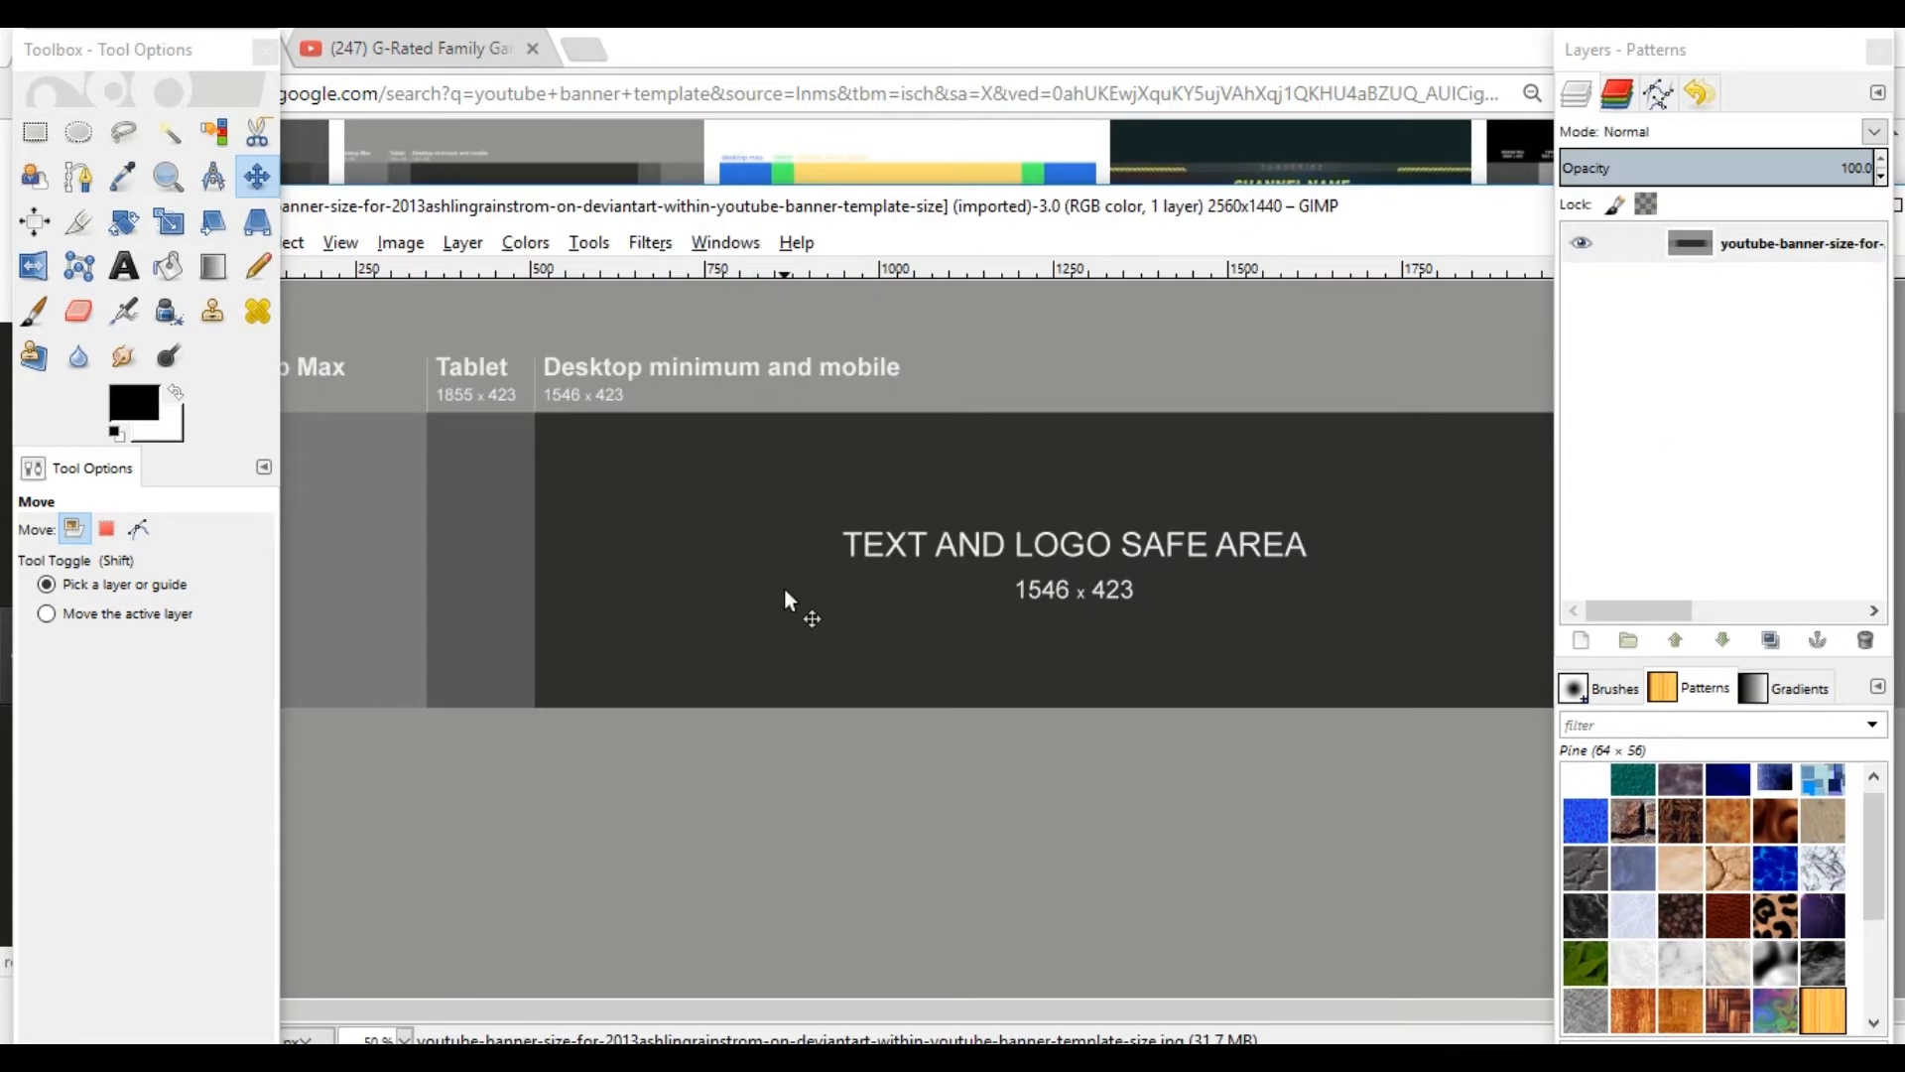
{"action": "scroll", "coordinate": [897, 615], "scroll_direction": "down", "scroll_amount": 2}
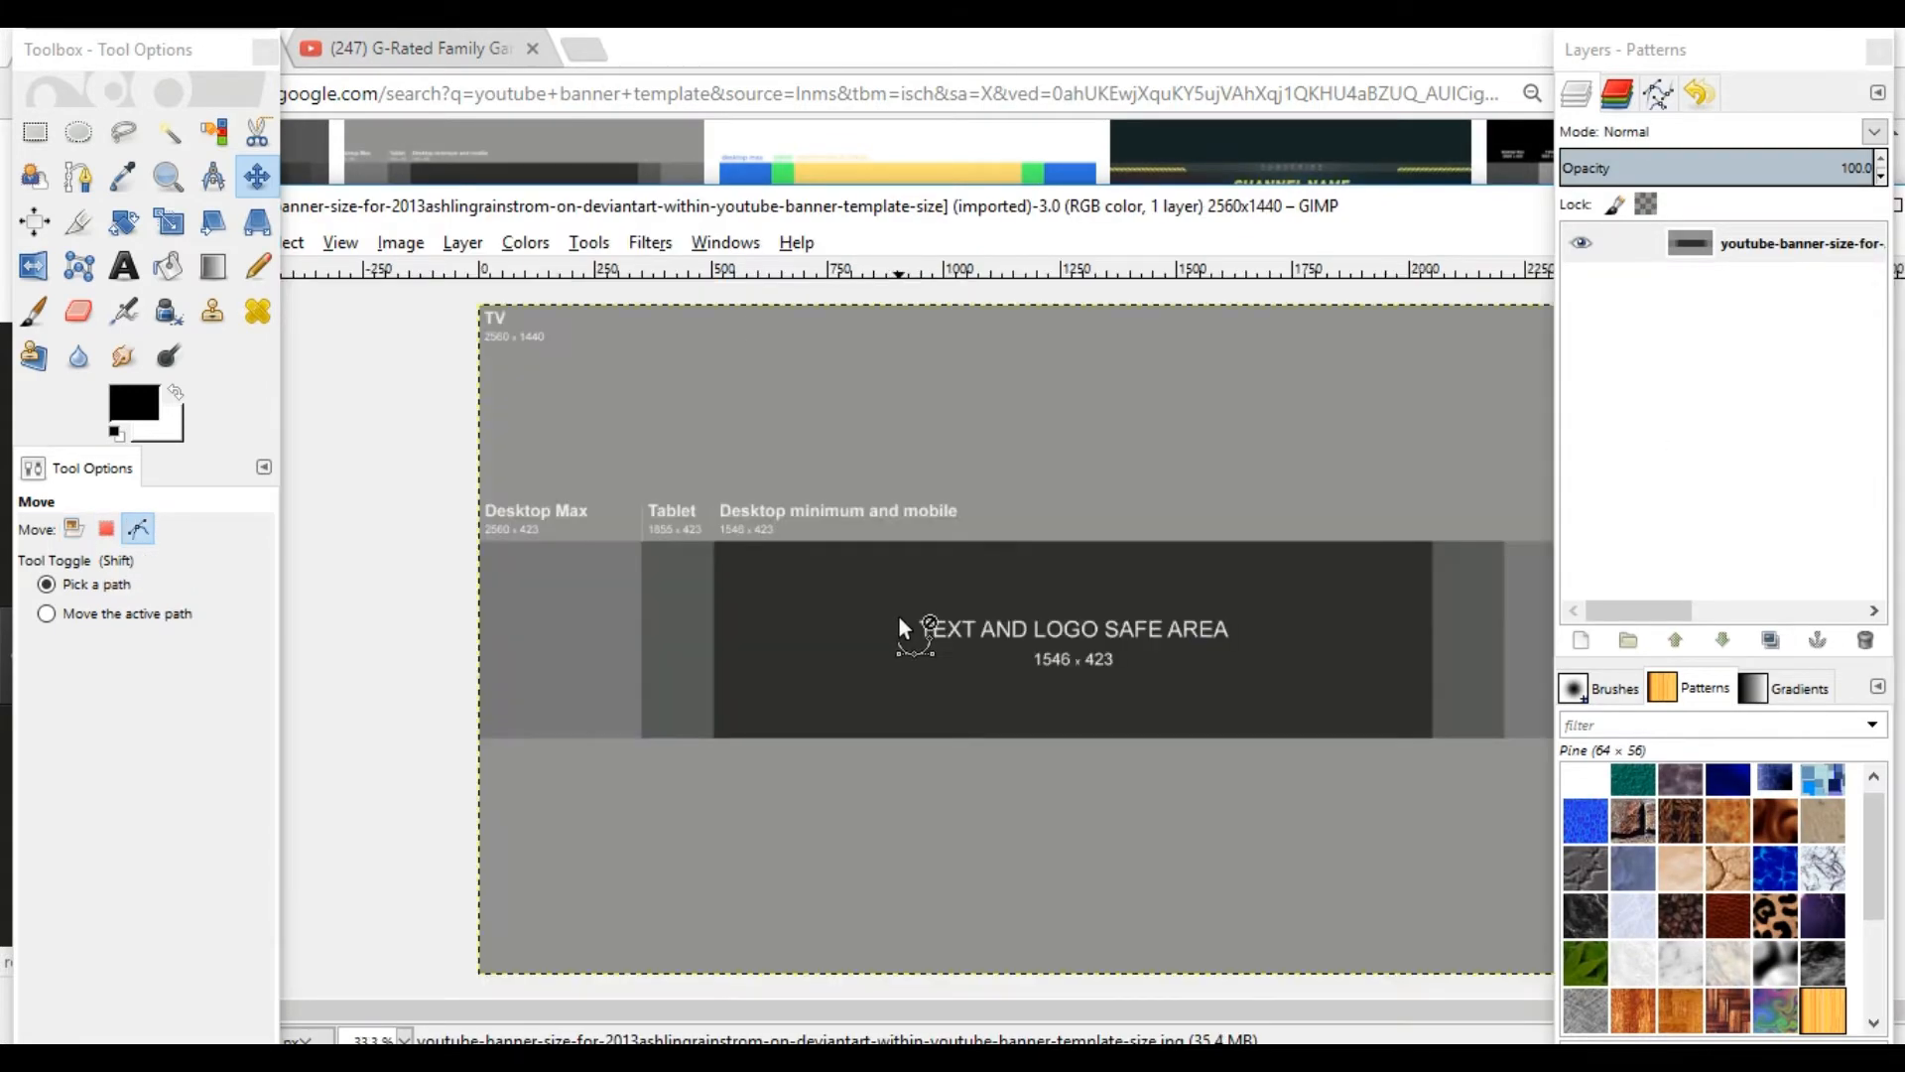
{"action": "left_click_drag", "start_coordinate": [489, 214], "coordinate": [546, 175]}
Check the template's pixel dimensions in the Scale Image settings without rescaling it.
{"action": "left_click", "coordinate": [456, 204]}
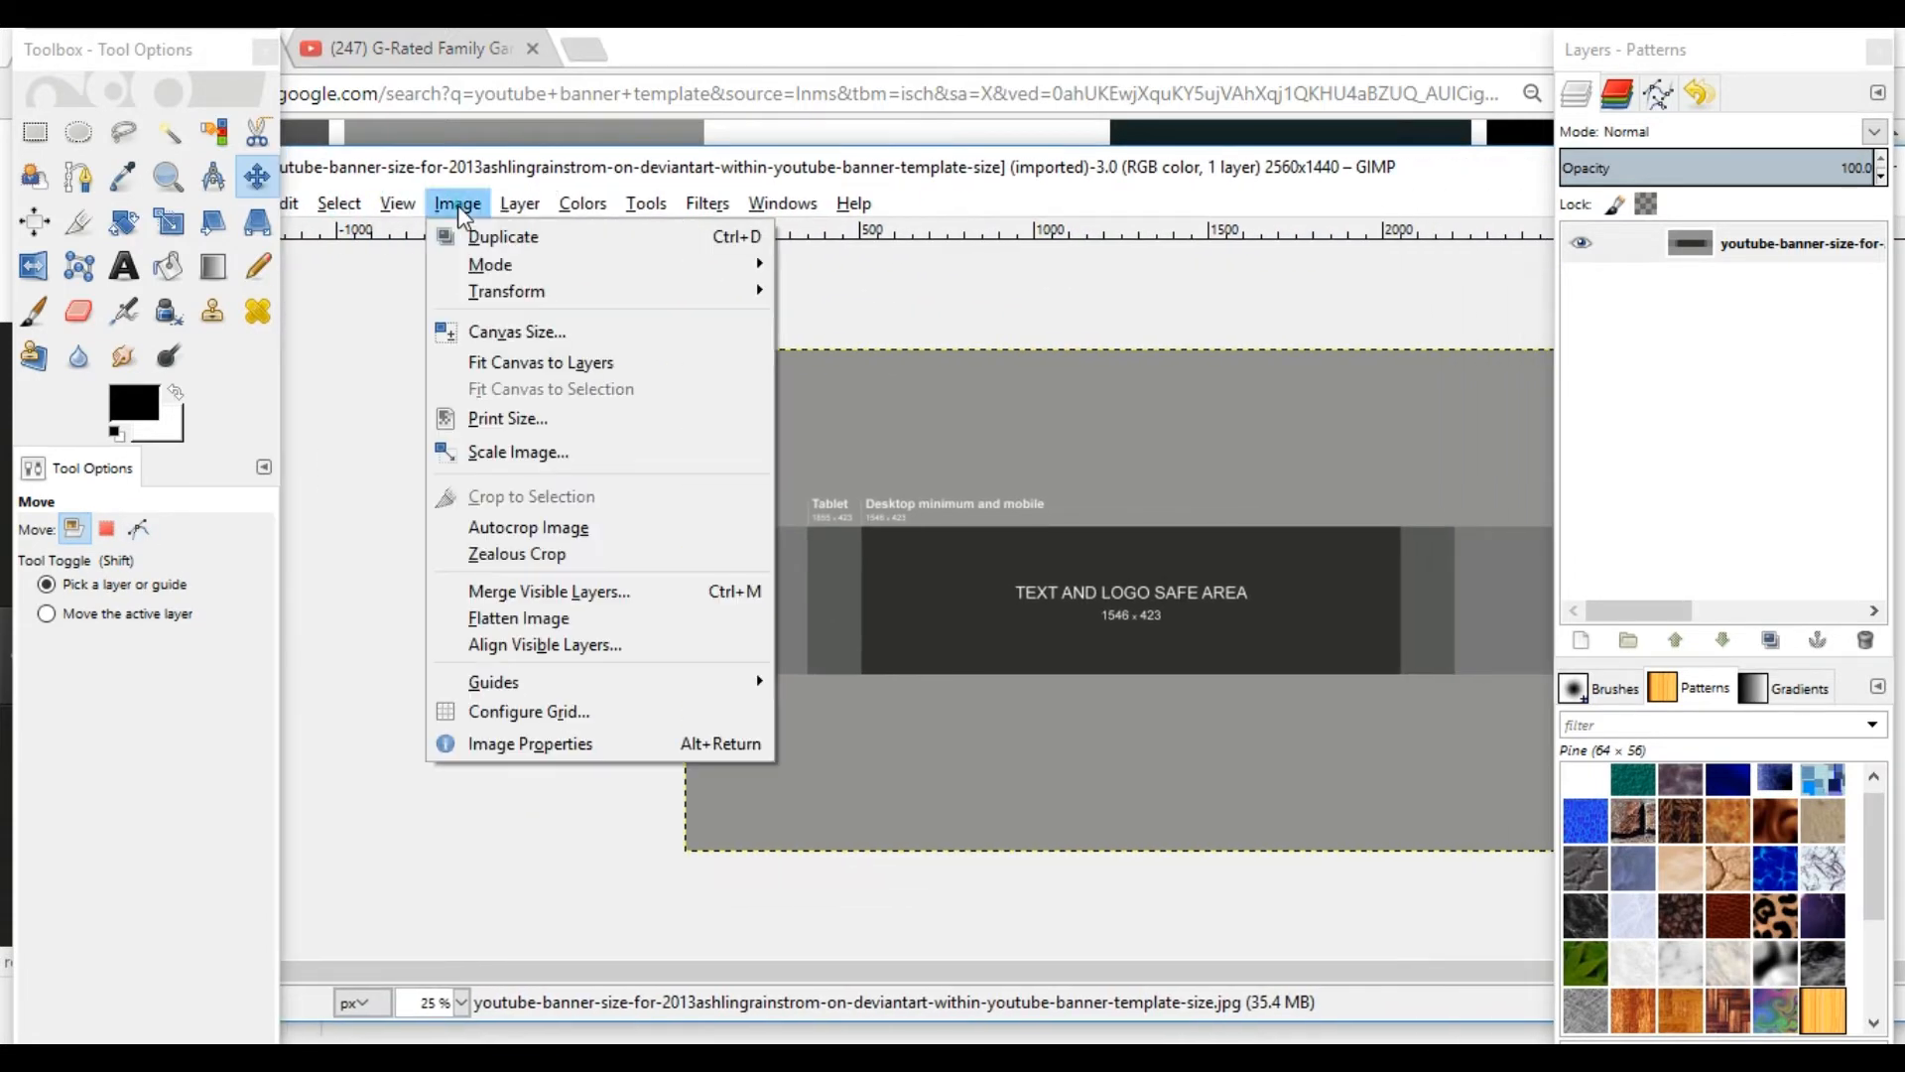
{"action": "left_click", "coordinate": [526, 452]}
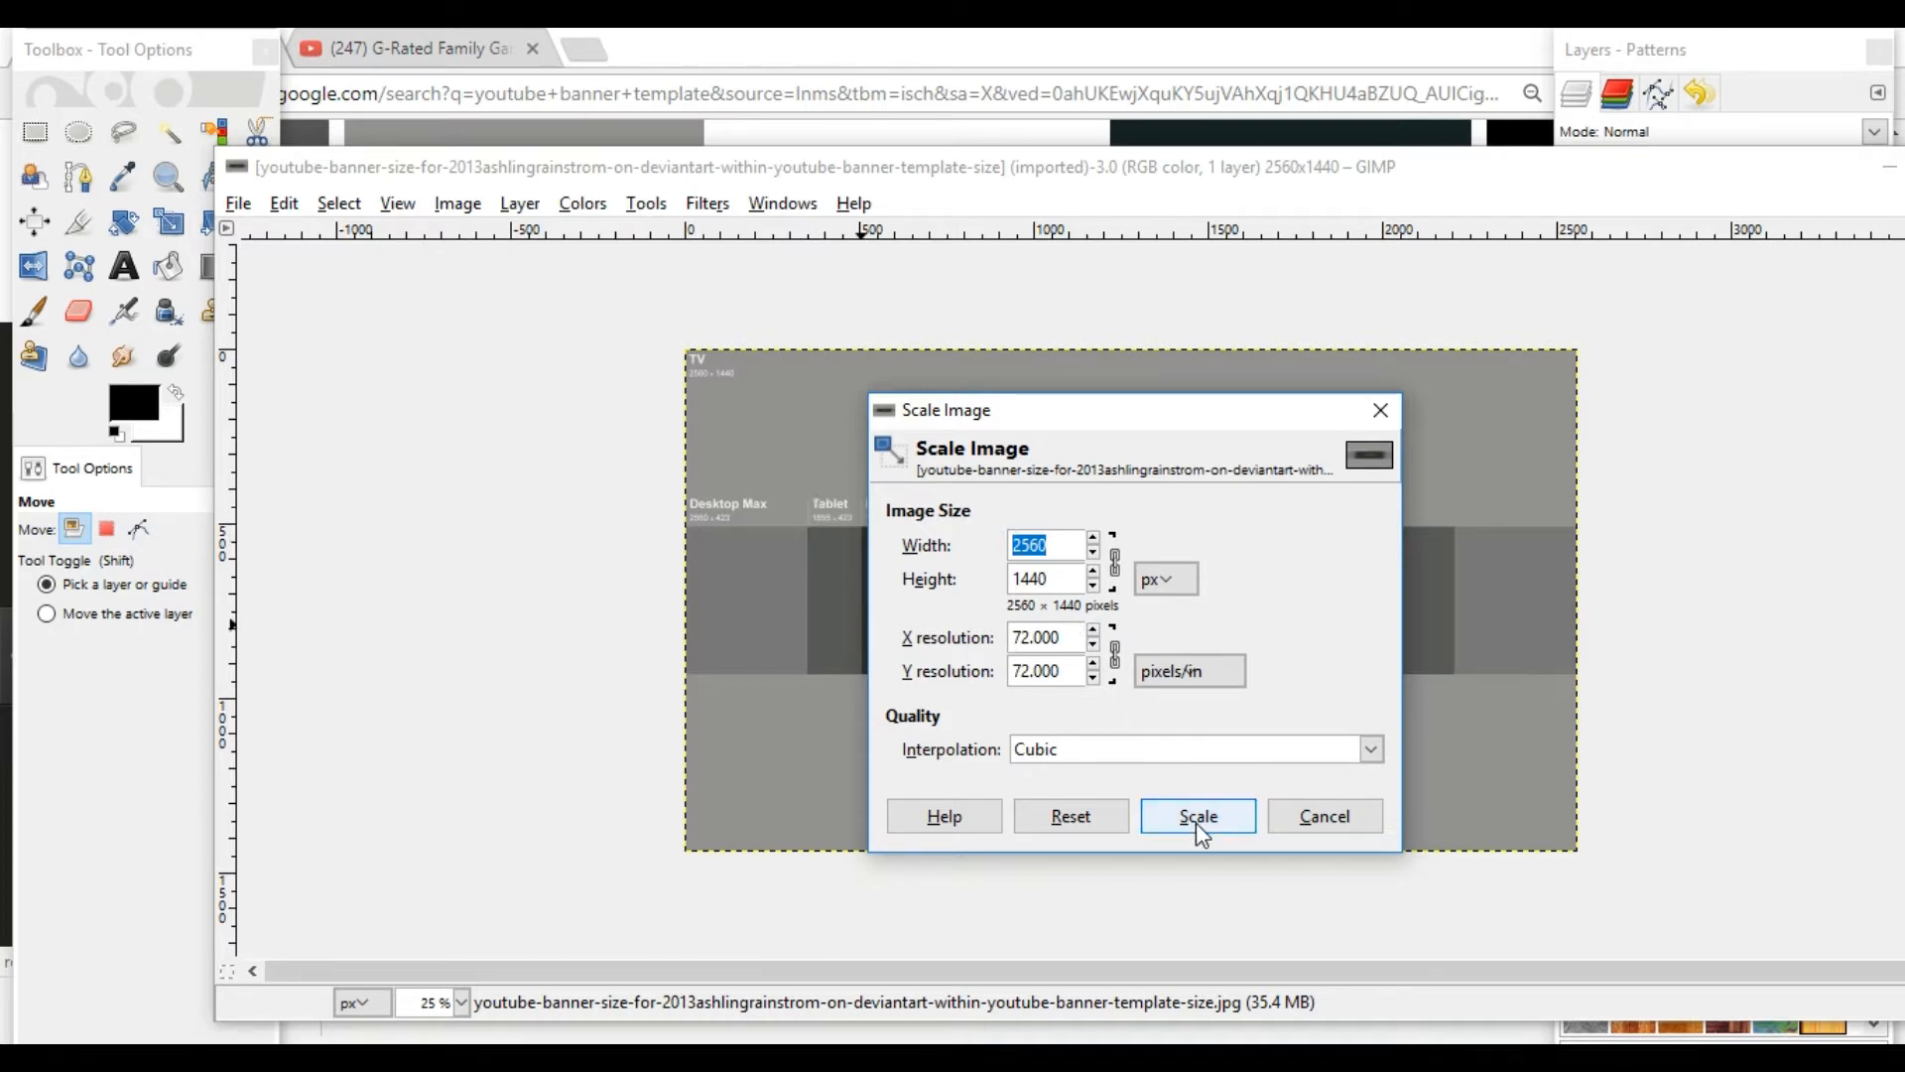
{"action": "left_click", "coordinate": [1327, 812]}
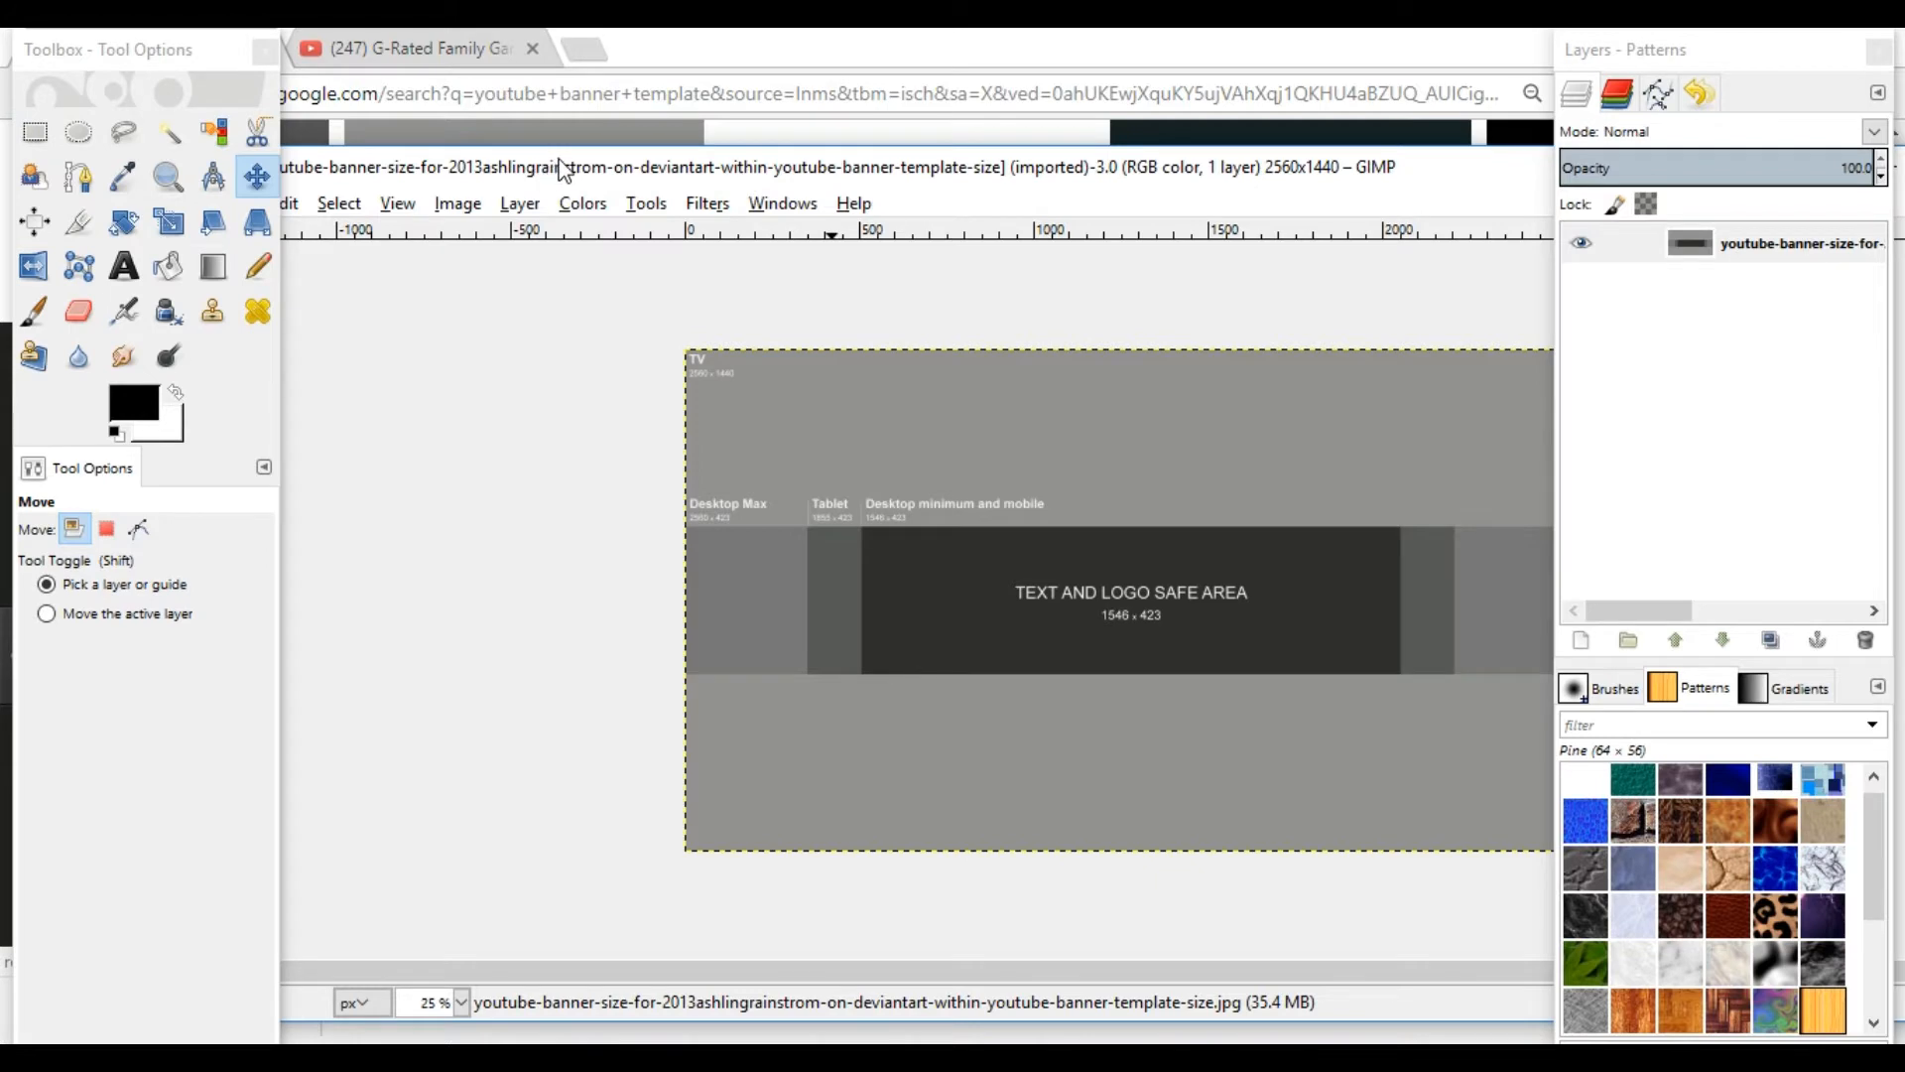
Make a rectangular selection of about 1552 × 428 px around the dark text and logo safe area.
{"action": "left_click_drag", "start_coordinate": [561, 169], "coordinate": [400, 157]}
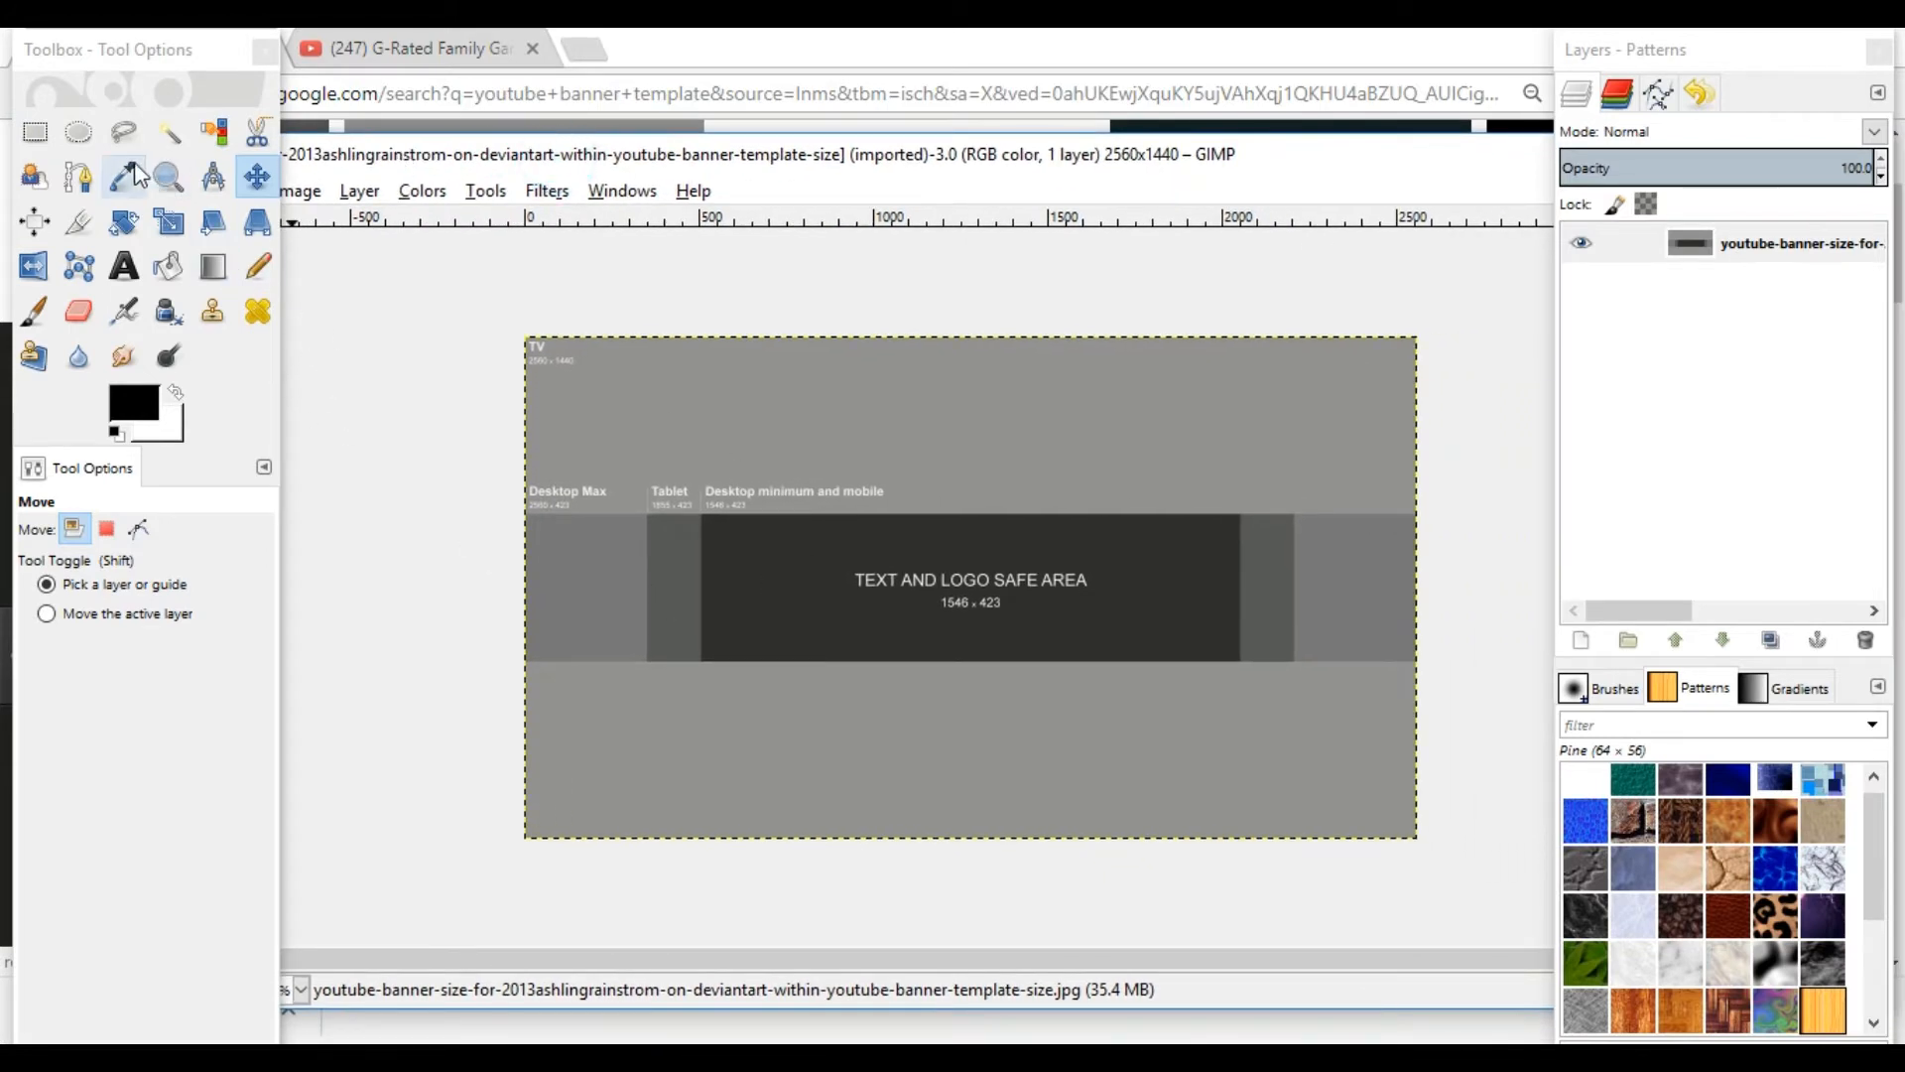
{"action": "left_click", "coordinate": [36, 133]}
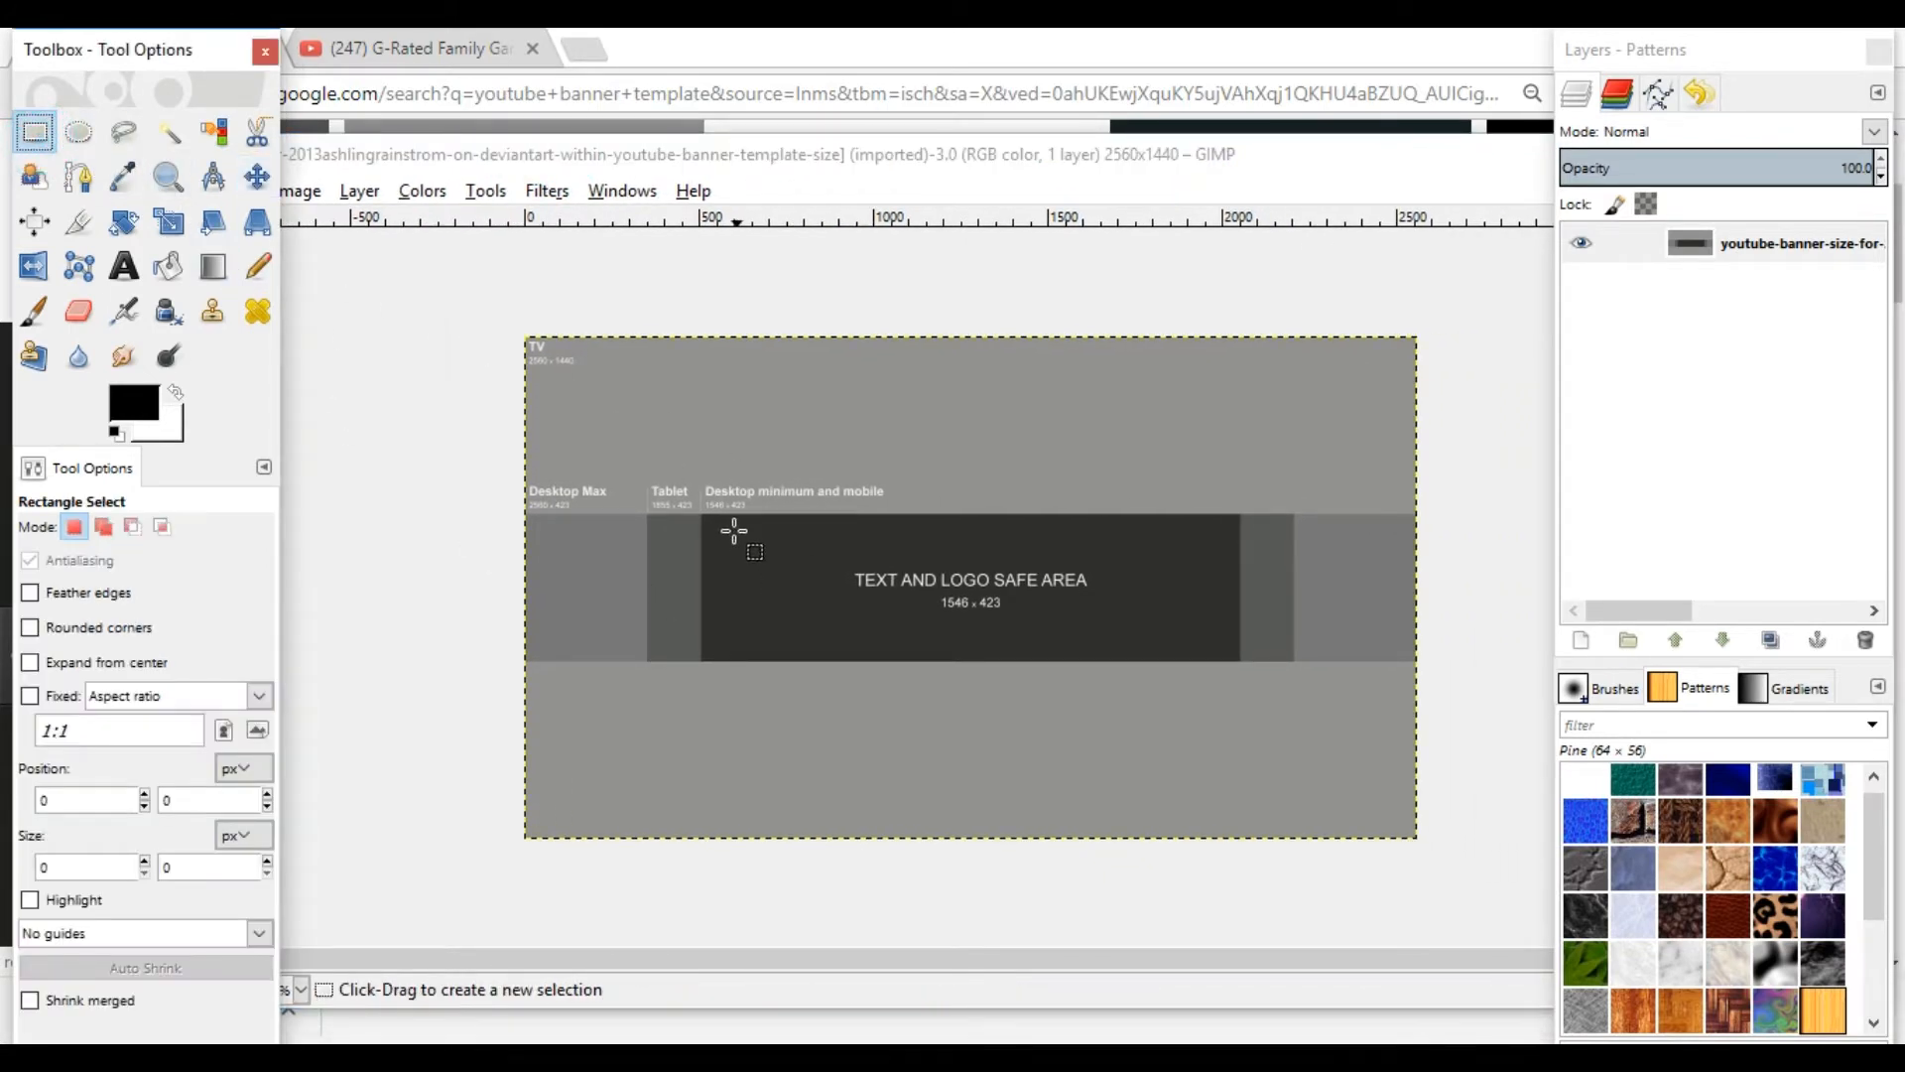
{"action": "key", "text": "plus"}
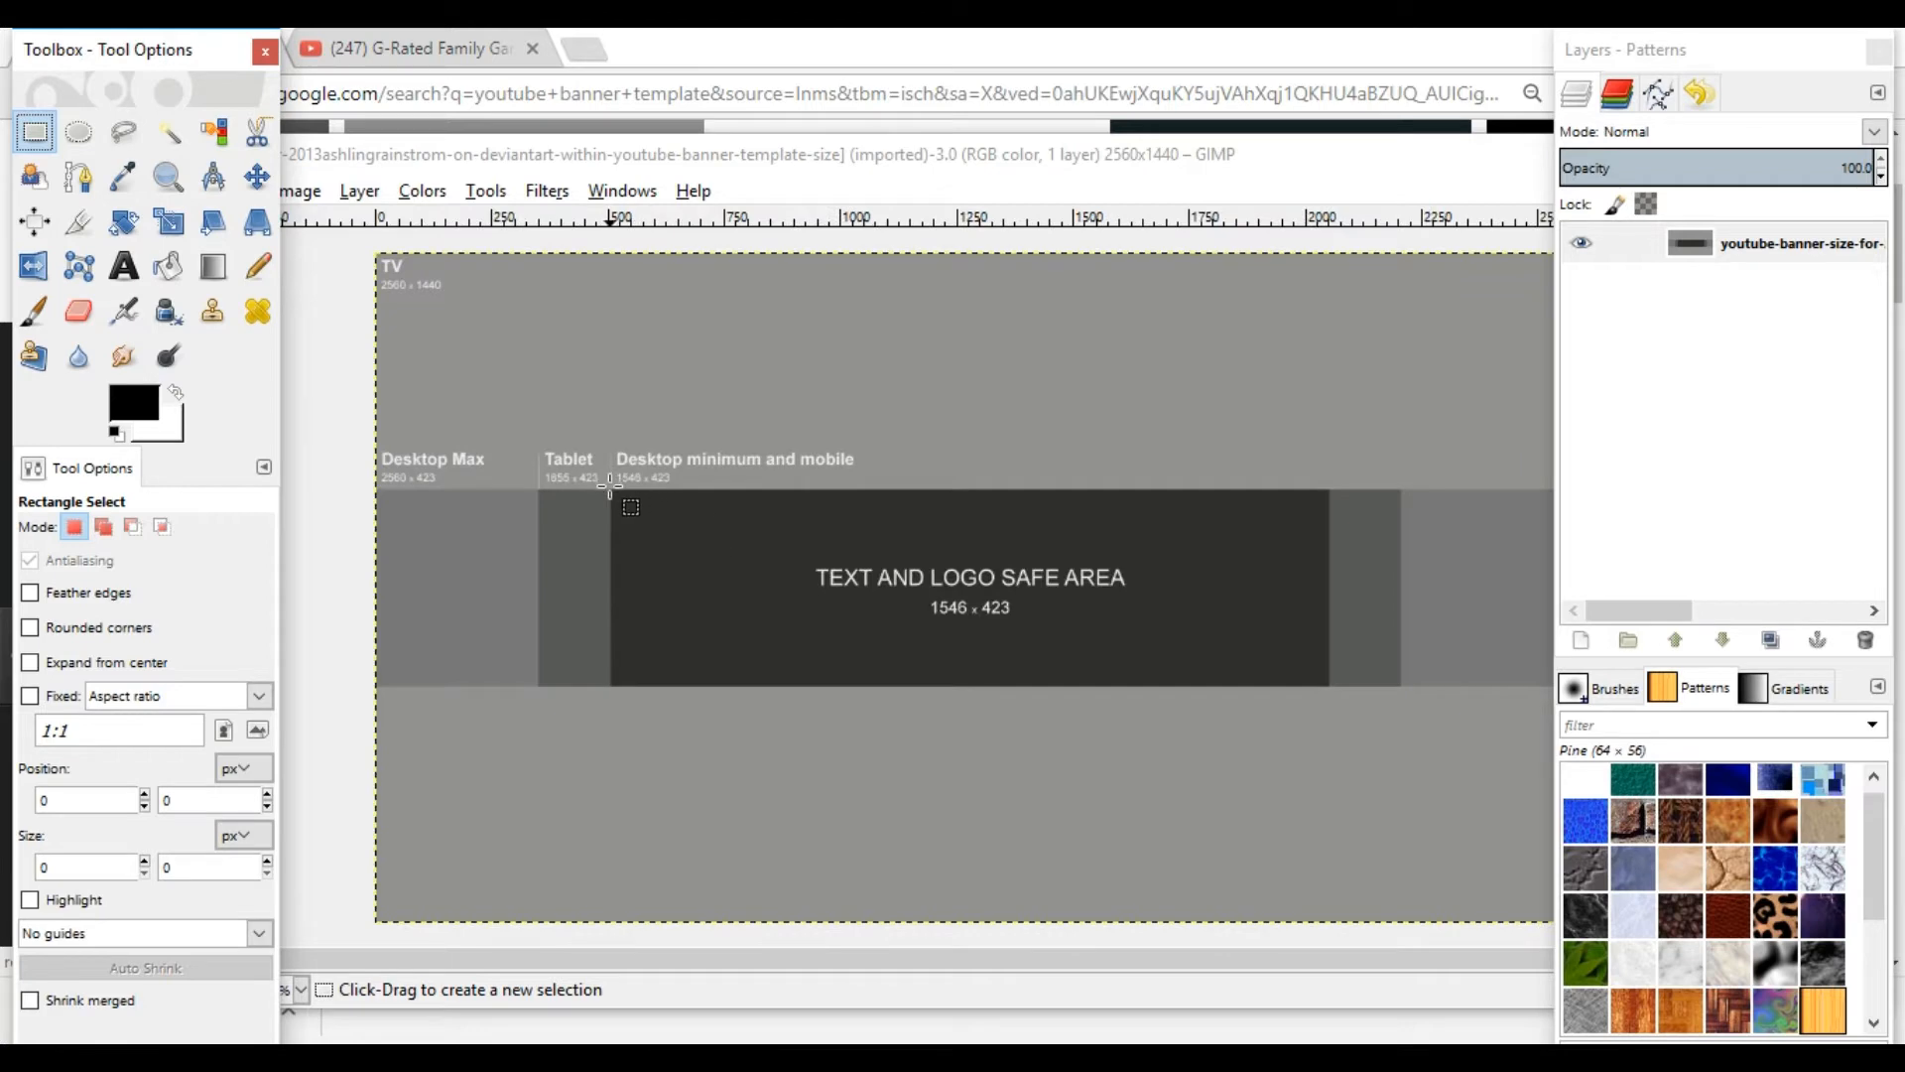
{"action": "left_click_drag", "start_coordinate": [611, 489], "coordinate": [1241, 660]}
{"action": "key", "text": "minus"}
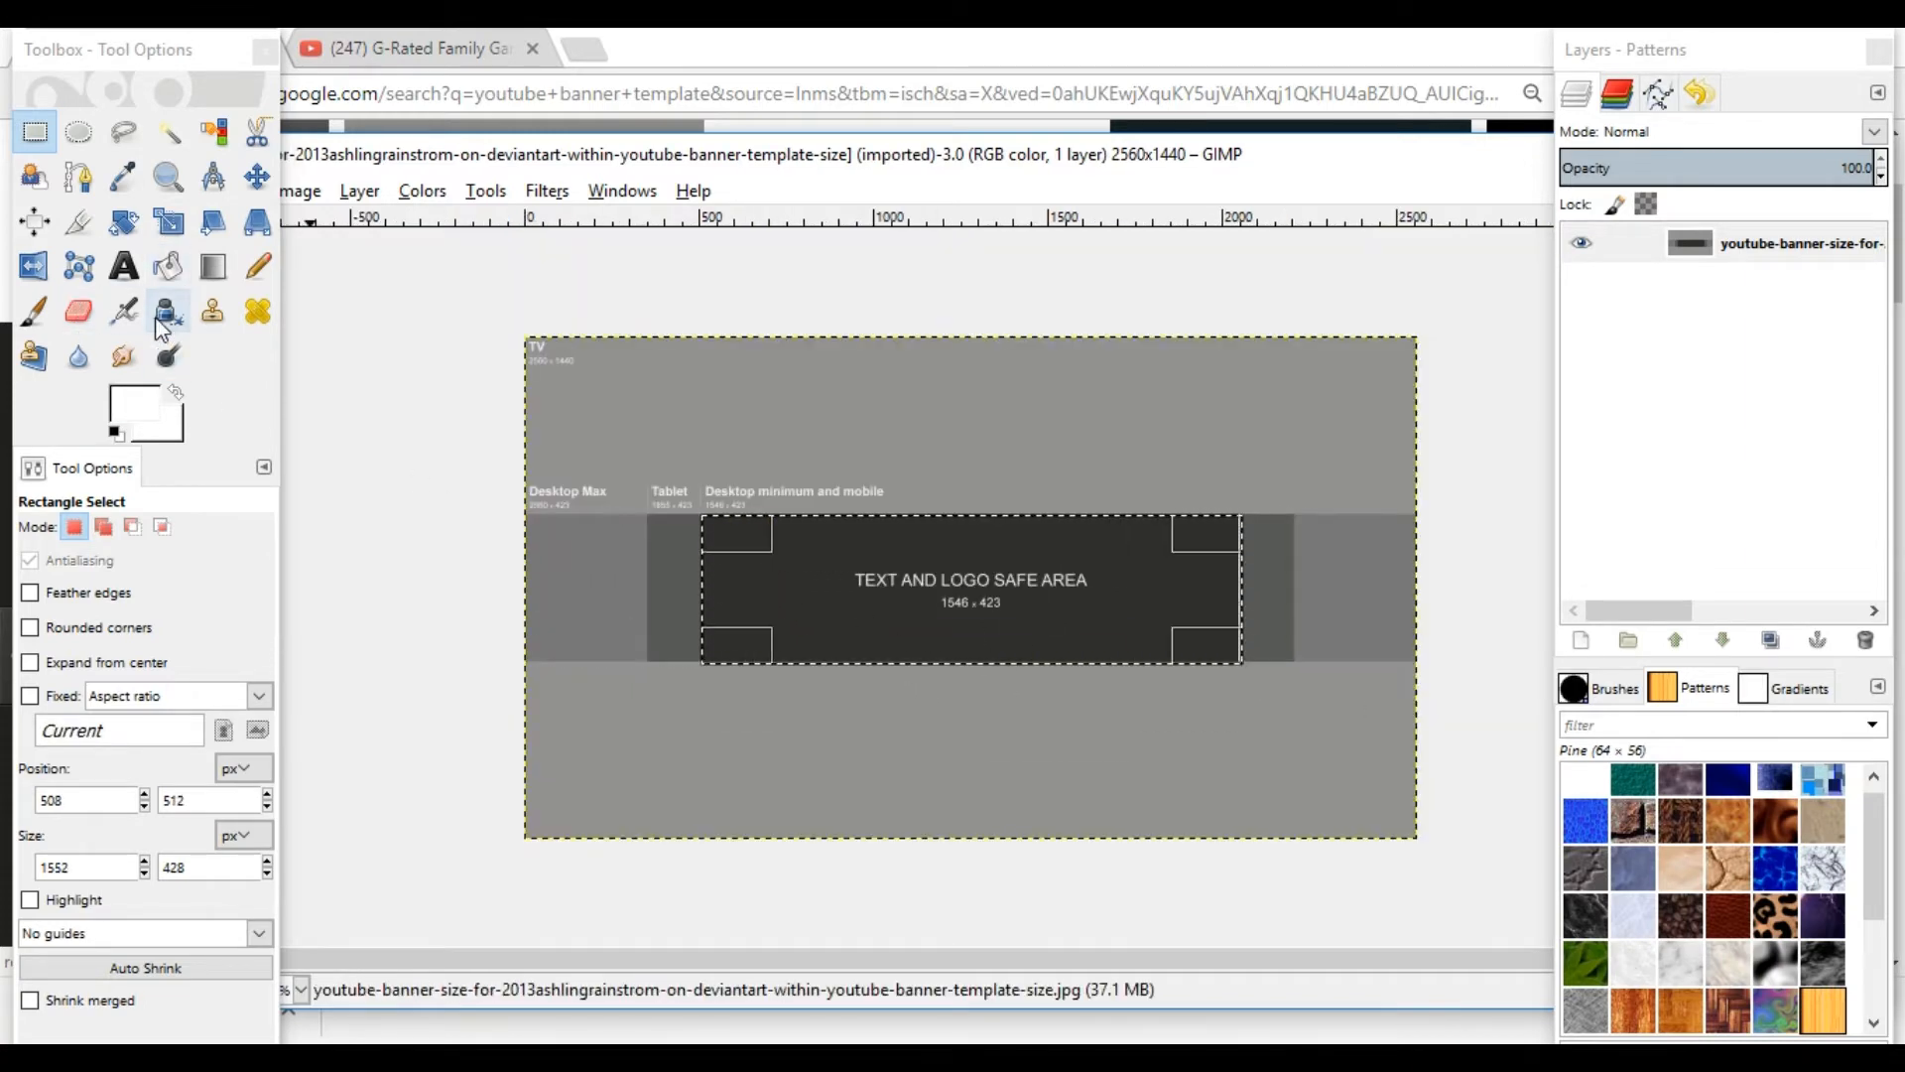
Fill the selected safe area with white and airbrush over its leftover lettering using the Hardness 100 brush at size 75.
{"action": "left_click", "coordinate": [167, 266]}
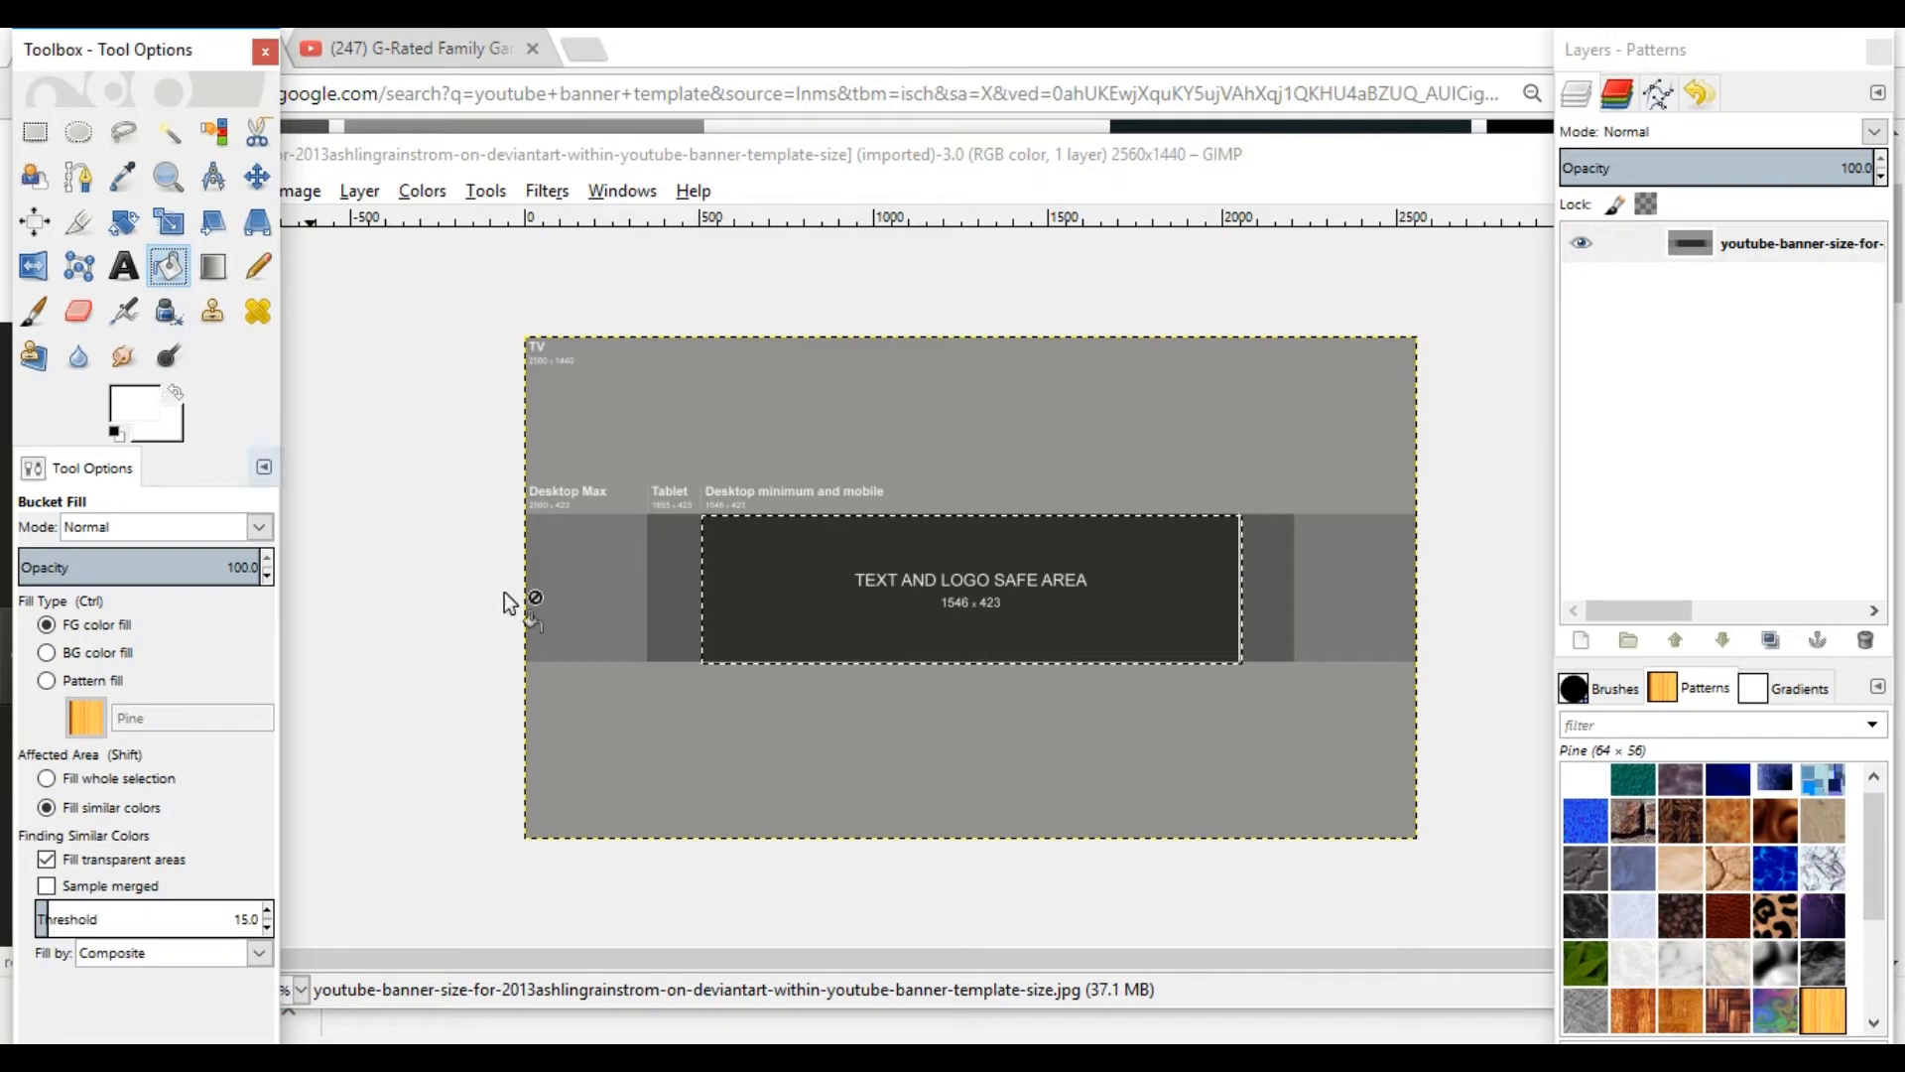
{"action": "left_click", "coordinate": [804, 597]}
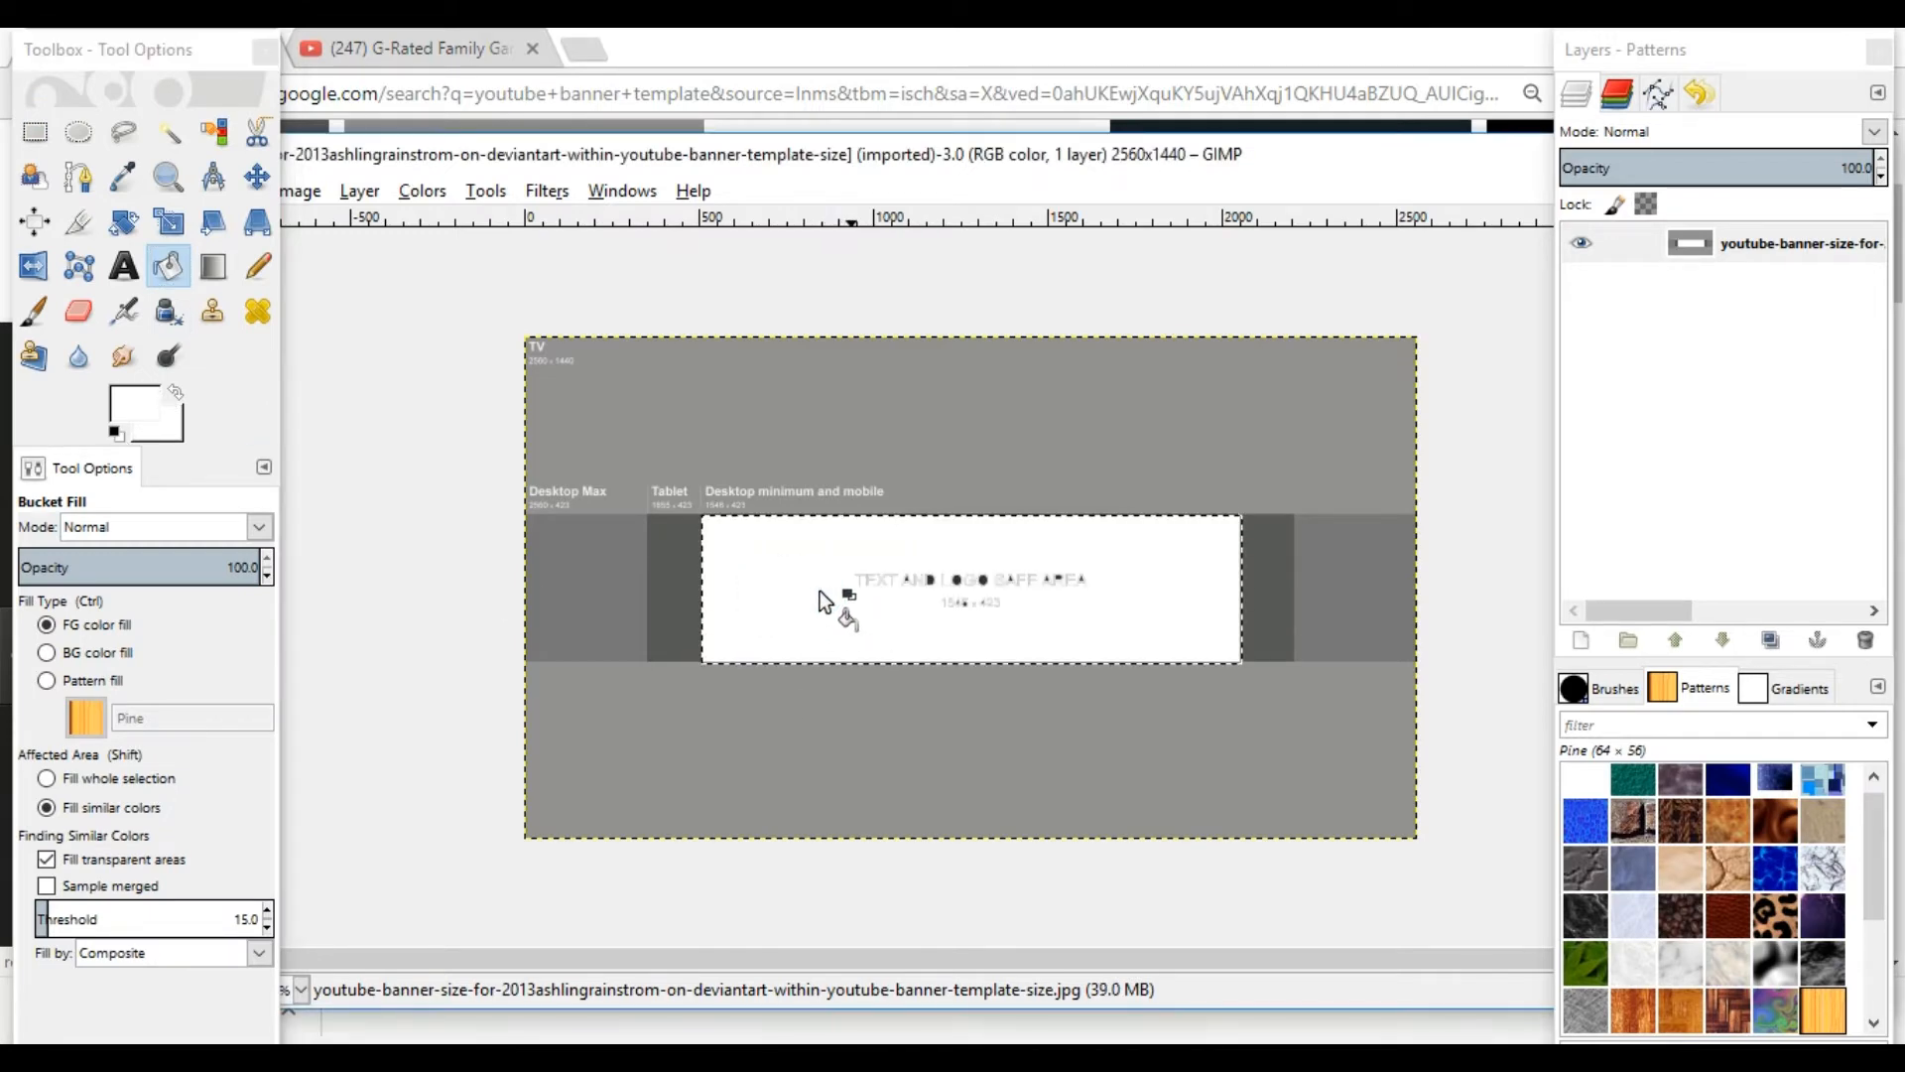
{"action": "left_click", "coordinate": [123, 311]}
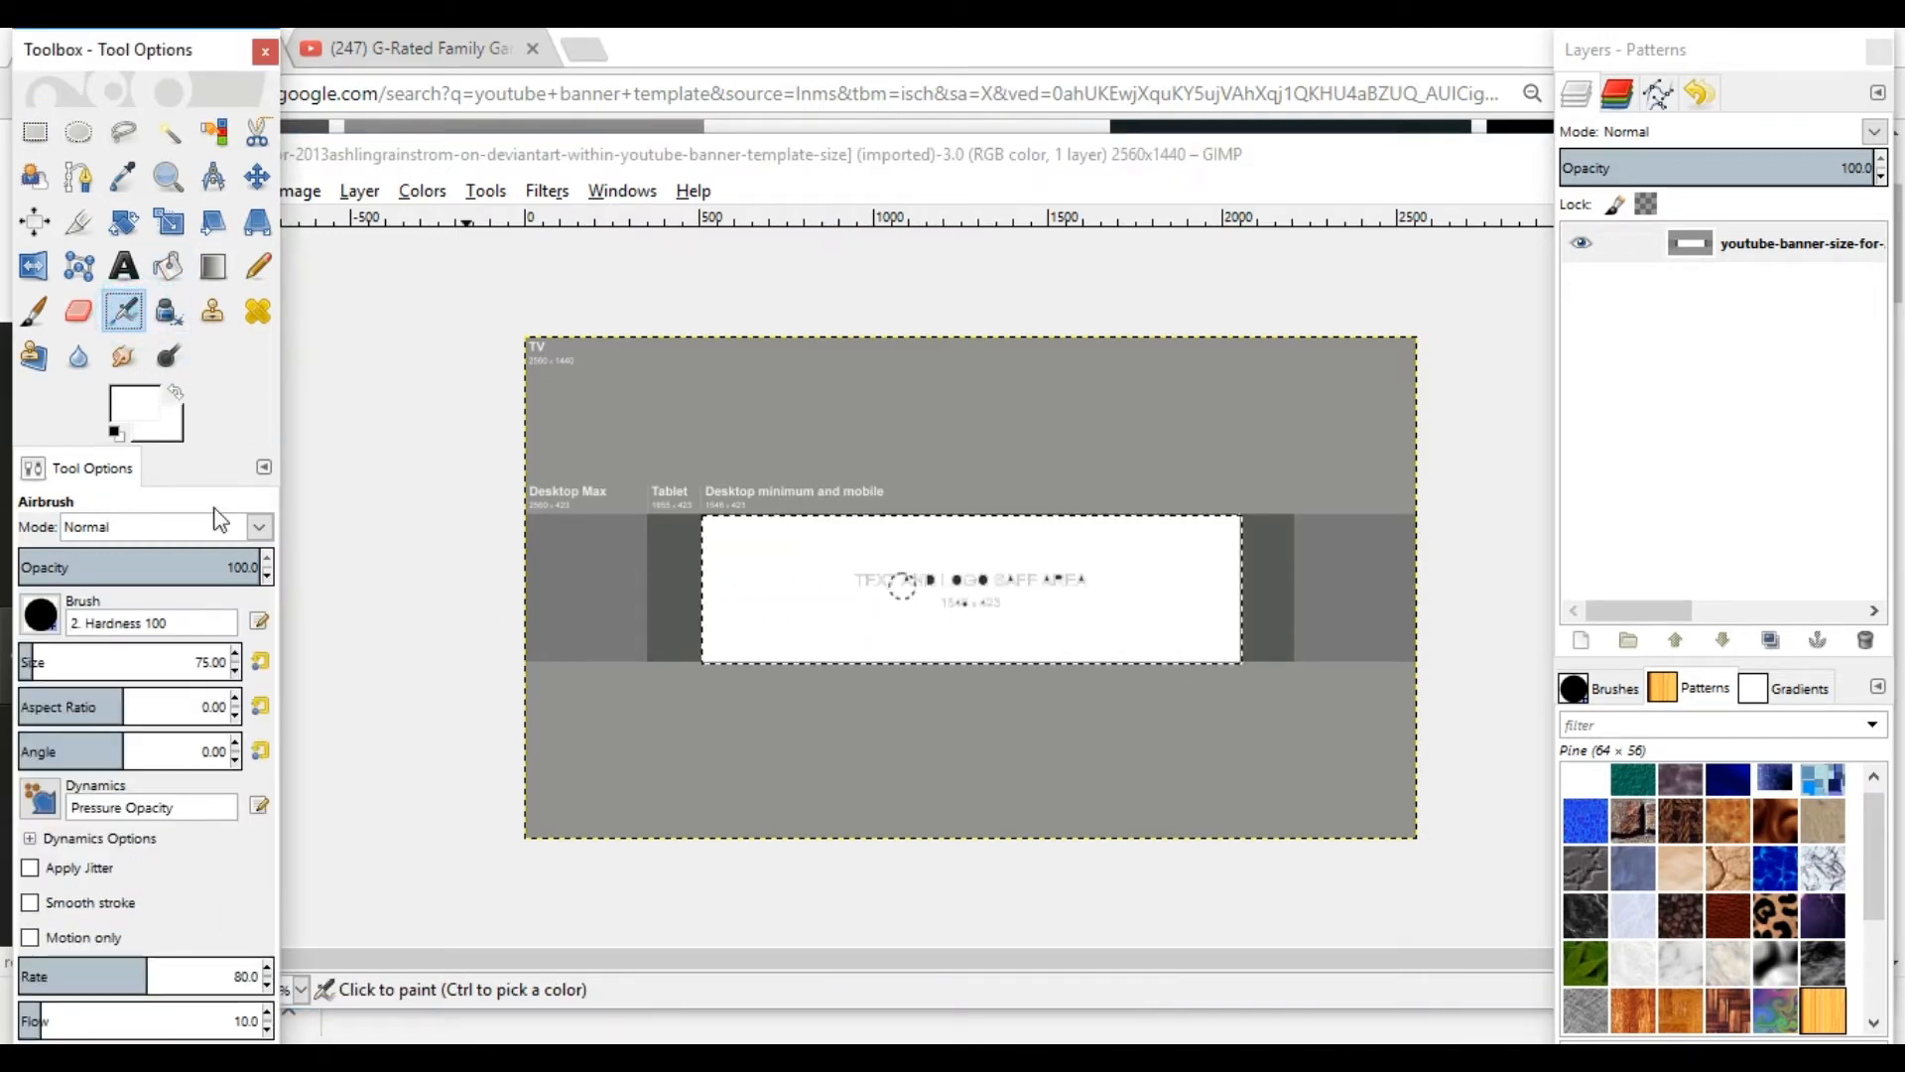
{"action": "left_click", "coordinate": [40, 614]}
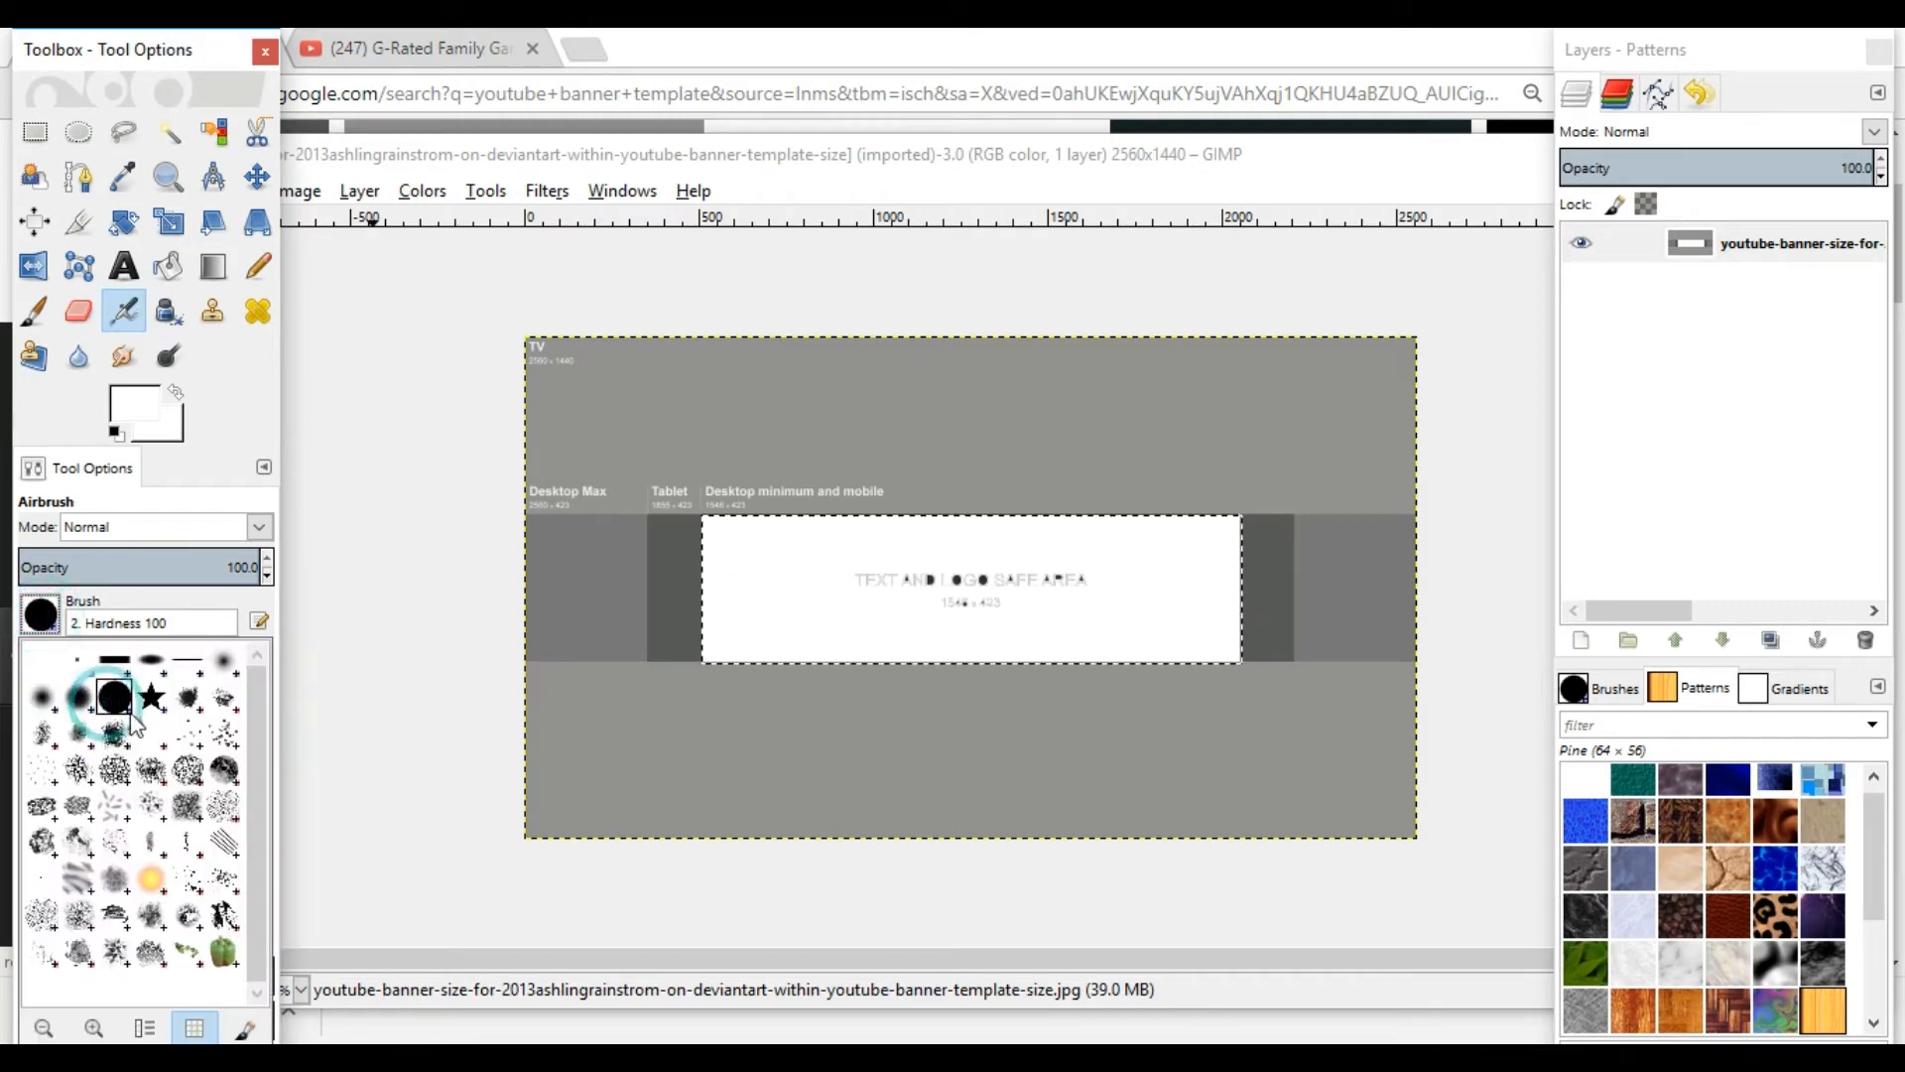
{"action": "left_click", "coordinate": [212, 596]}
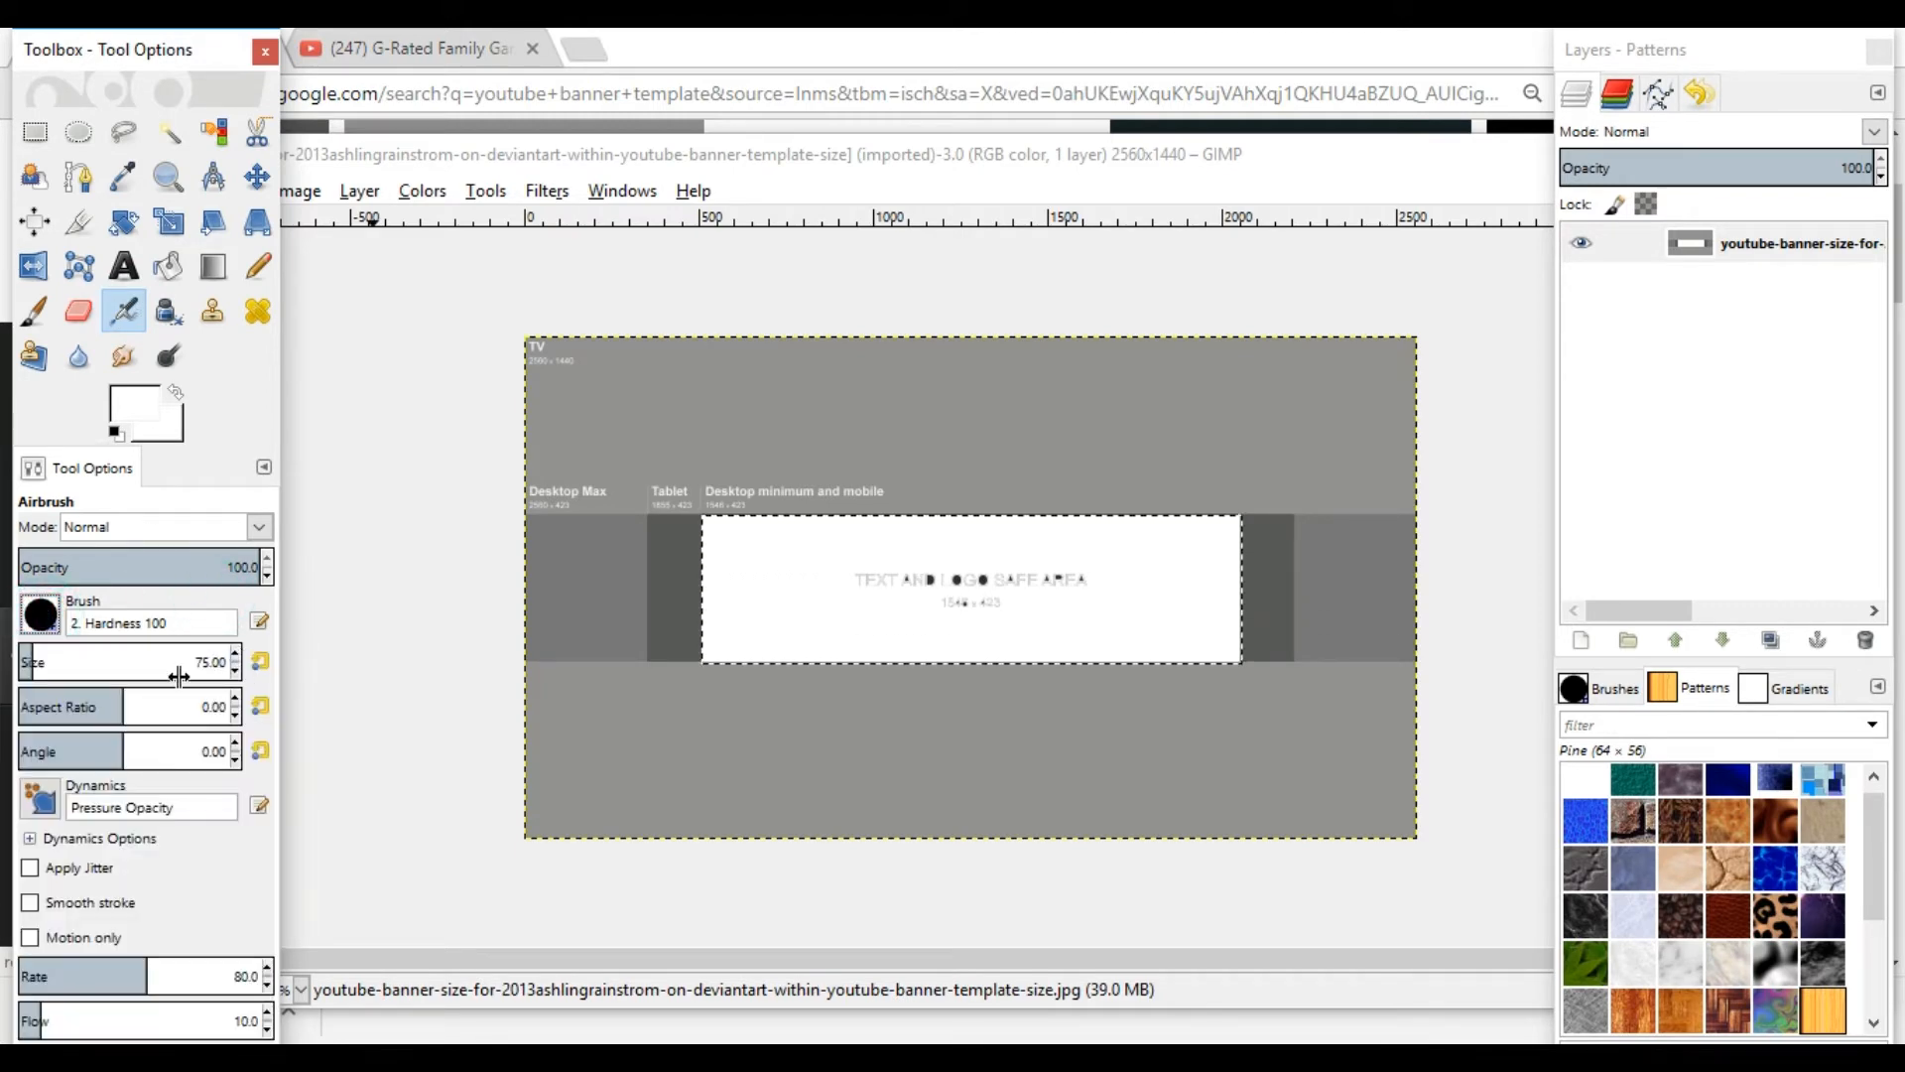
{"action": "mouse_move", "coordinate": [948, 604]}
{"action": "left_mouse_down"}
{"action": "mouse_move", "coordinate": [1003, 602]}
{"action": "mouse_move", "coordinate": [904, 589]}
{"action": "mouse_move", "coordinate": [1072, 581]}
{"action": "mouse_move", "coordinate": [877, 587]}
{"action": "mouse_move", "coordinate": [1100, 575]}
{"action": "mouse_move", "coordinate": [922, 582]}
{"action": "mouse_move", "coordinate": [1070, 588]}
{"action": "mouse_move", "coordinate": [925, 587]}
{"action": "left_mouse_up"}
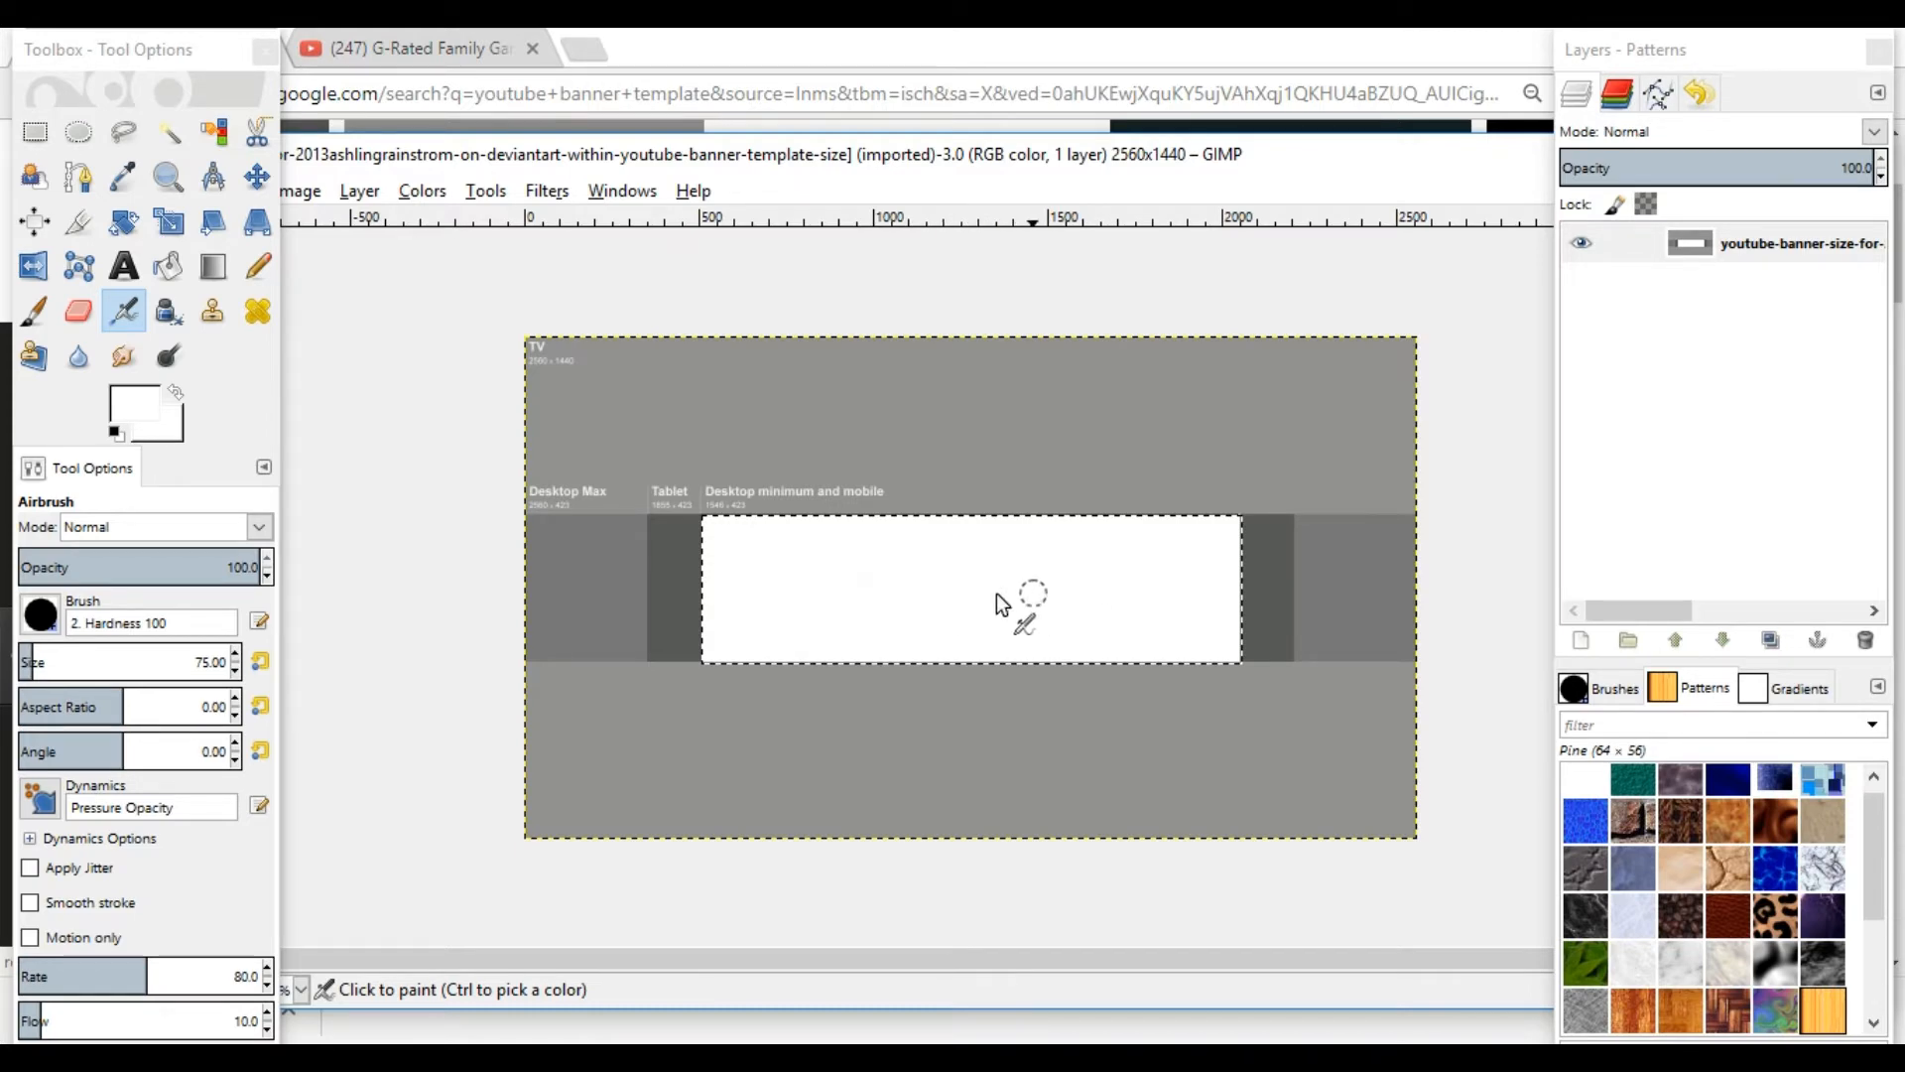
Start a text object in the white safe area and set the foreground color to black (000000).
{"action": "scroll", "coordinate": [1007, 588], "scroll_direction": "up", "scroll_amount": 1}
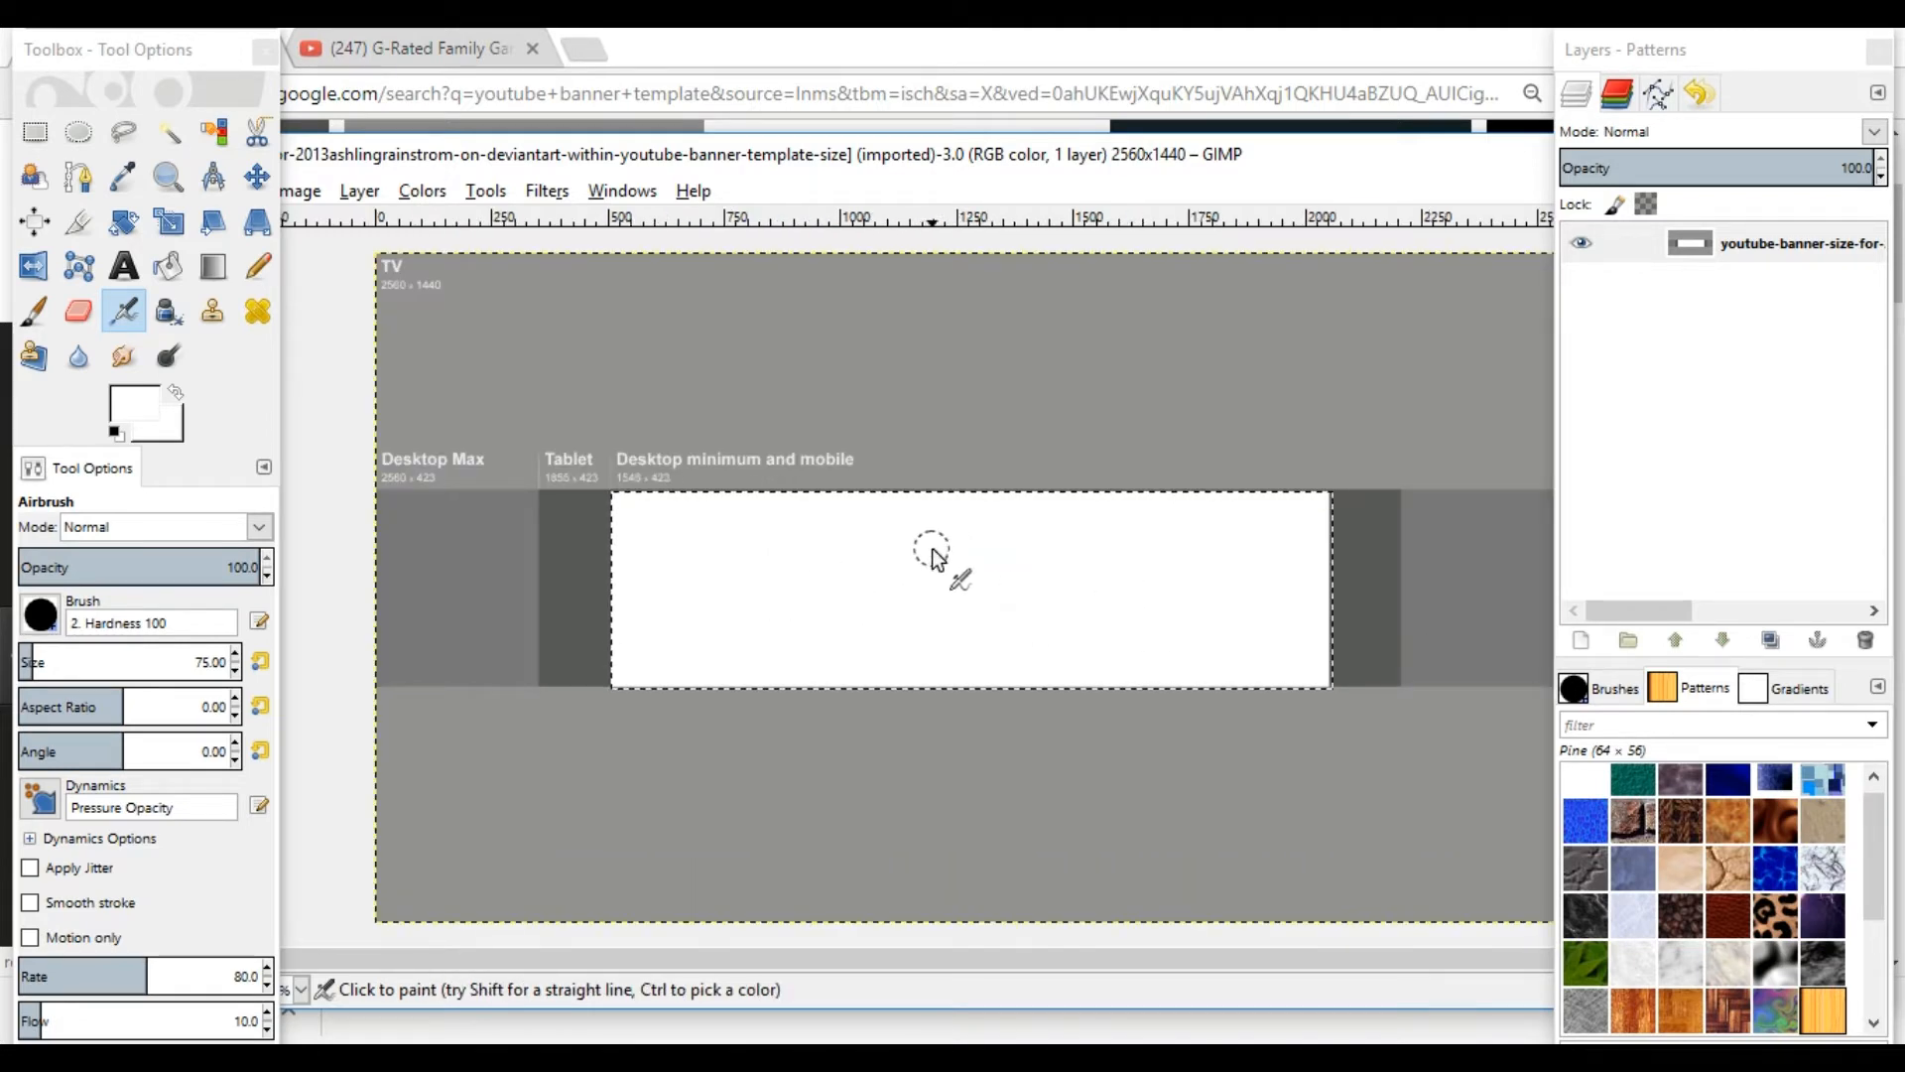
{"action": "left_click", "coordinate": [132, 264]}
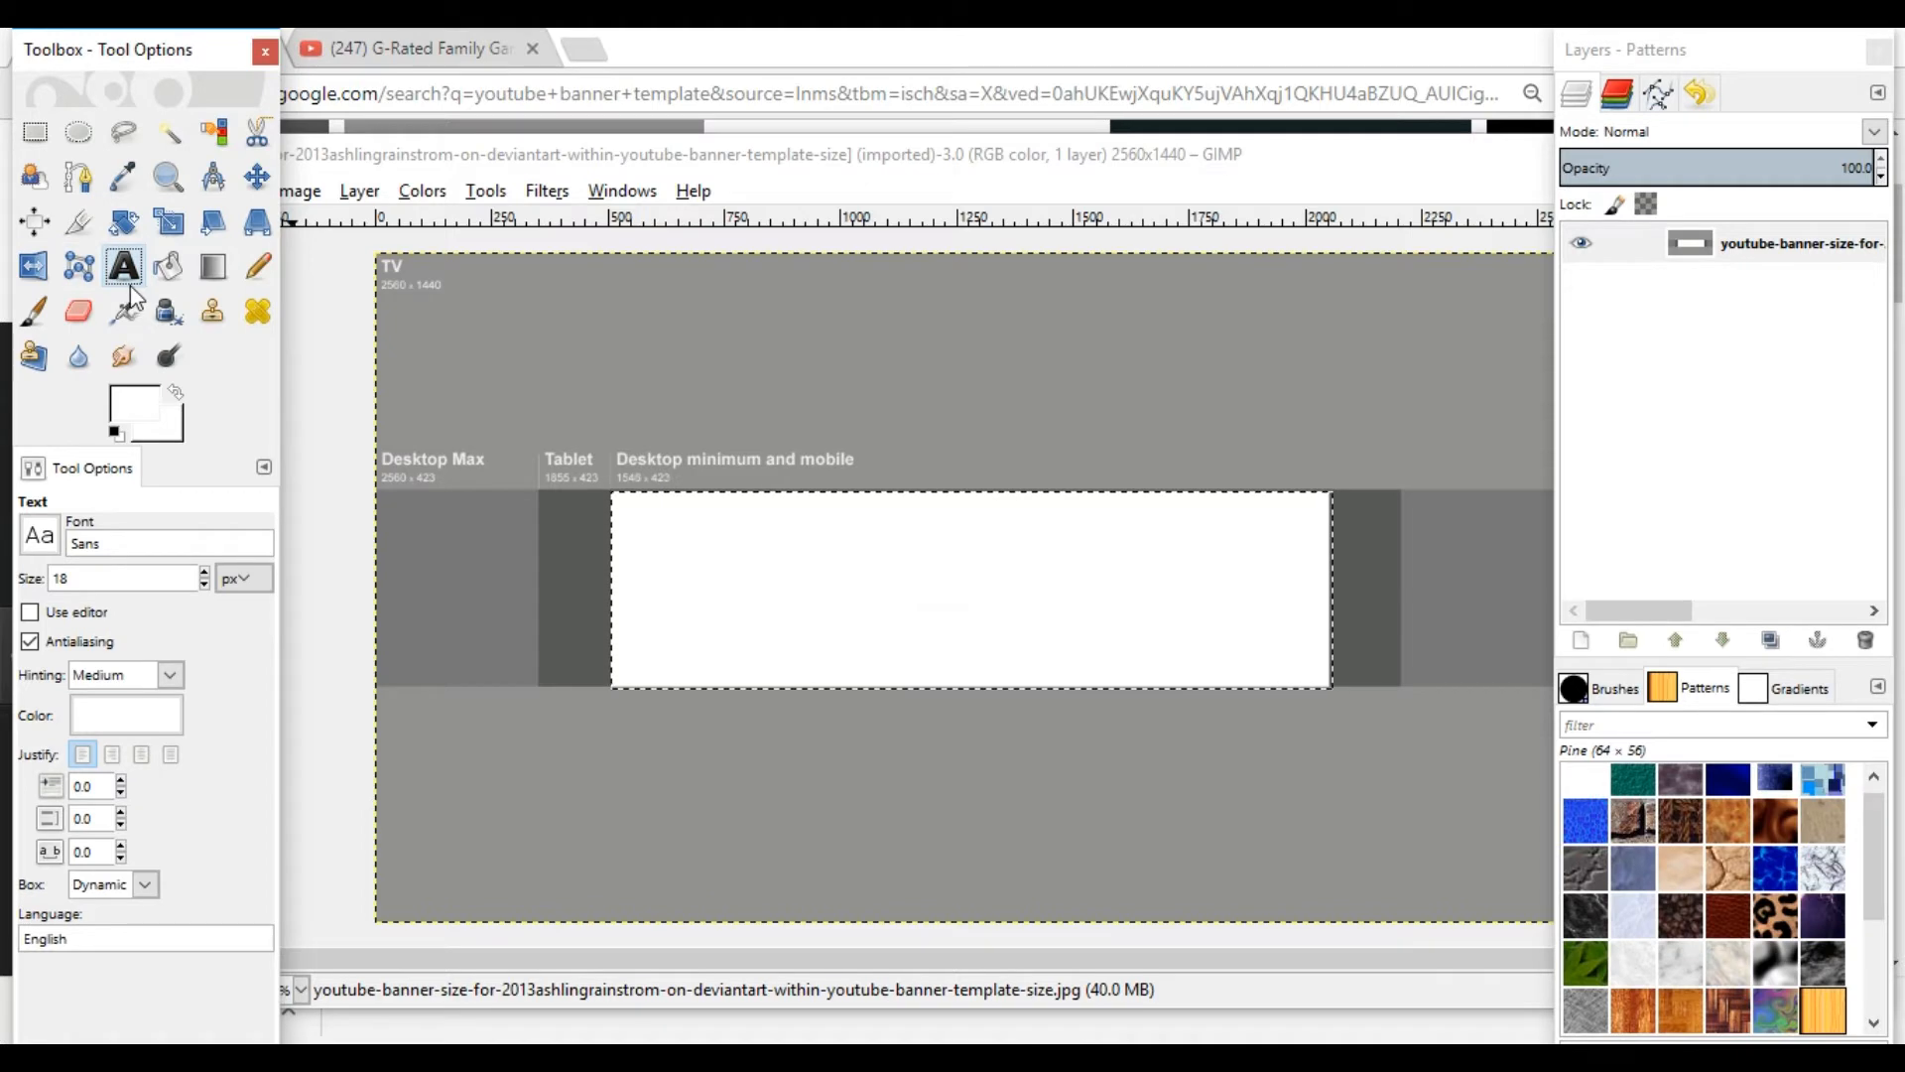
{"action": "left_click", "coordinate": [735, 592]}
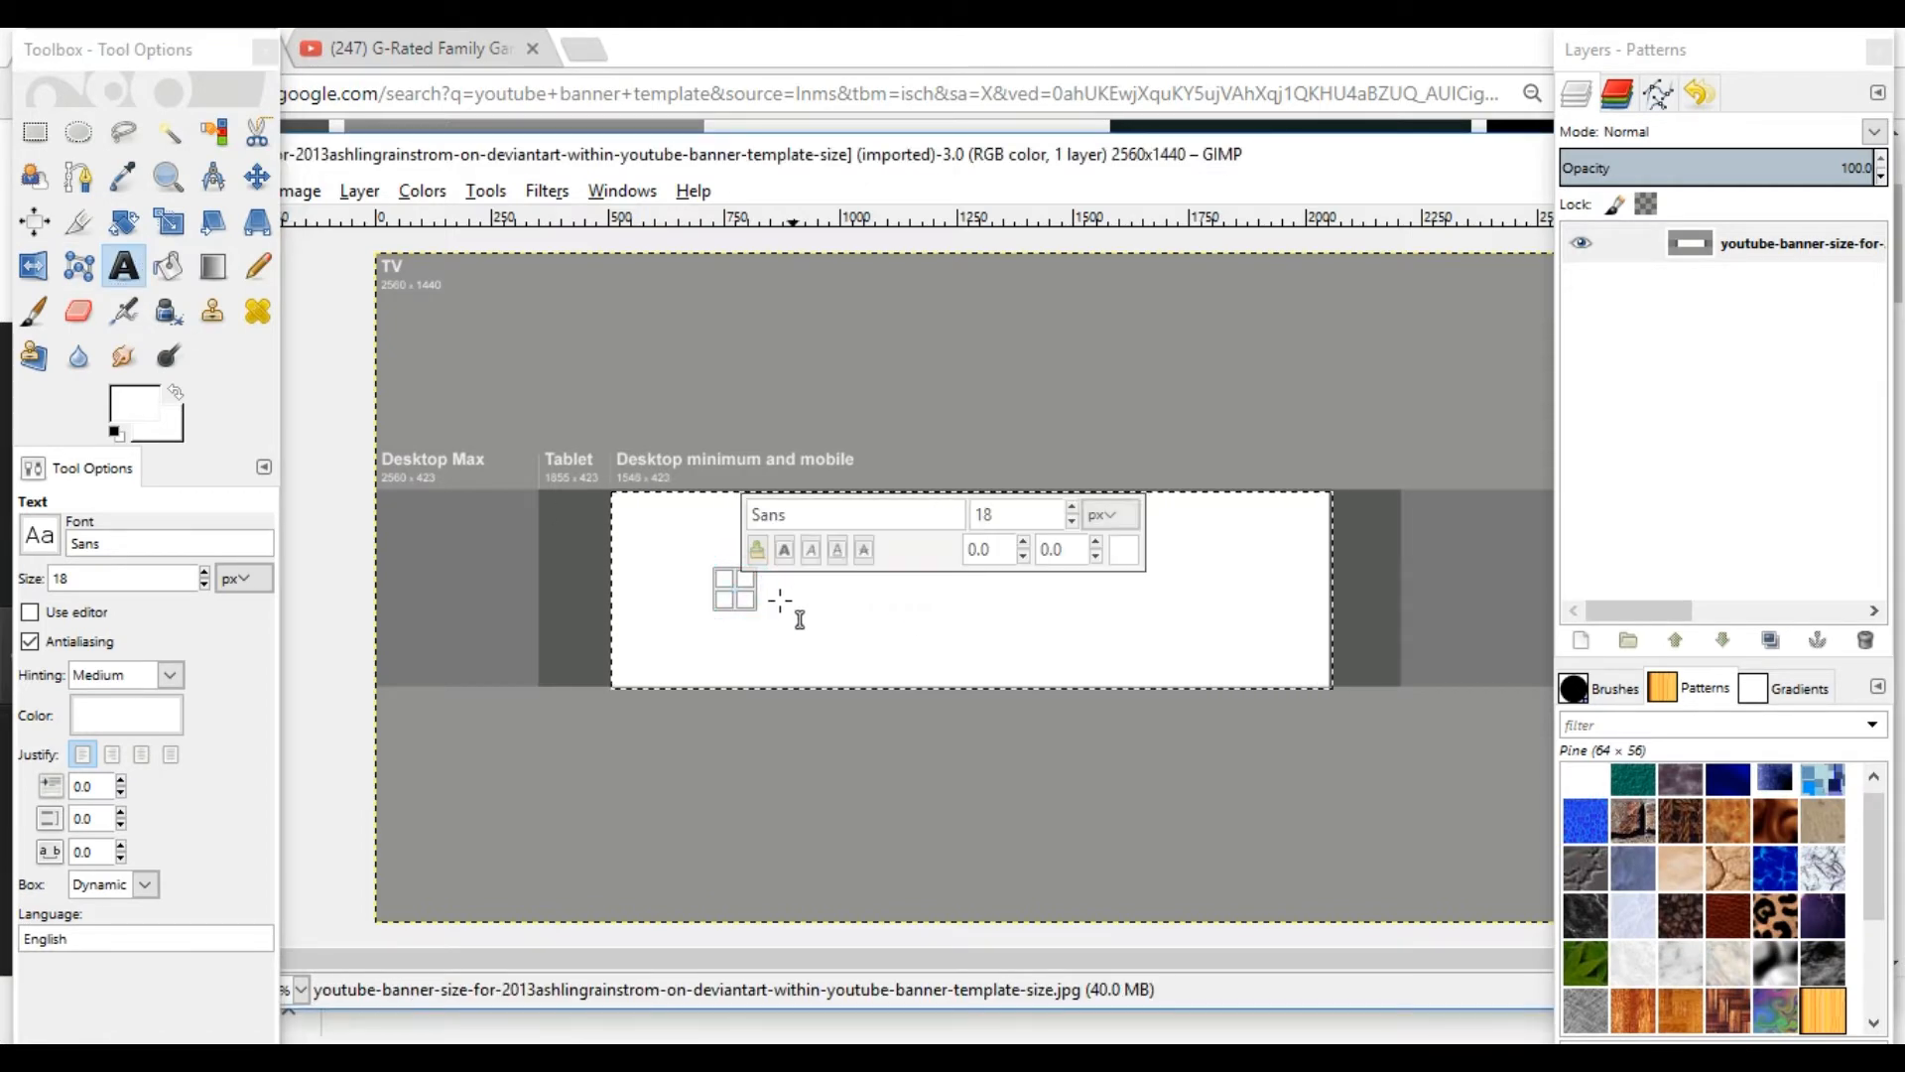
{"action": "left_click", "coordinate": [132, 409]}
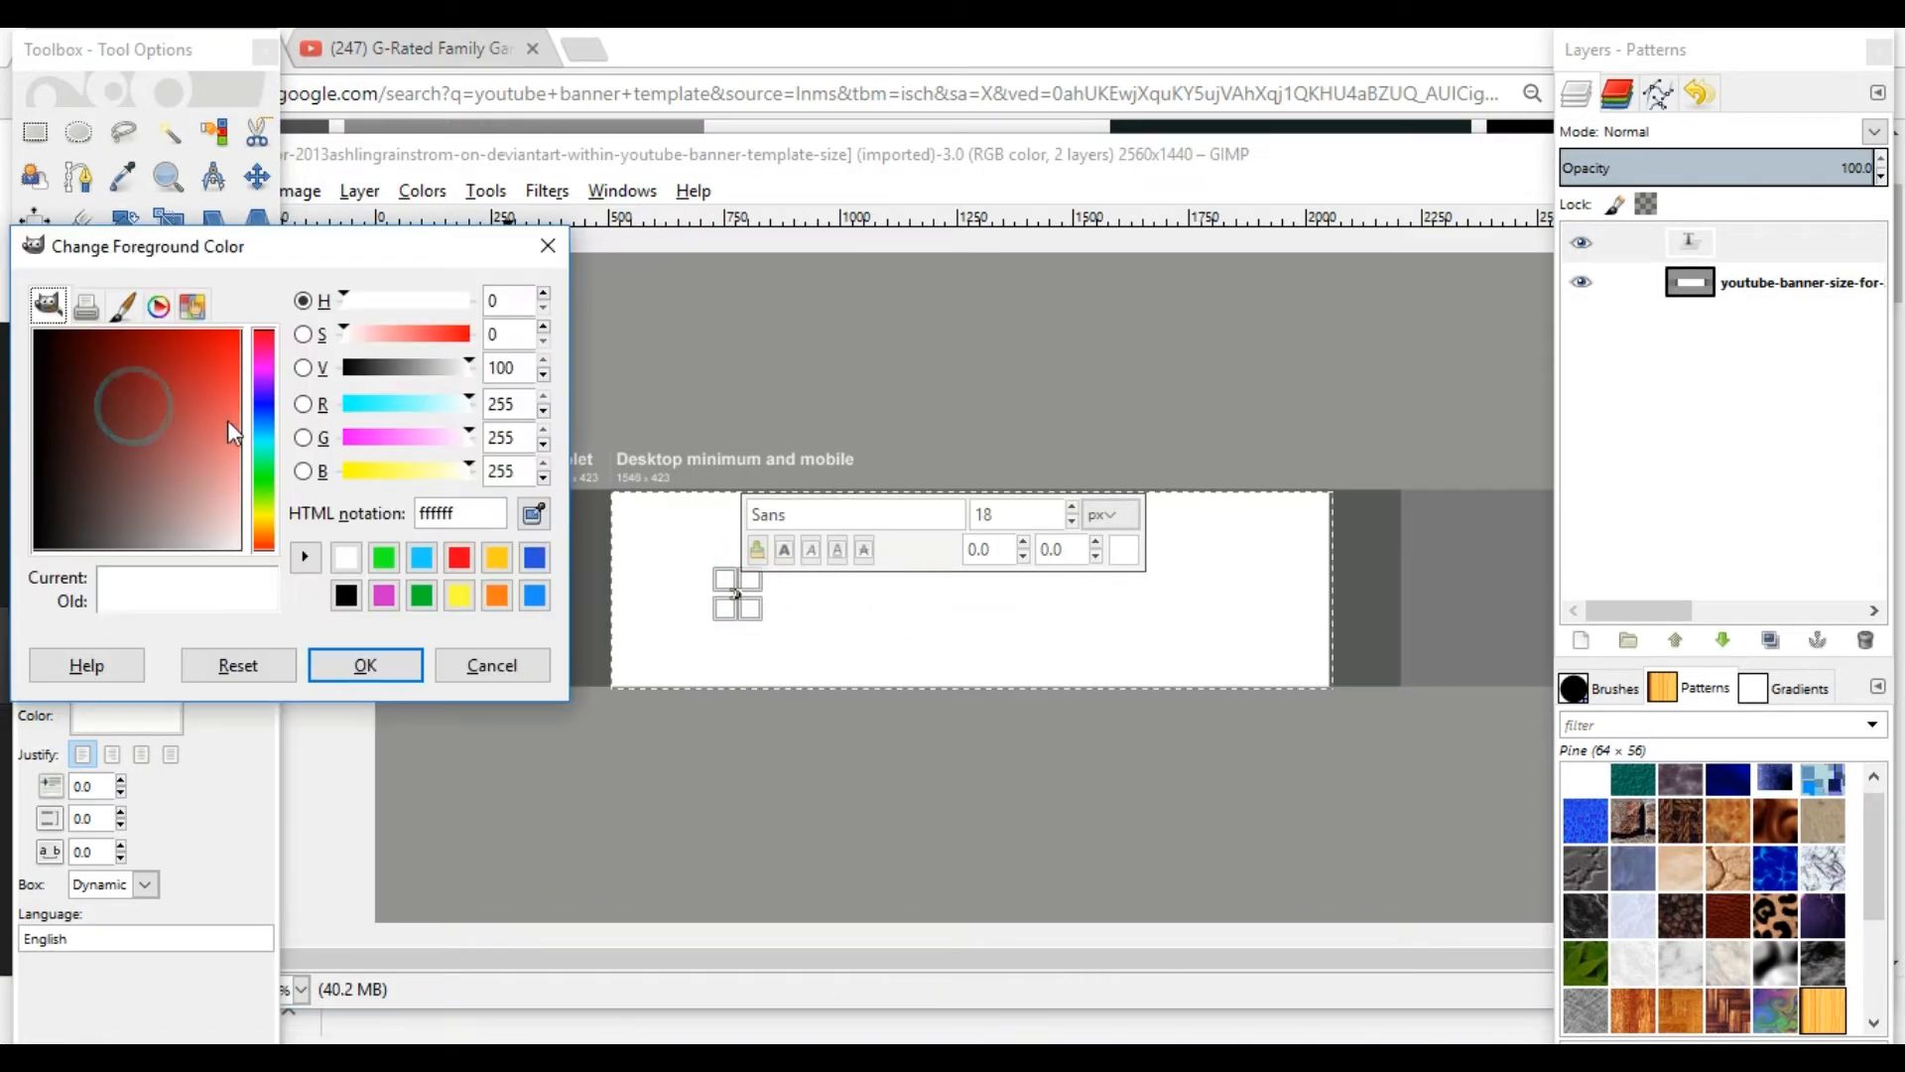
{"action": "left_click", "coordinate": [346, 596]}
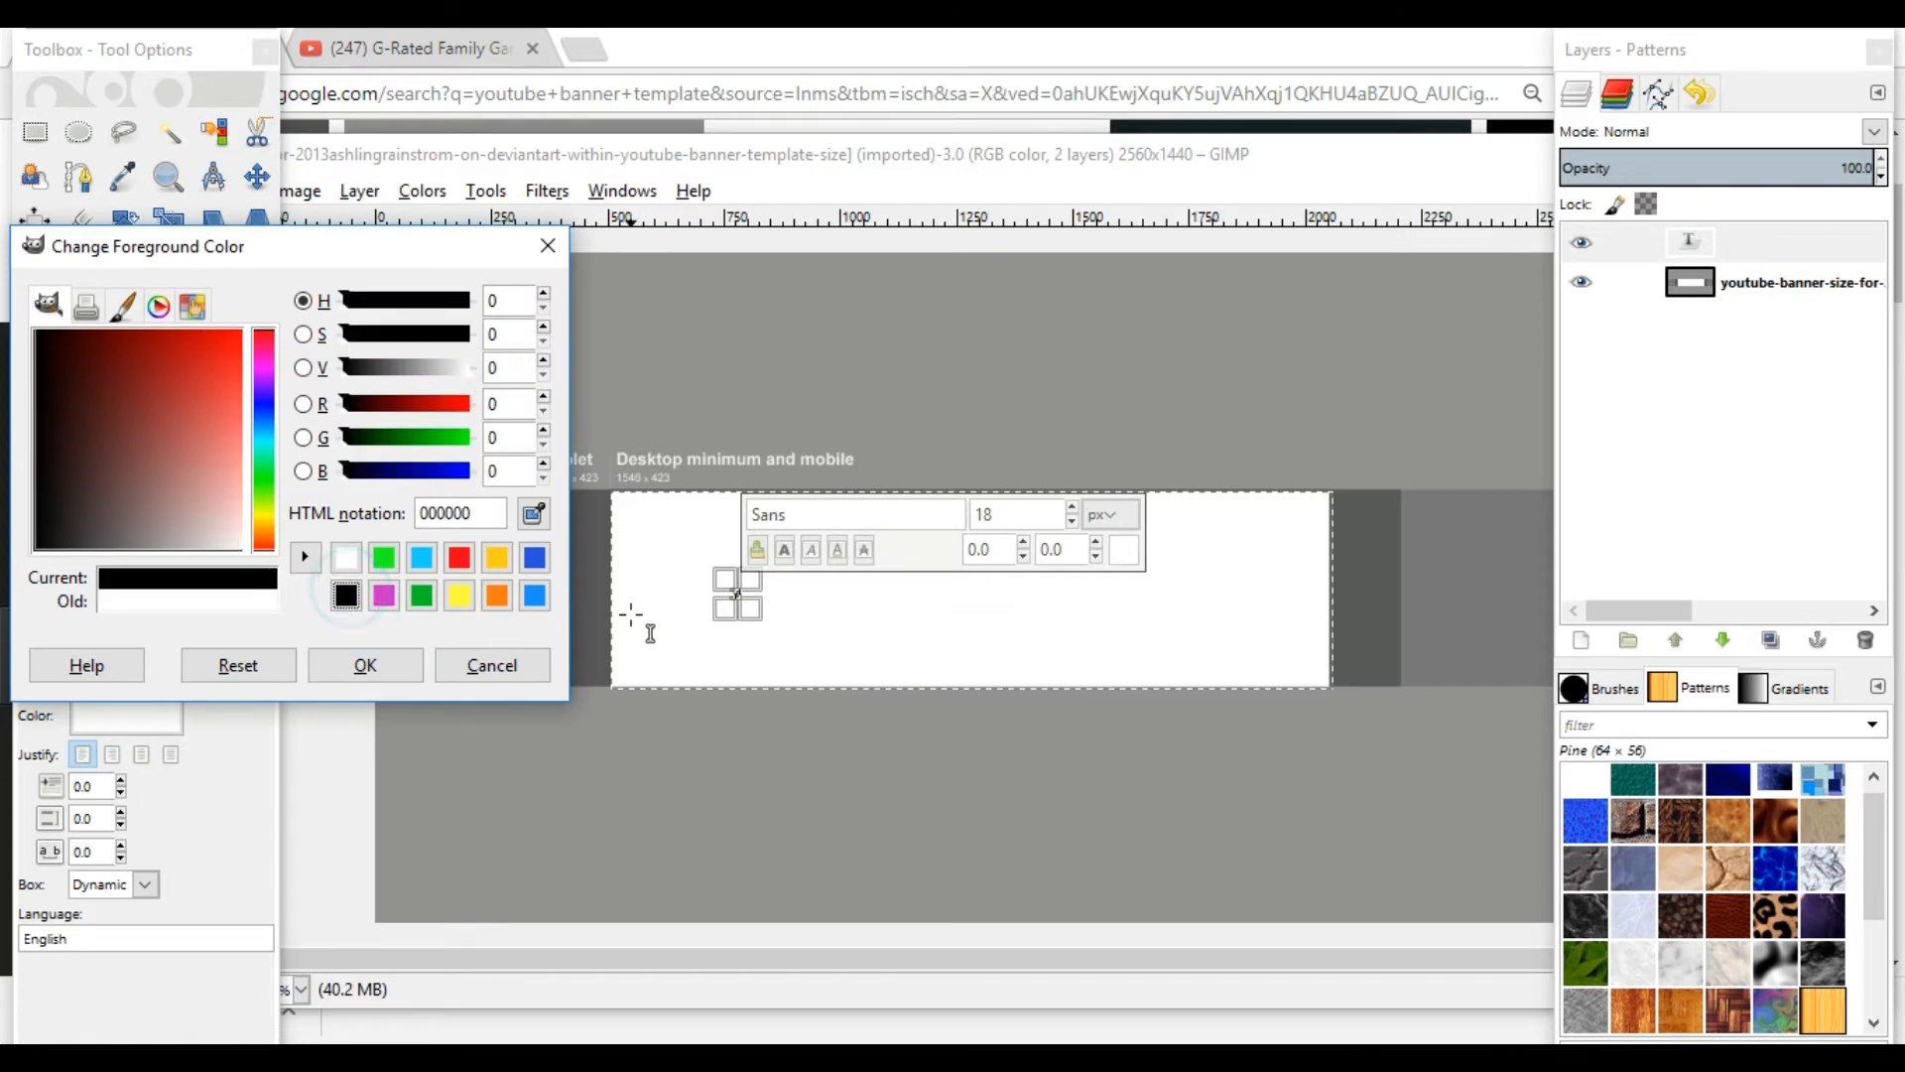
{"action": "left_click", "coordinate": [380, 674]}
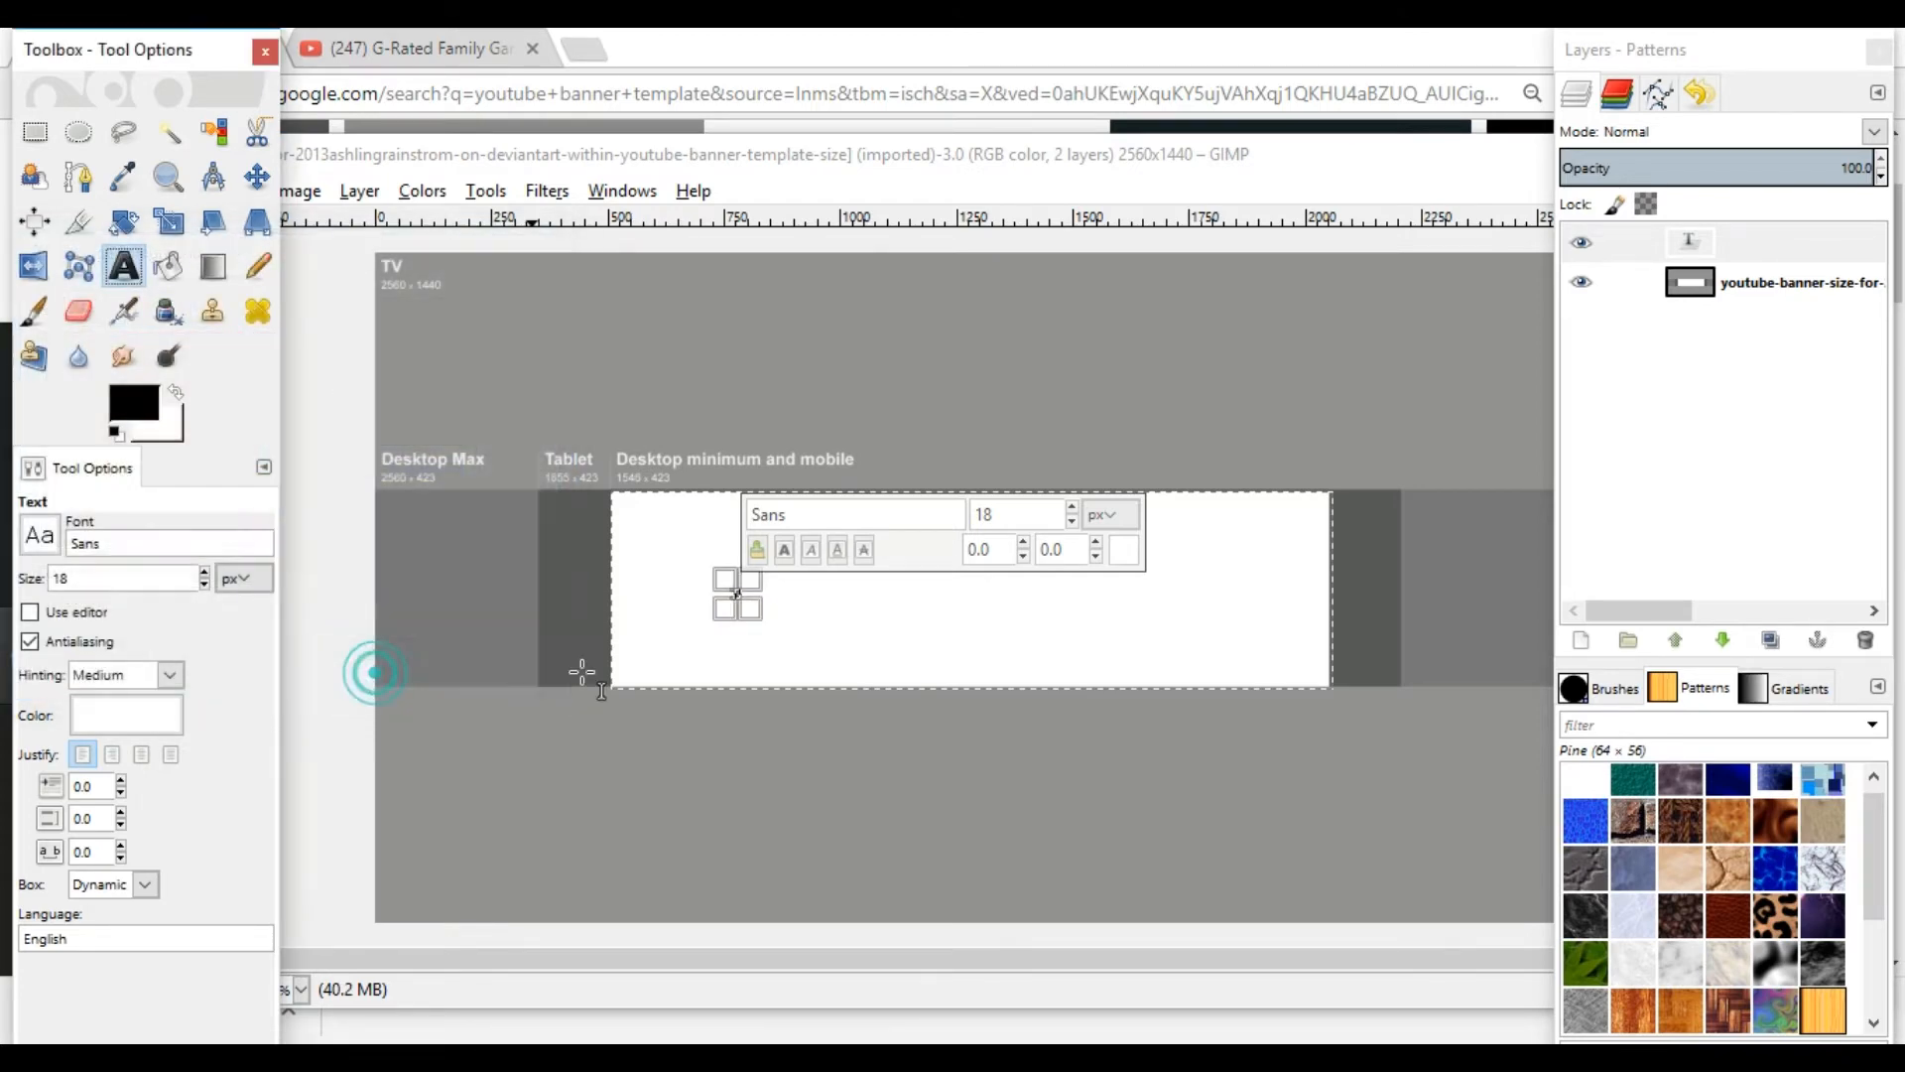
Add the black Sans text "Channel Name" inside the white safe area.
{"action": "left_click", "coordinate": [737, 595]}
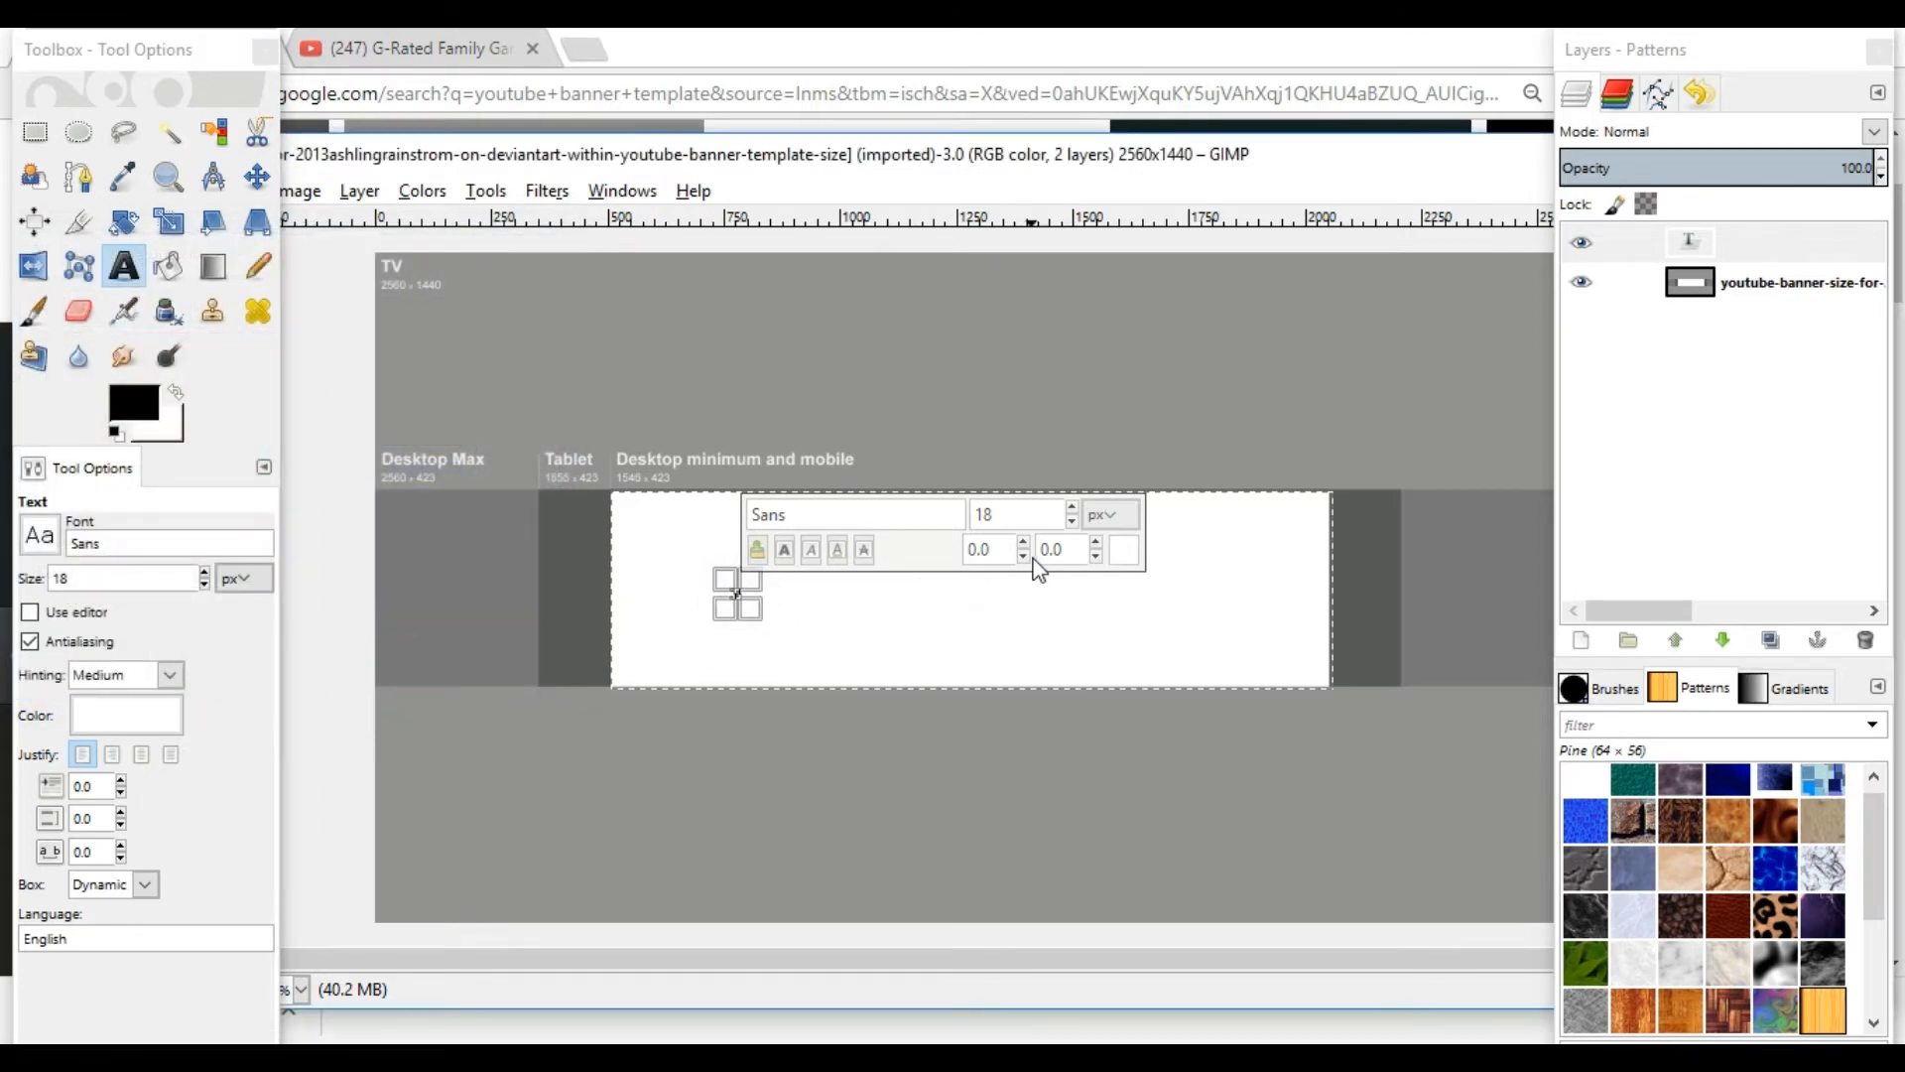
{"action": "left_click", "coordinate": [1074, 503]}
{"action": "left_click", "coordinate": [738, 593]}
{"action": "left_click", "coordinate": [745, 623]}
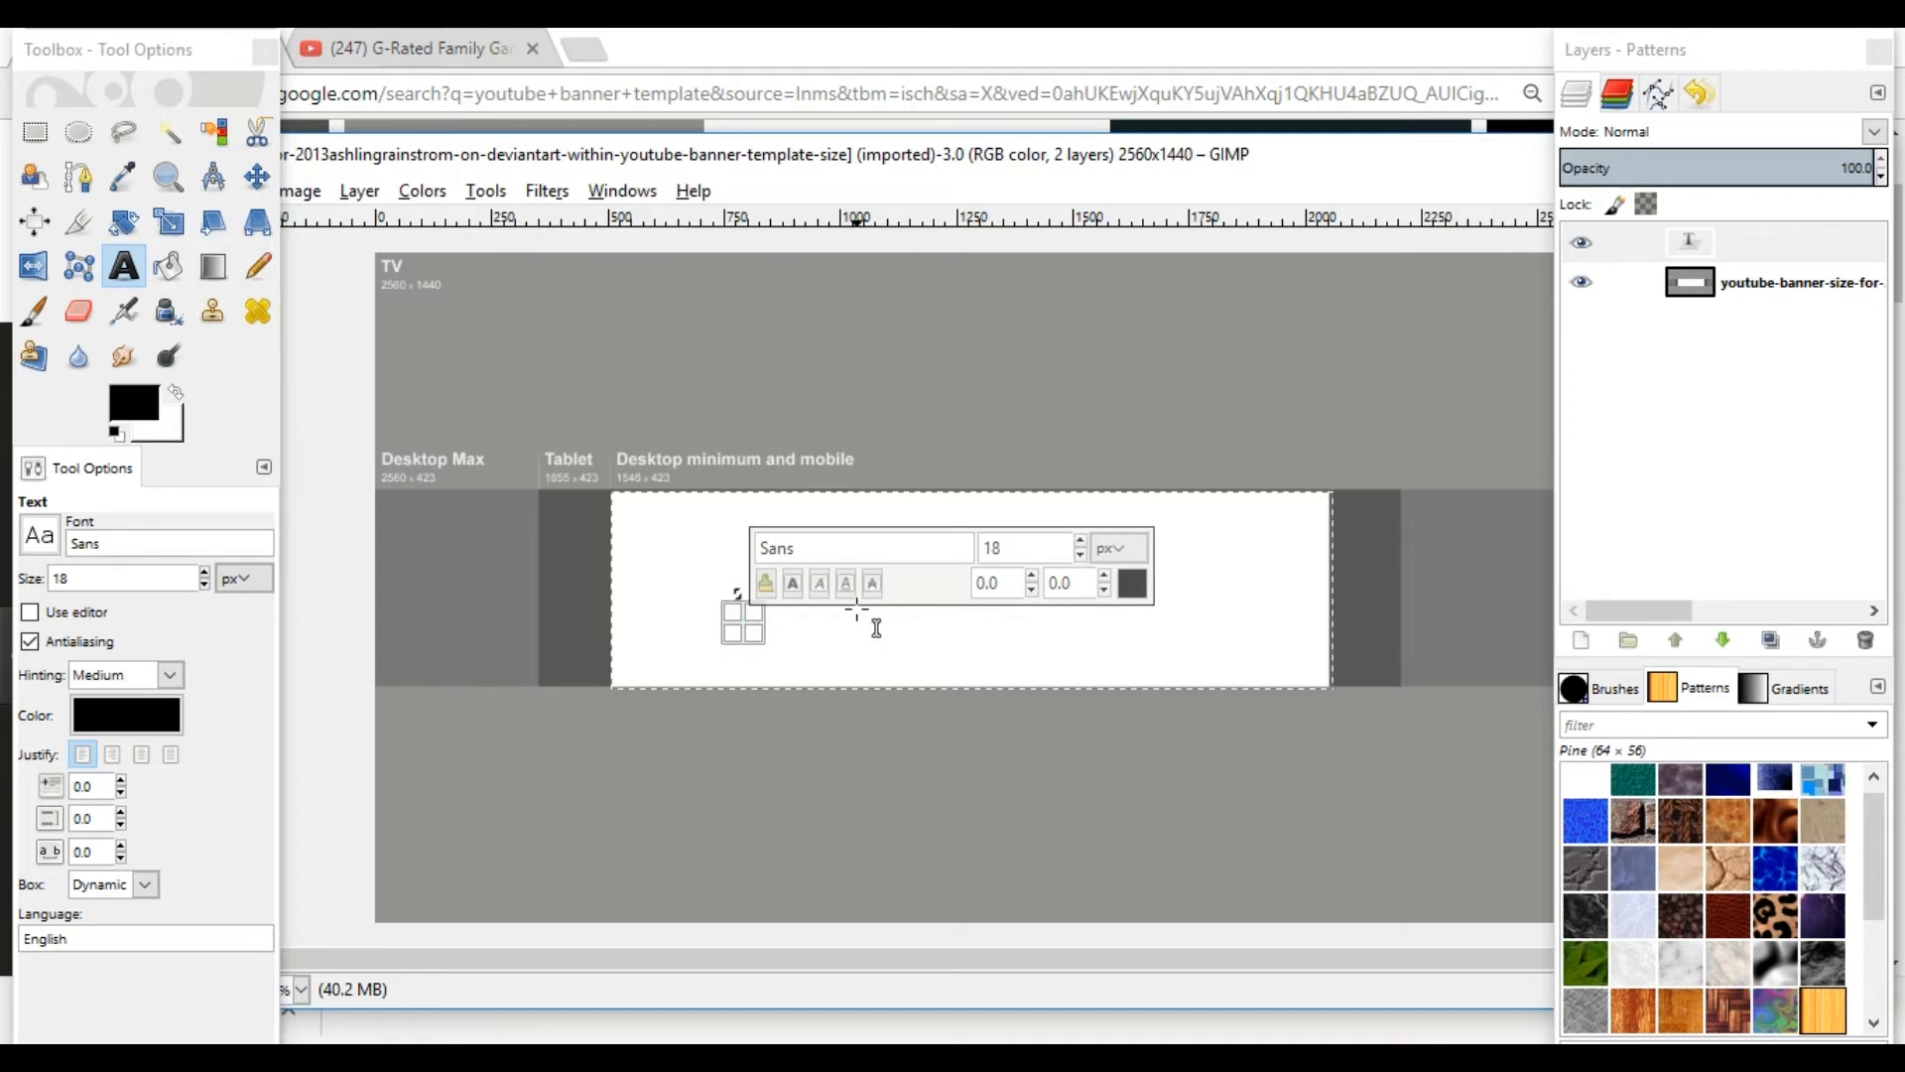
{"action": "type", "text": "Cha"}
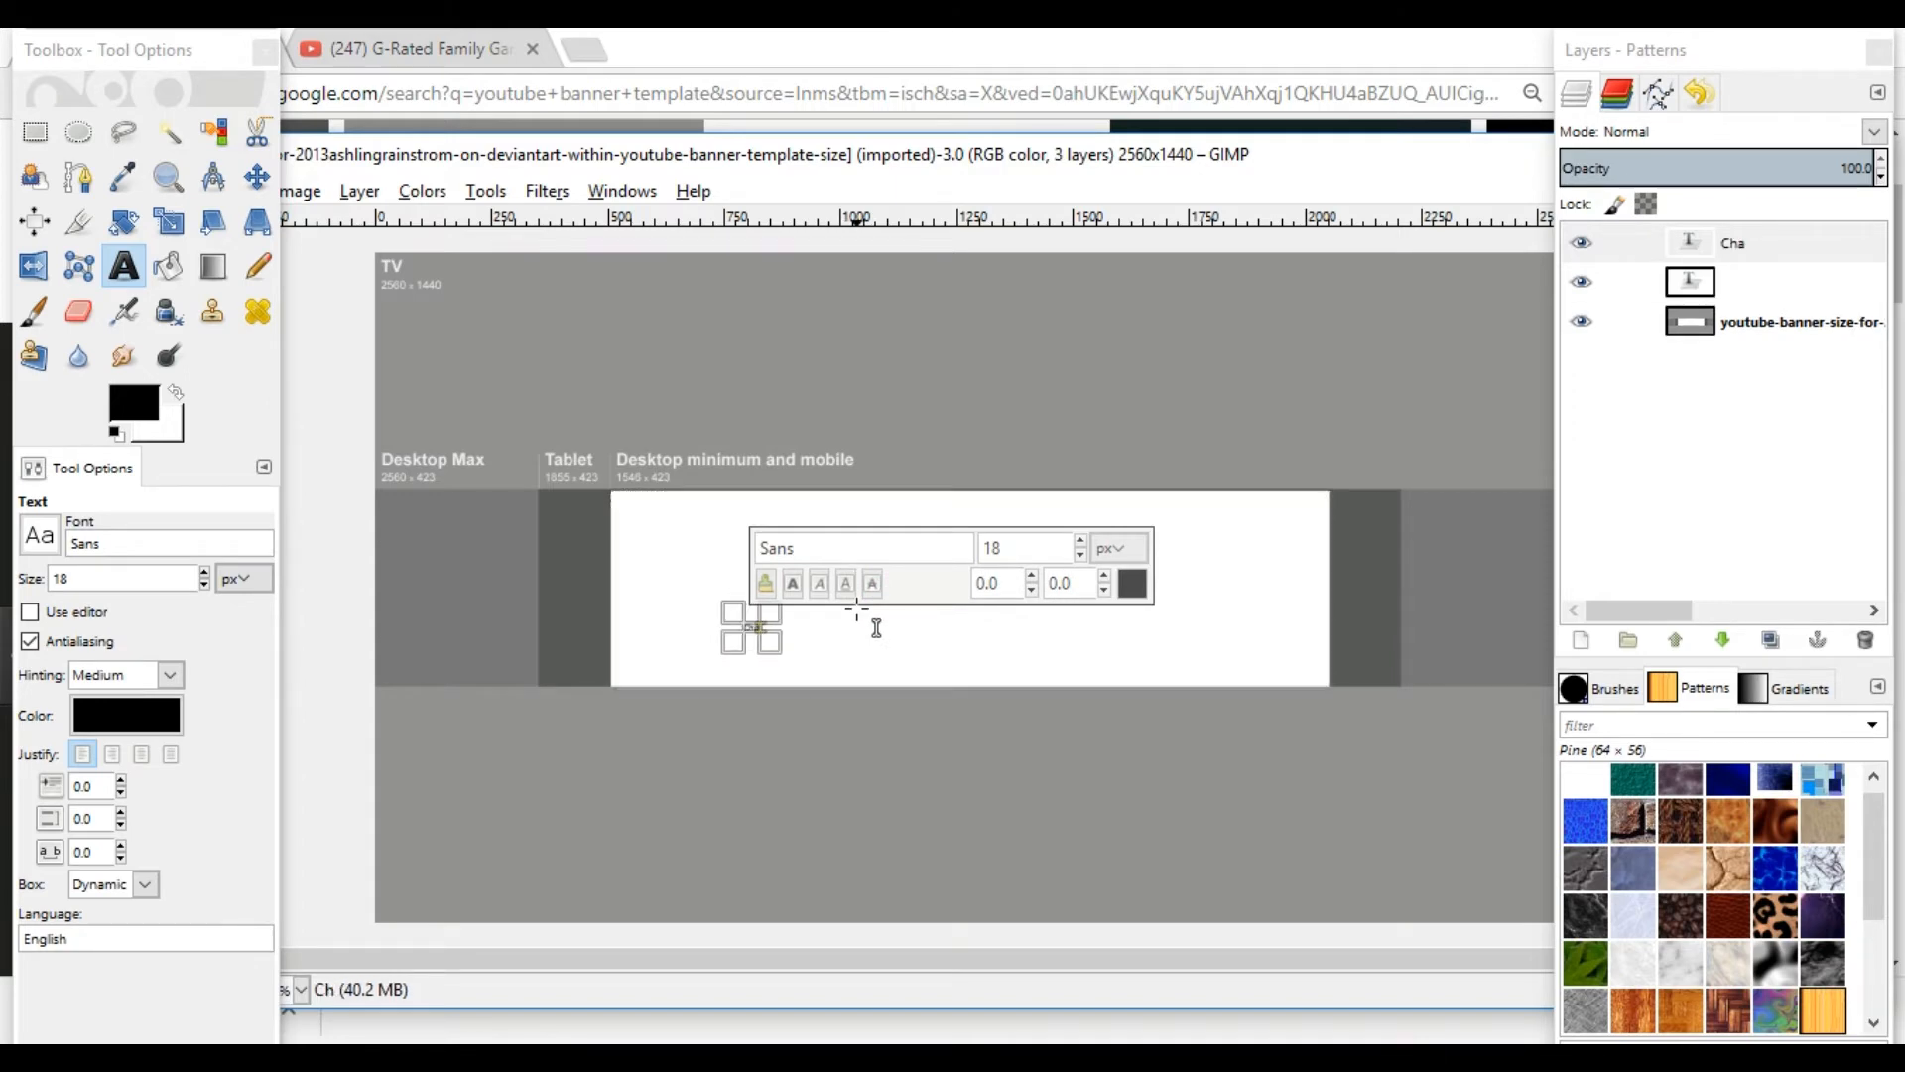
{"action": "type", "text": "nnel Name"}
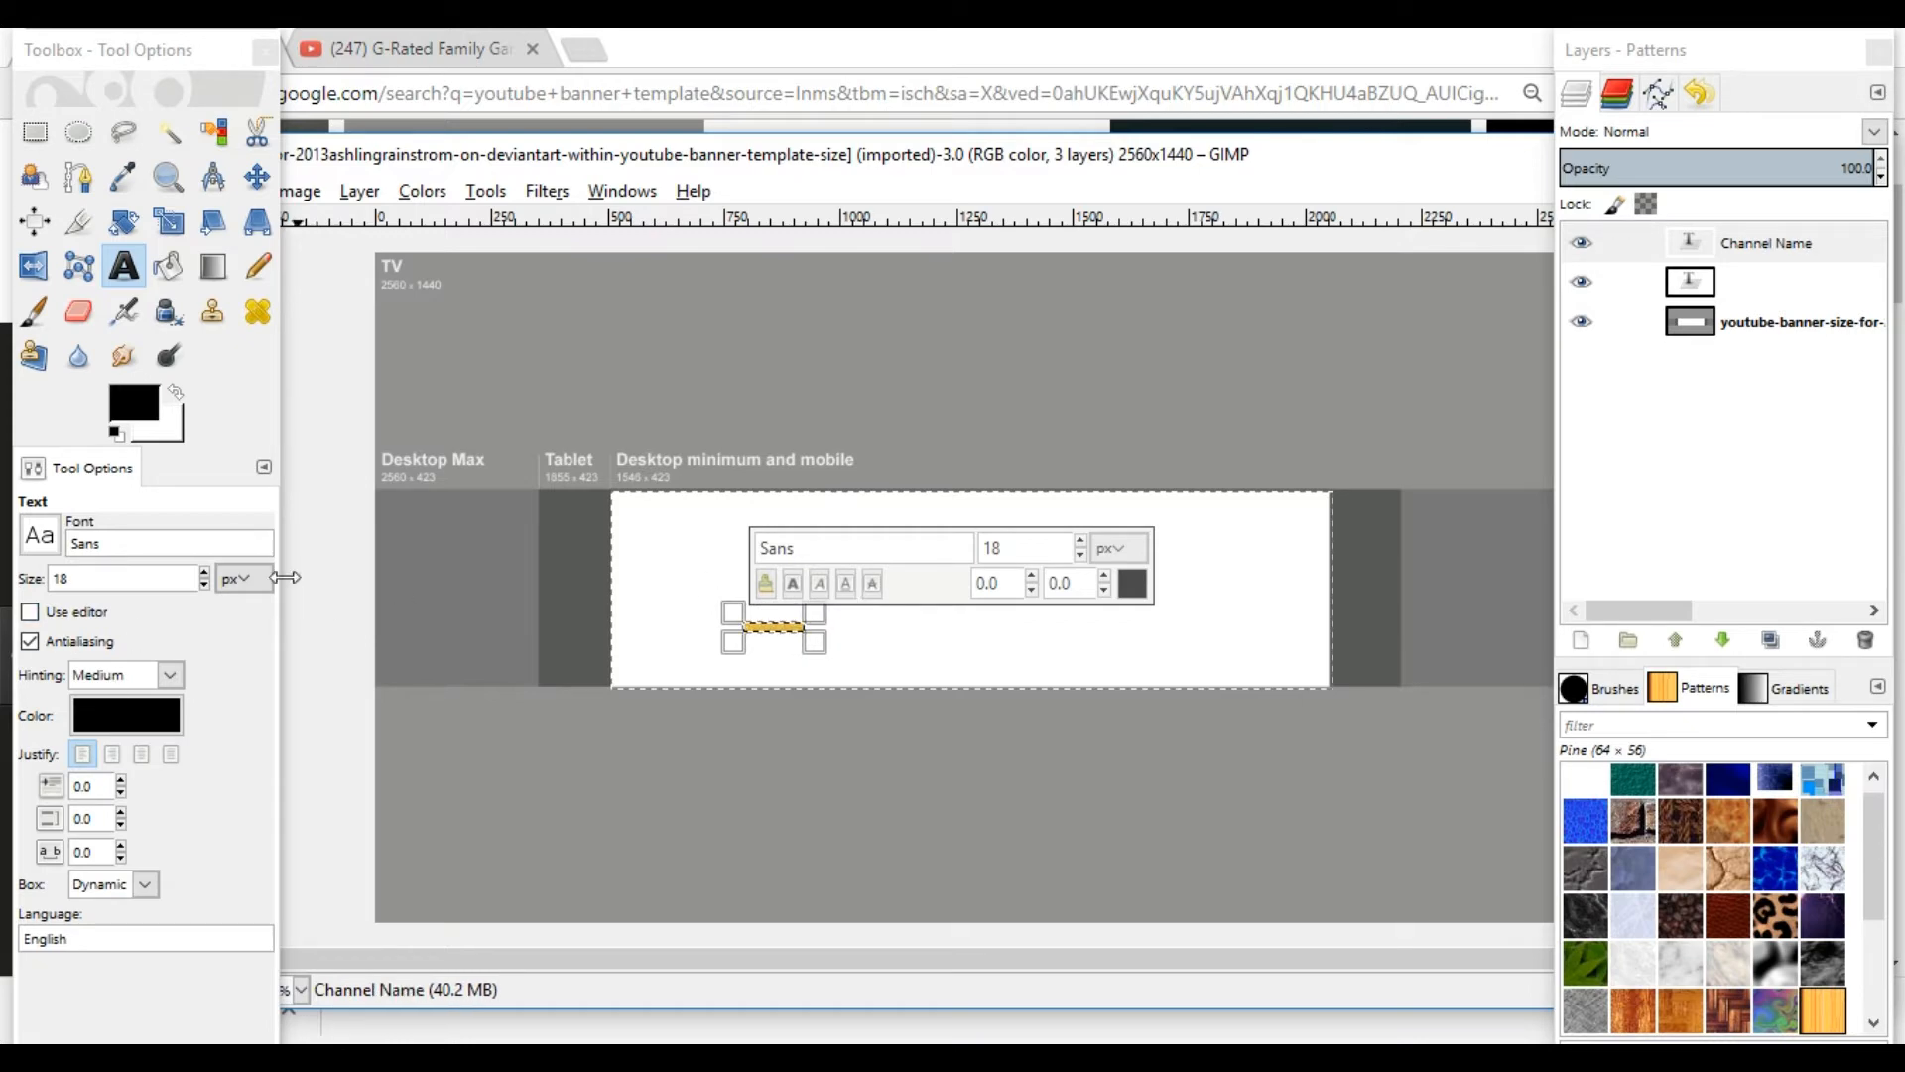
Enlarge the "Channel Name" text to 135 px.
{"action": "left_click", "coordinate": [204, 572]}
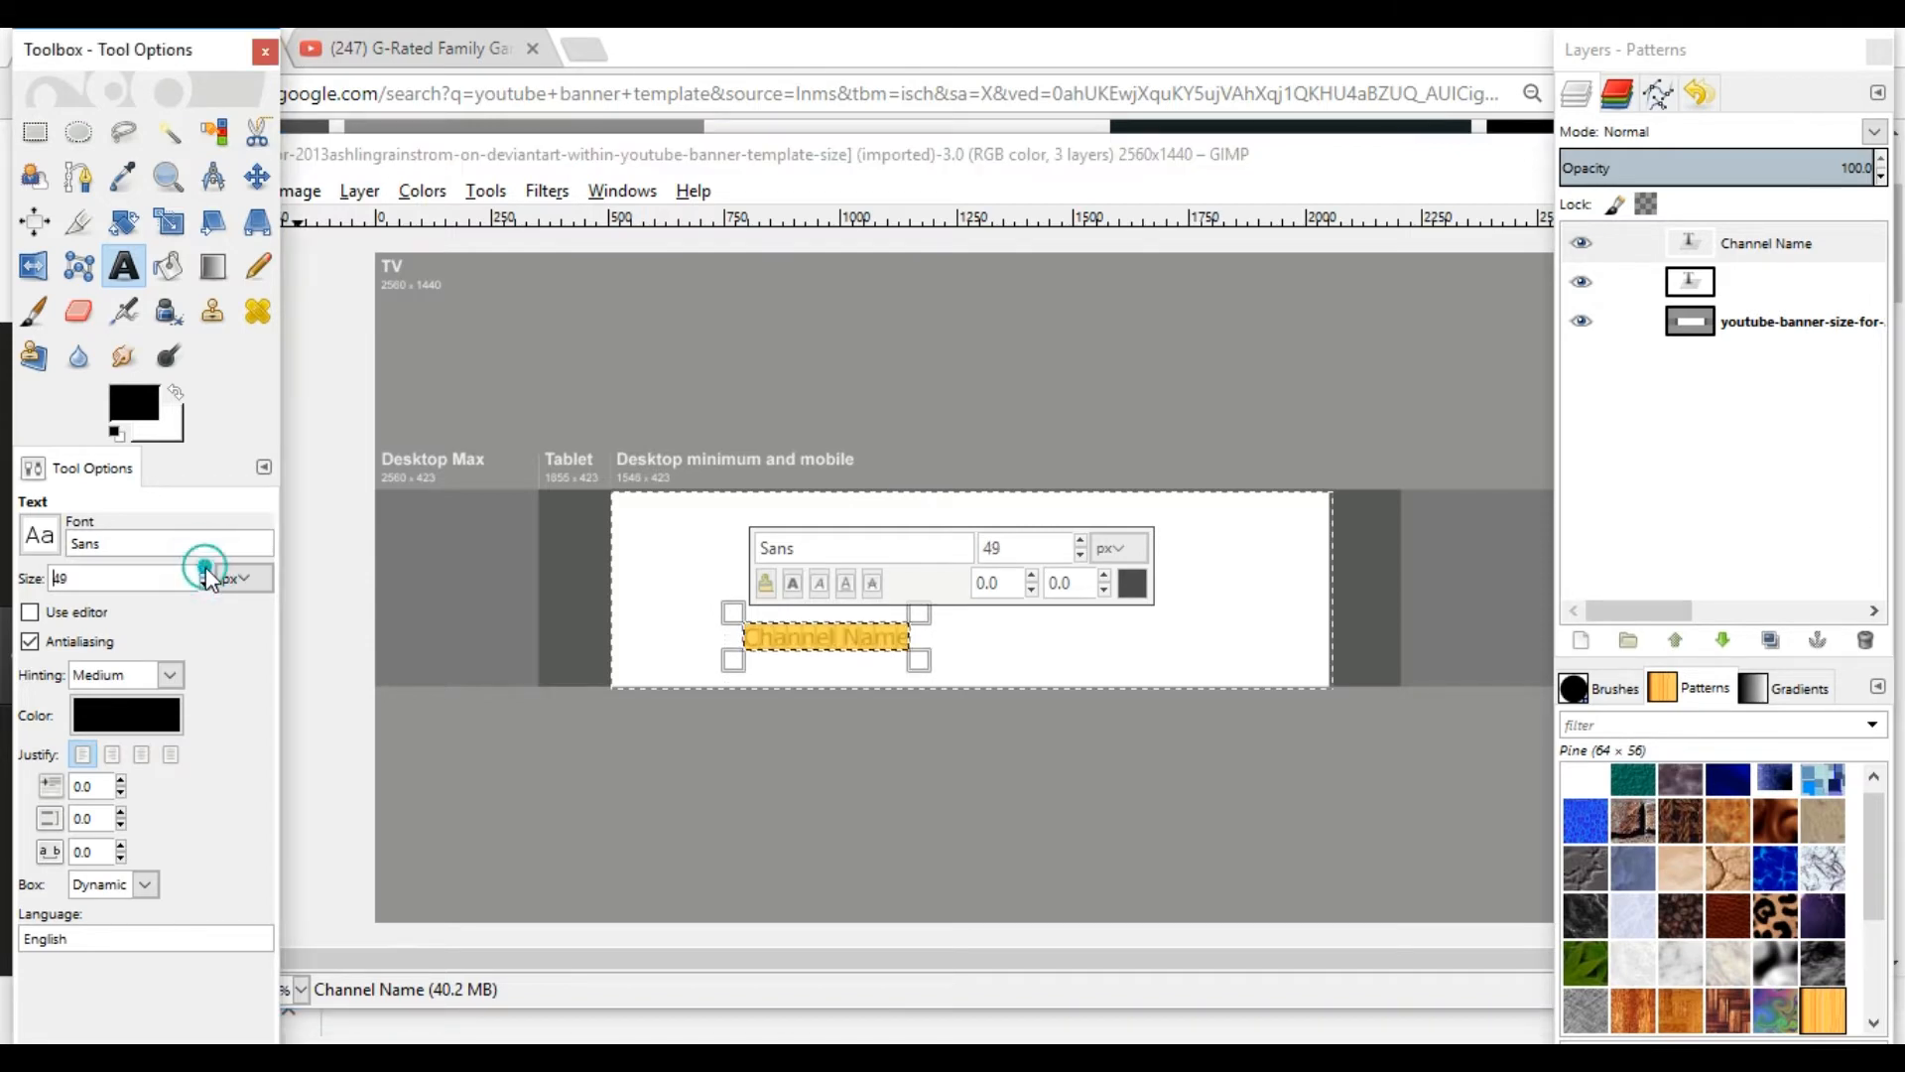
{"action": "left_click", "coordinate": [206, 572]}
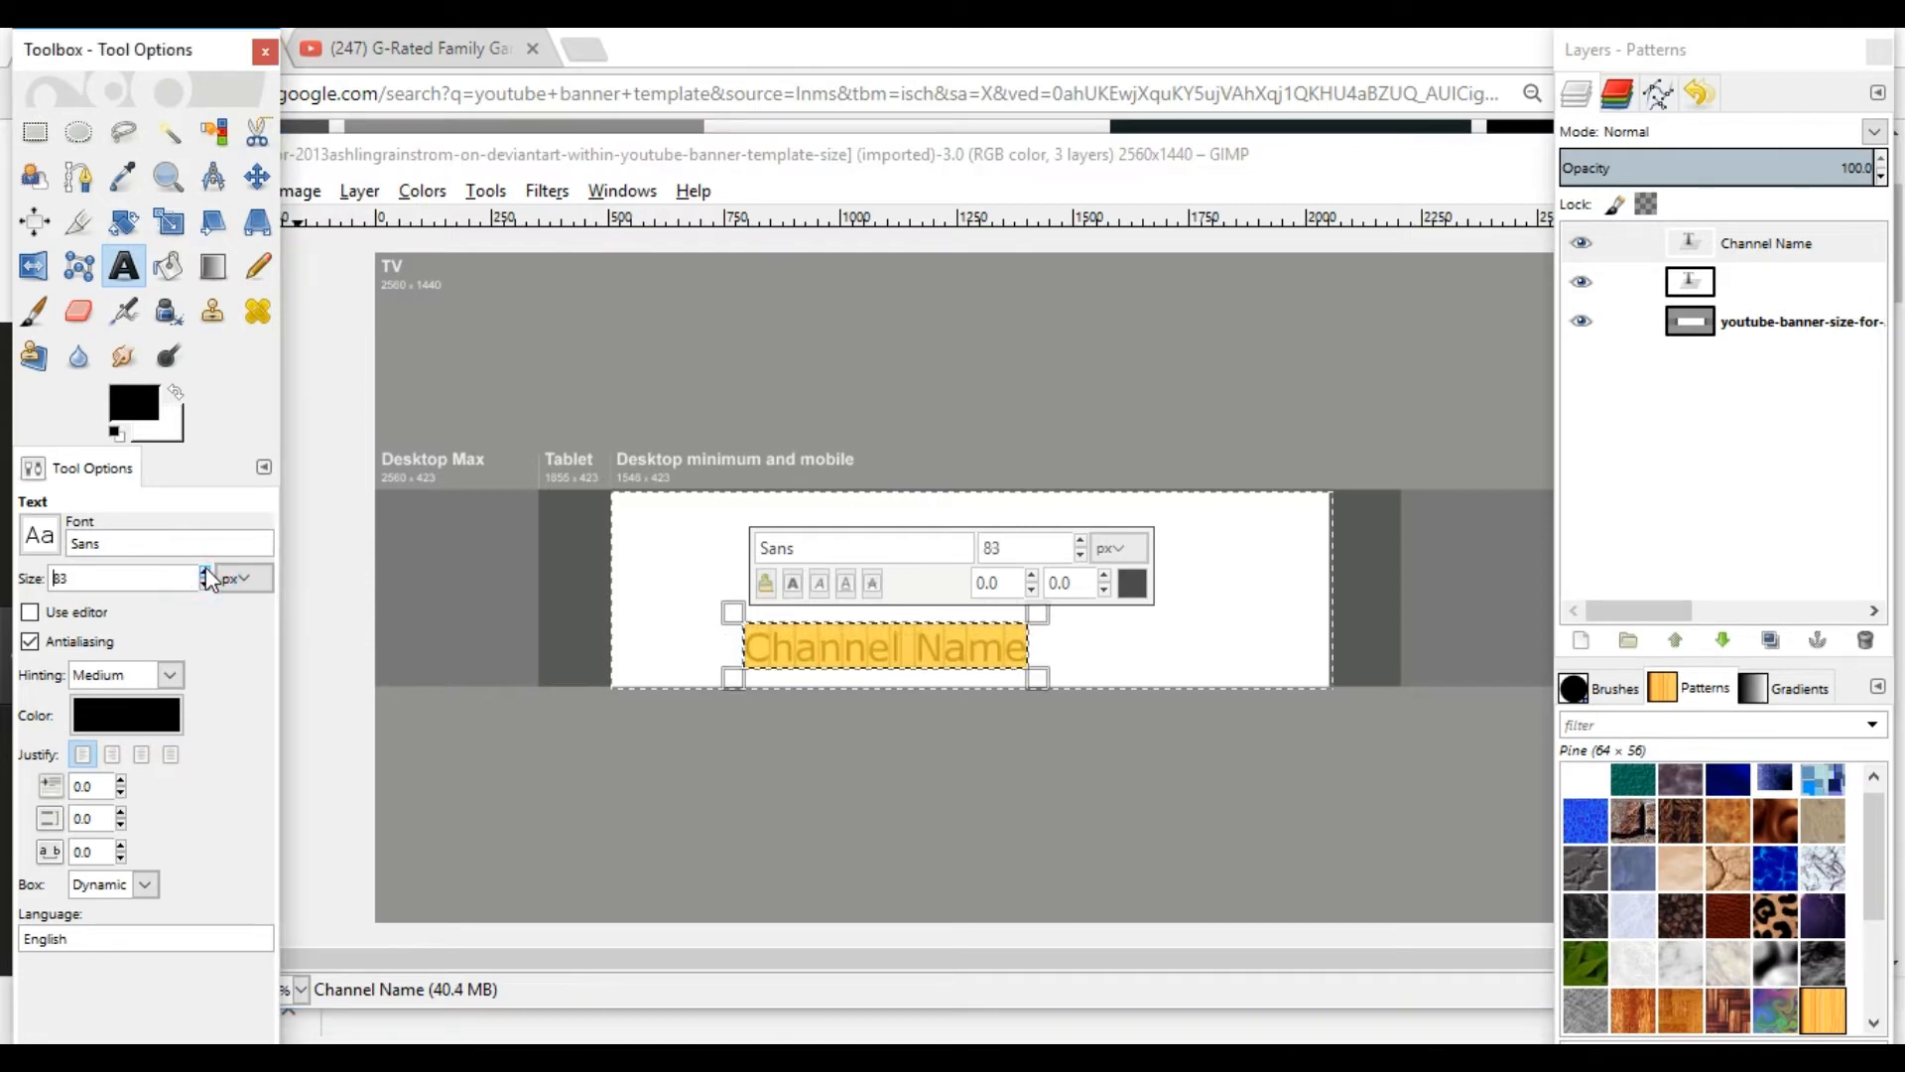
{"action": "left_click", "coordinate": [205, 572]}
{"action": "left_click", "coordinate": [205, 573]}
{"action": "left_click", "coordinate": [205, 573]}
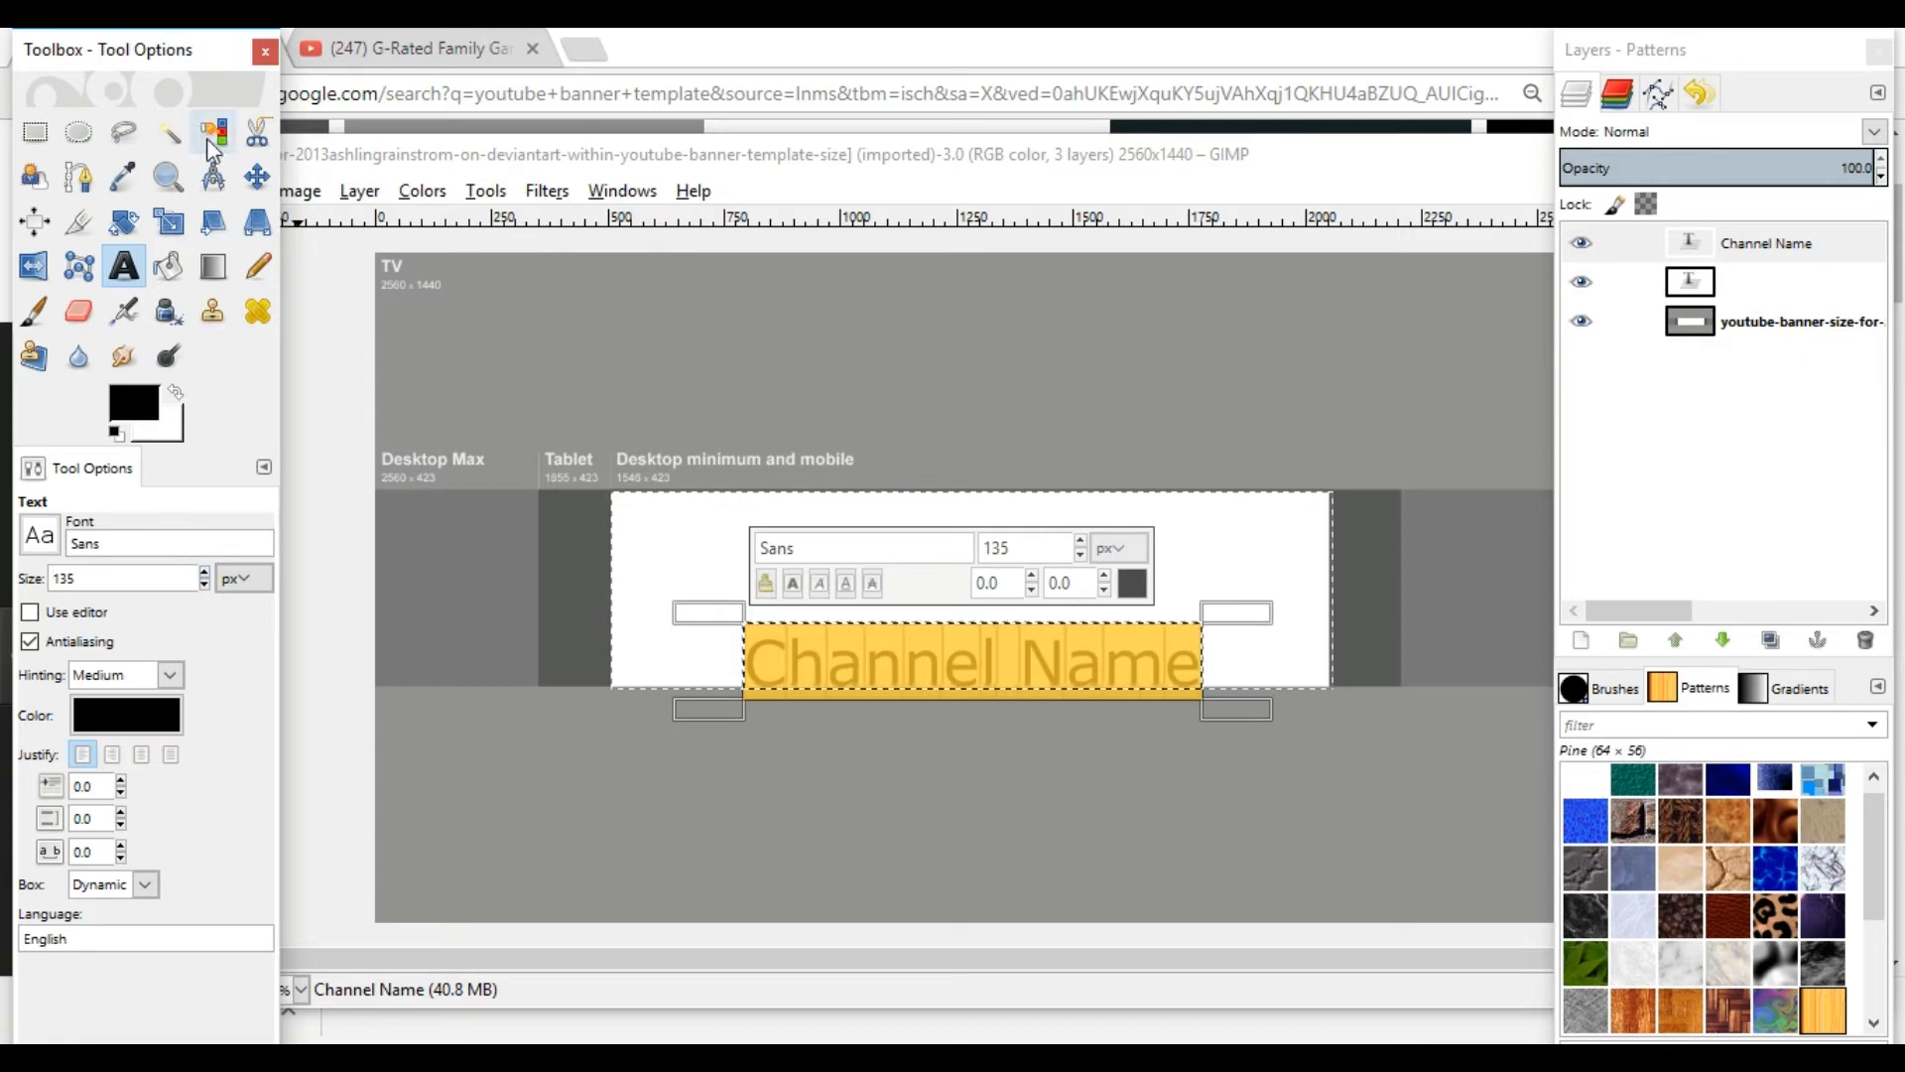
Move the "Channel Name" text up to the middle of the white safe area.
{"action": "left_click", "coordinate": [258, 178]}
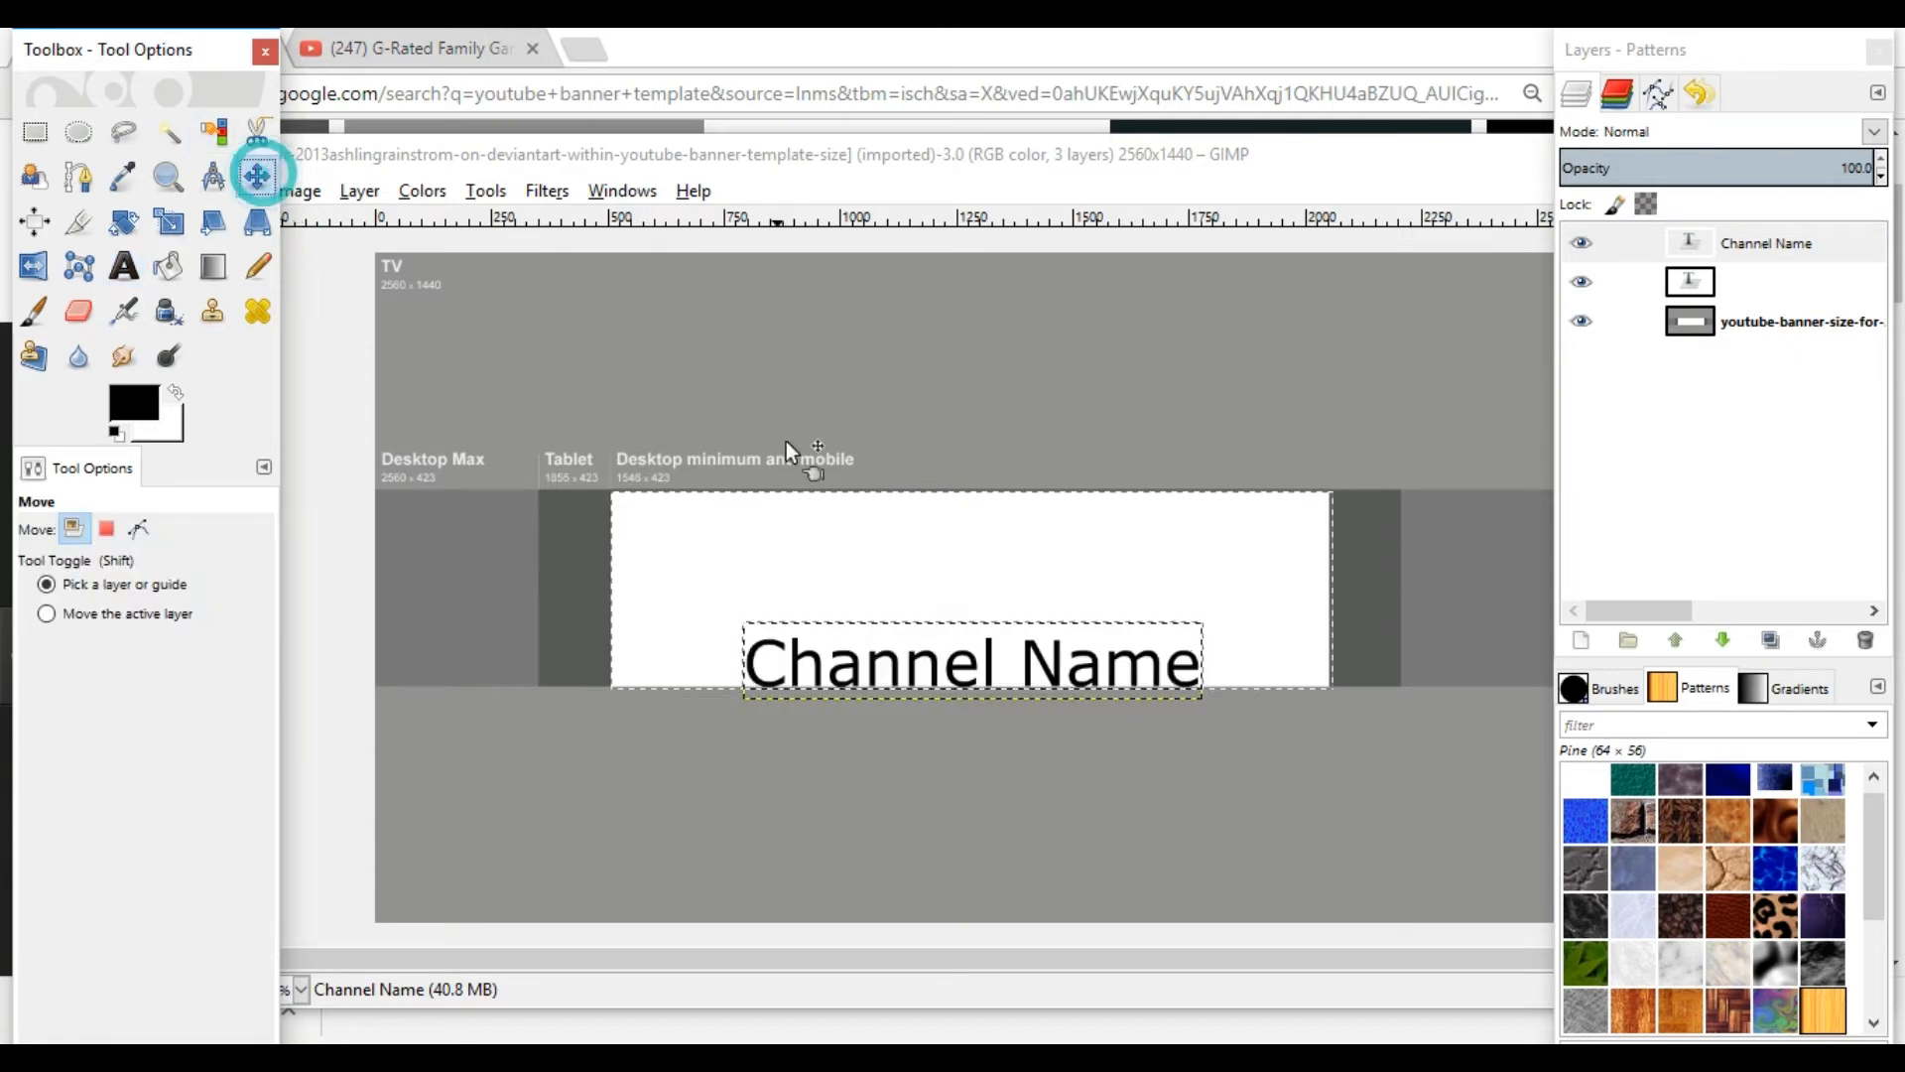
{"action": "left_click", "coordinate": [990, 663]}
{"action": "left_click_drag", "start_coordinate": [989, 666], "coordinate": [985, 604]}
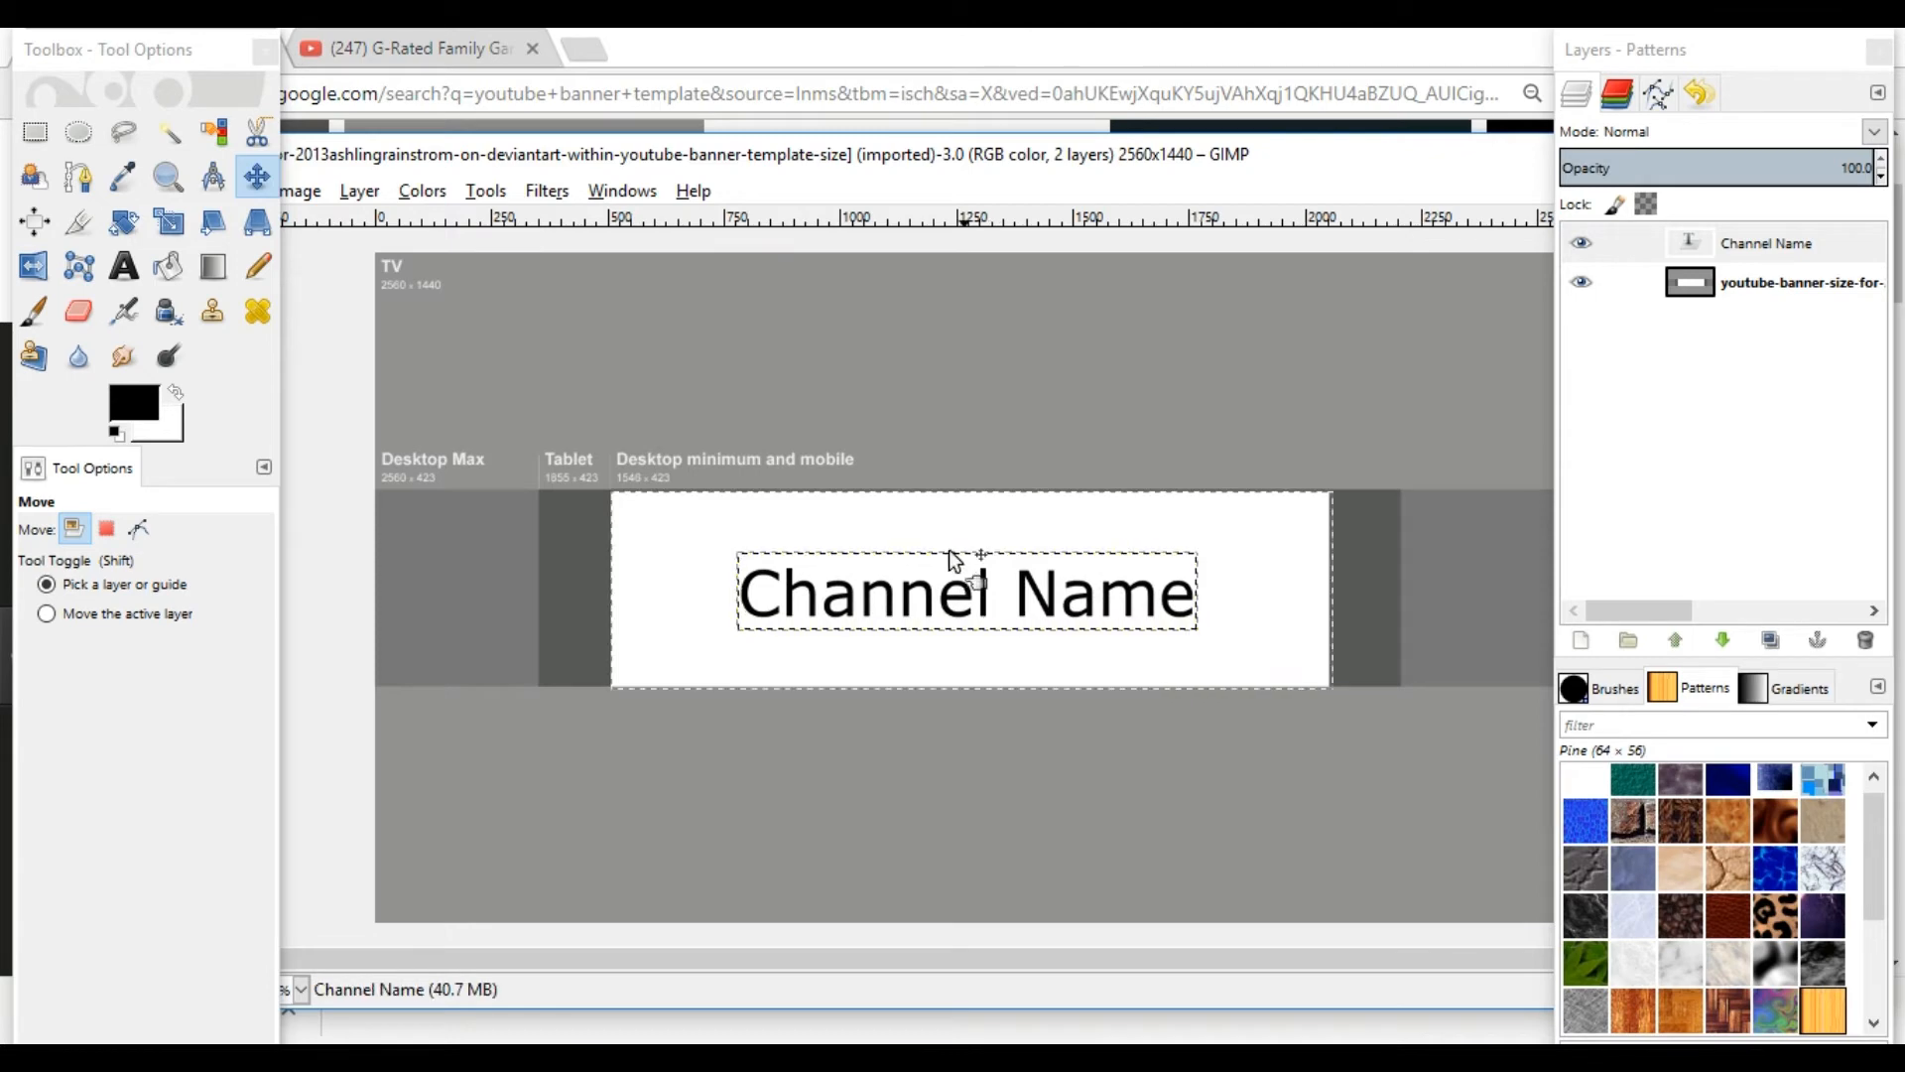
Open Picture 142.png as a new layer and move it over the left end of the white safe area.
{"action": "left_click_drag", "start_coordinate": [411, 161], "coordinate": [754, 187]}
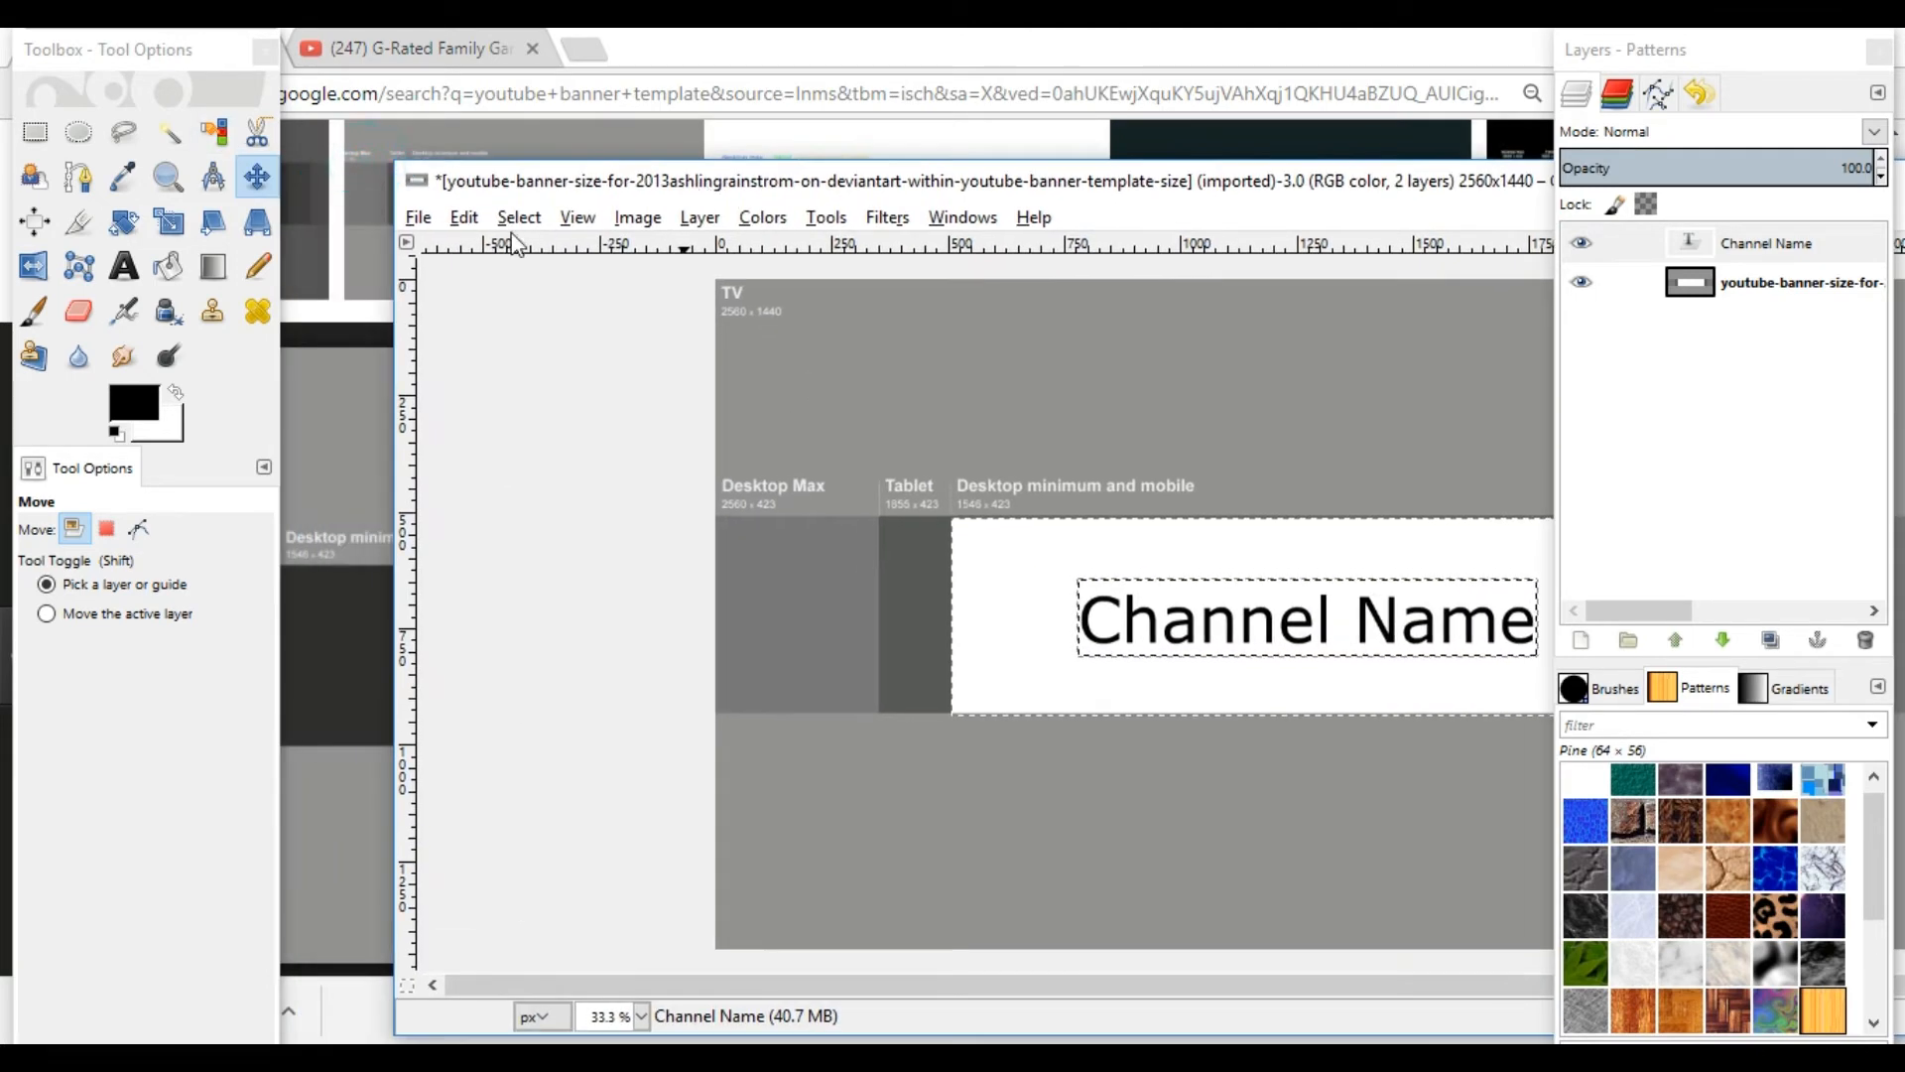
{"action": "left_click", "coordinate": [426, 212]}
{"action": "mouse_move", "coordinate": [464, 216]}
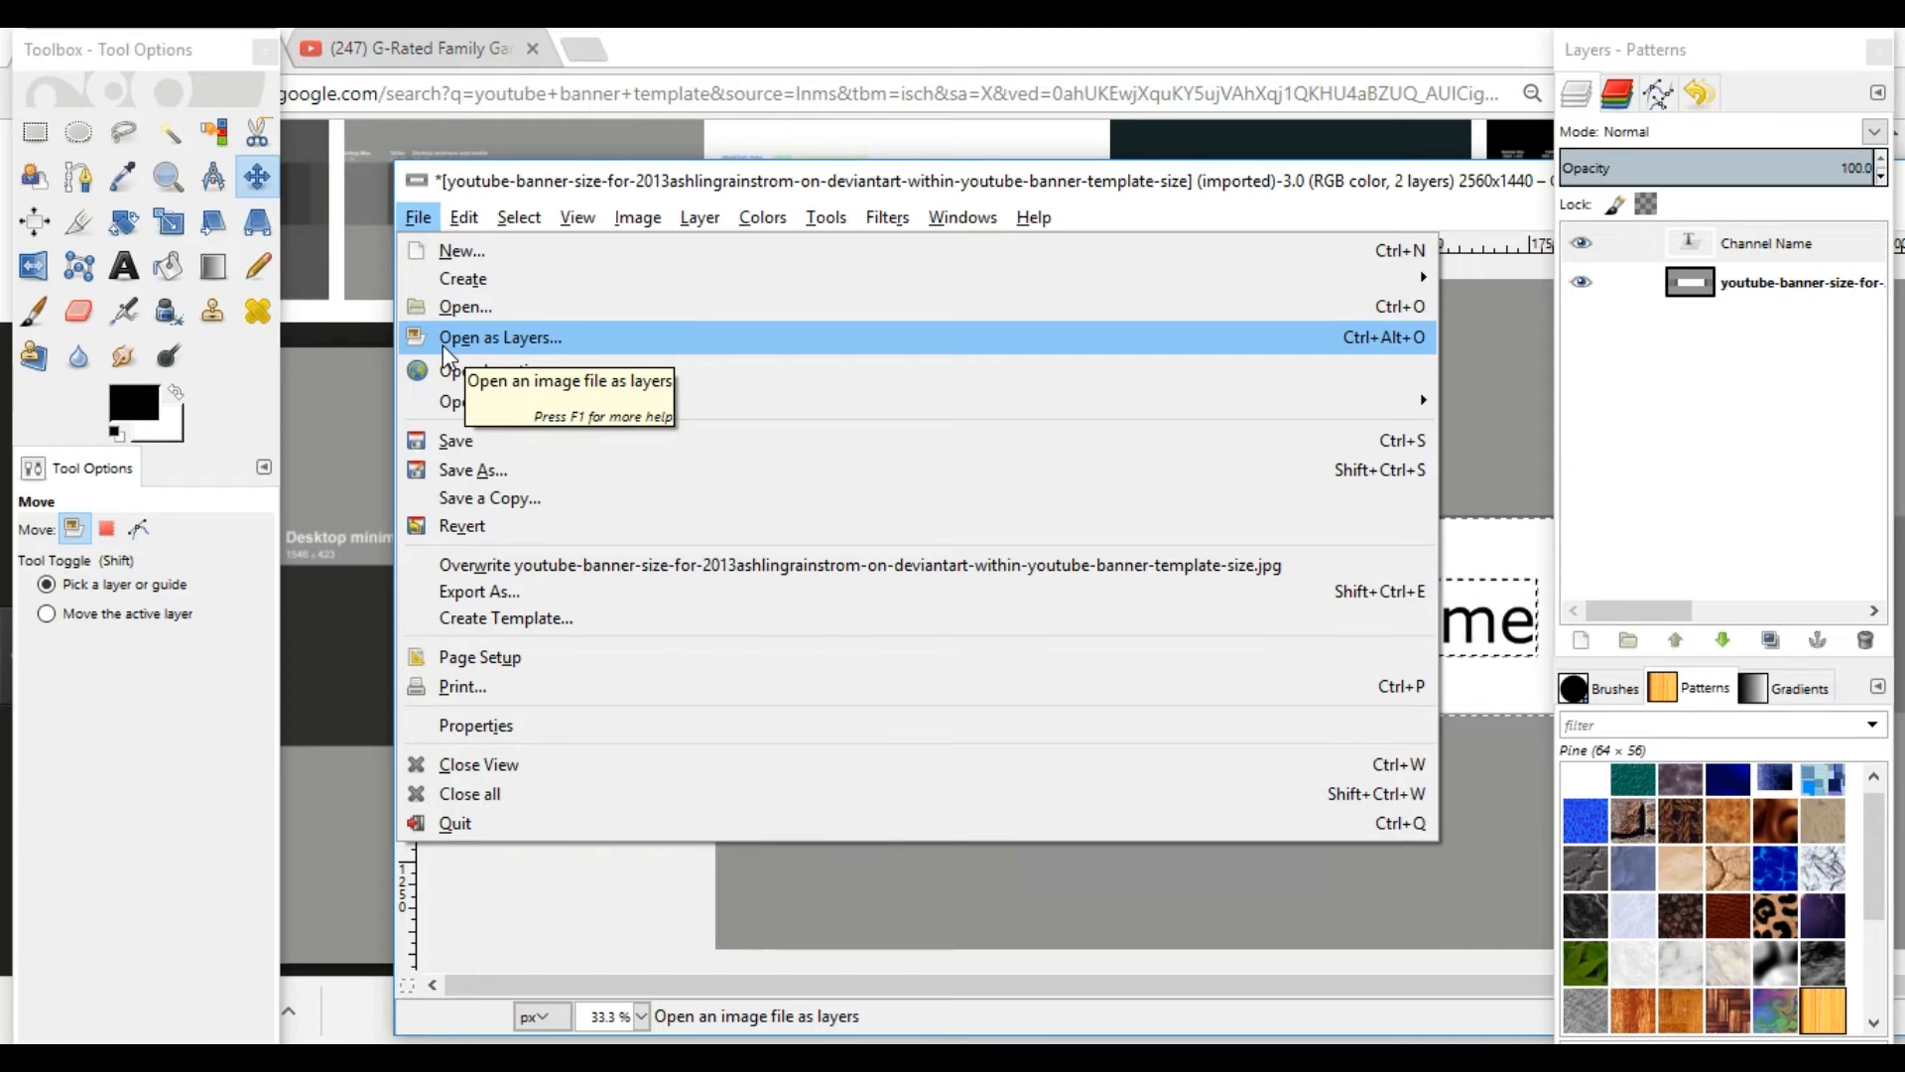
{"action": "left_click", "coordinate": [443, 338]}
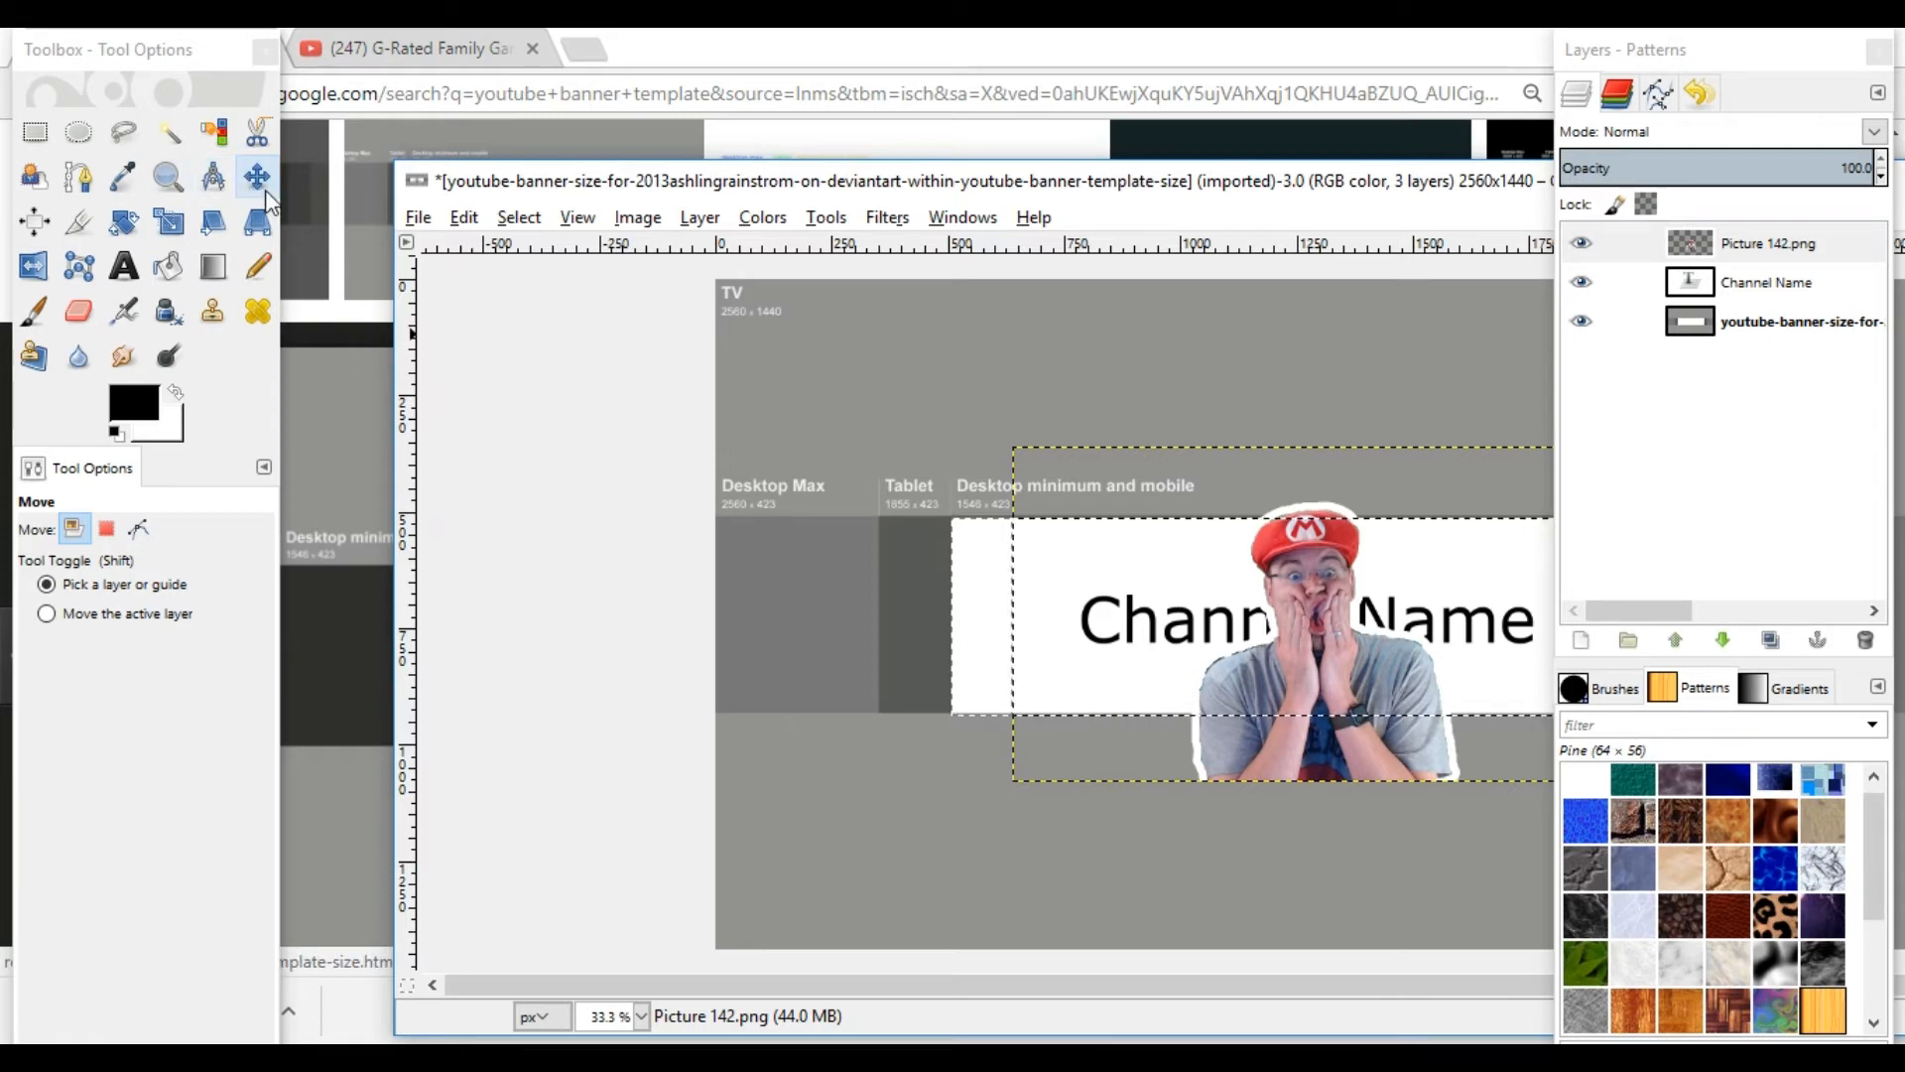
{"action": "left_click_drag", "start_coordinate": [1260, 685], "coordinate": [1016, 641]}
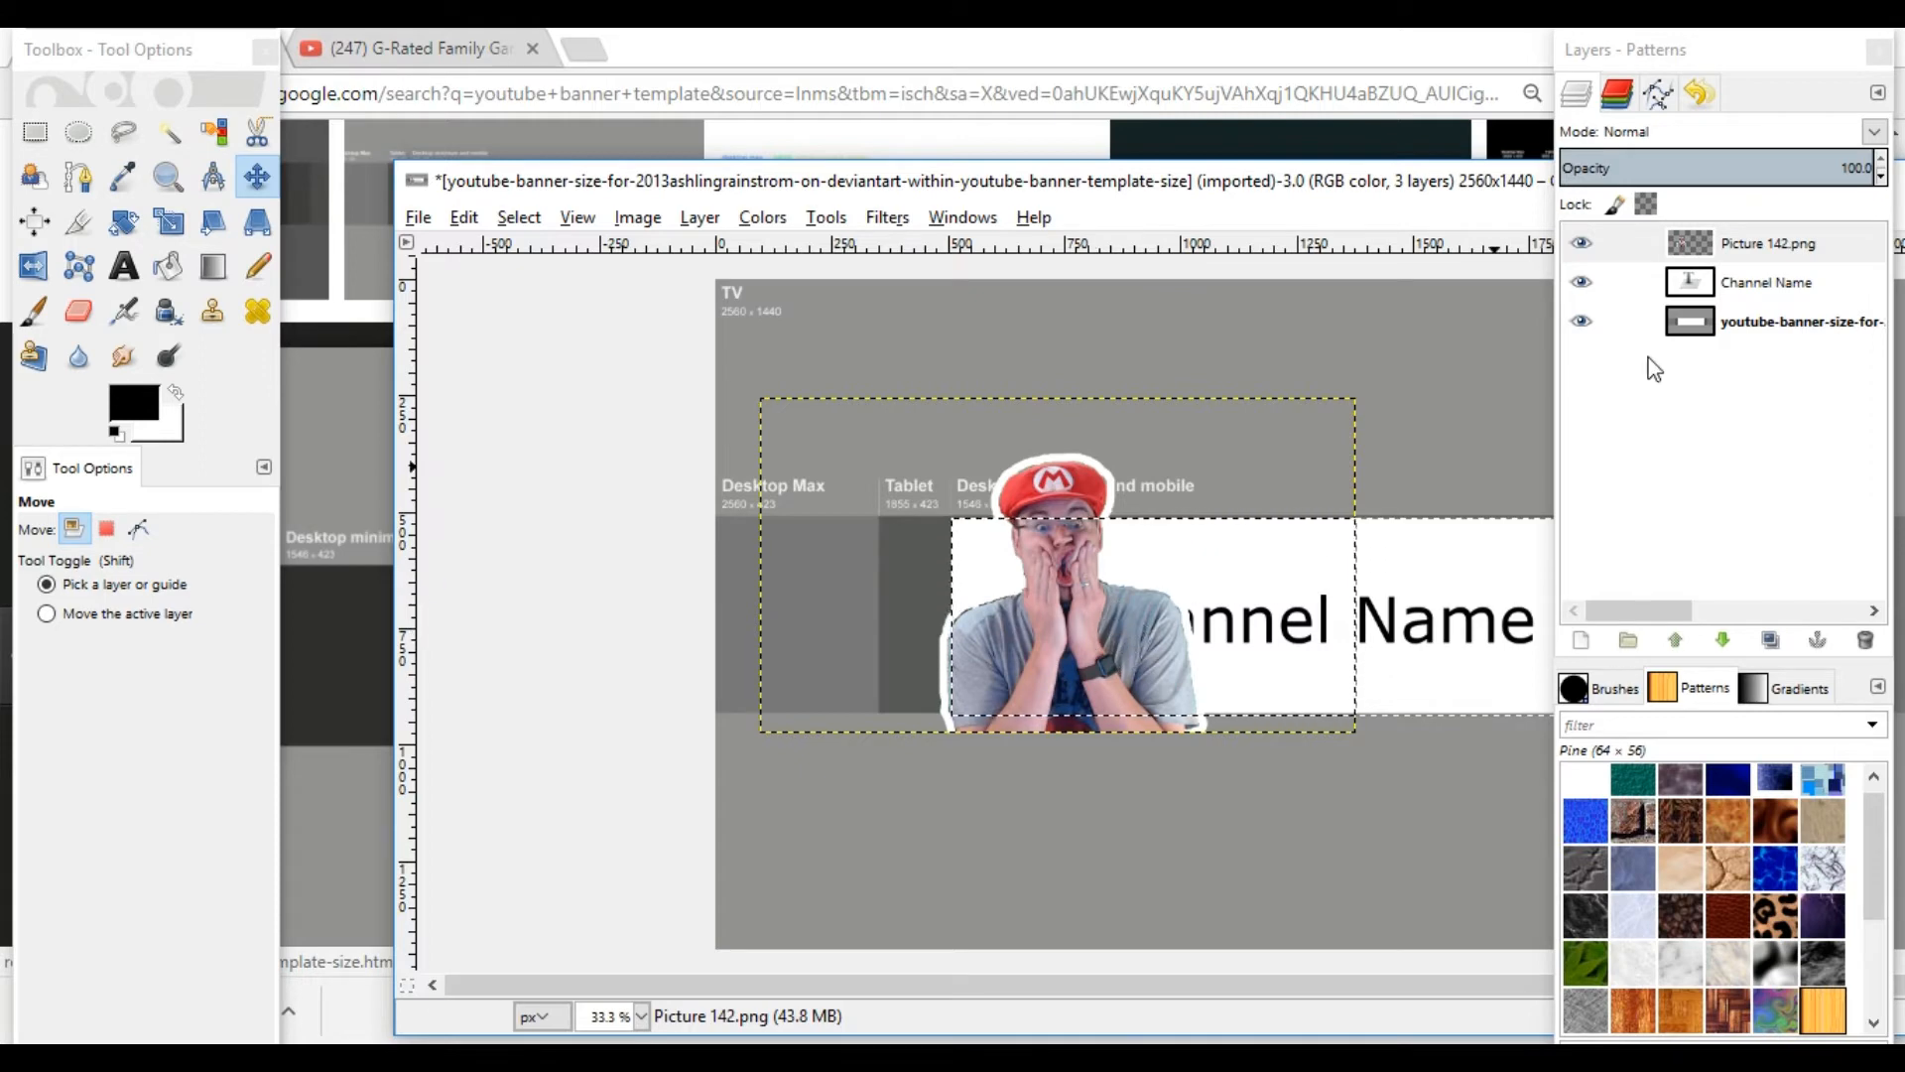
Scale the Picture 142.png layer to 818 × 460 px.
{"action": "left_click", "coordinate": [1729, 253]}
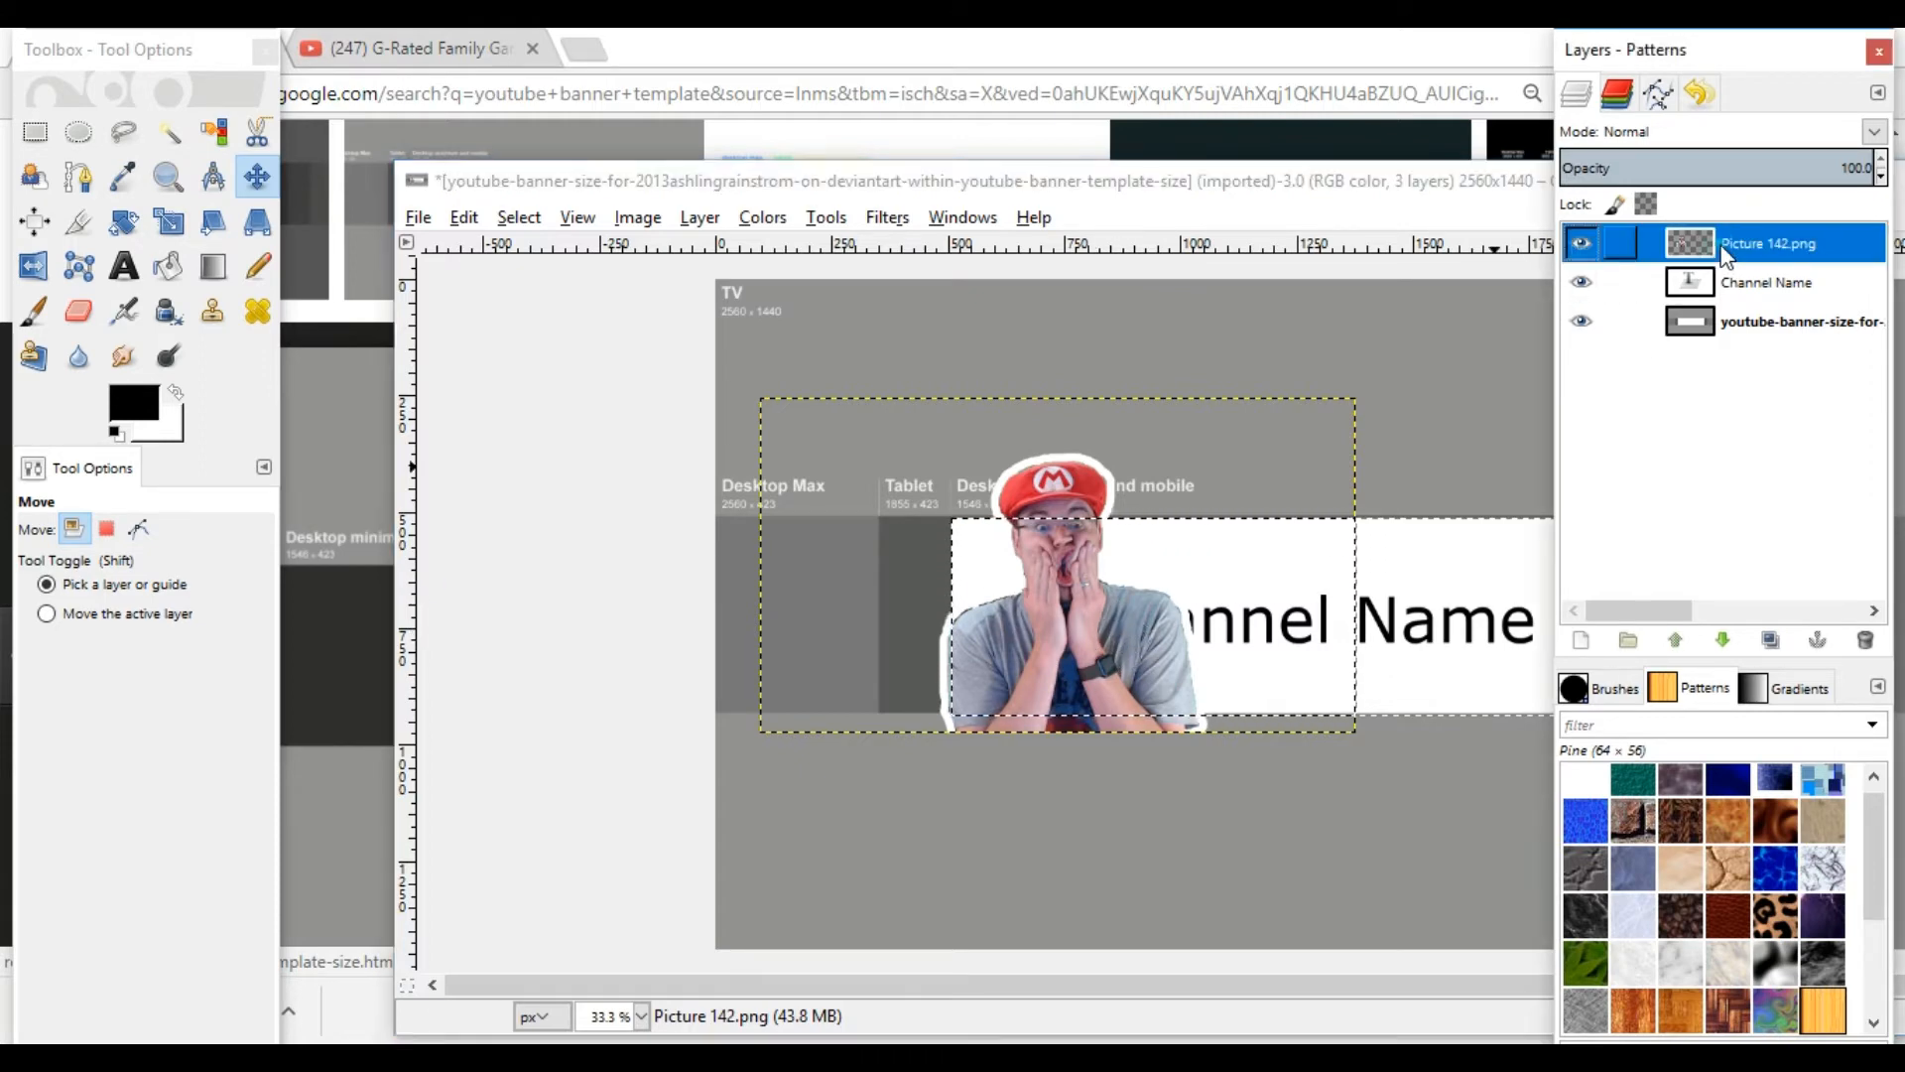
{"action": "right_click", "coordinate": [1730, 253]}
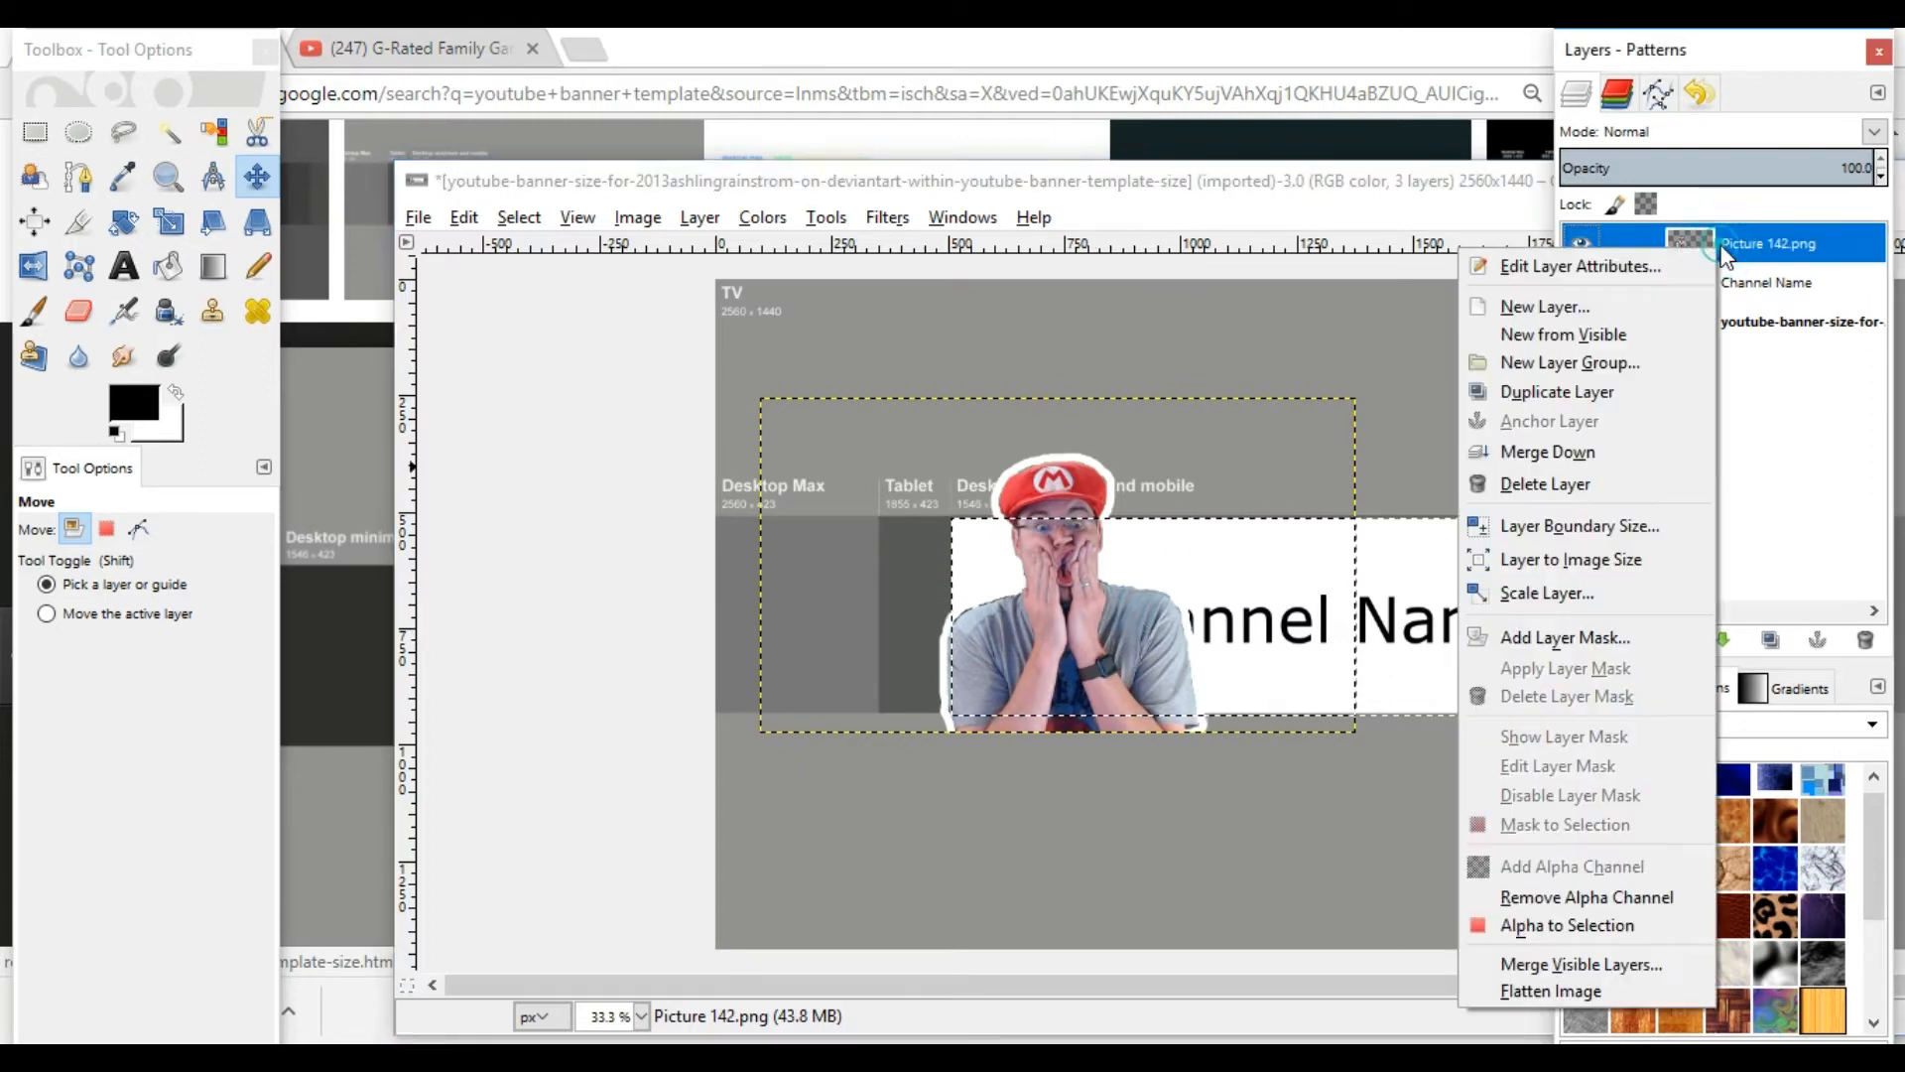
{"action": "left_click", "coordinate": [1534, 590]}
{"action": "left_click_drag", "start_coordinate": [1496, 564], "coordinate": [1496, 566]}
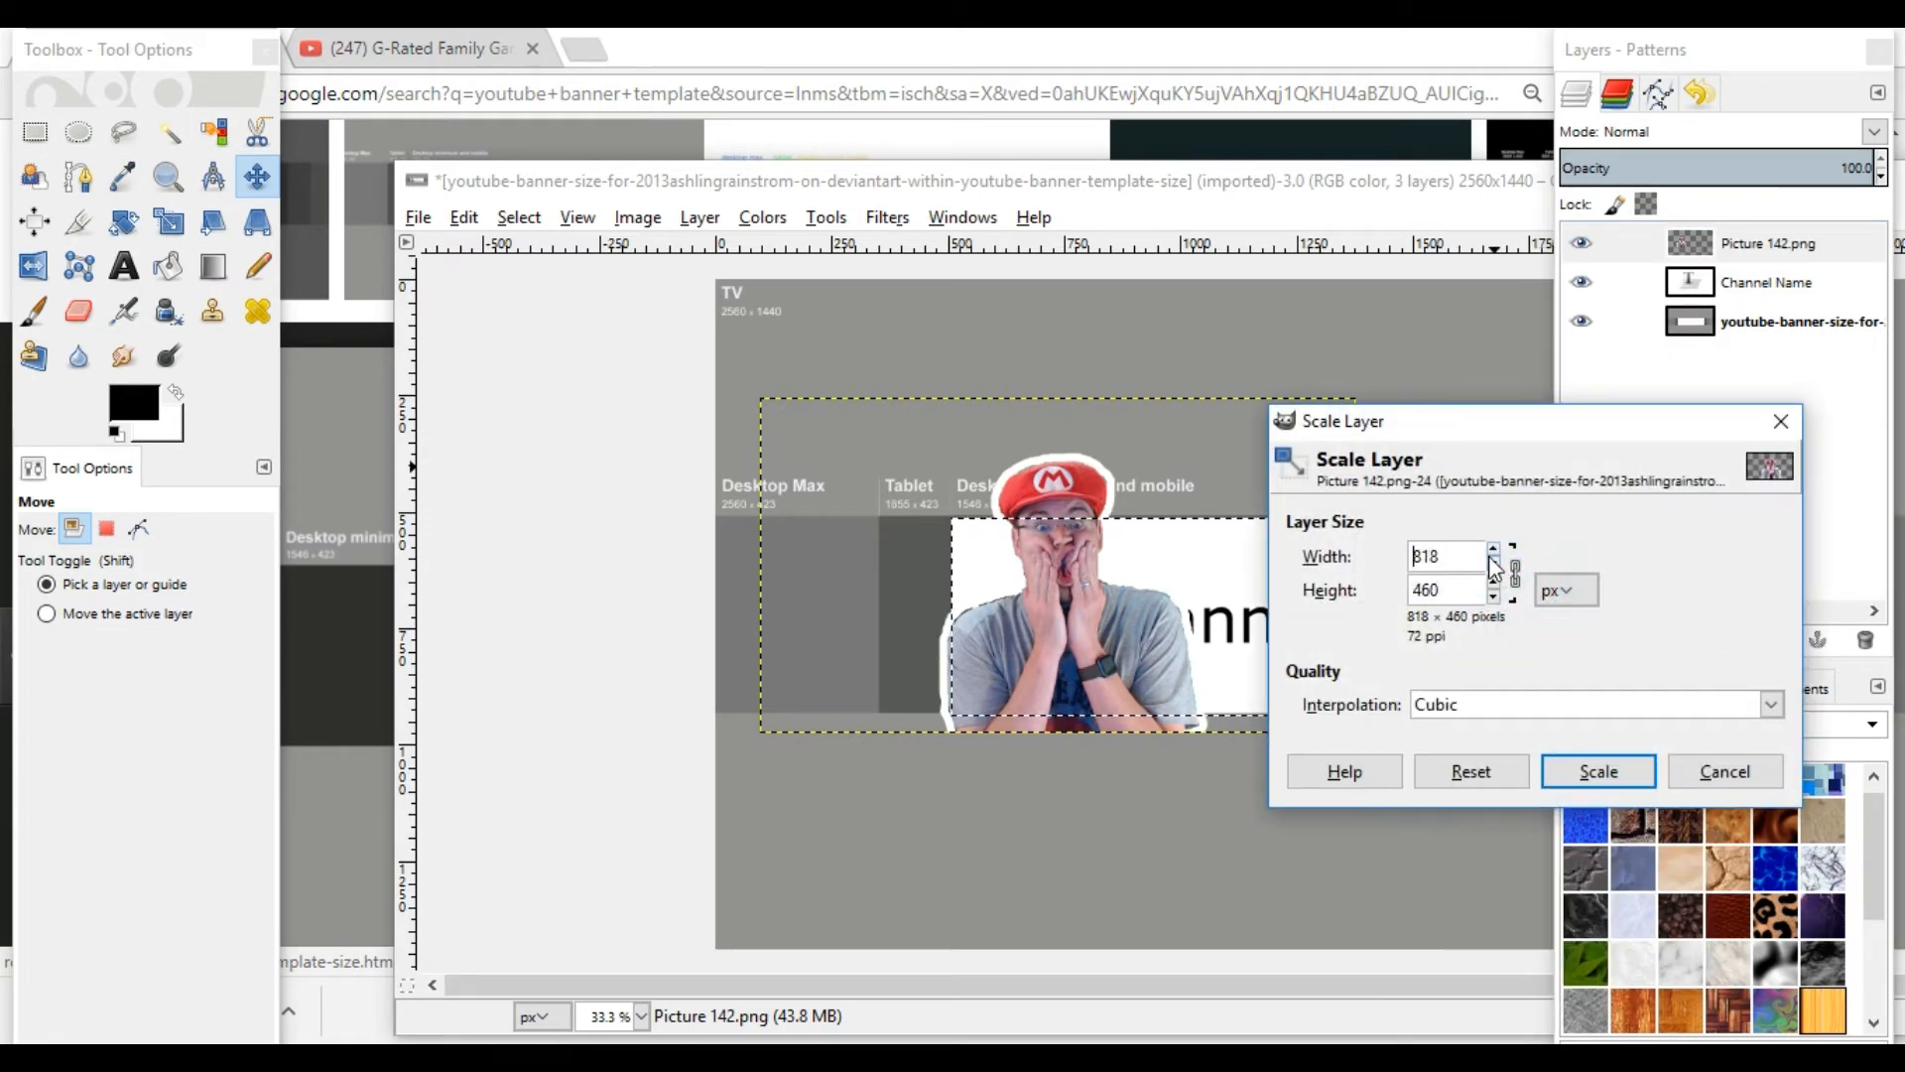
{"action": "left_click", "coordinate": [1598, 771]}
Fit the scaled picture into the left end of the white area and shift the "Channel Name" text right to clear it.
{"action": "left_click_drag", "start_coordinate": [1067, 612], "coordinate": [1042, 653]}
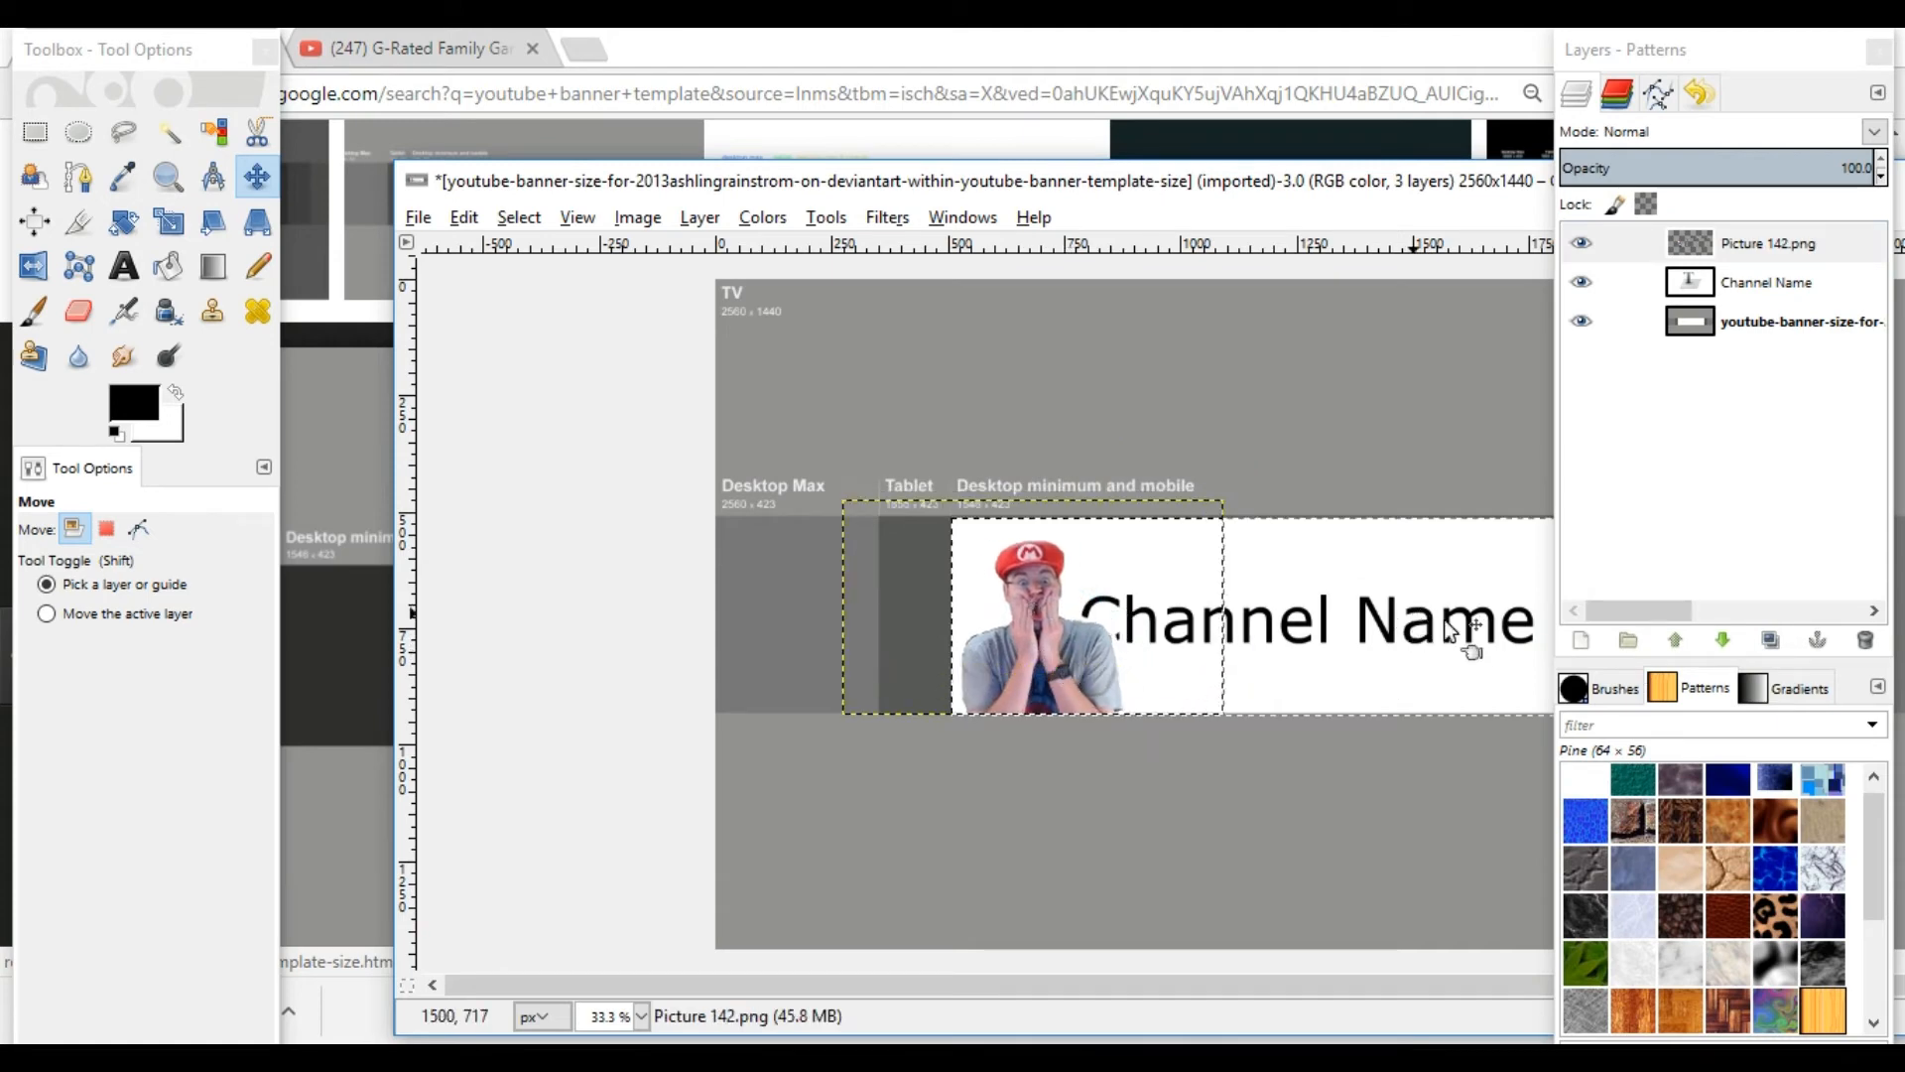
{"action": "left_click", "coordinate": [1395, 635]}
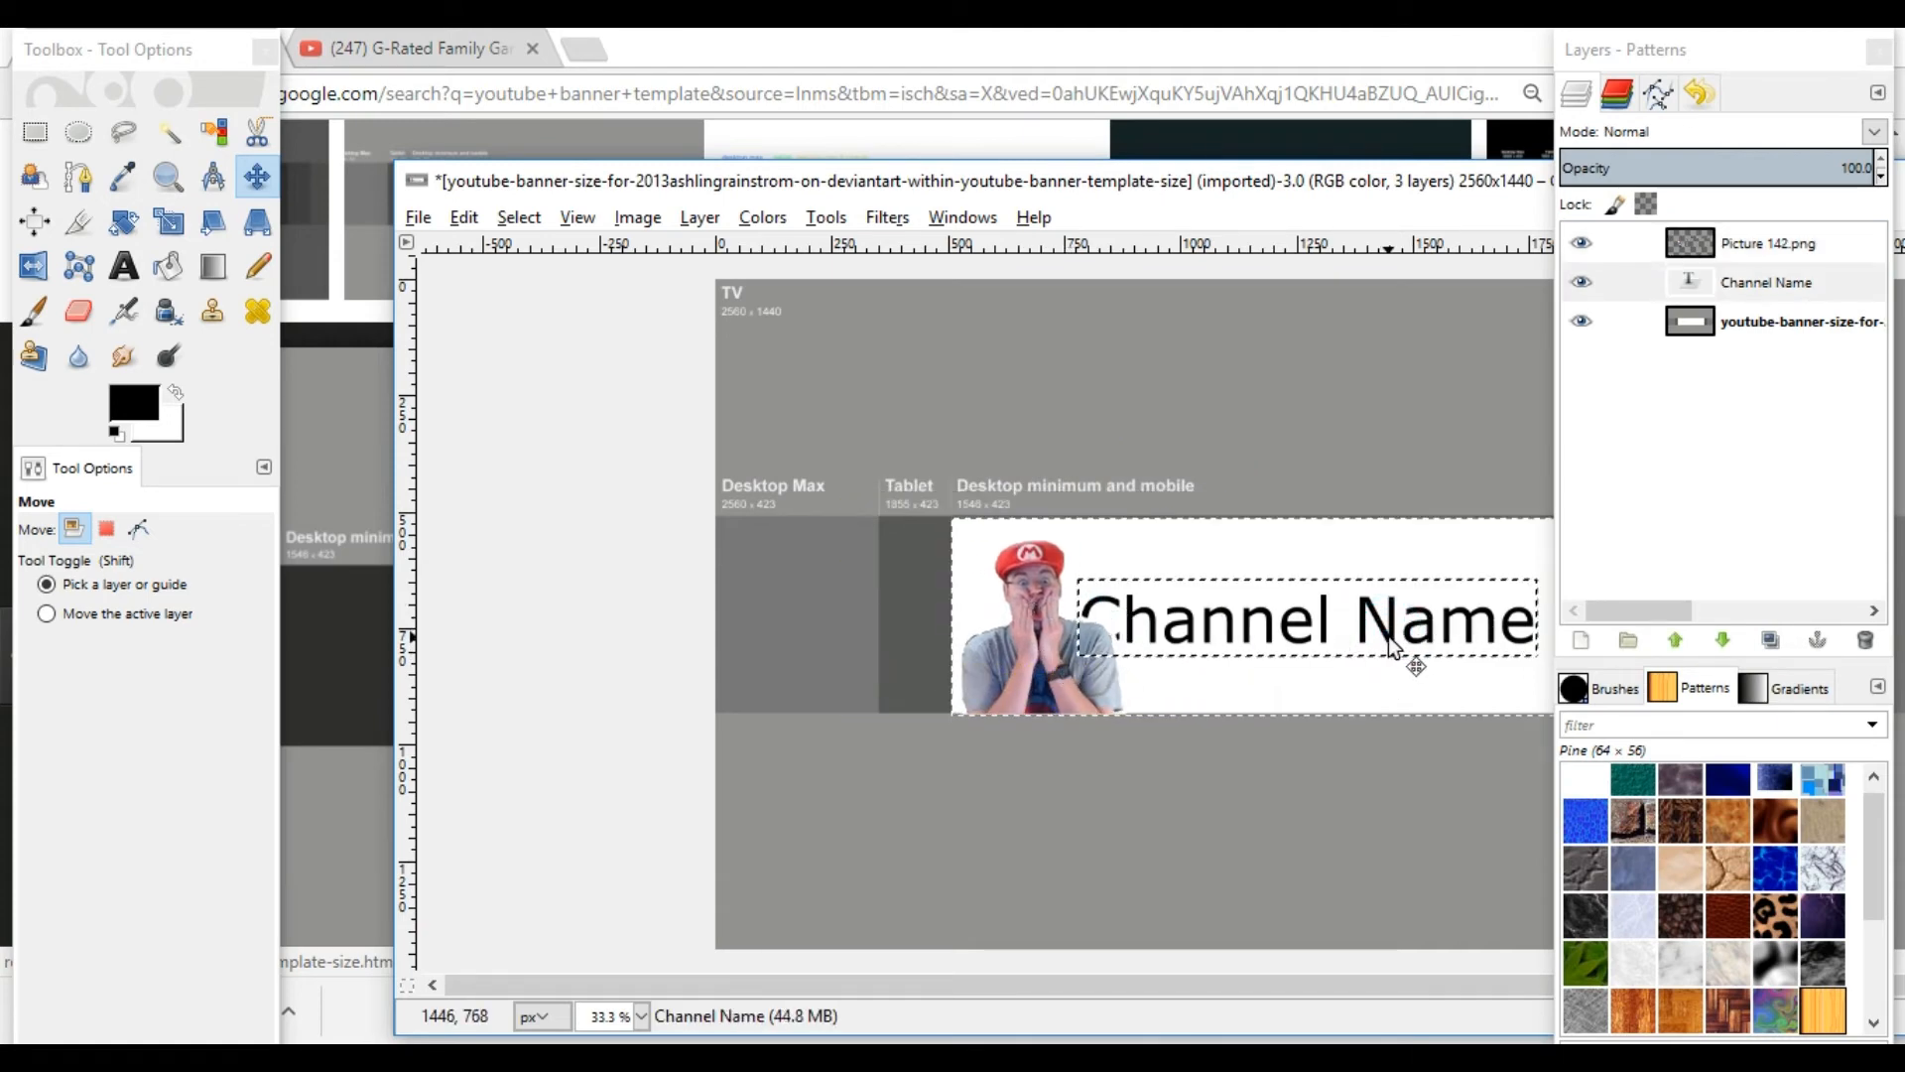
{"action": "mouse_move", "coordinate": [1404, 643]}
{"action": "left_mouse_down"}
{"action": "mouse_move", "coordinate": [1390, 635]}
{"action": "mouse_move", "coordinate": [1455, 635]}
{"action": "mouse_move", "coordinate": [1435, 631]}
{"action": "left_mouse_up"}
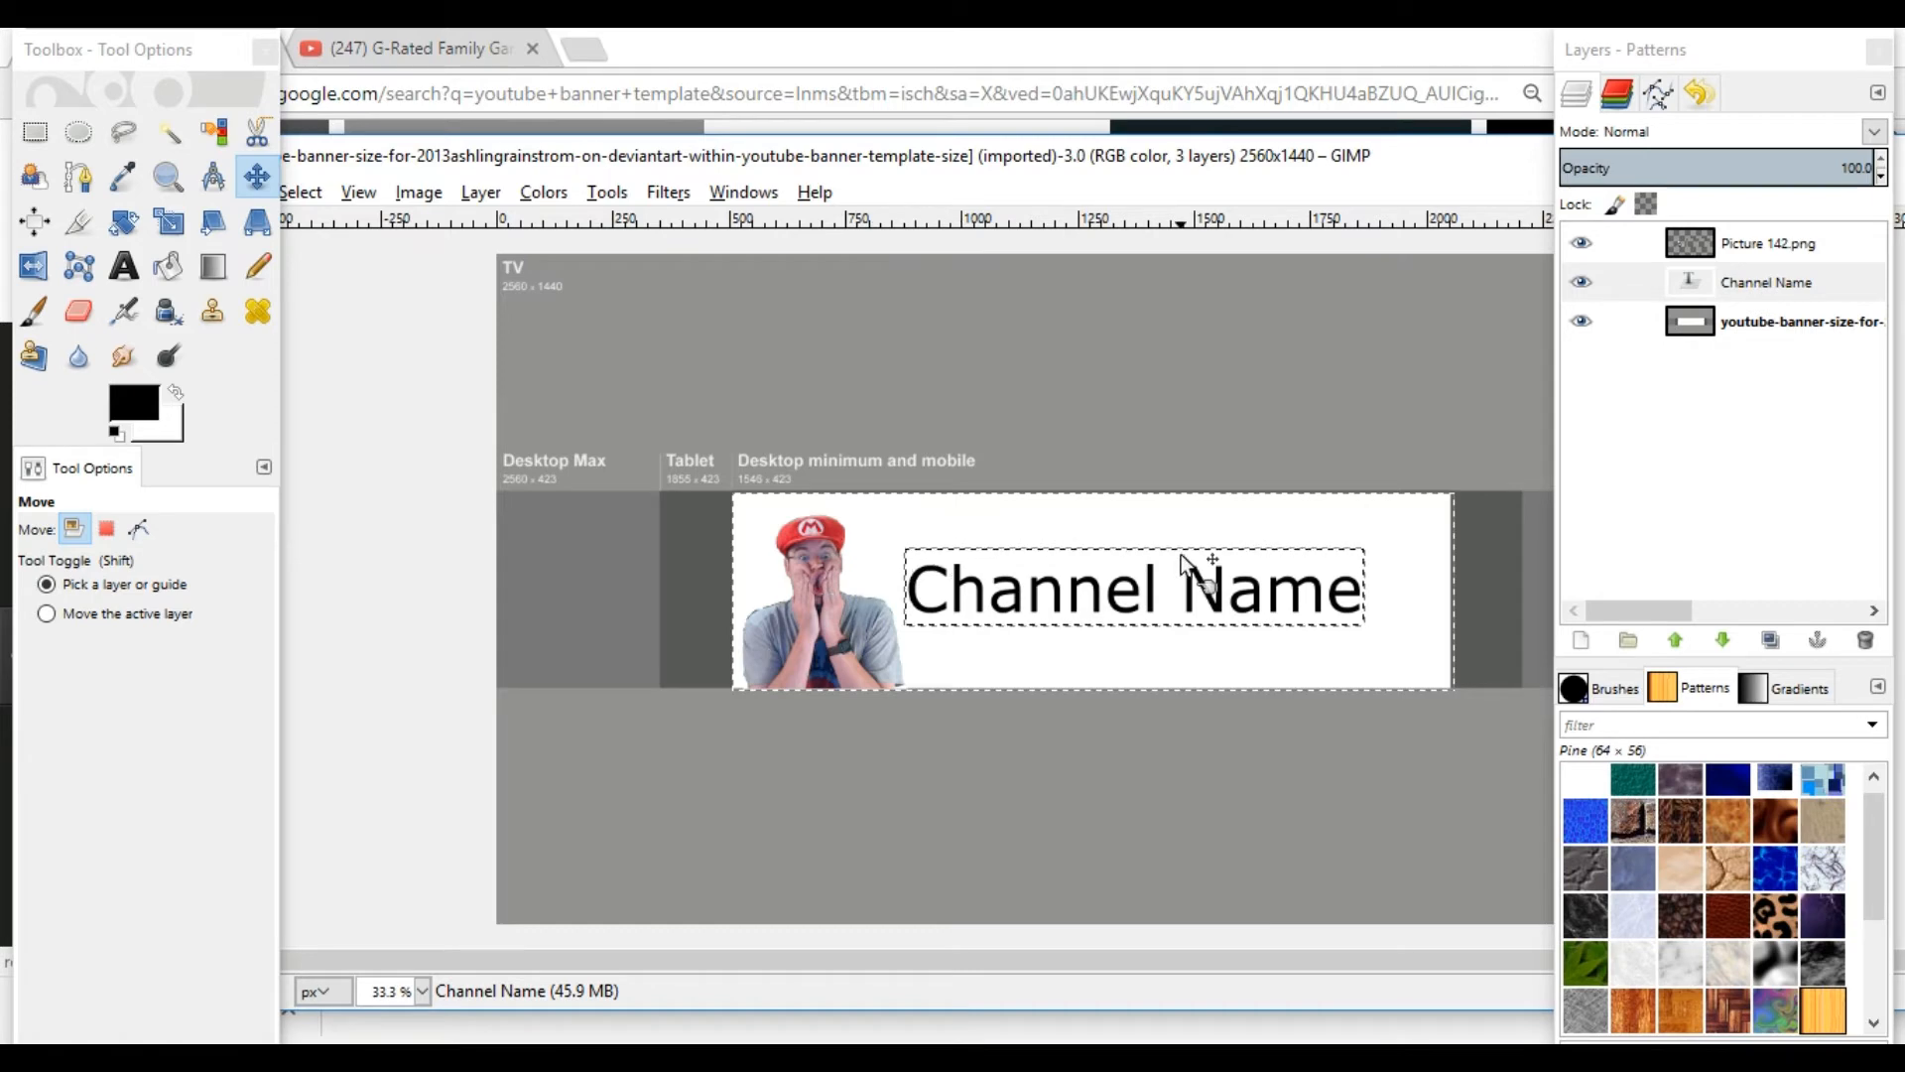
{"action": "left_click", "coordinate": [121, 404]}
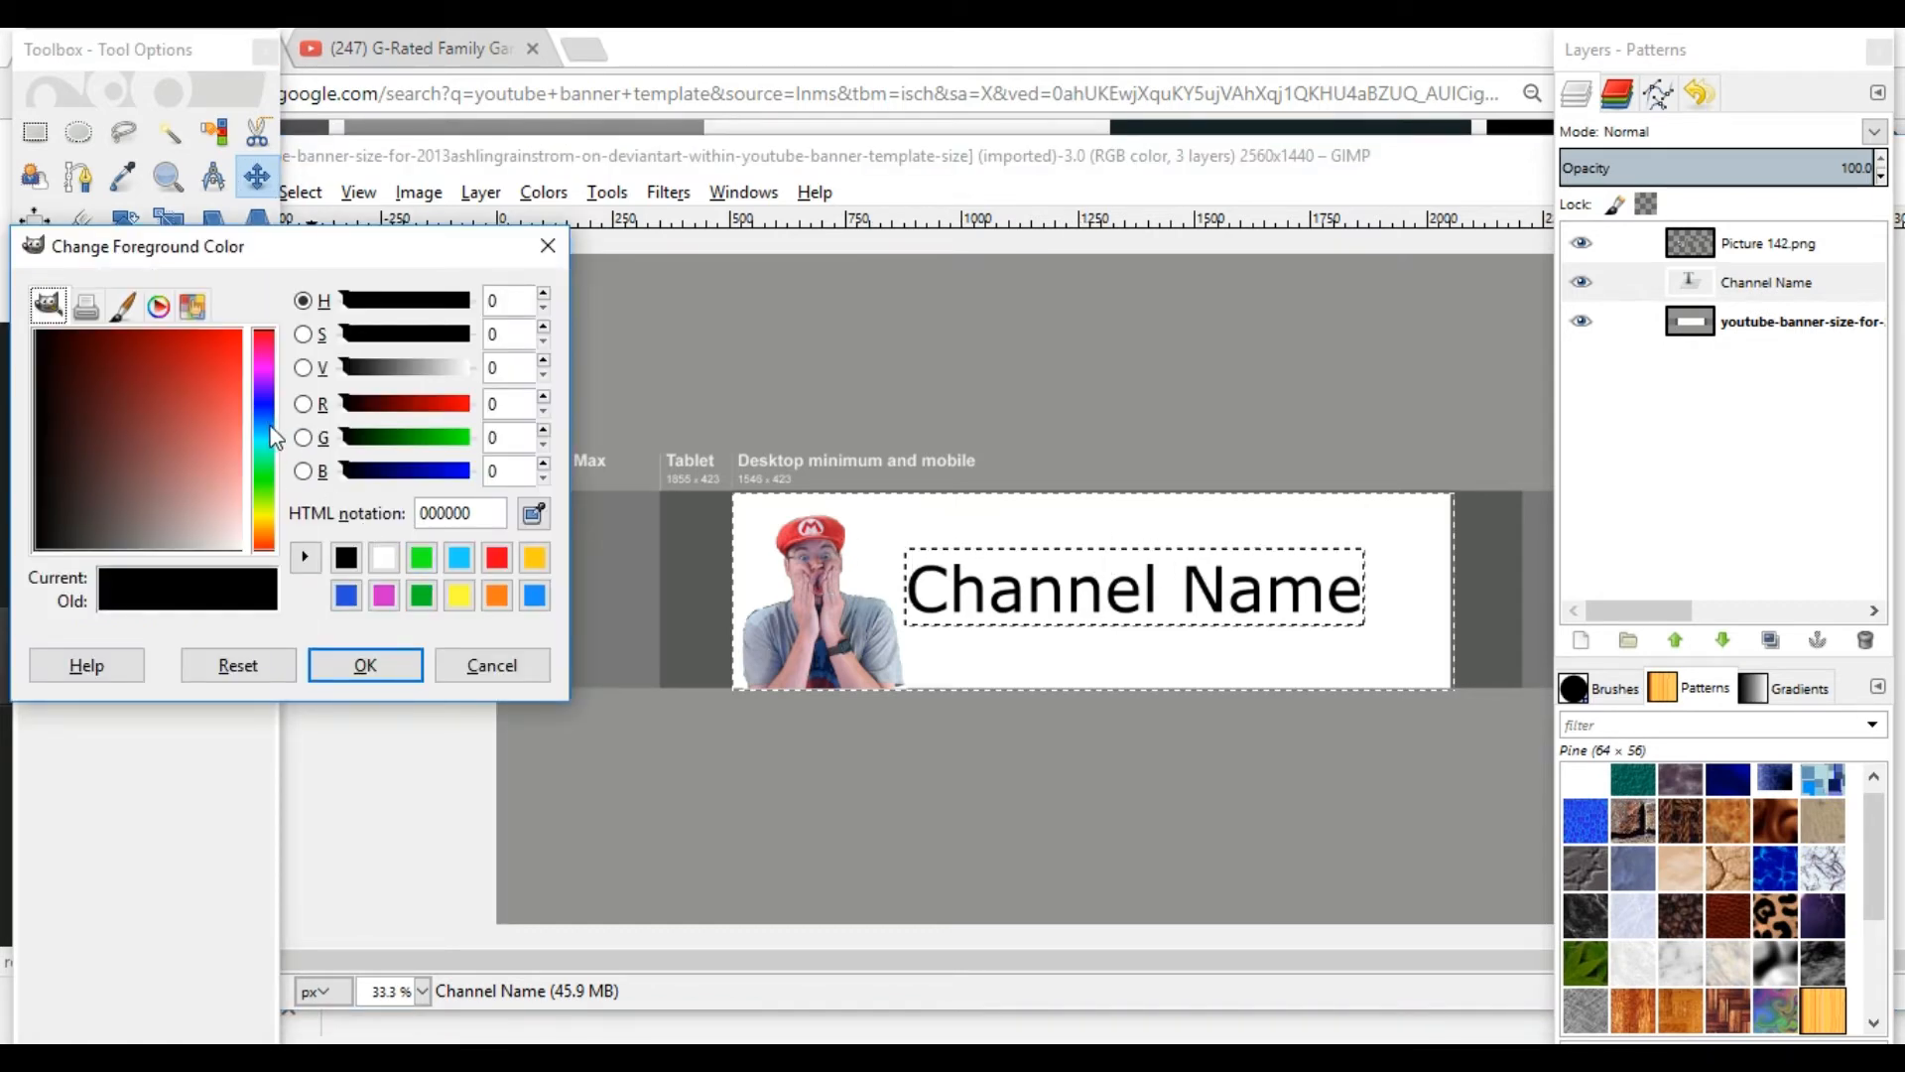
{"action": "left_click", "coordinate": [490, 664]}
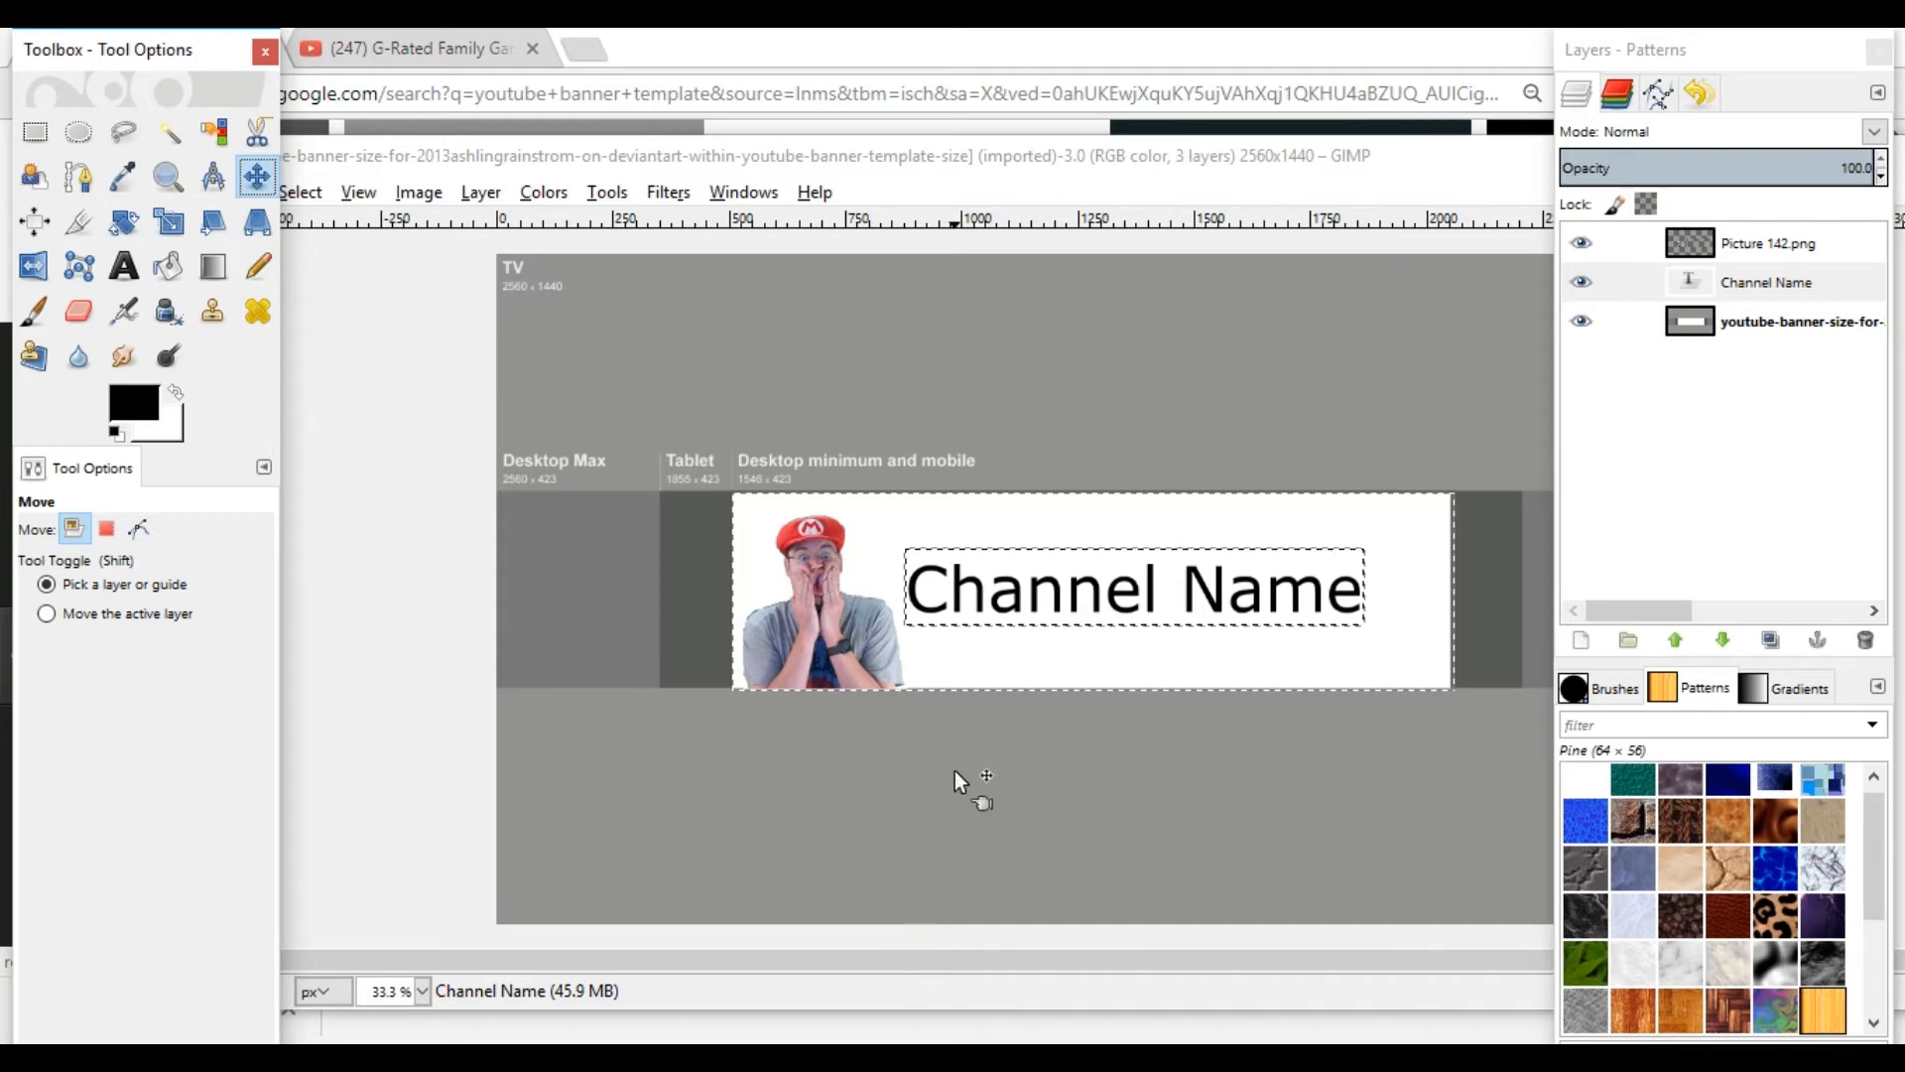
{"action": "key", "text": "minus"}
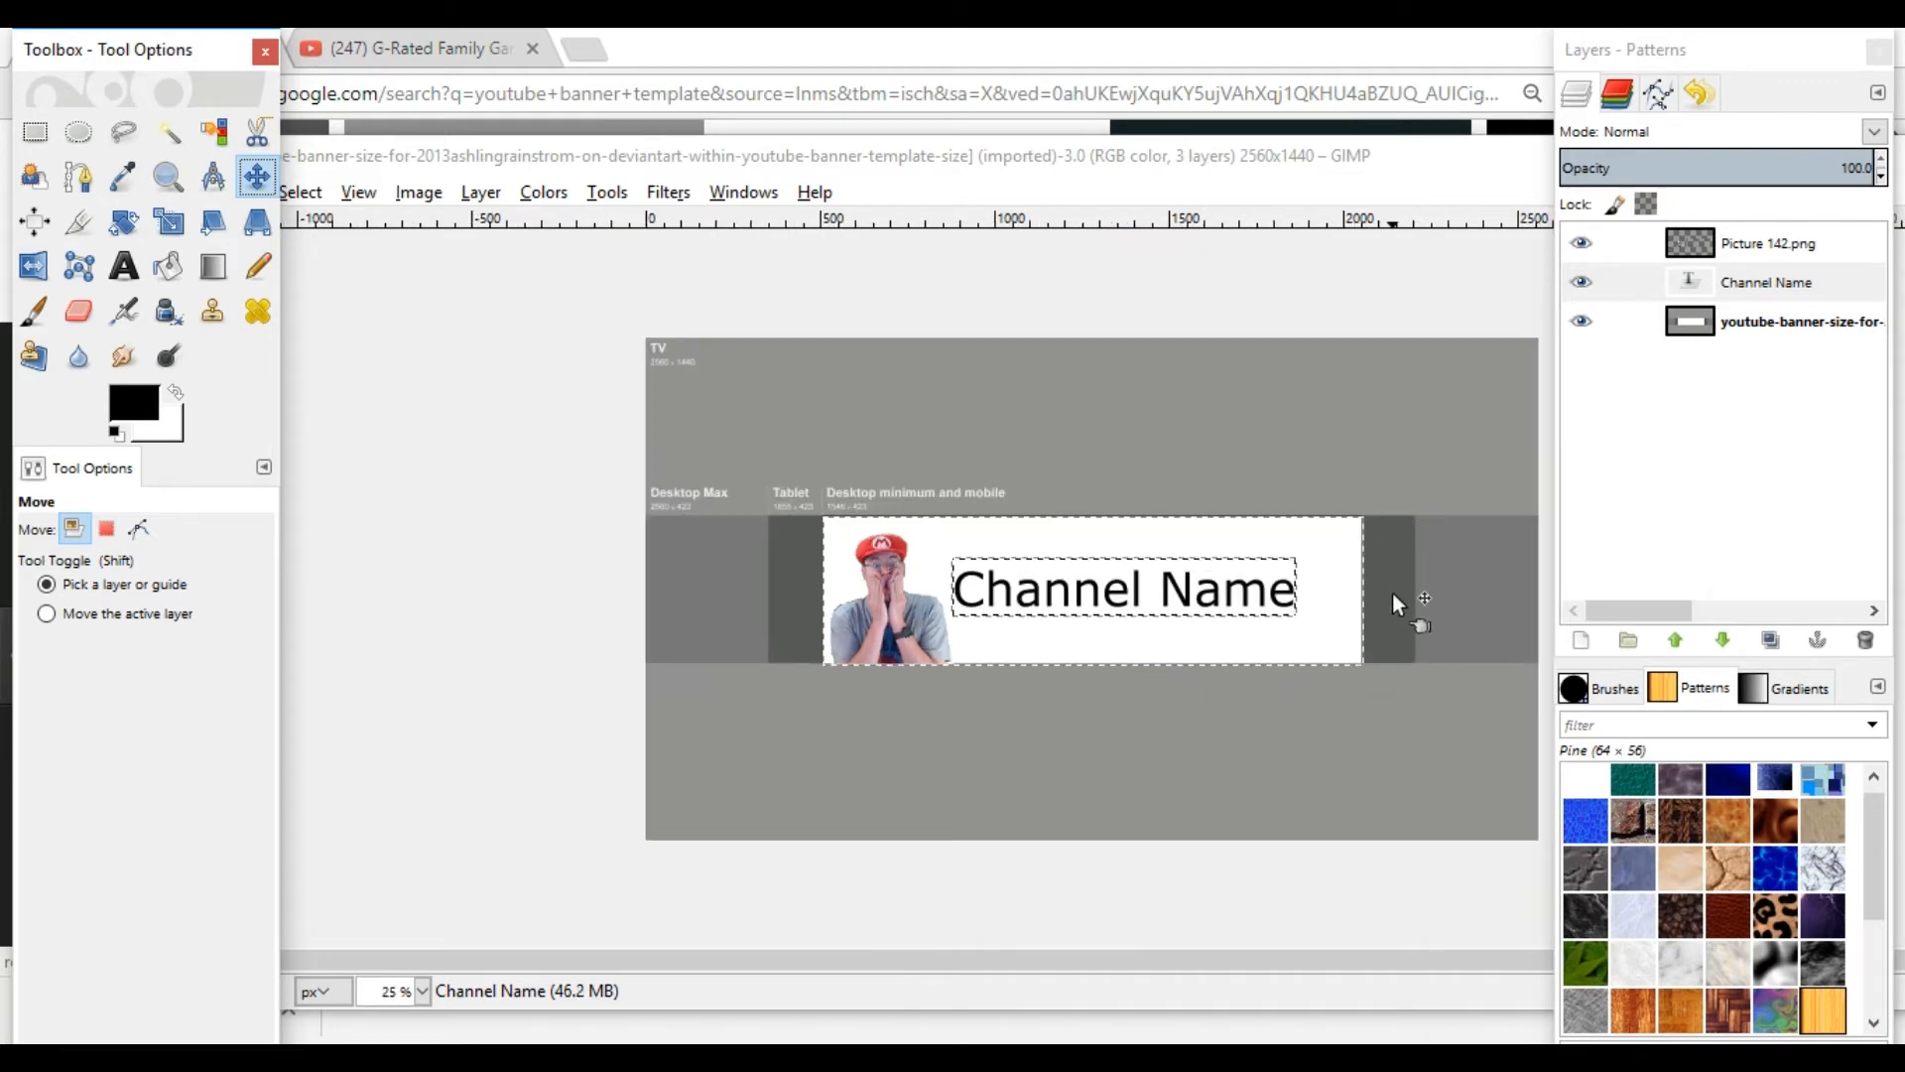
{"action": "left_click", "coordinate": [148, 405]}
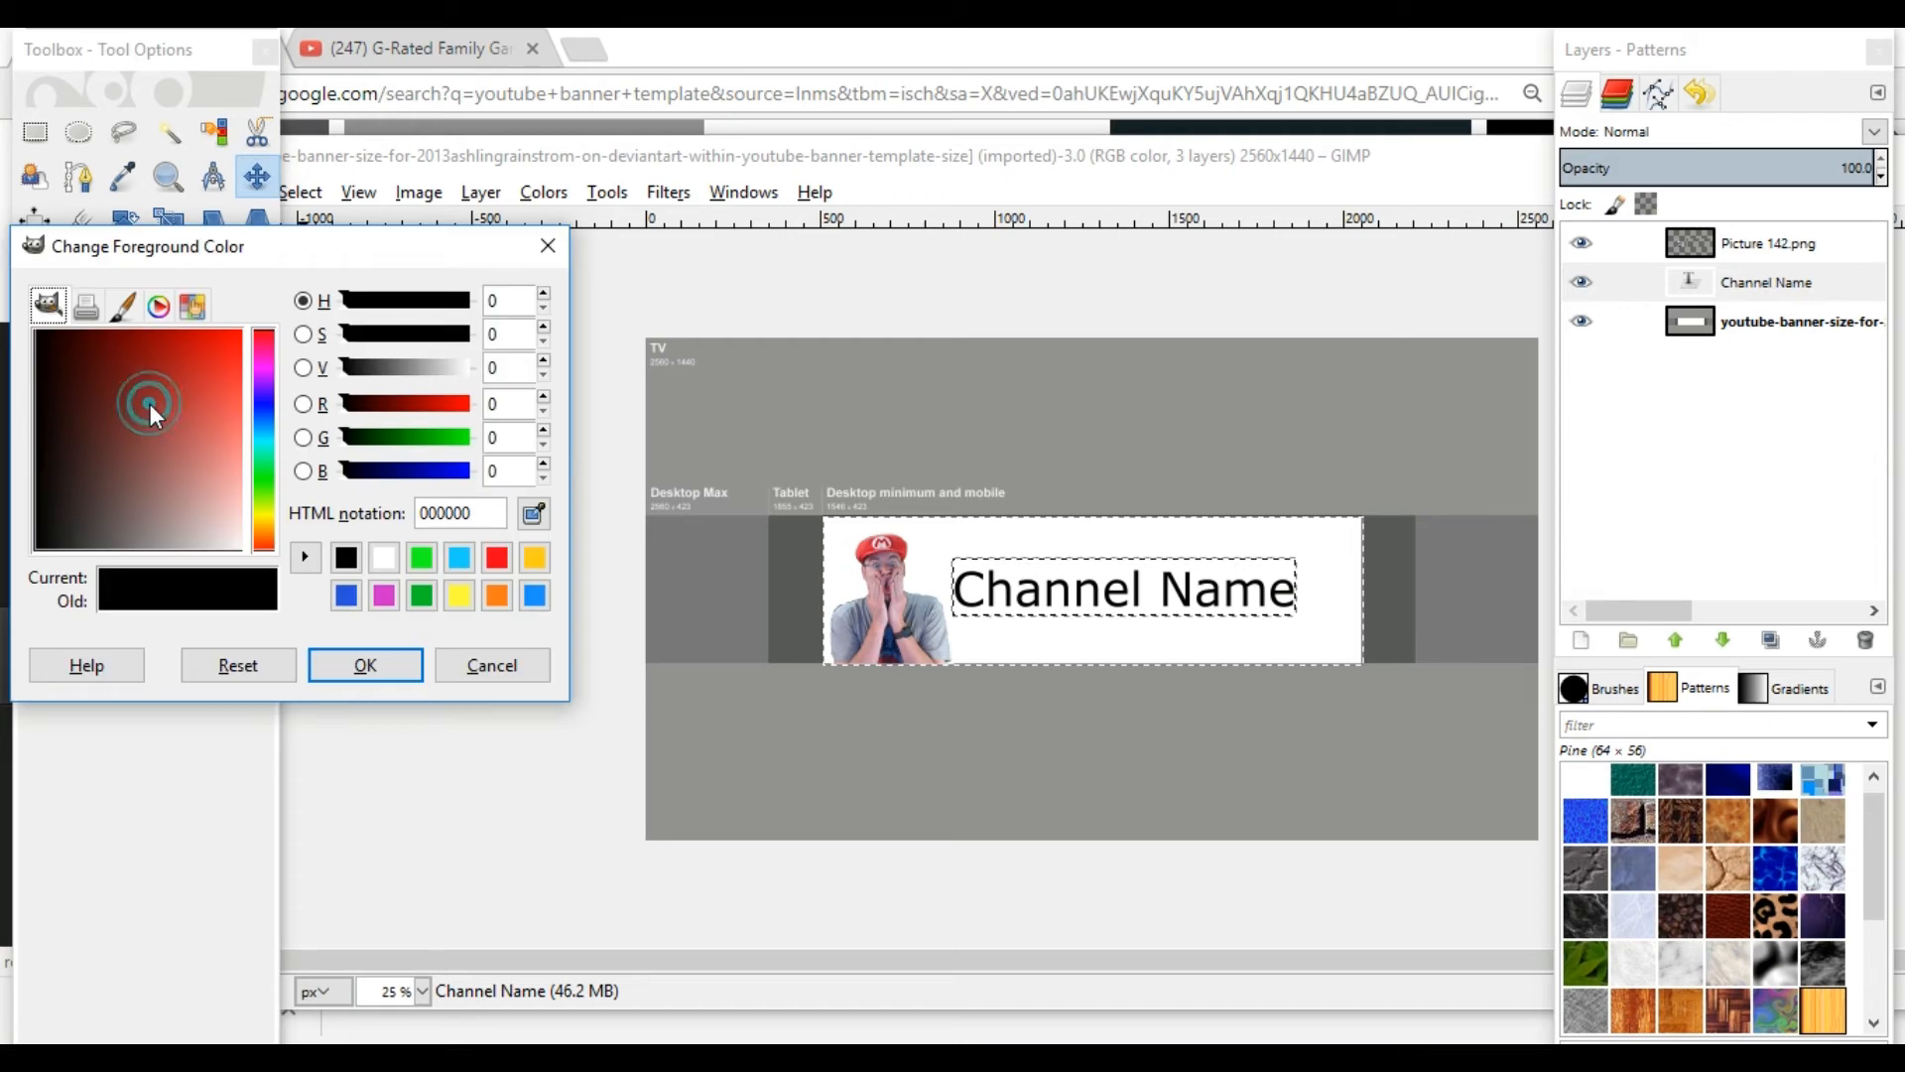
{"action": "left_click", "coordinate": [266, 462]}
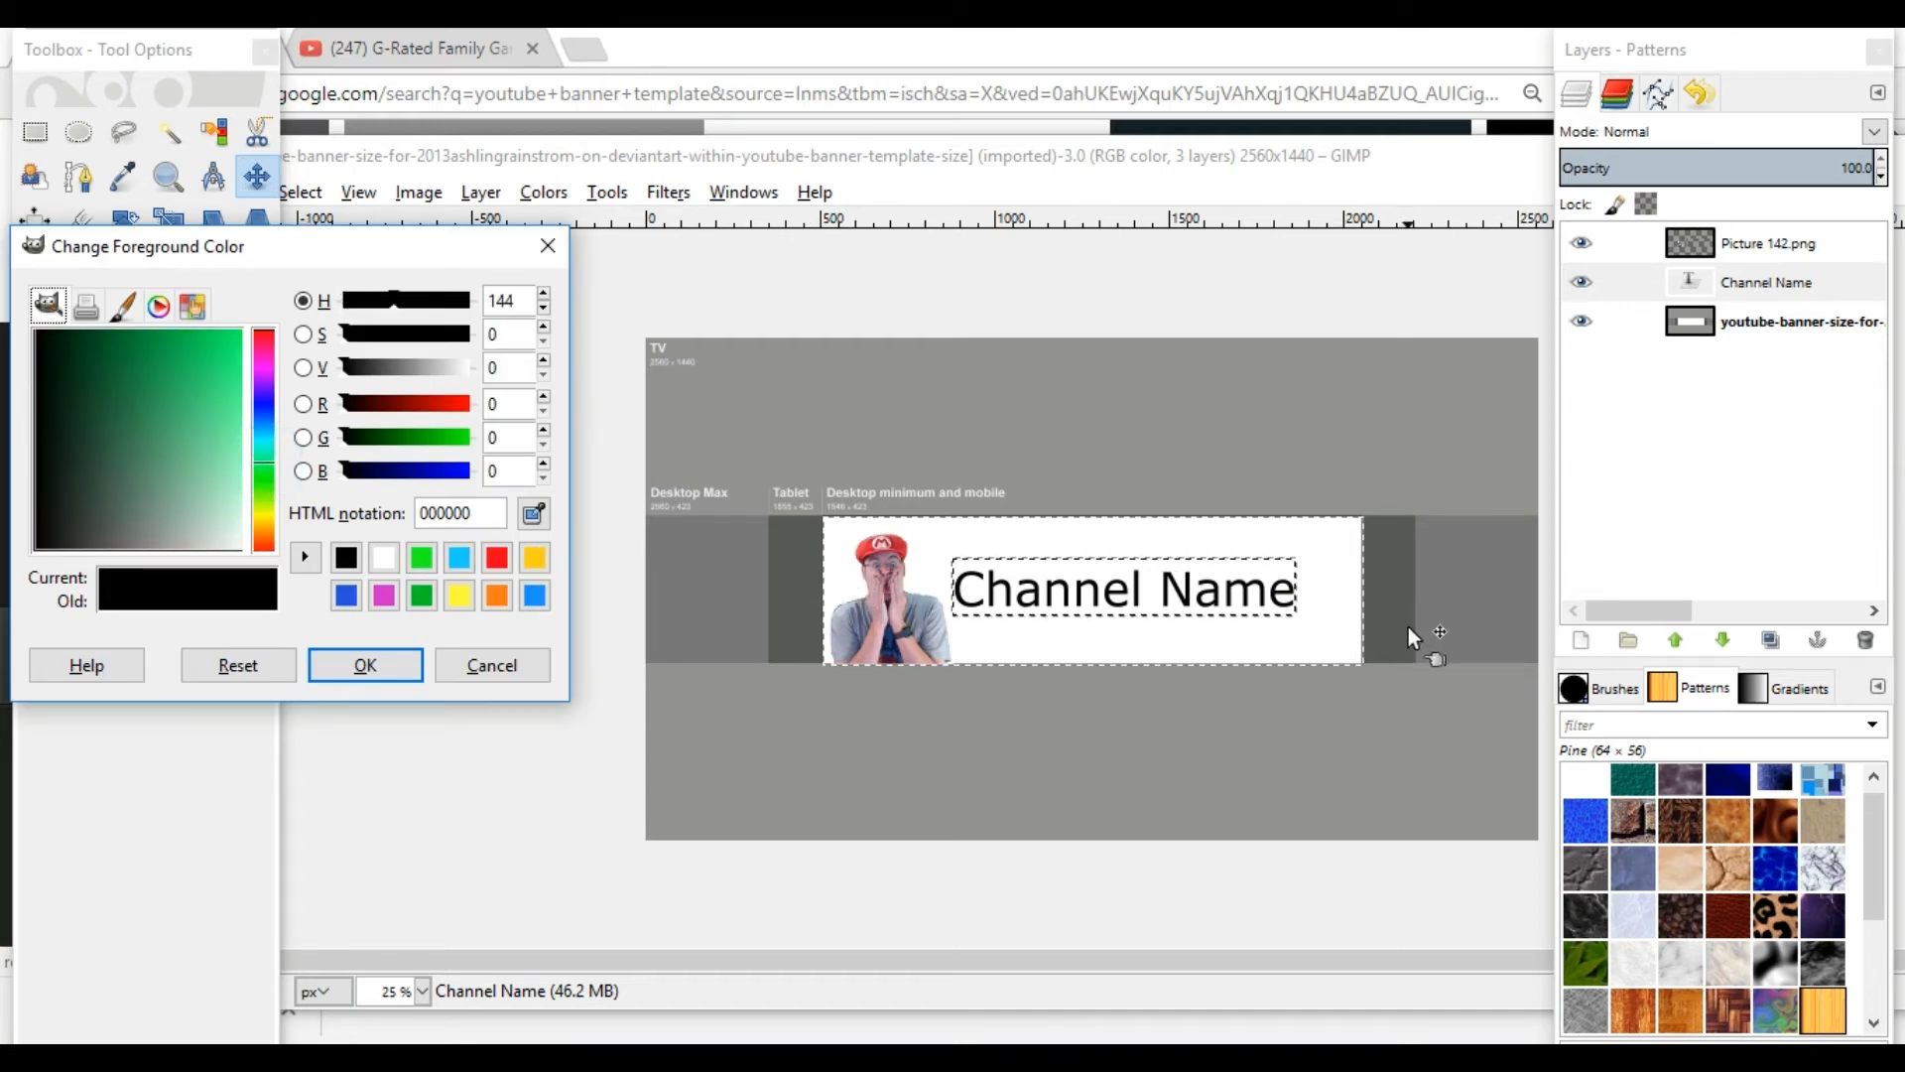
{"action": "left_click", "coordinate": [363, 664]}
Prepare the Bucket Fill tool with bright green as the foreground color.
{"action": "left_click", "coordinate": [185, 266]}
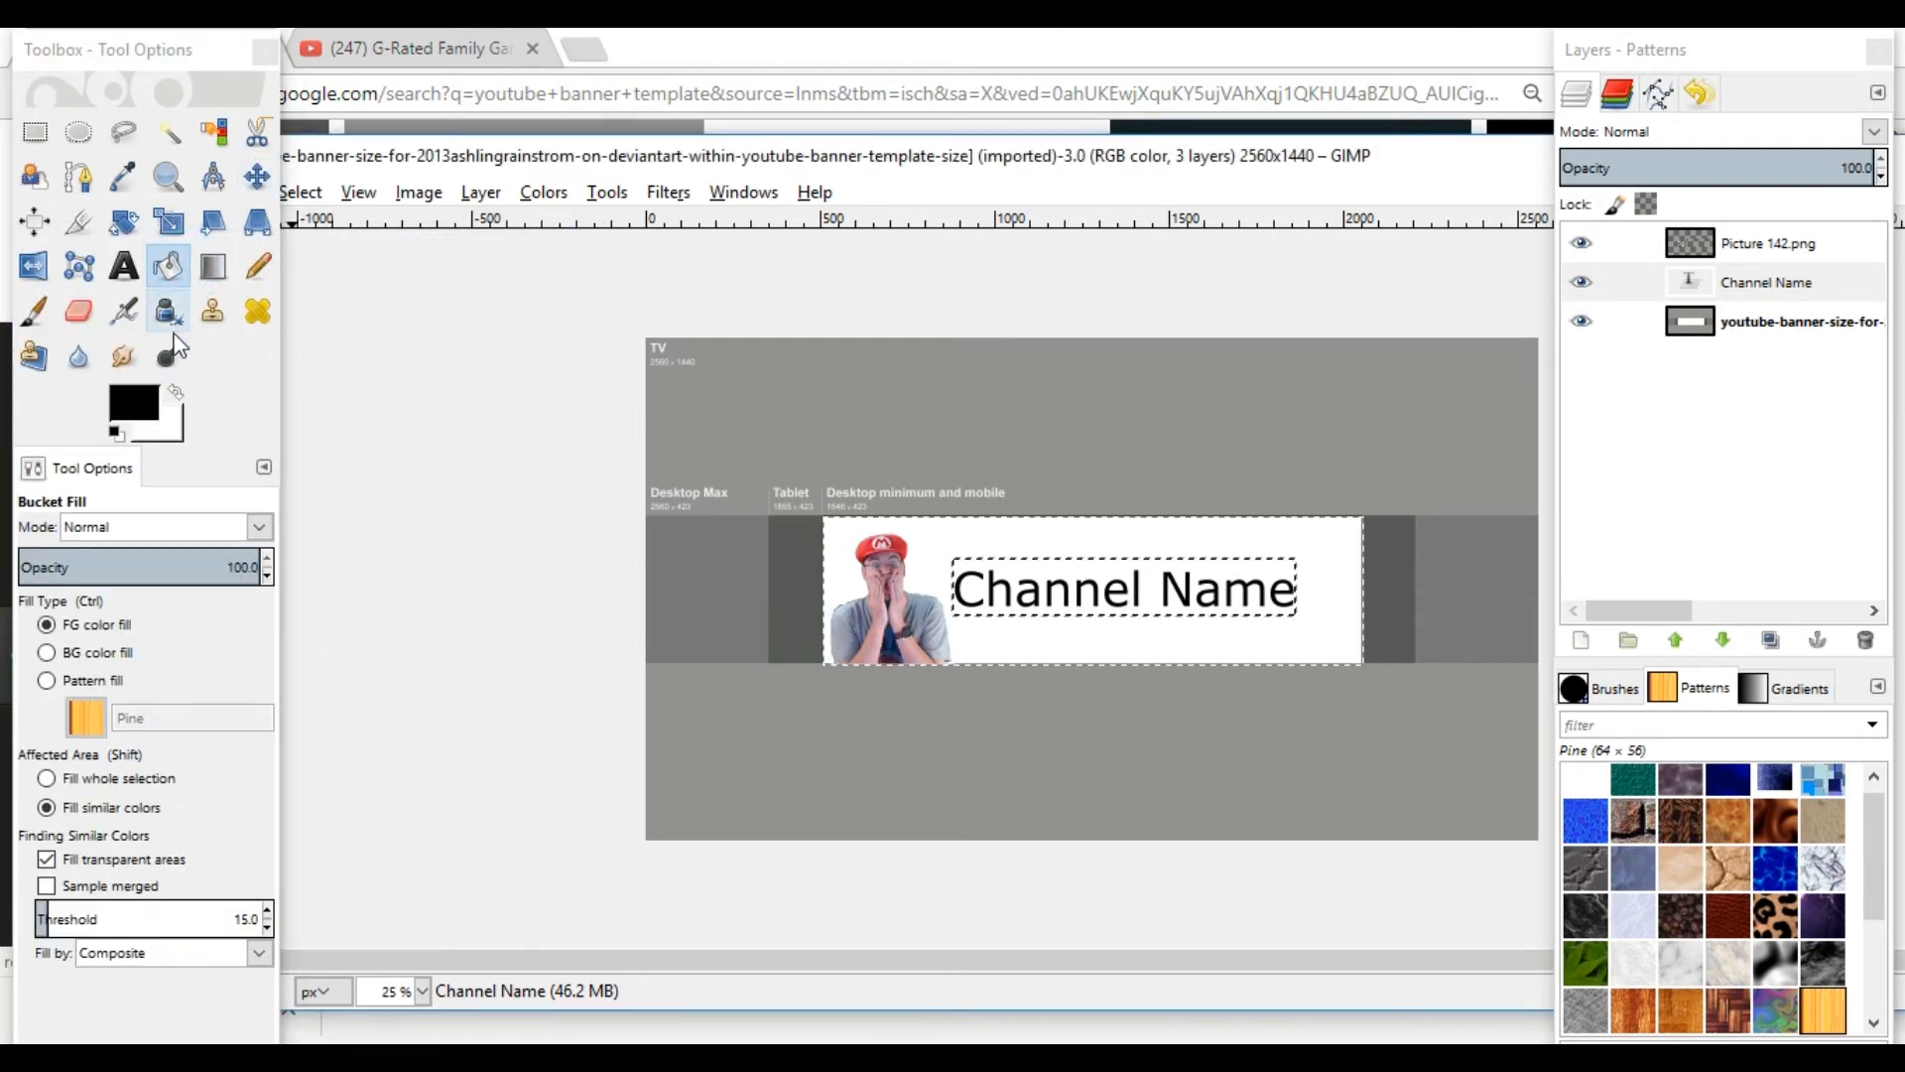
{"action": "left_click", "coordinate": [136, 409]}
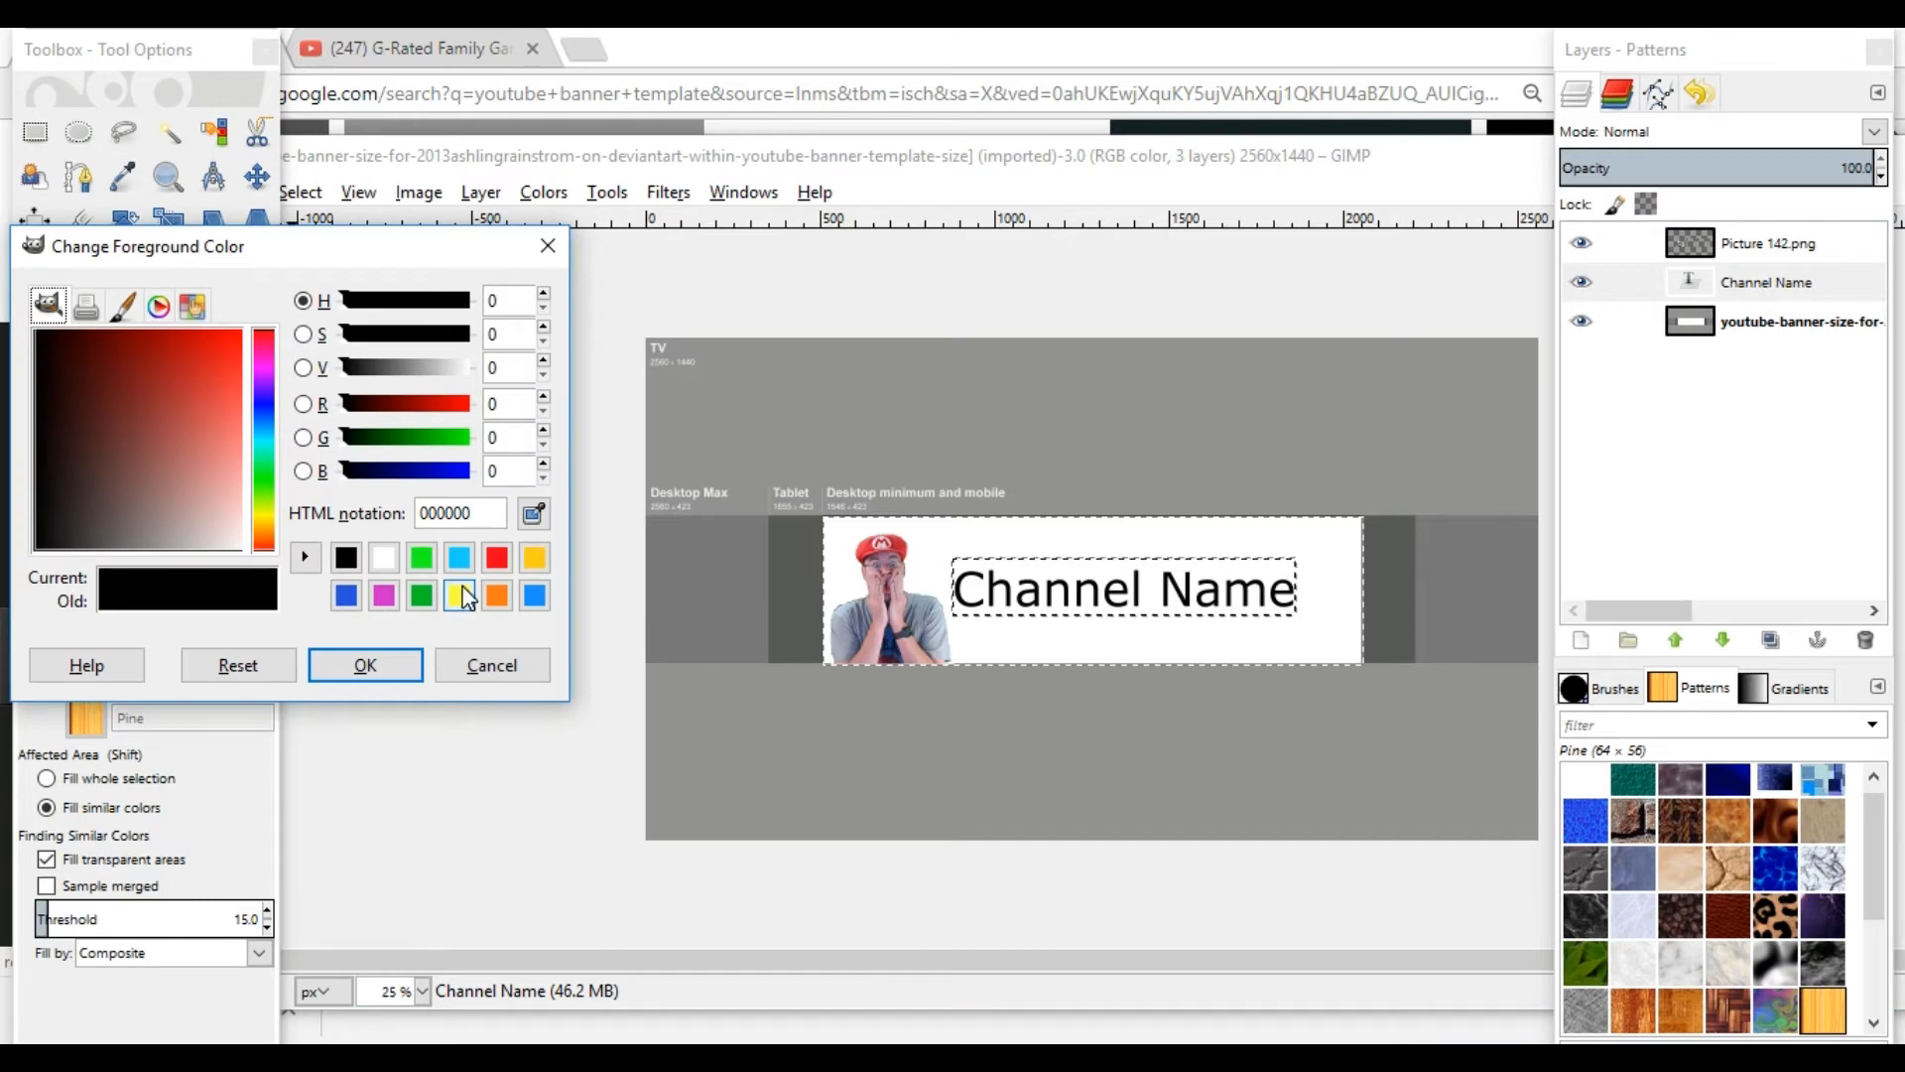
{"action": "left_click", "coordinate": [421, 558]}
{"action": "left_click", "coordinate": [383, 657]}
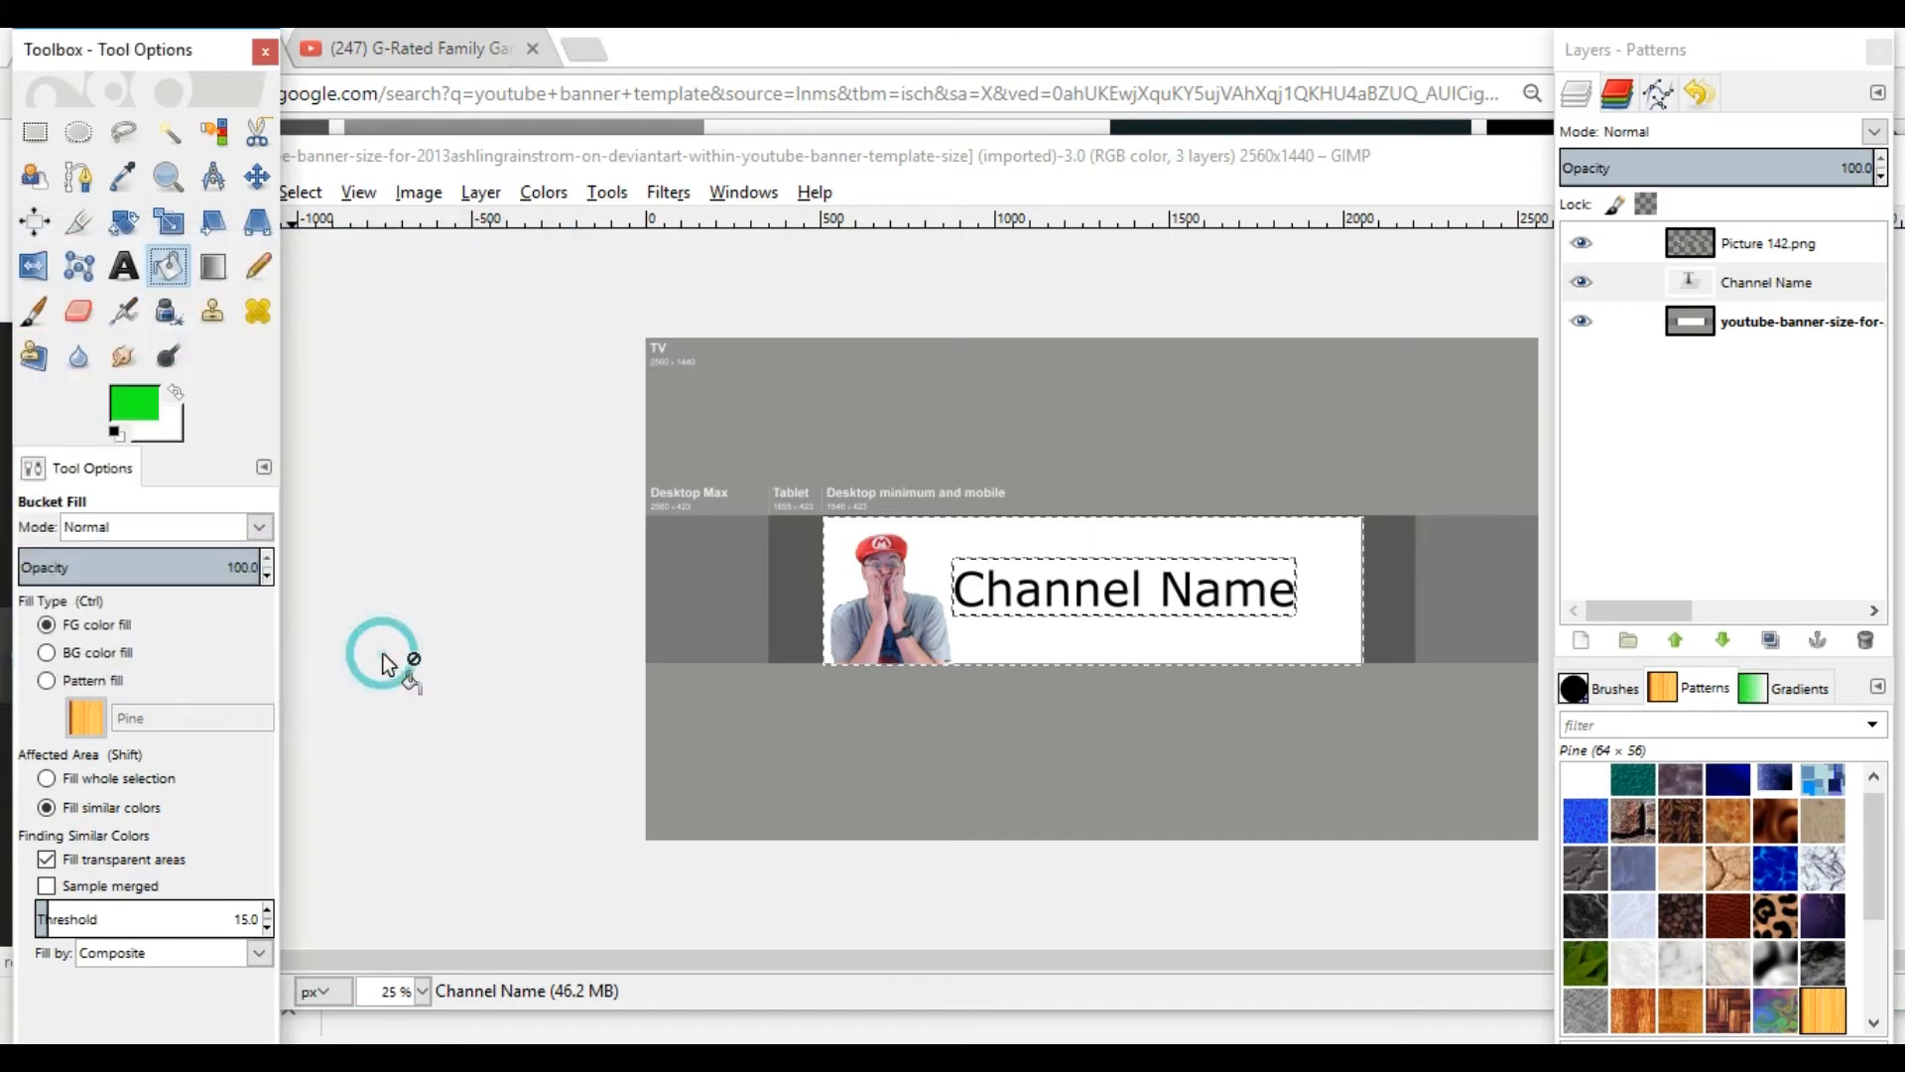
Clear the selection on the template layer and fill both dark Tablet strips beside the white safe area with green.
{"action": "left_click", "coordinate": [1780, 328]}
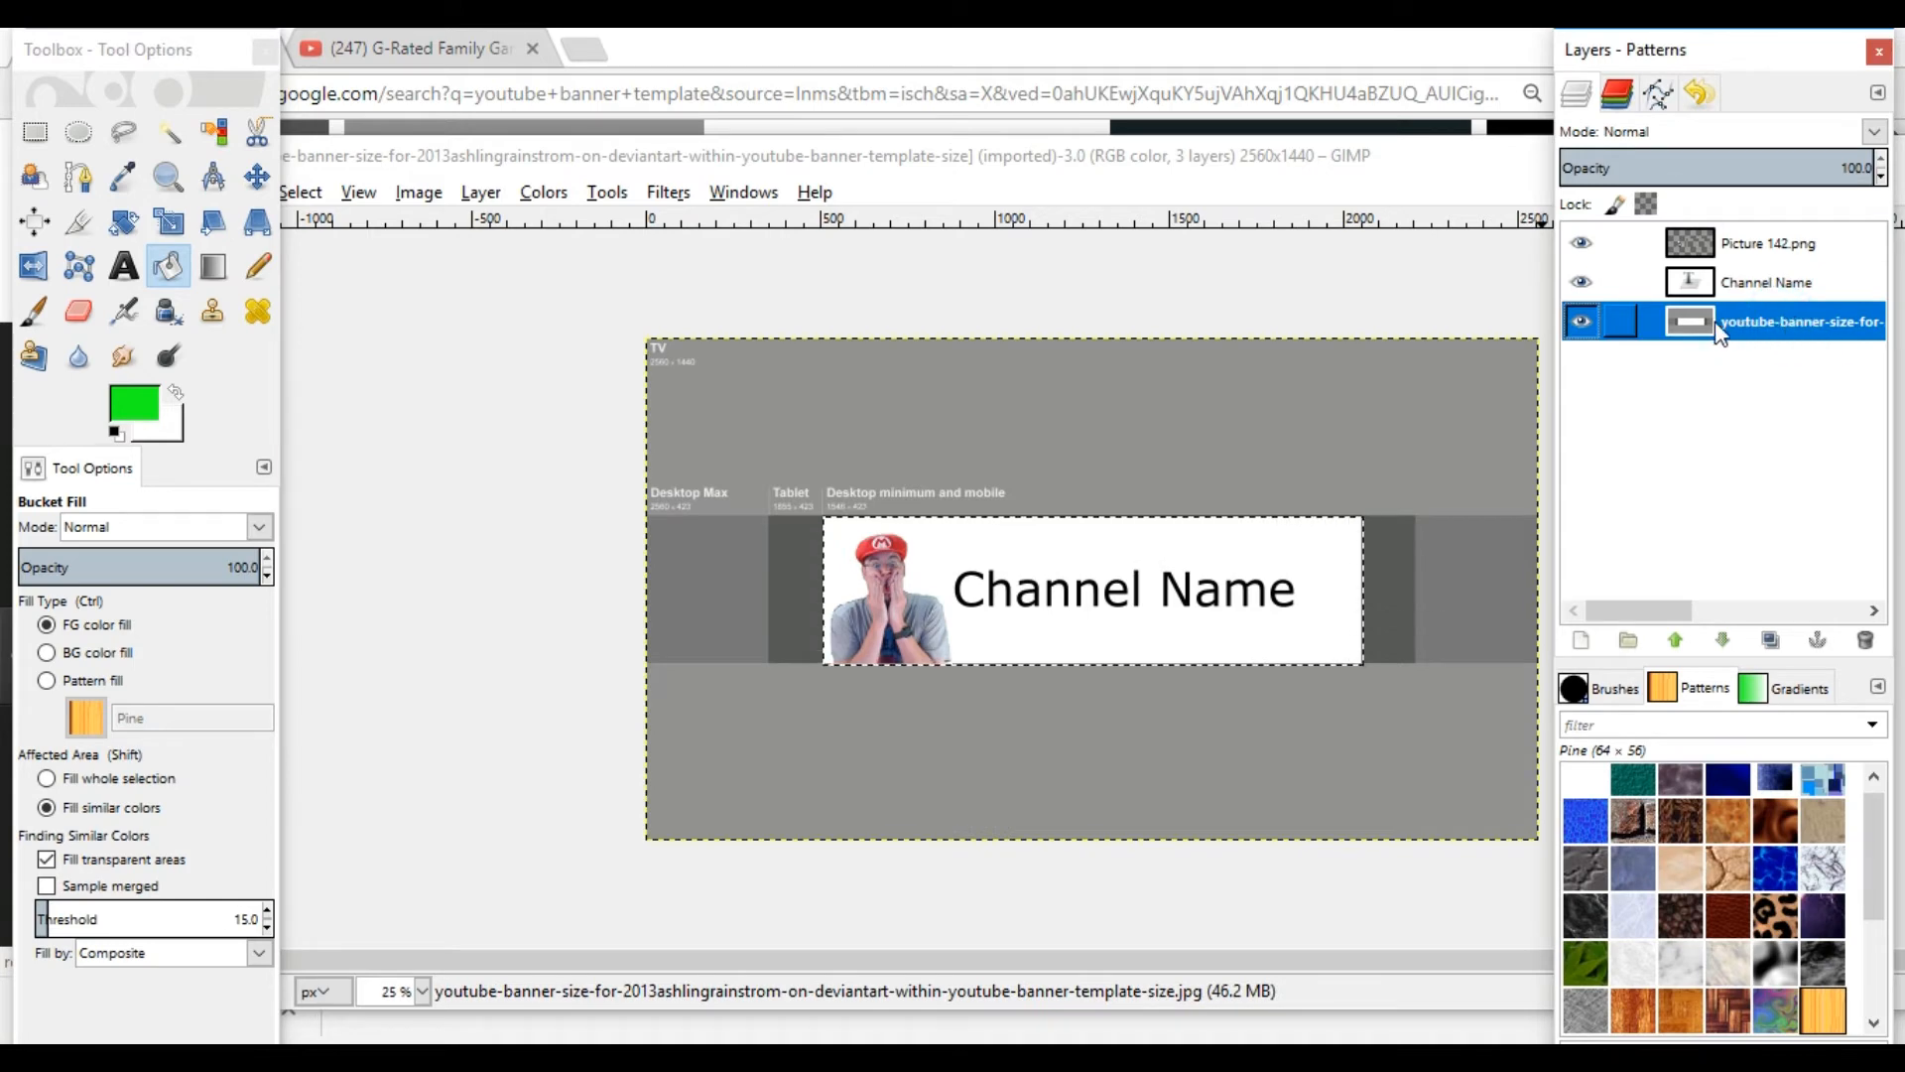
{"action": "left_click", "coordinate": [789, 586]}
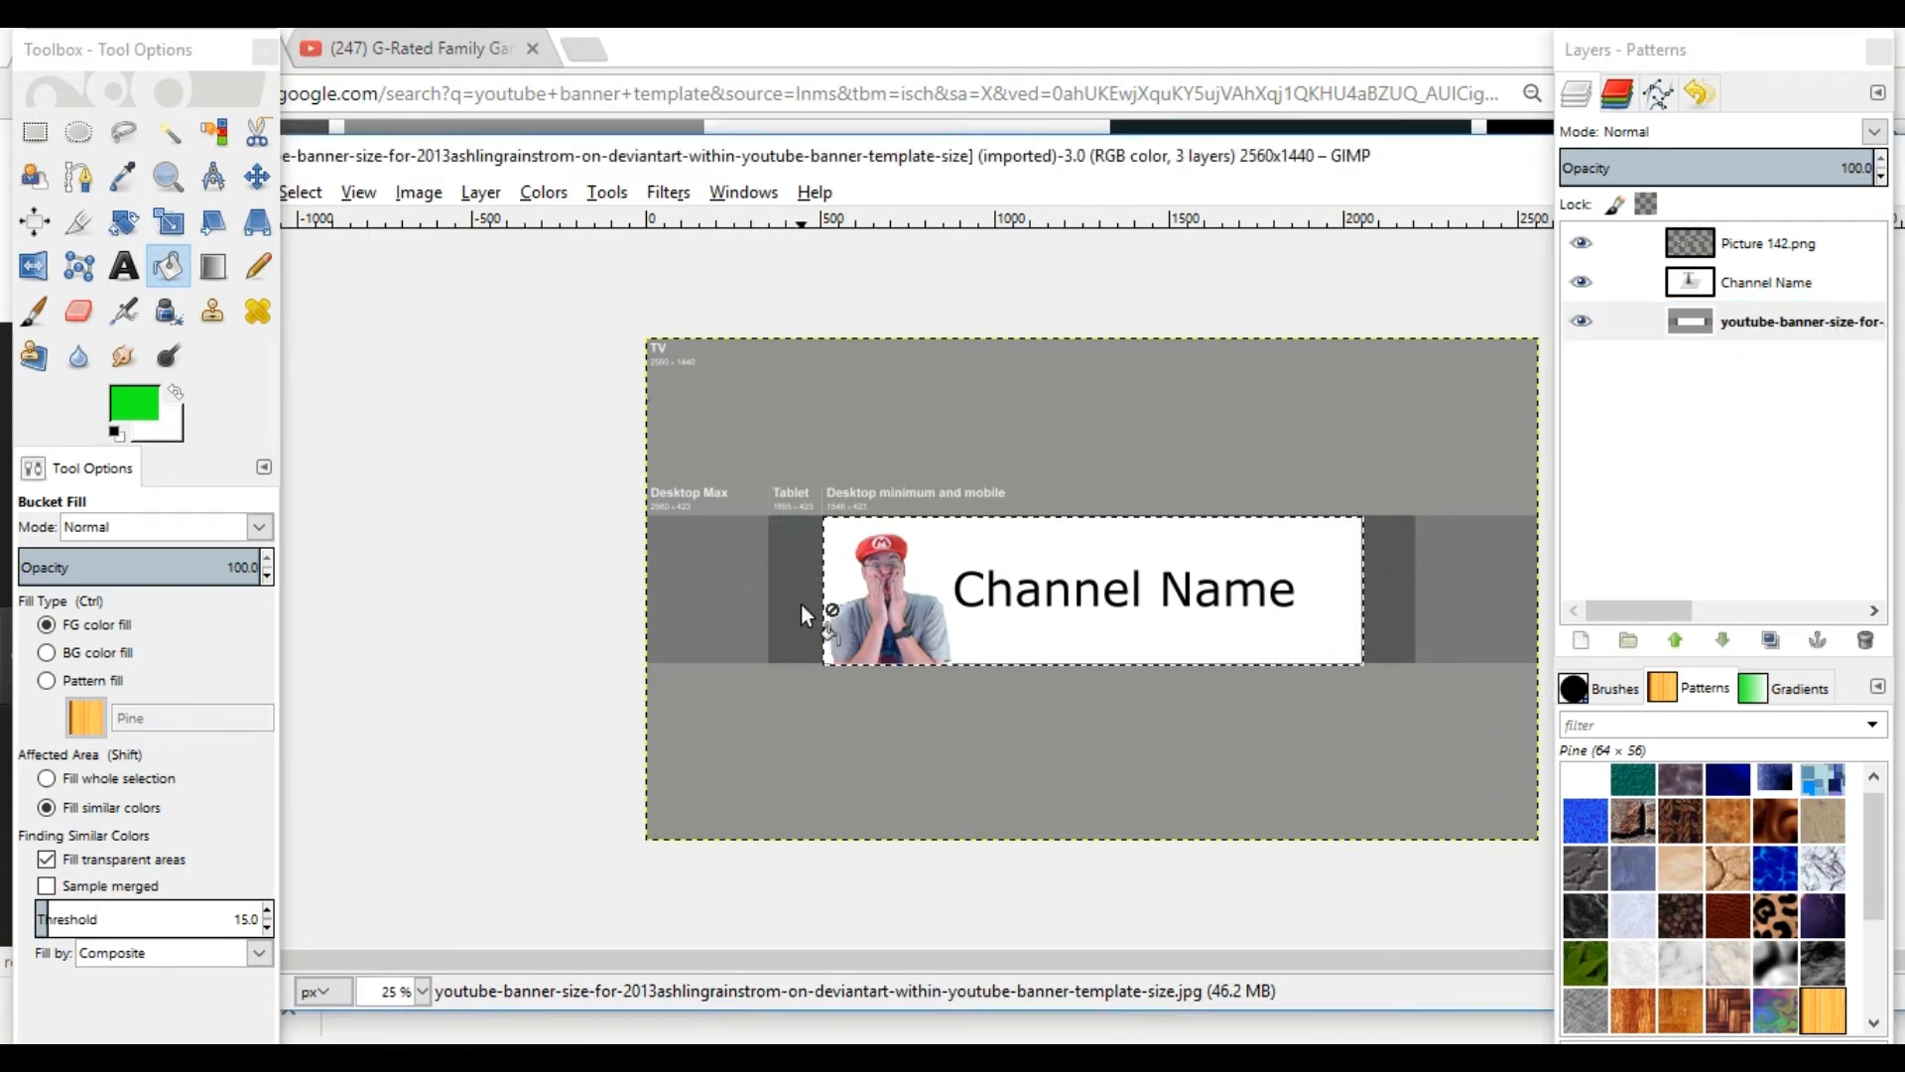
{"action": "right_click", "coordinate": [802, 605]}
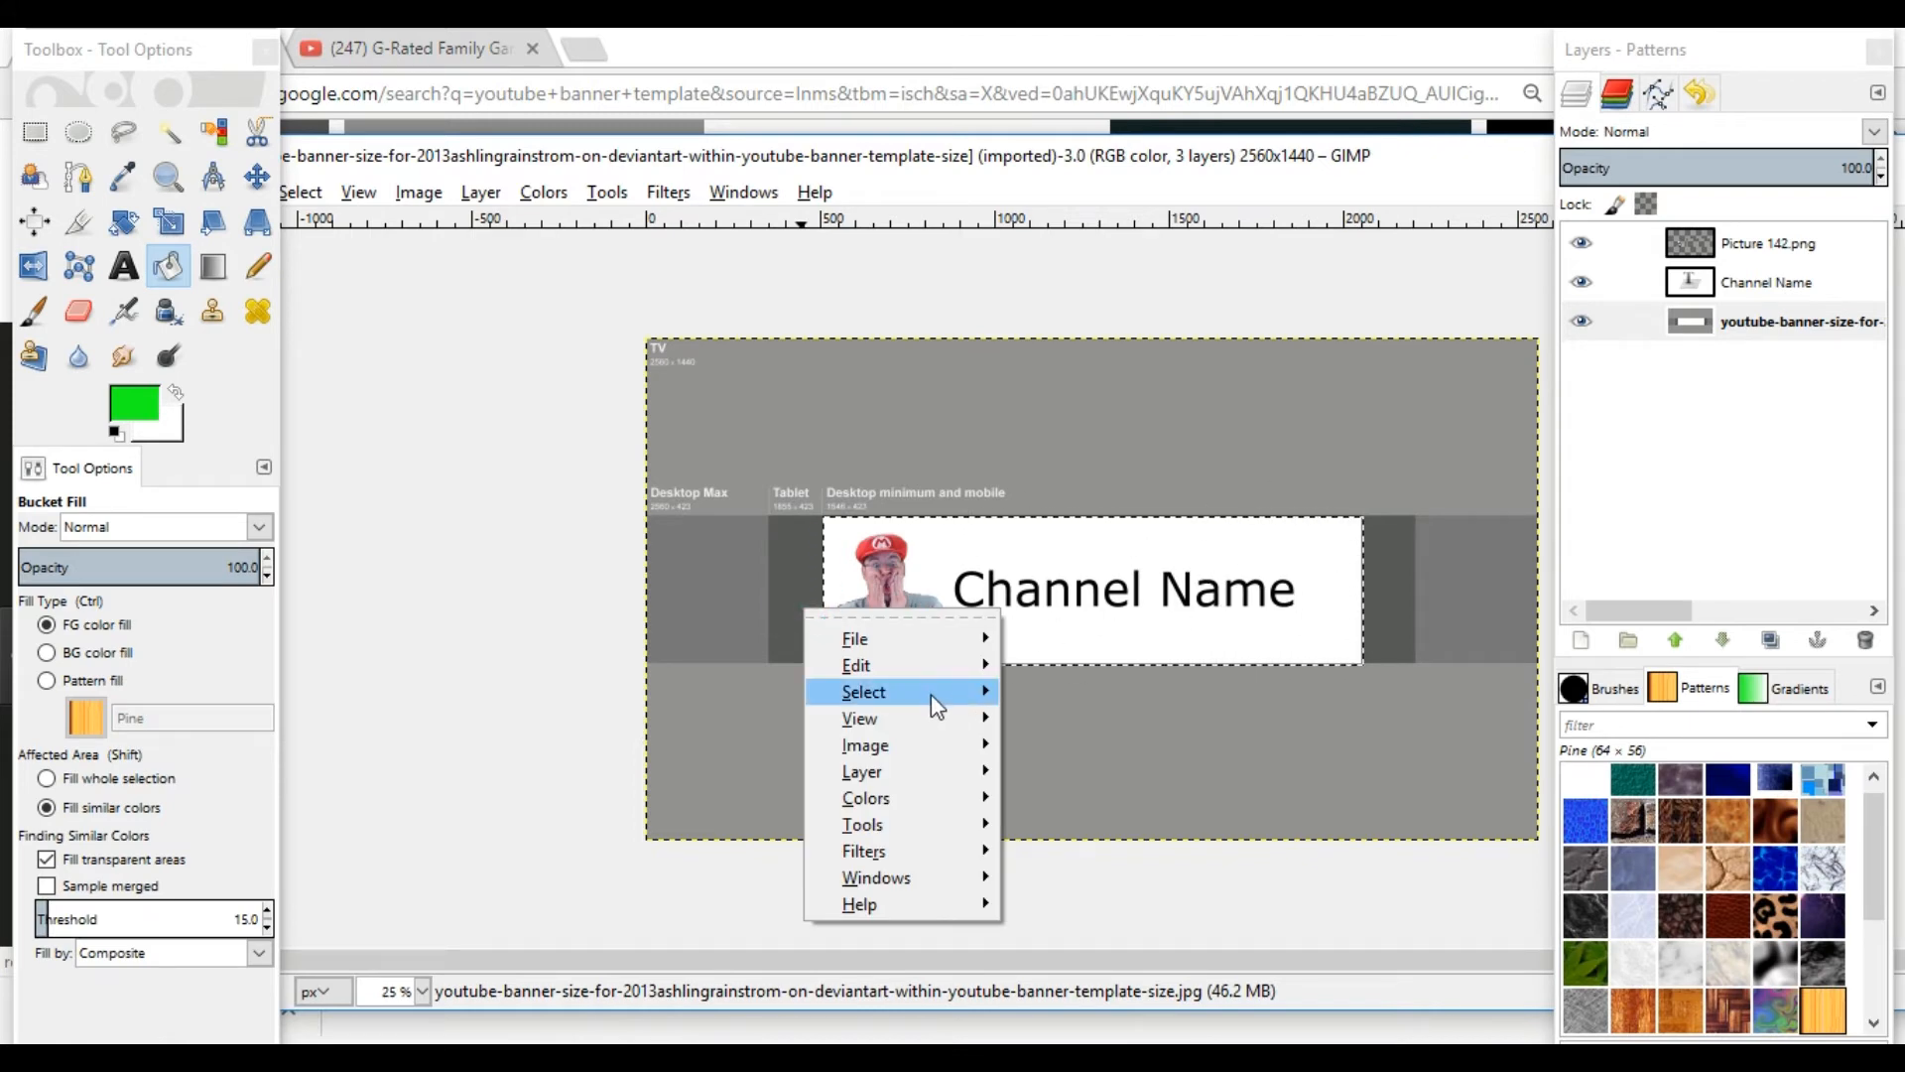
{"action": "mouse_move", "coordinate": [903, 686]}
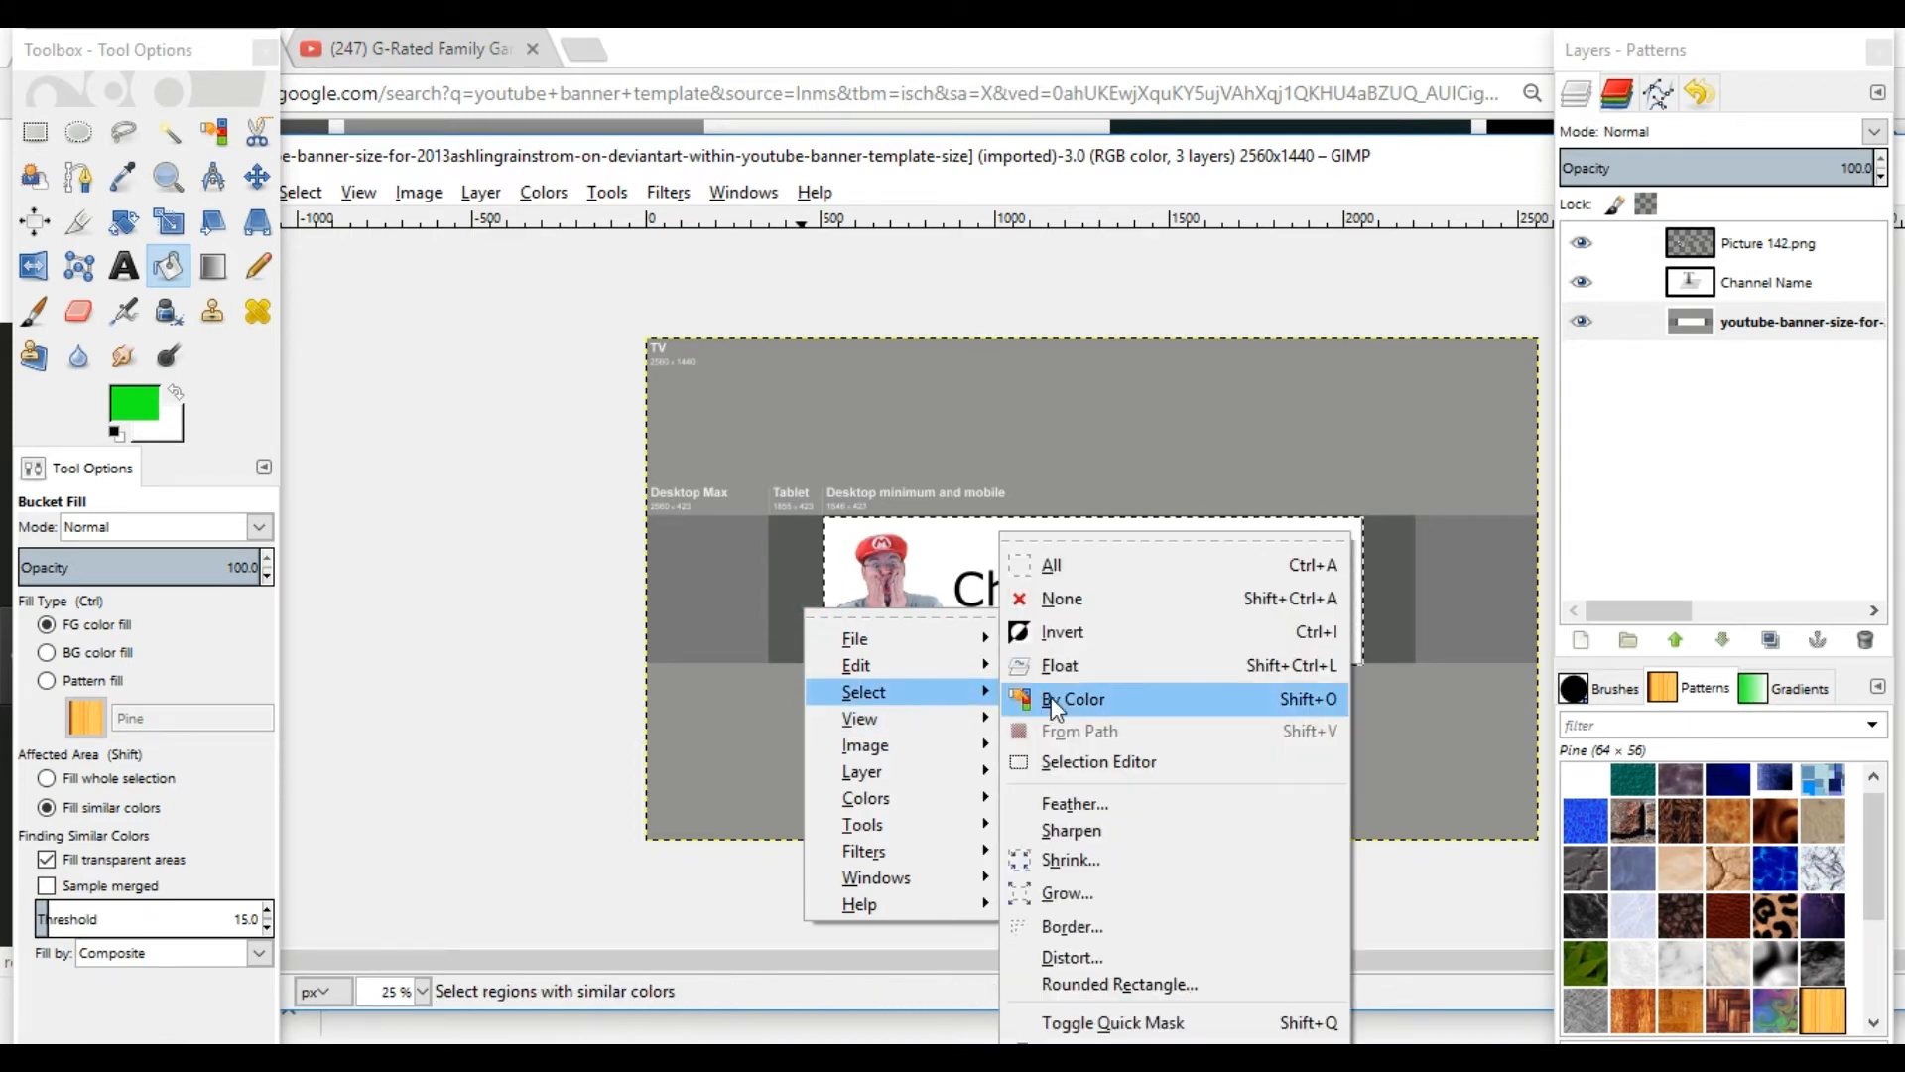
{"action": "left_click", "coordinate": [1086, 606]}
{"action": "left_click", "coordinate": [1751, 320]}
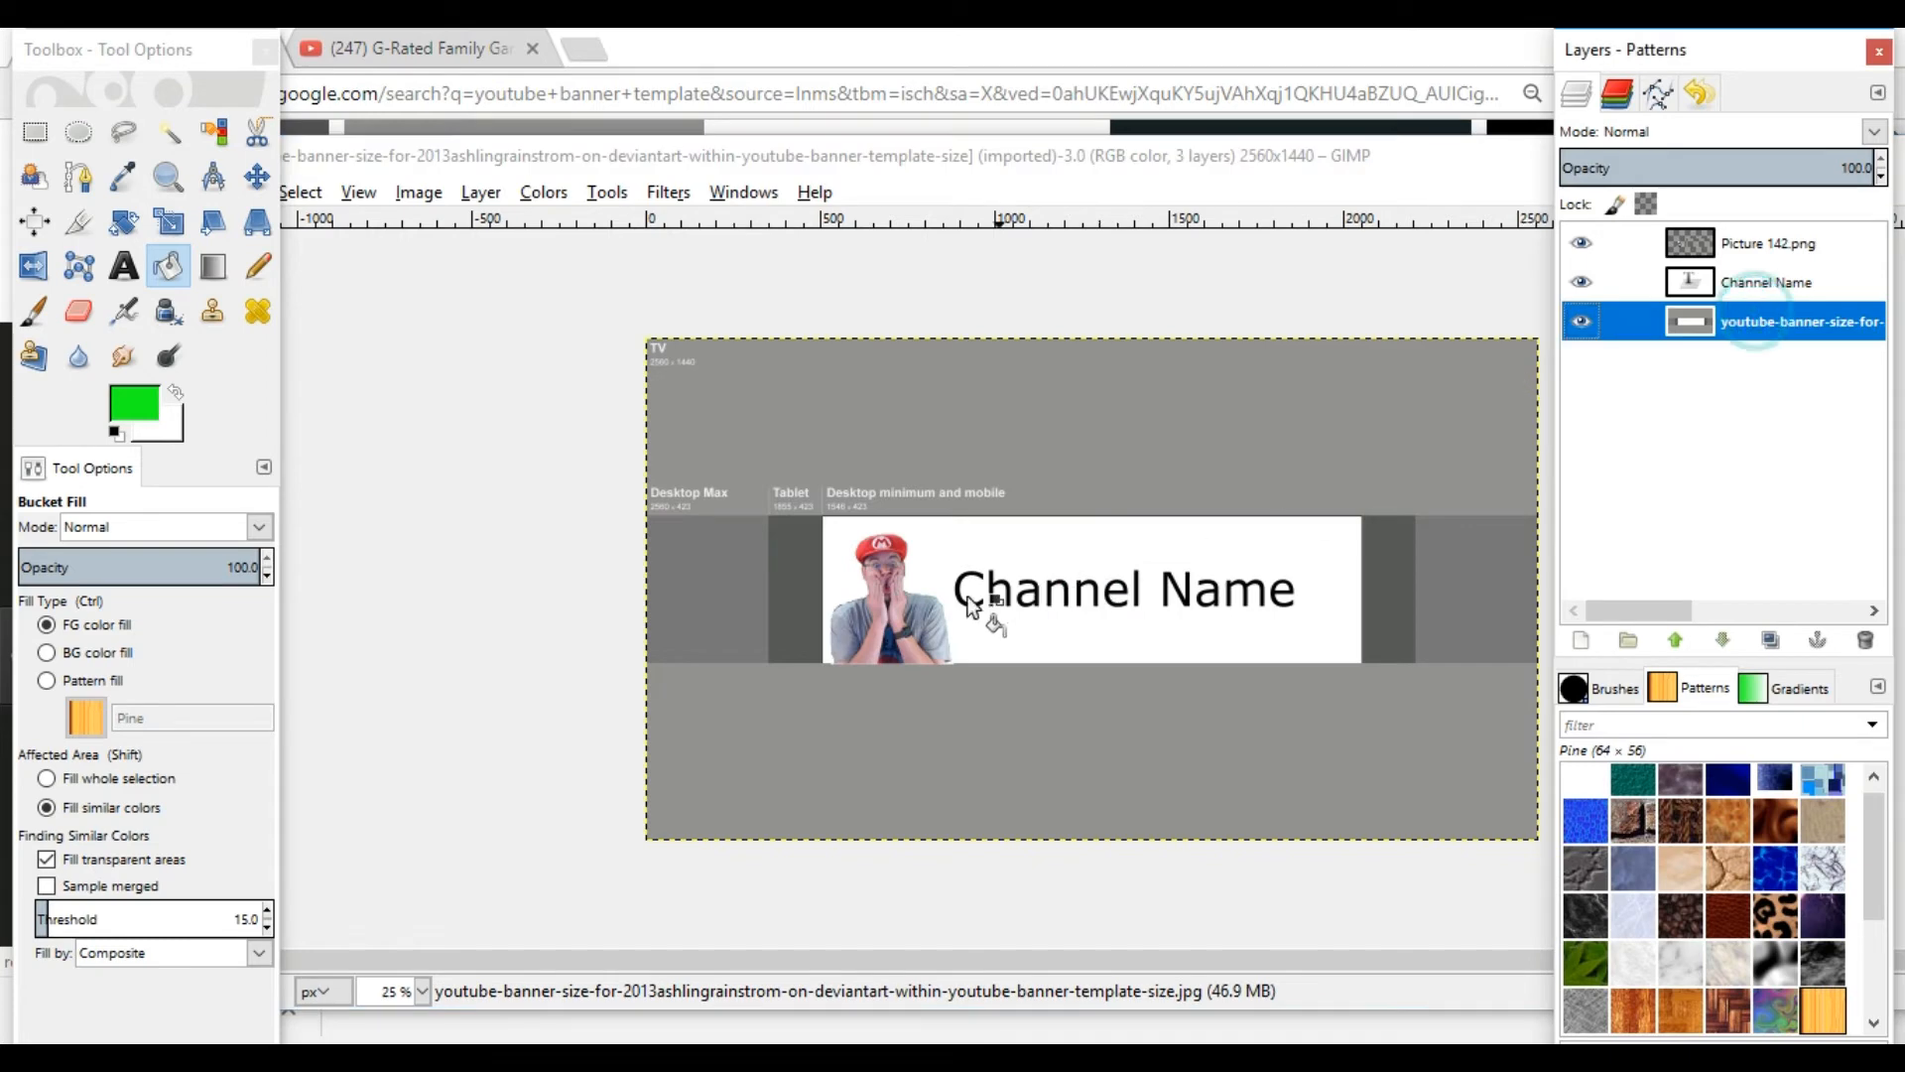
{"action": "left_click", "coordinate": [800, 621]}
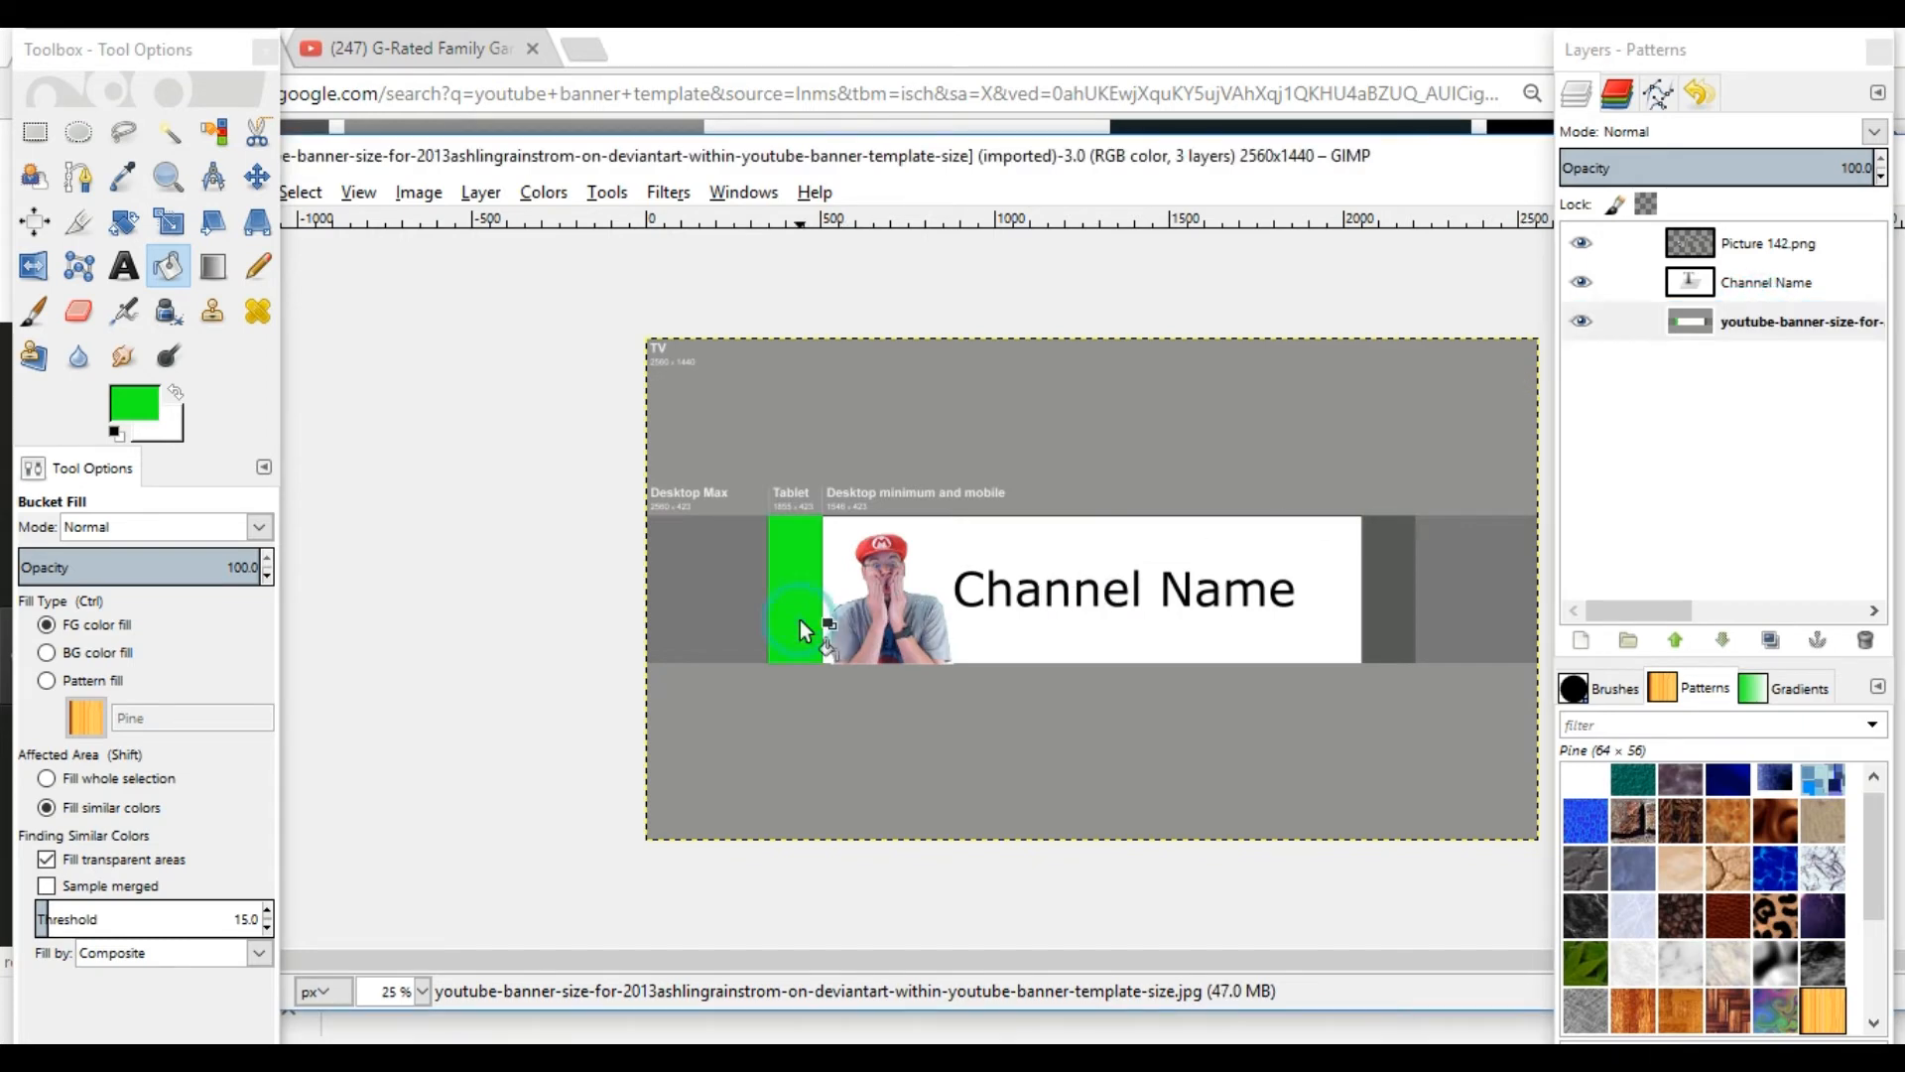
{"action": "left_click", "coordinate": [1390, 601]}
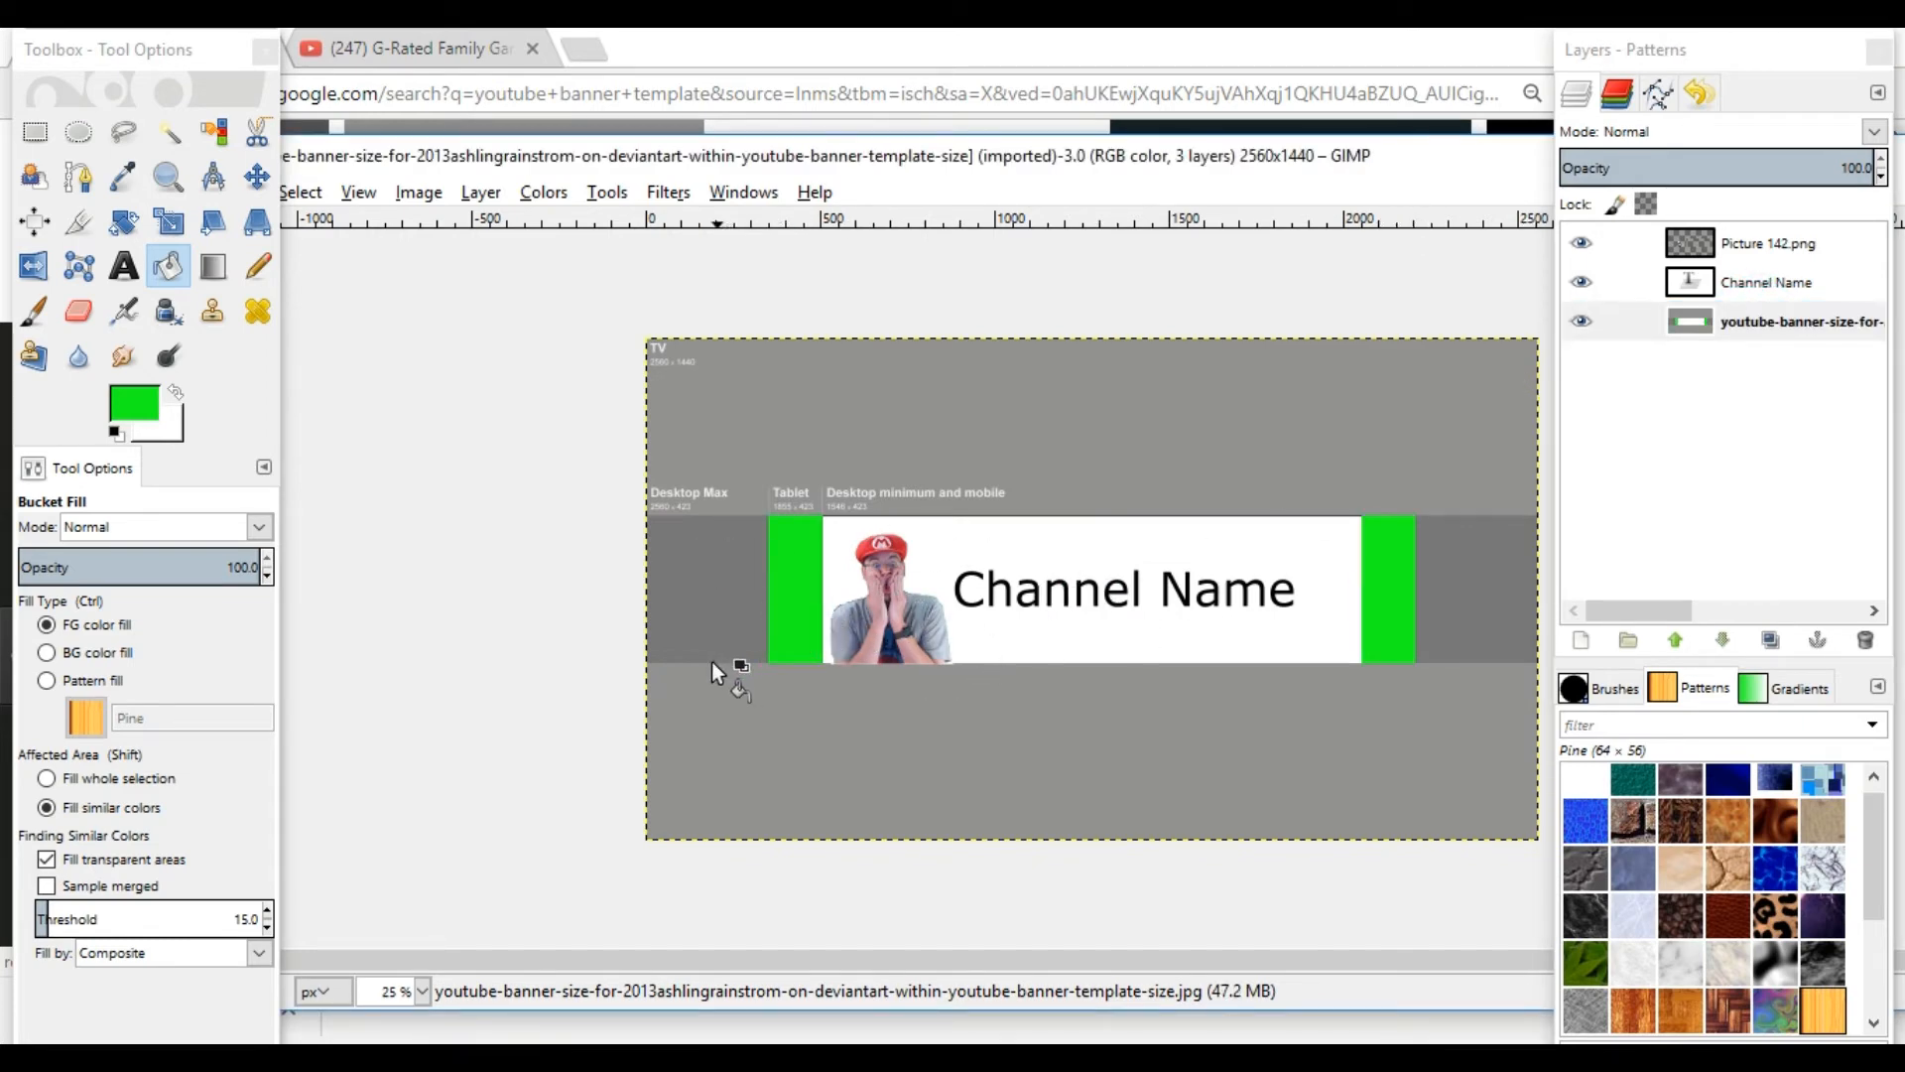
Set the foreground color to yellow (ffff3b) and fill both outer Desktop Max areas of the template with it.
{"action": "left_click", "coordinate": [134, 404]}
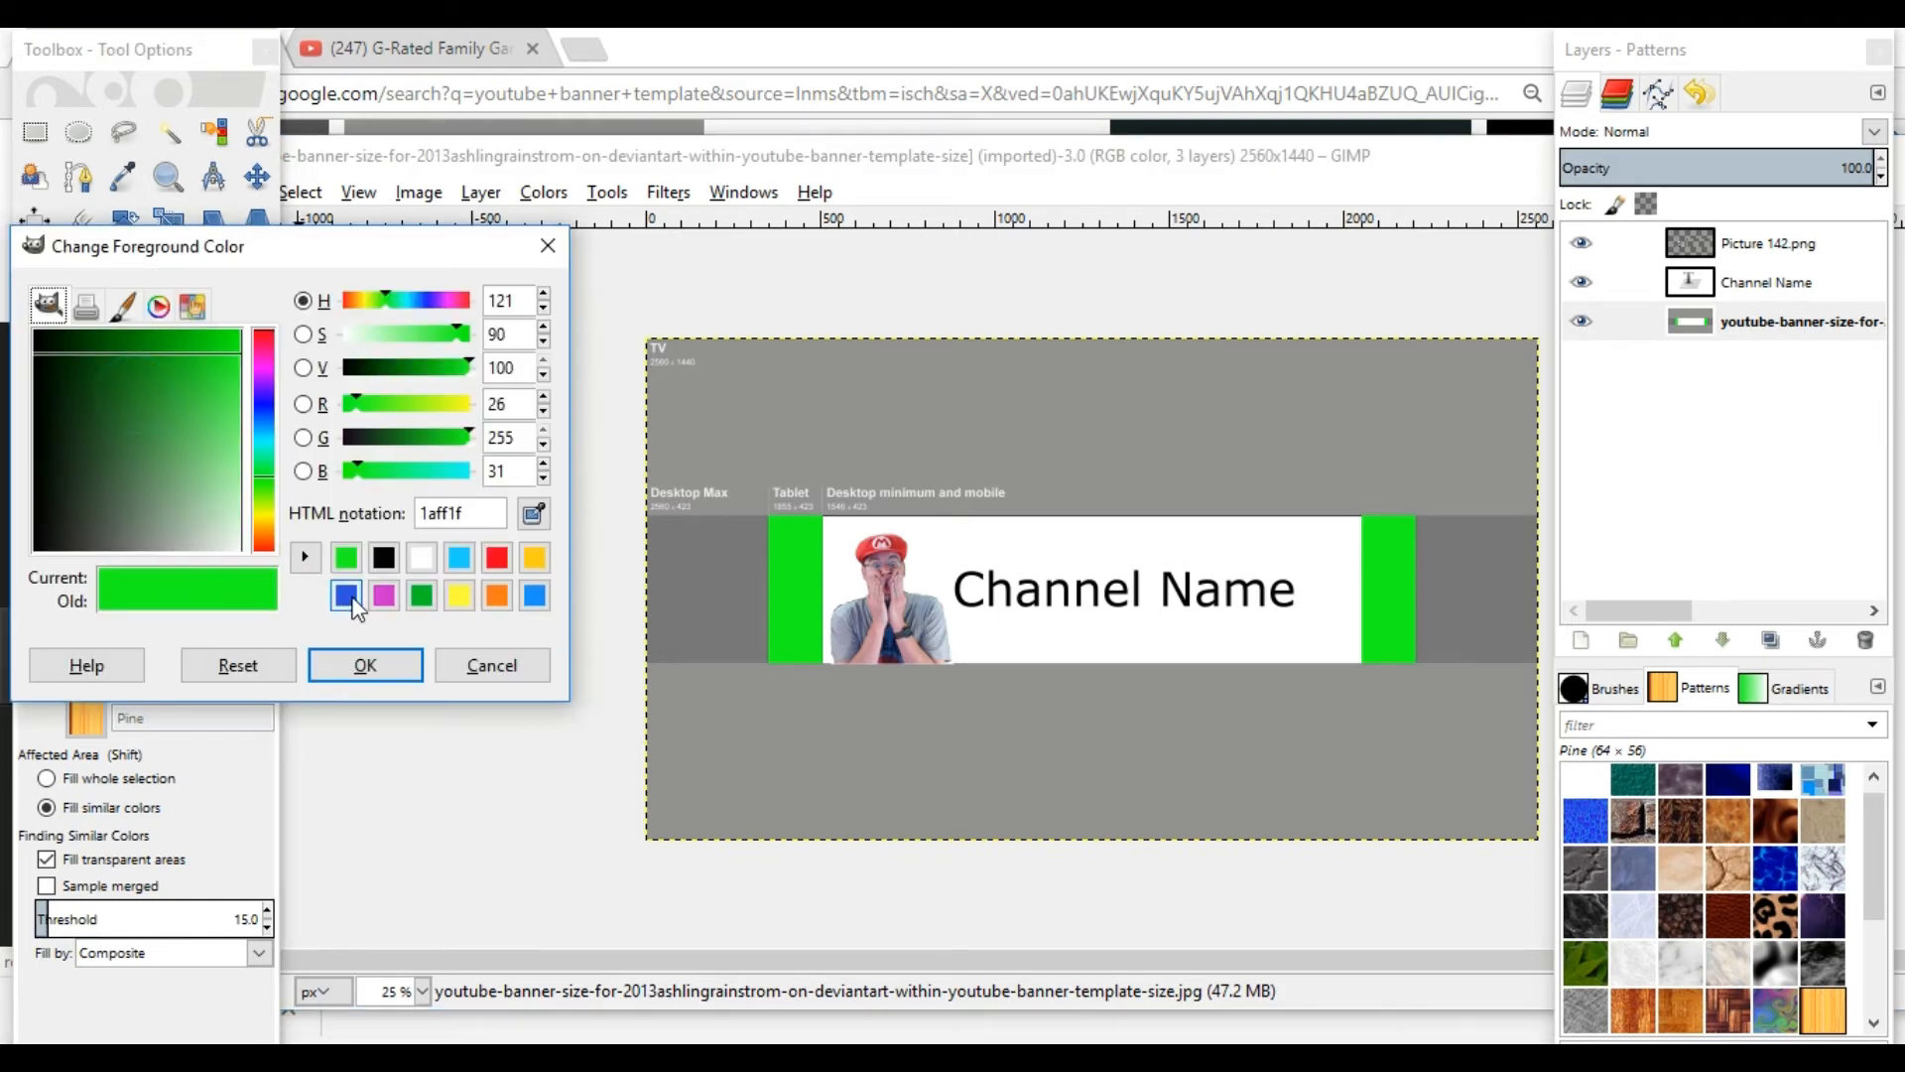
{"action": "left_click", "coordinate": [459, 595]}
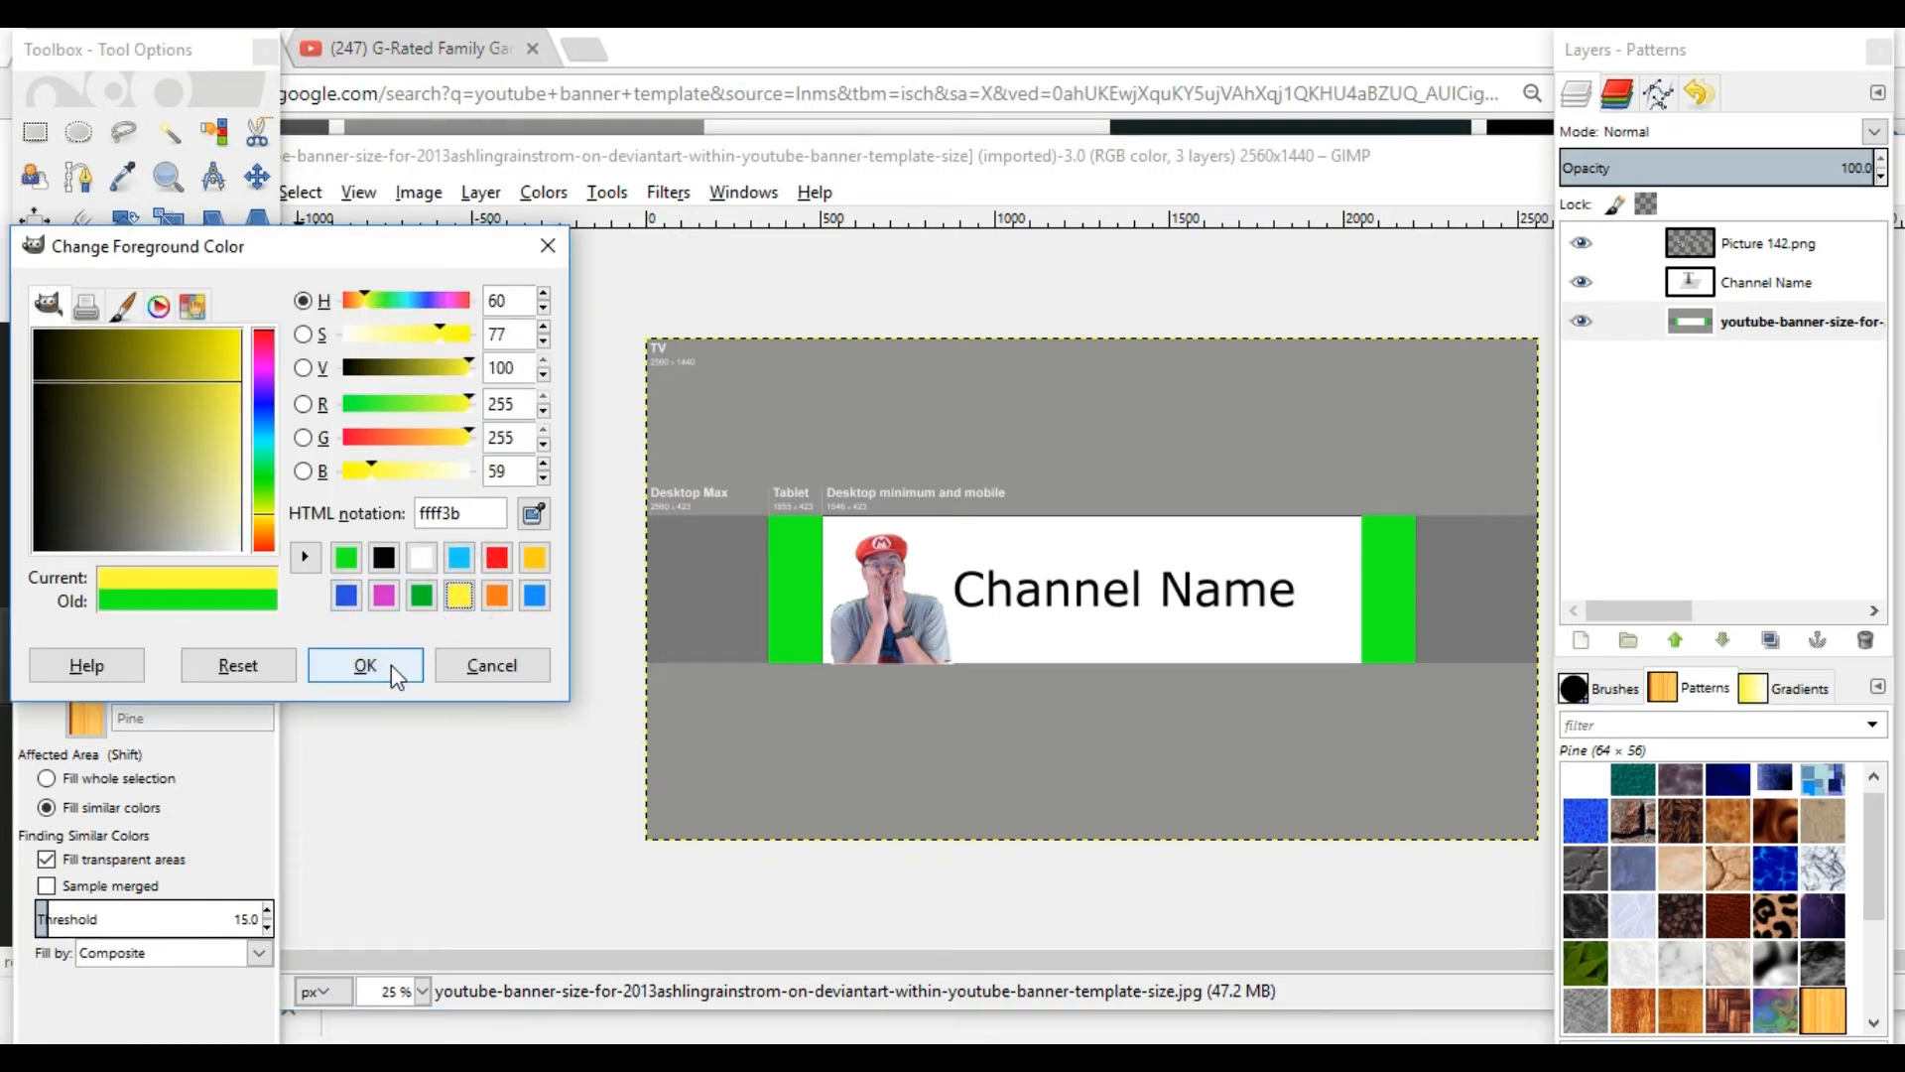
{"action": "left_click", "coordinate": [391, 665]}
{"action": "left_click", "coordinate": [714, 593]}
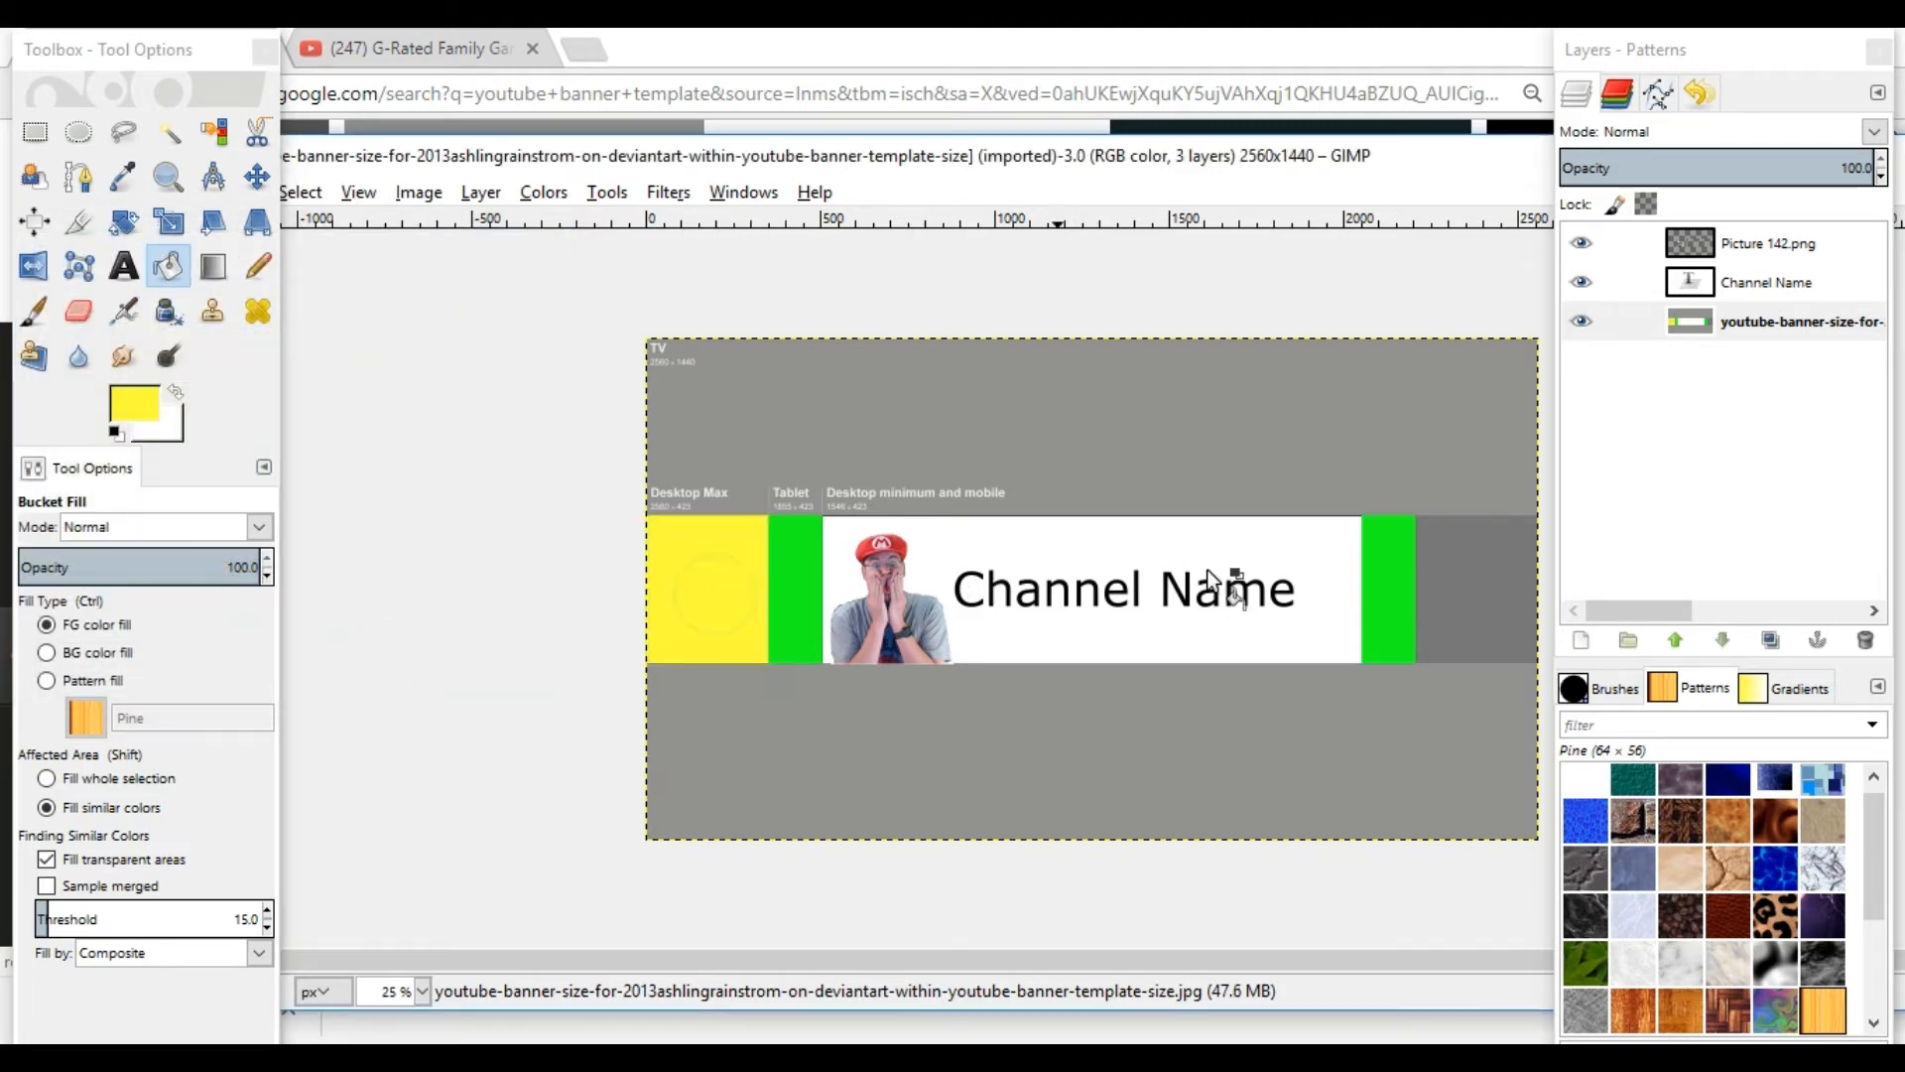
{"action": "left_click", "coordinate": [1474, 583]}
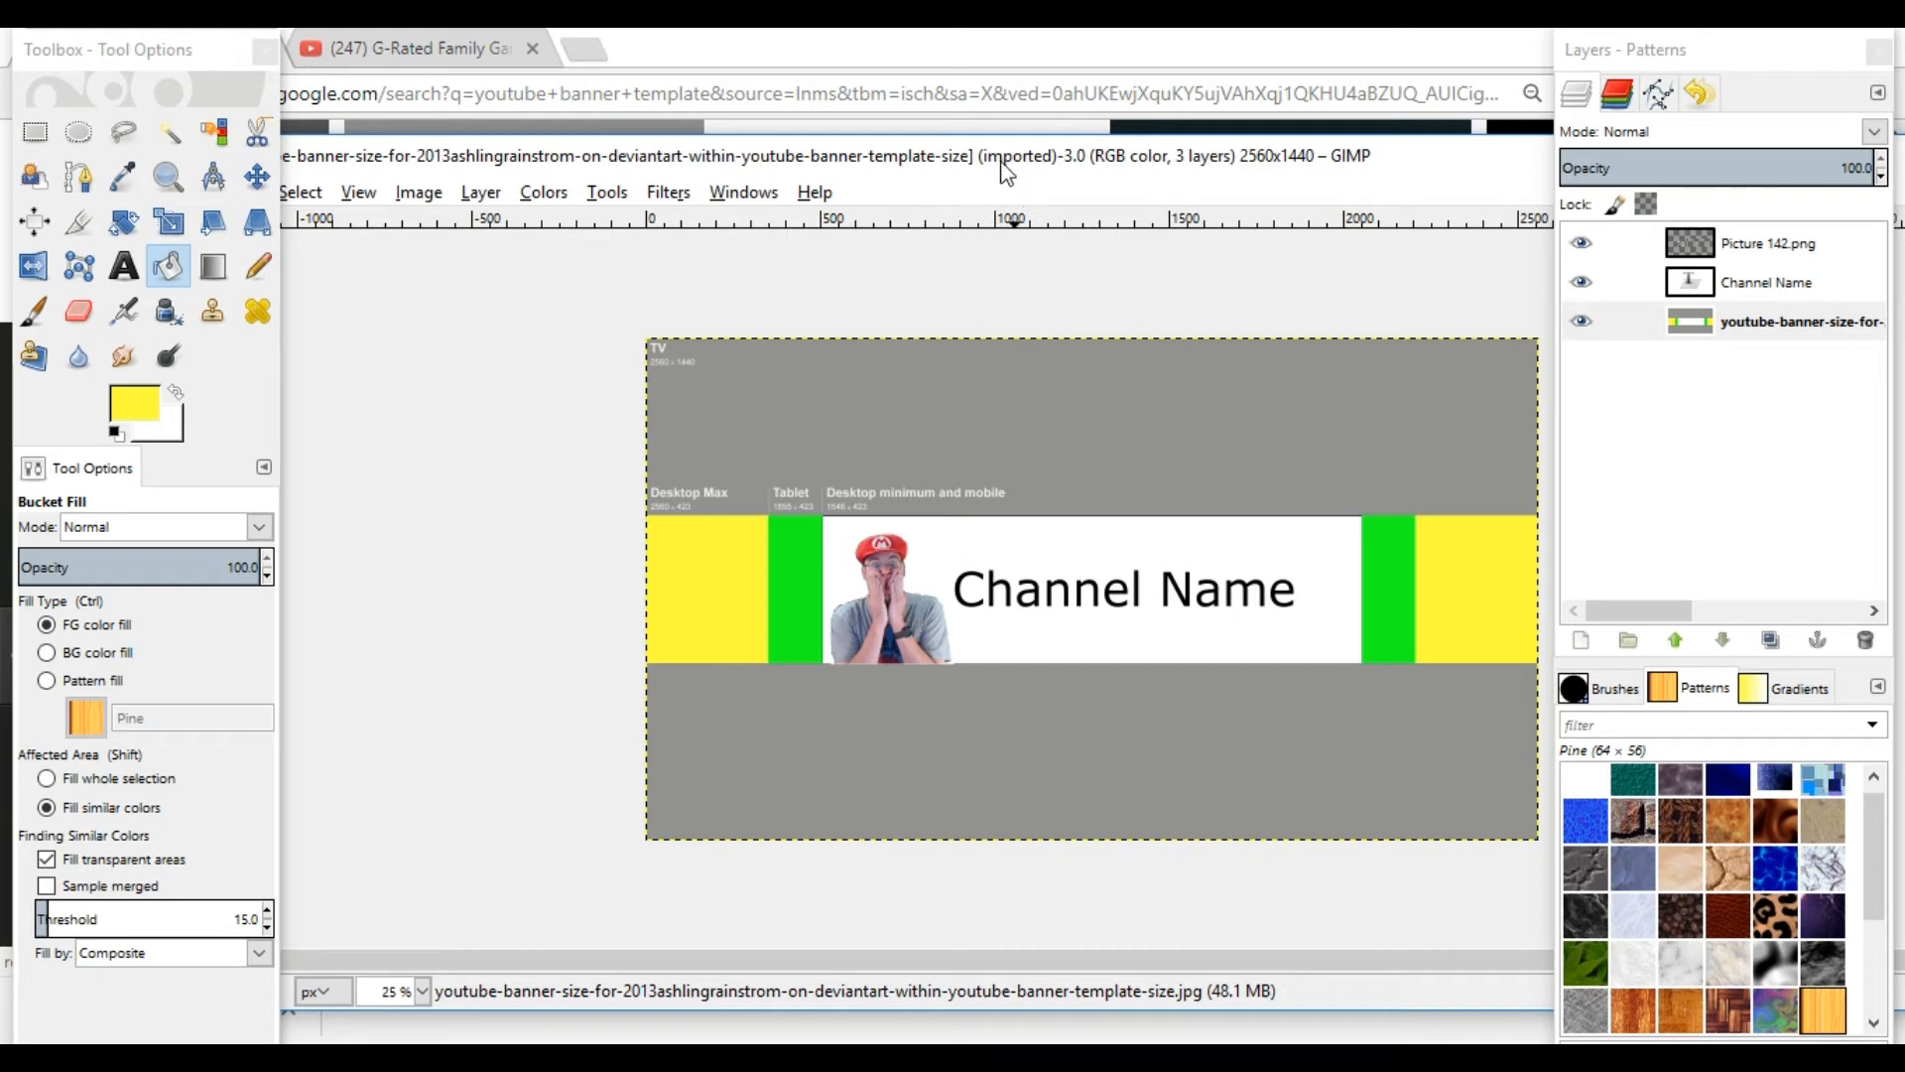
Add the text "Schedule" in black Sans over the yellow area at the banner's right end.
{"action": "left_click_drag", "start_coordinate": [1008, 173], "coordinate": [868, 171]}
{"action": "key", "text": "t"}
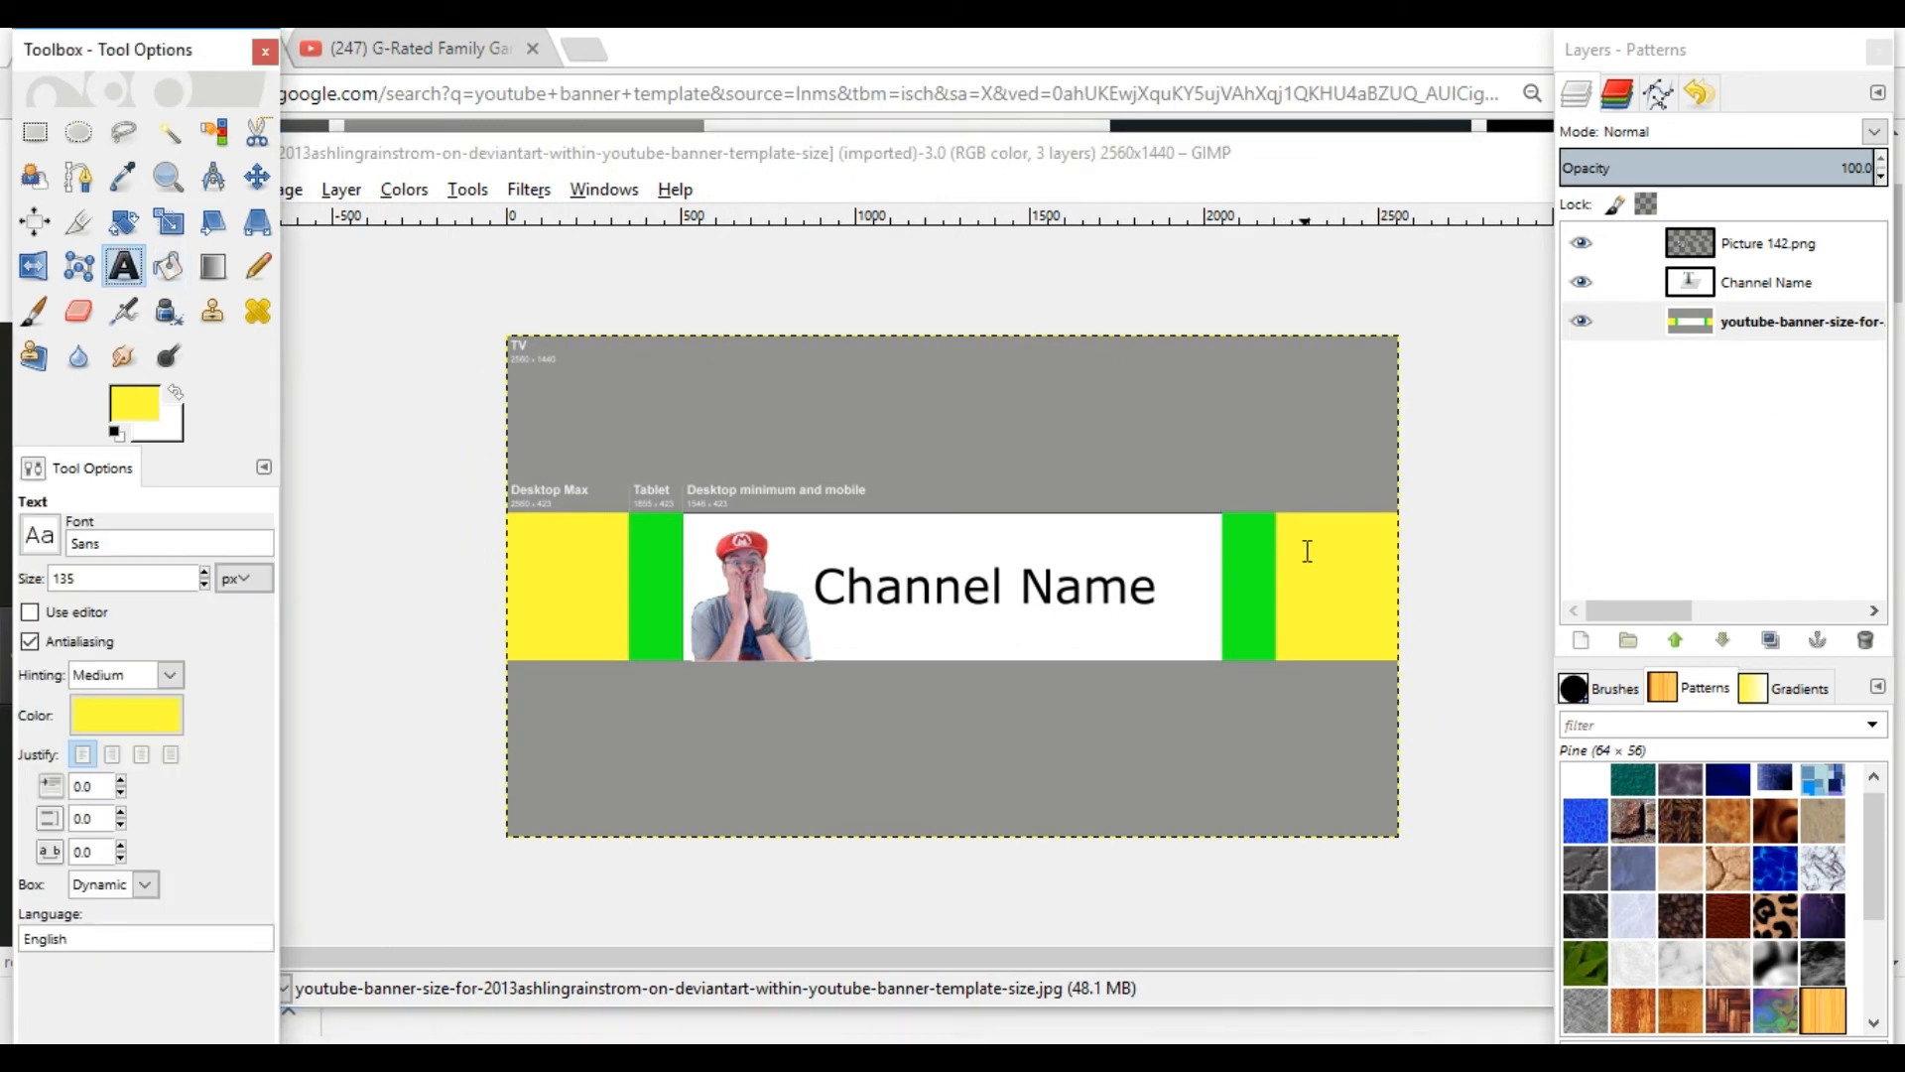
{"action": "left_click", "coordinate": [129, 397]}
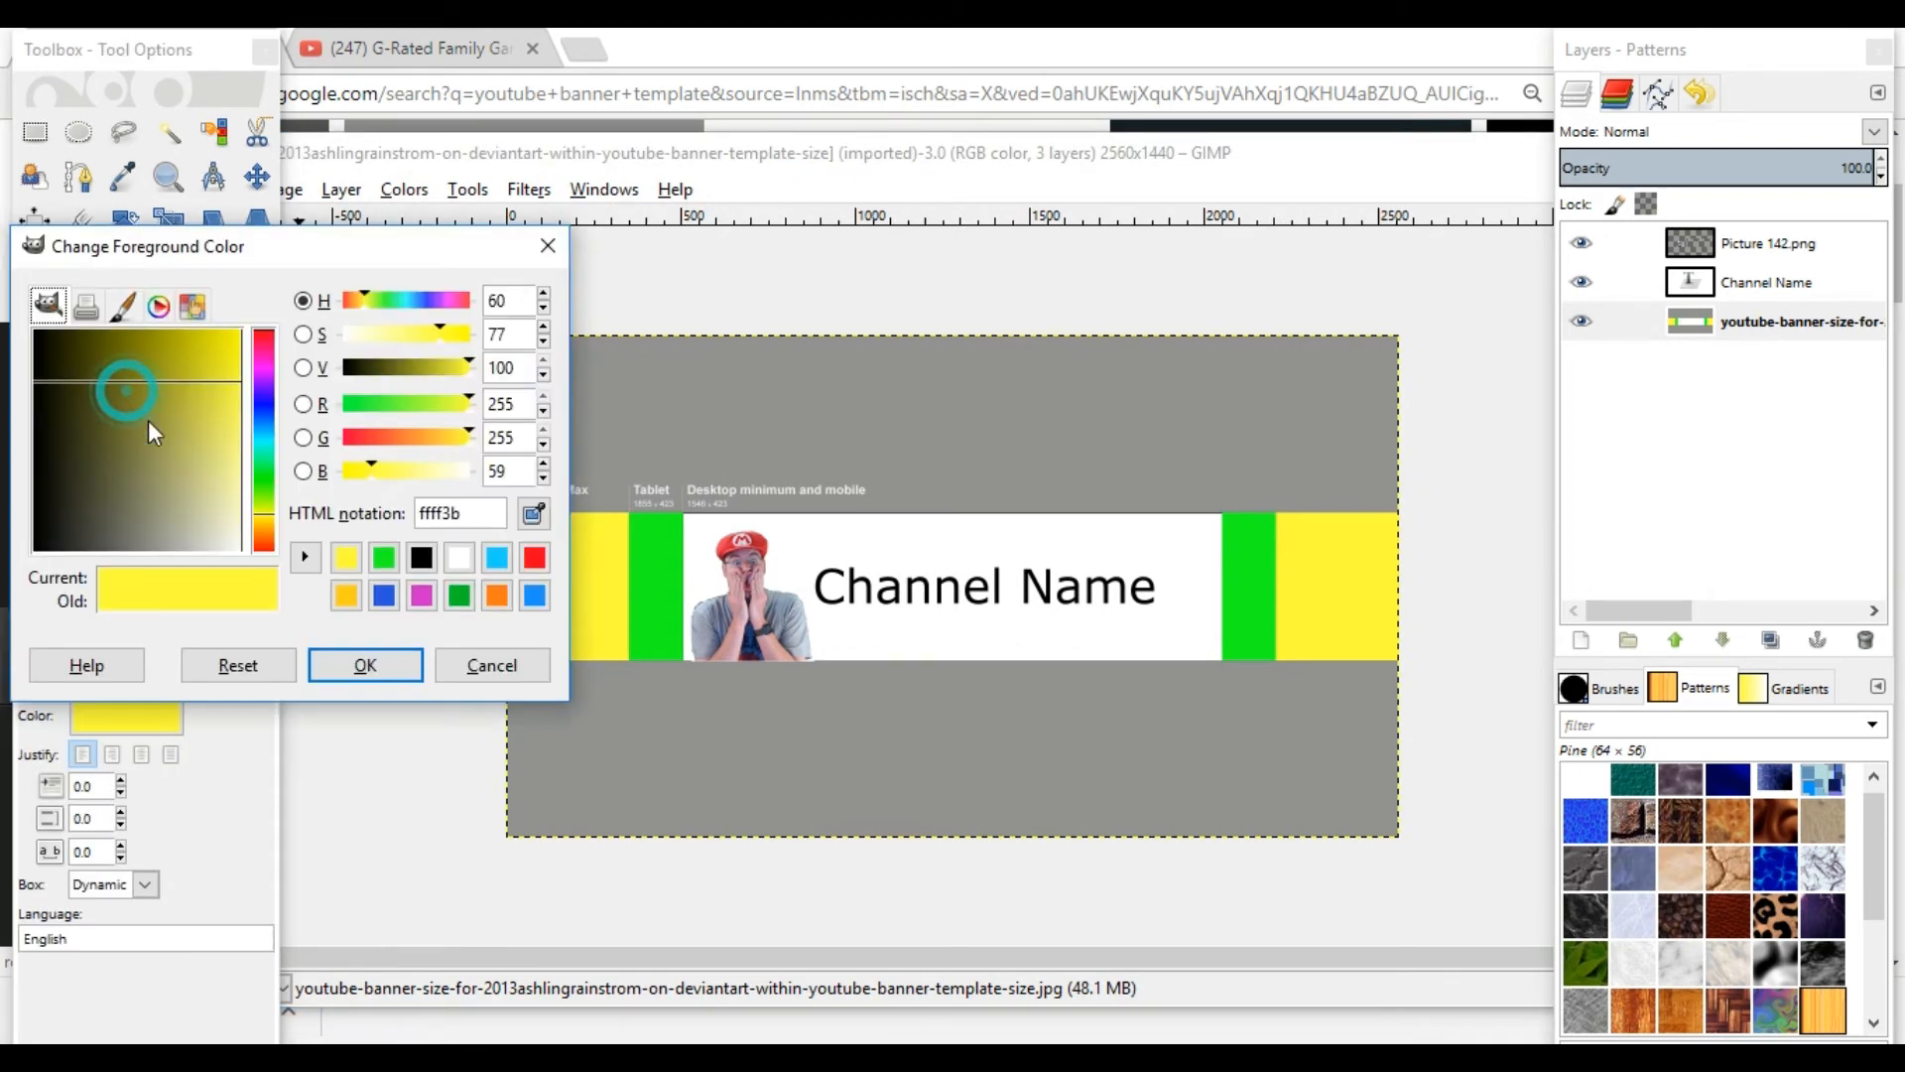
{"action": "left_click", "coordinate": [422, 559]}
{"action": "left_click", "coordinate": [365, 665]}
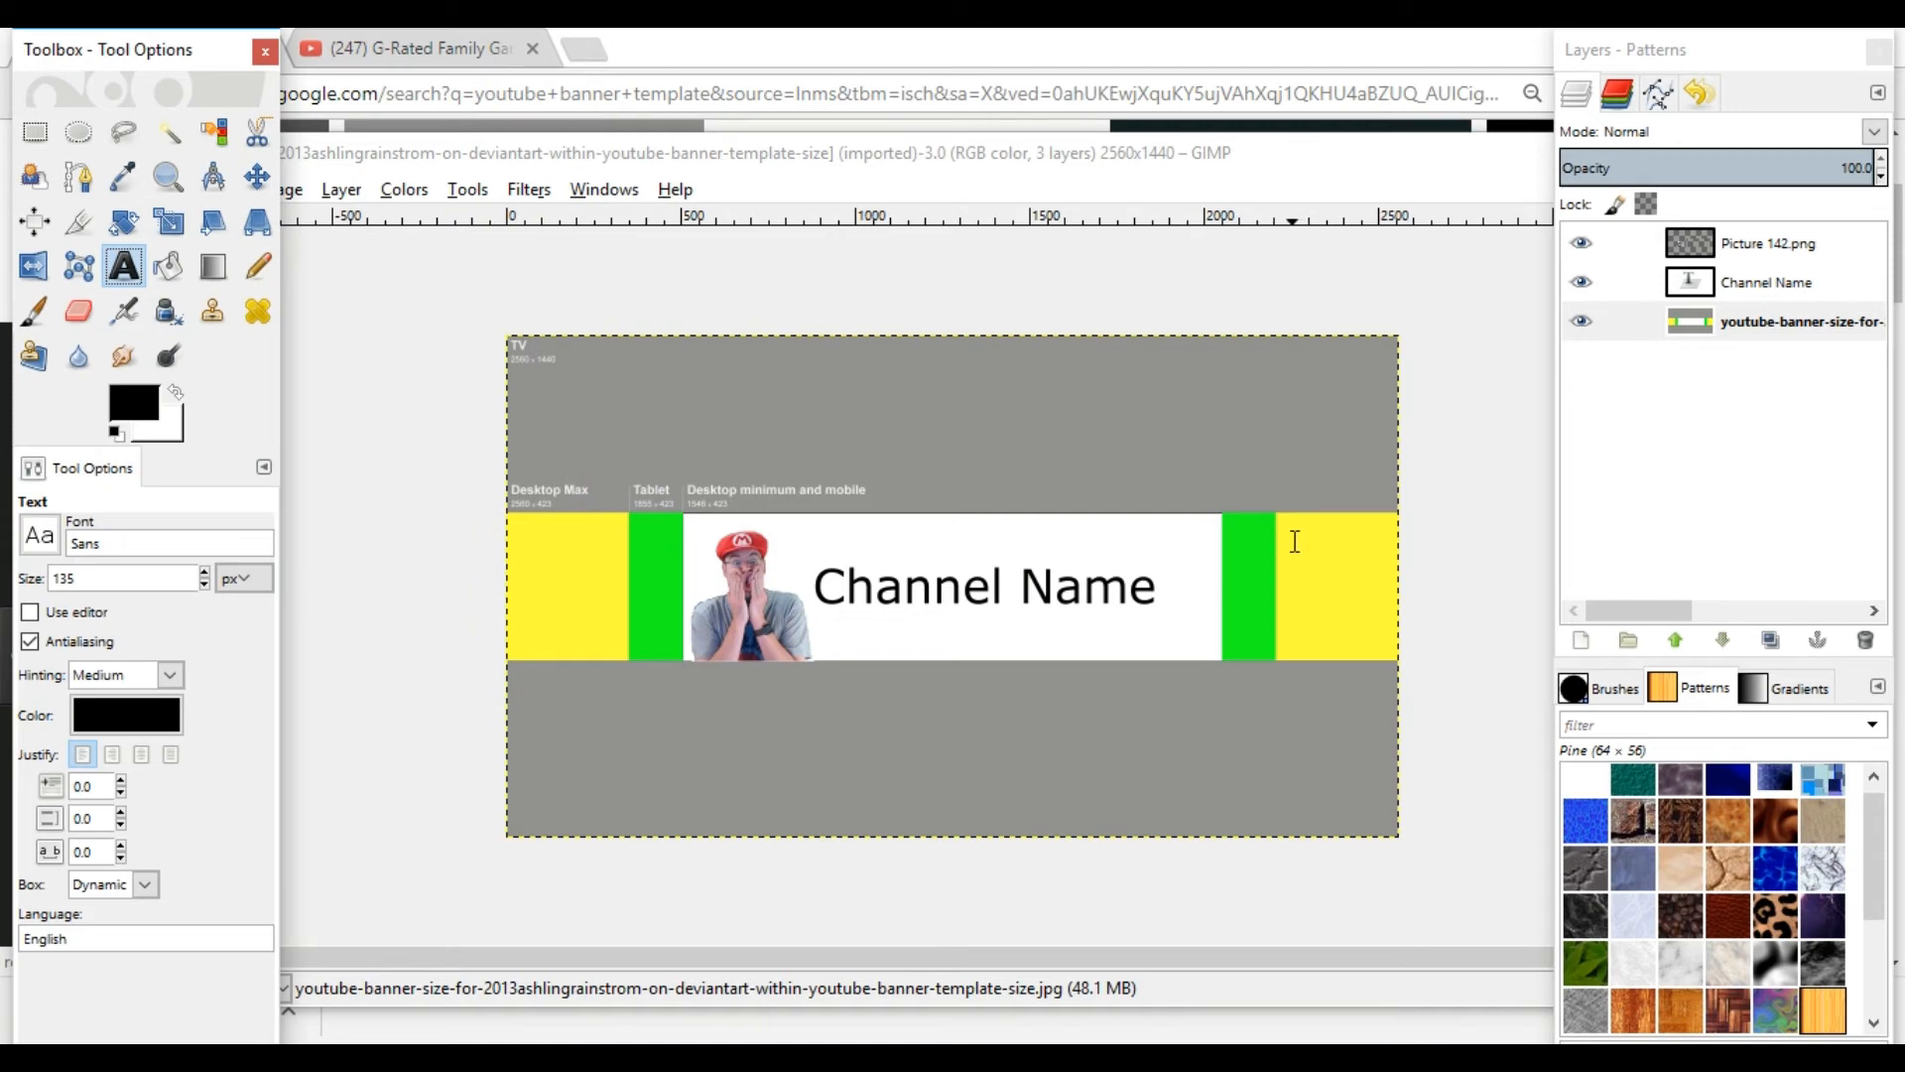
{"action": "left_click", "coordinate": [1295, 540]}
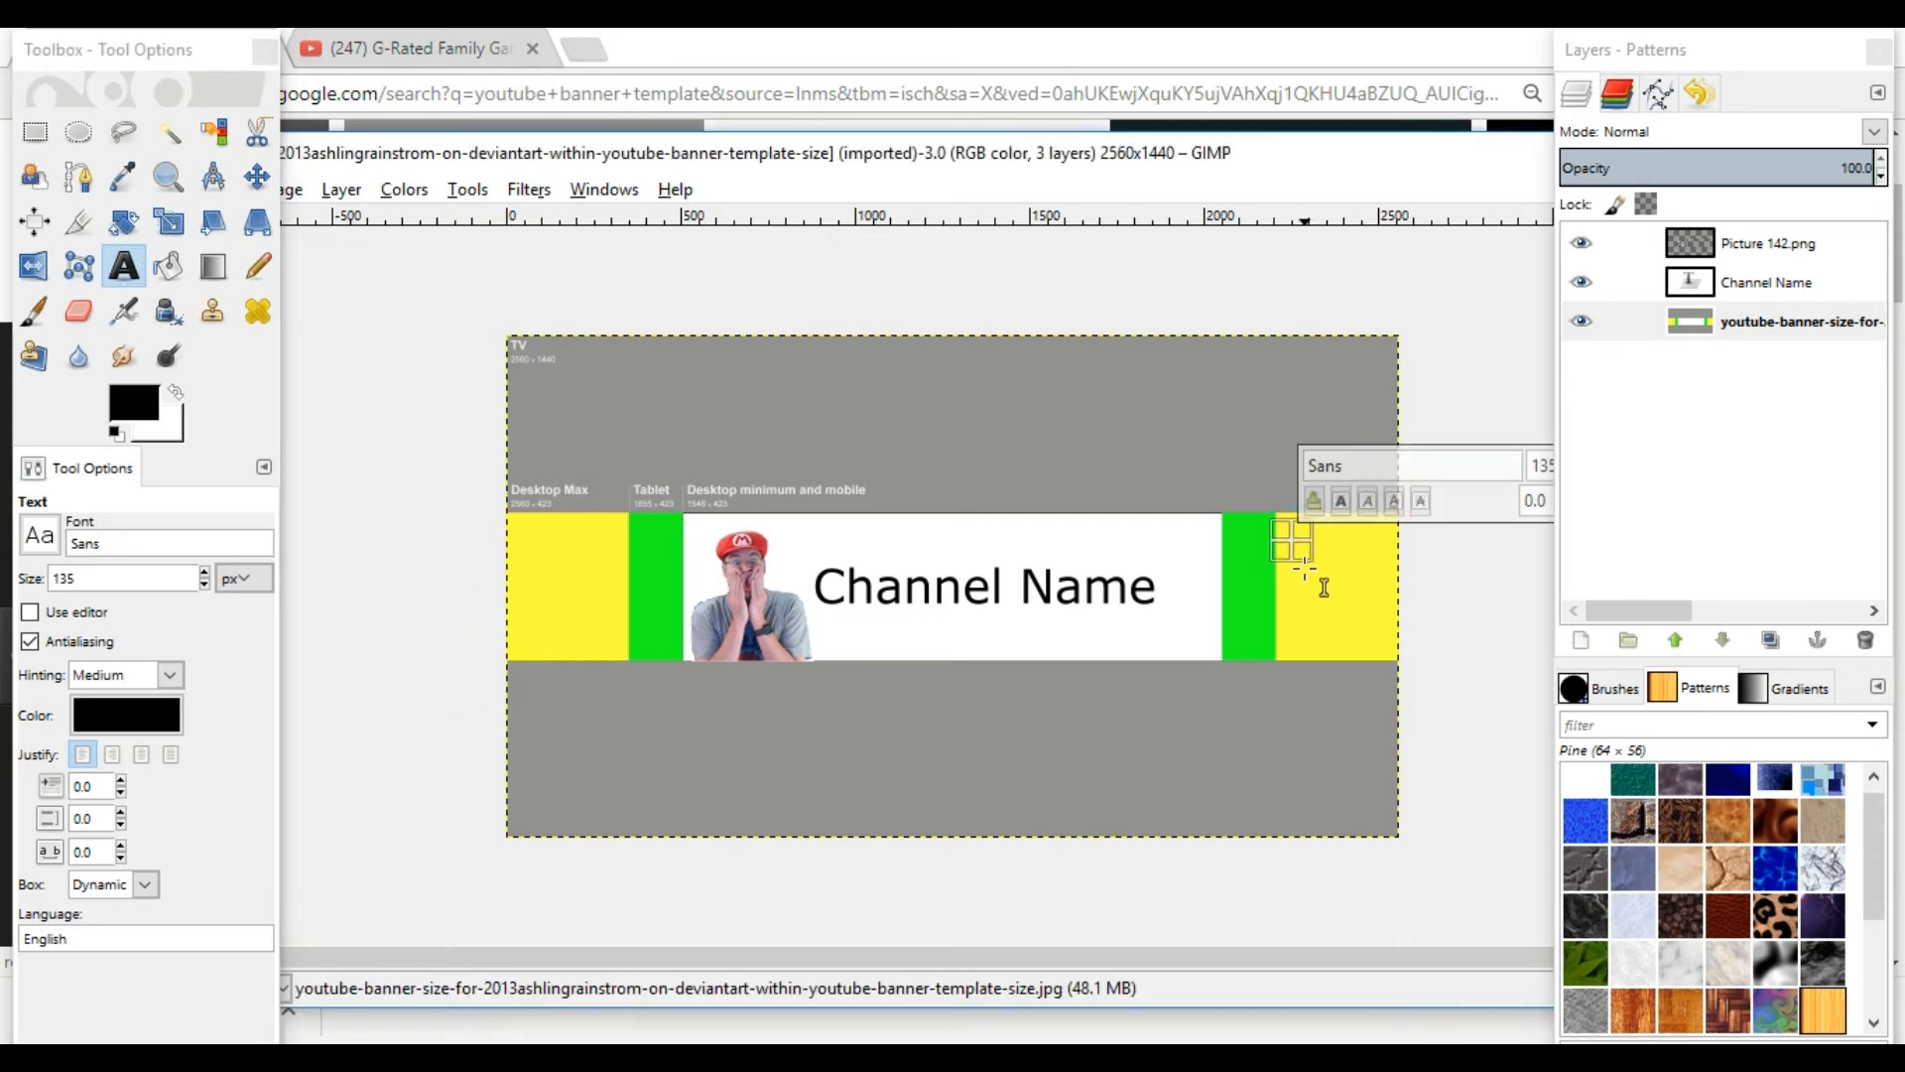
{"action": "type", "text": "Schedule"}
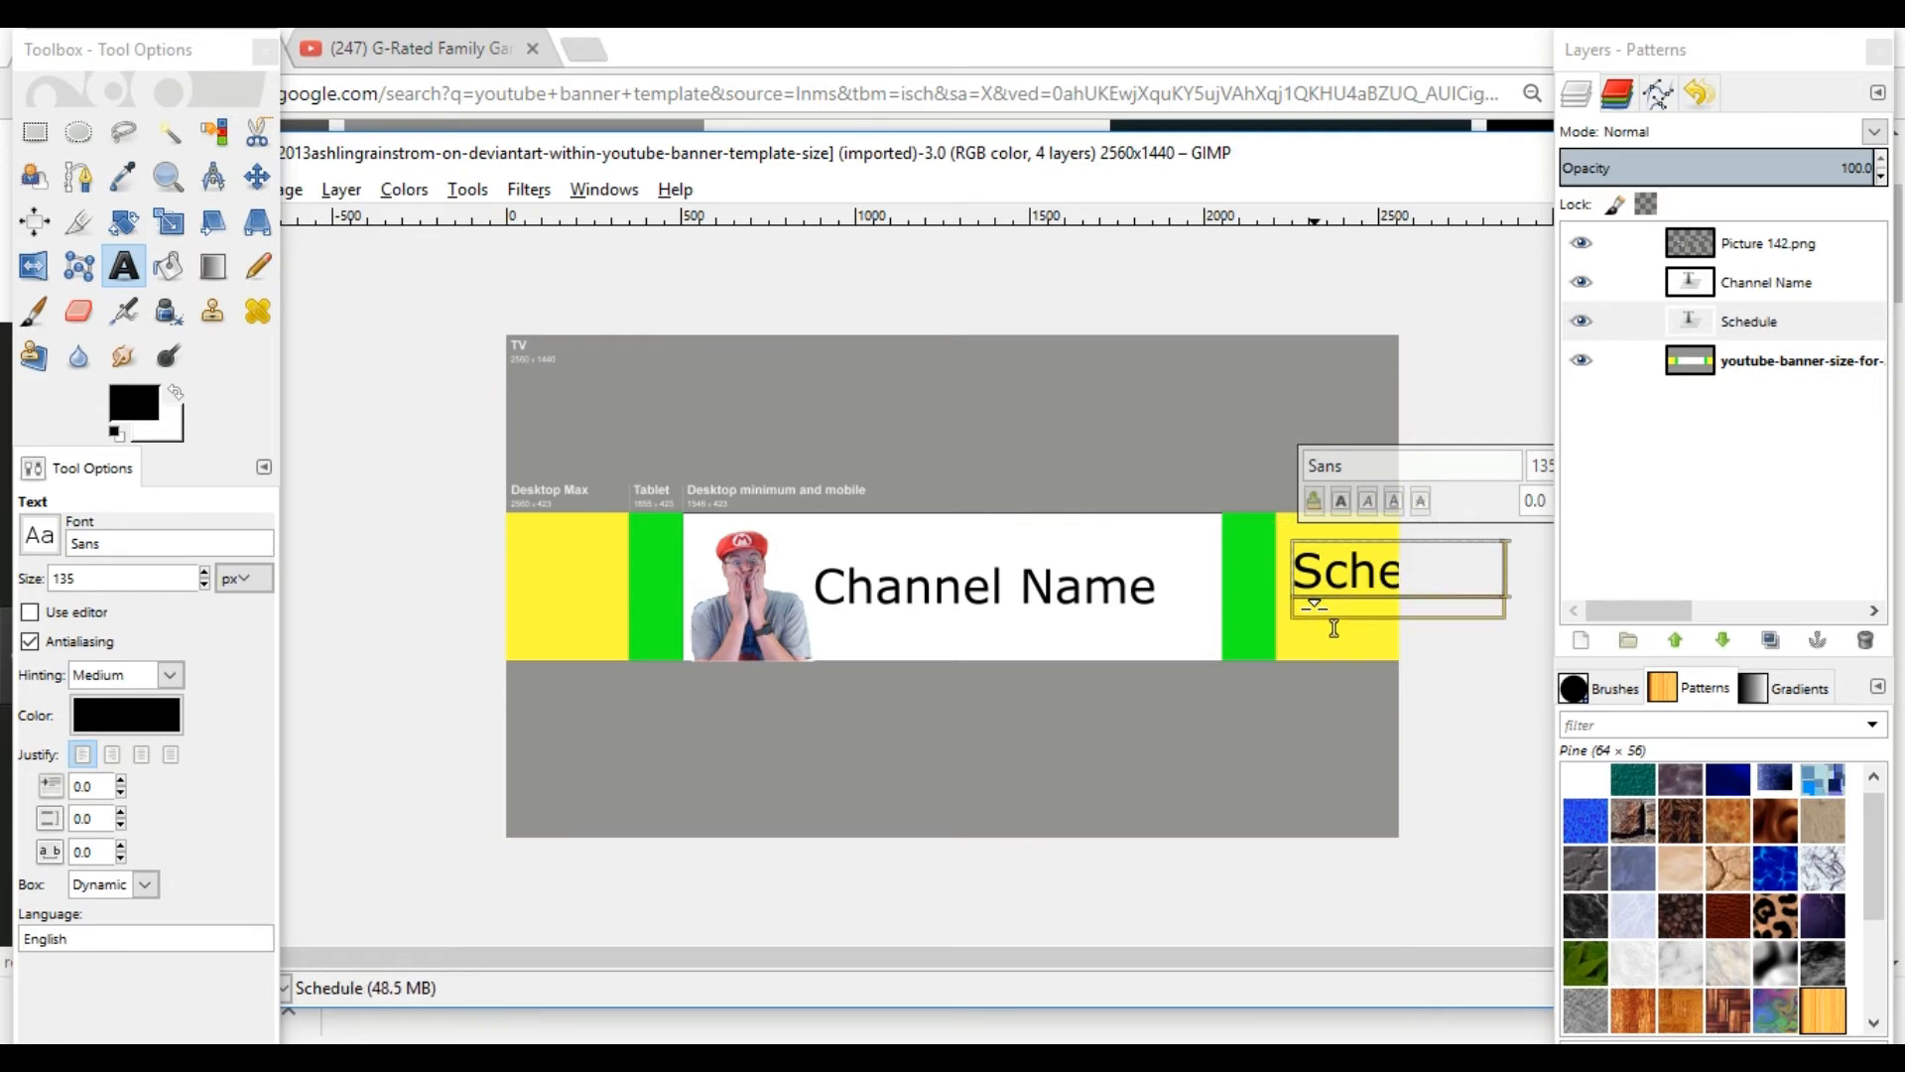
Reduce the "Schedule" text size to 57 px to fit it inside the yellow area.
{"action": "left_click", "coordinate": [203, 583]}
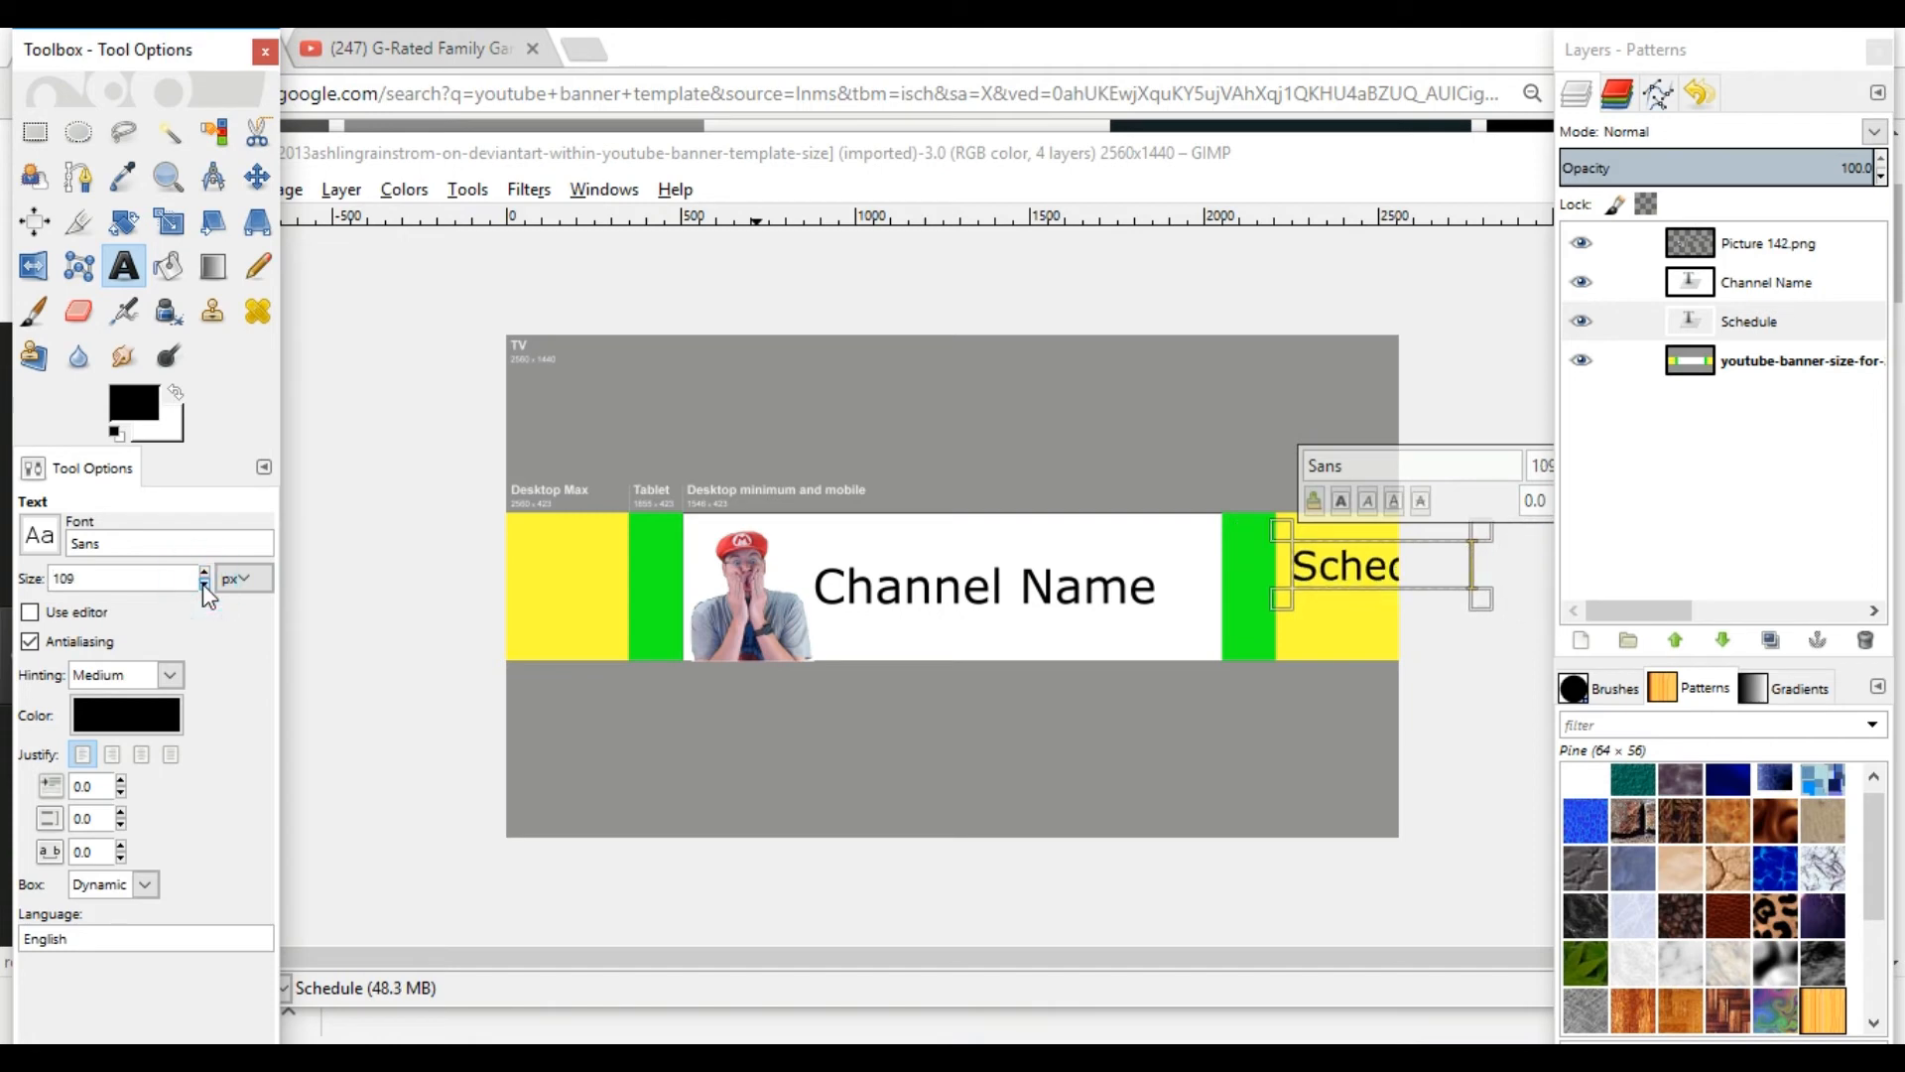
{"action": "left_click", "coordinate": [206, 569]}
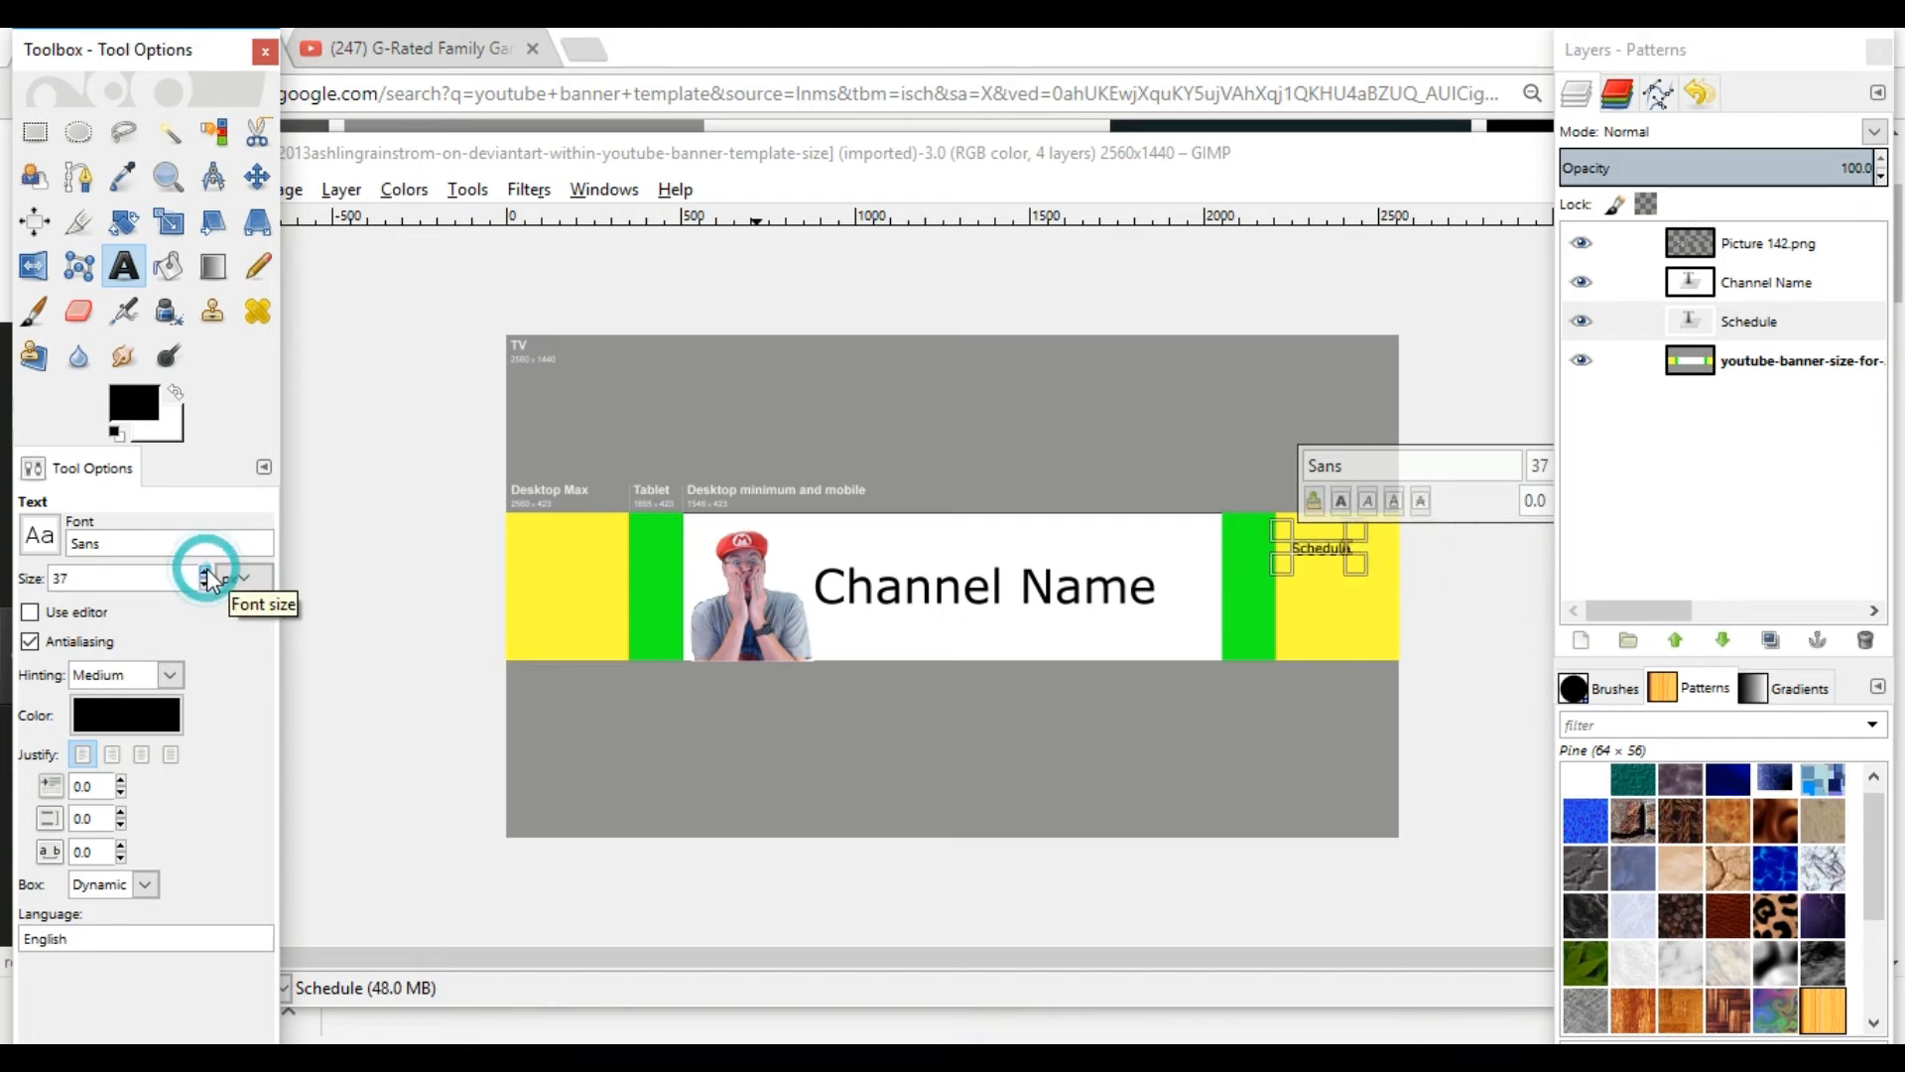
{"action": "left_click", "coordinate": [206, 568]}
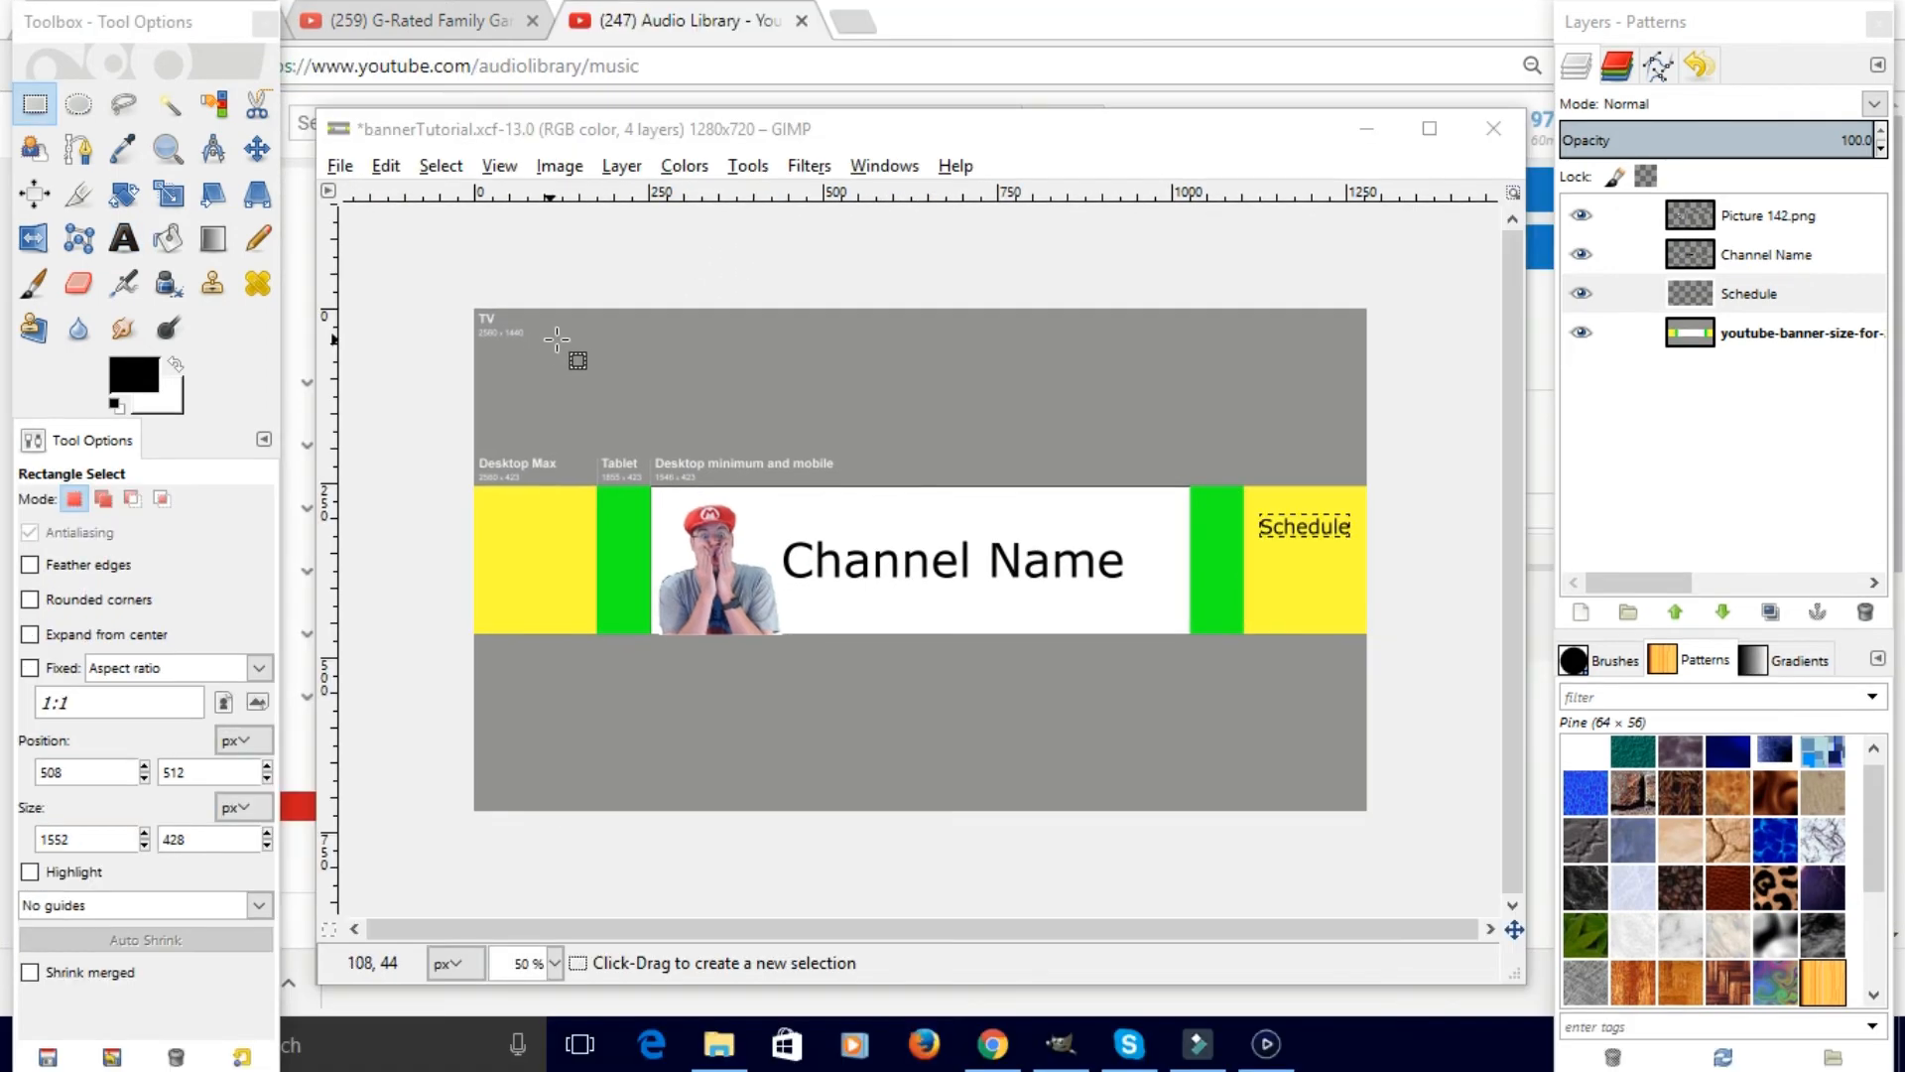
Fill the gray TV area above the banner strip with white and airbrush white over the leftover template labels.
{"action": "scroll", "coordinate": [556, 327], "scroll_direction": "up", "scroll_amount": 1}
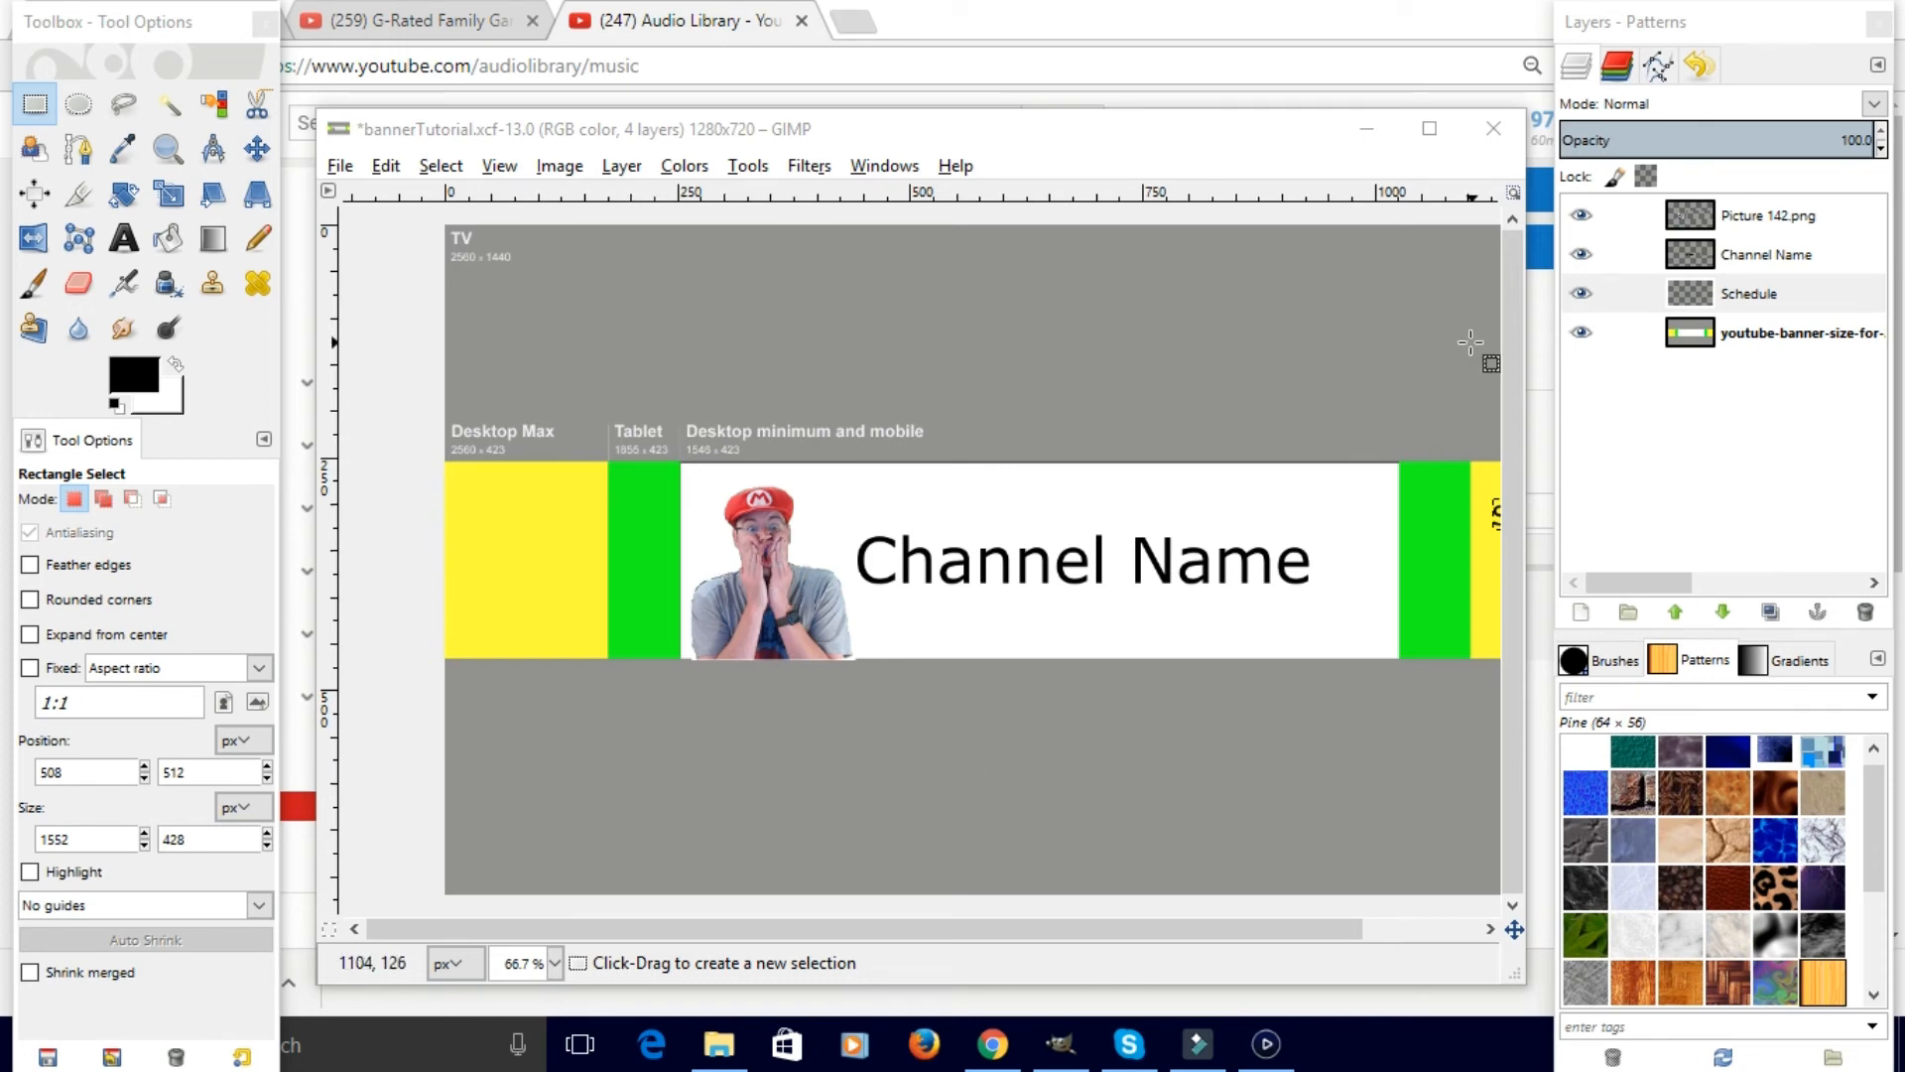
{"action": "left_click", "coordinate": [169, 240]}
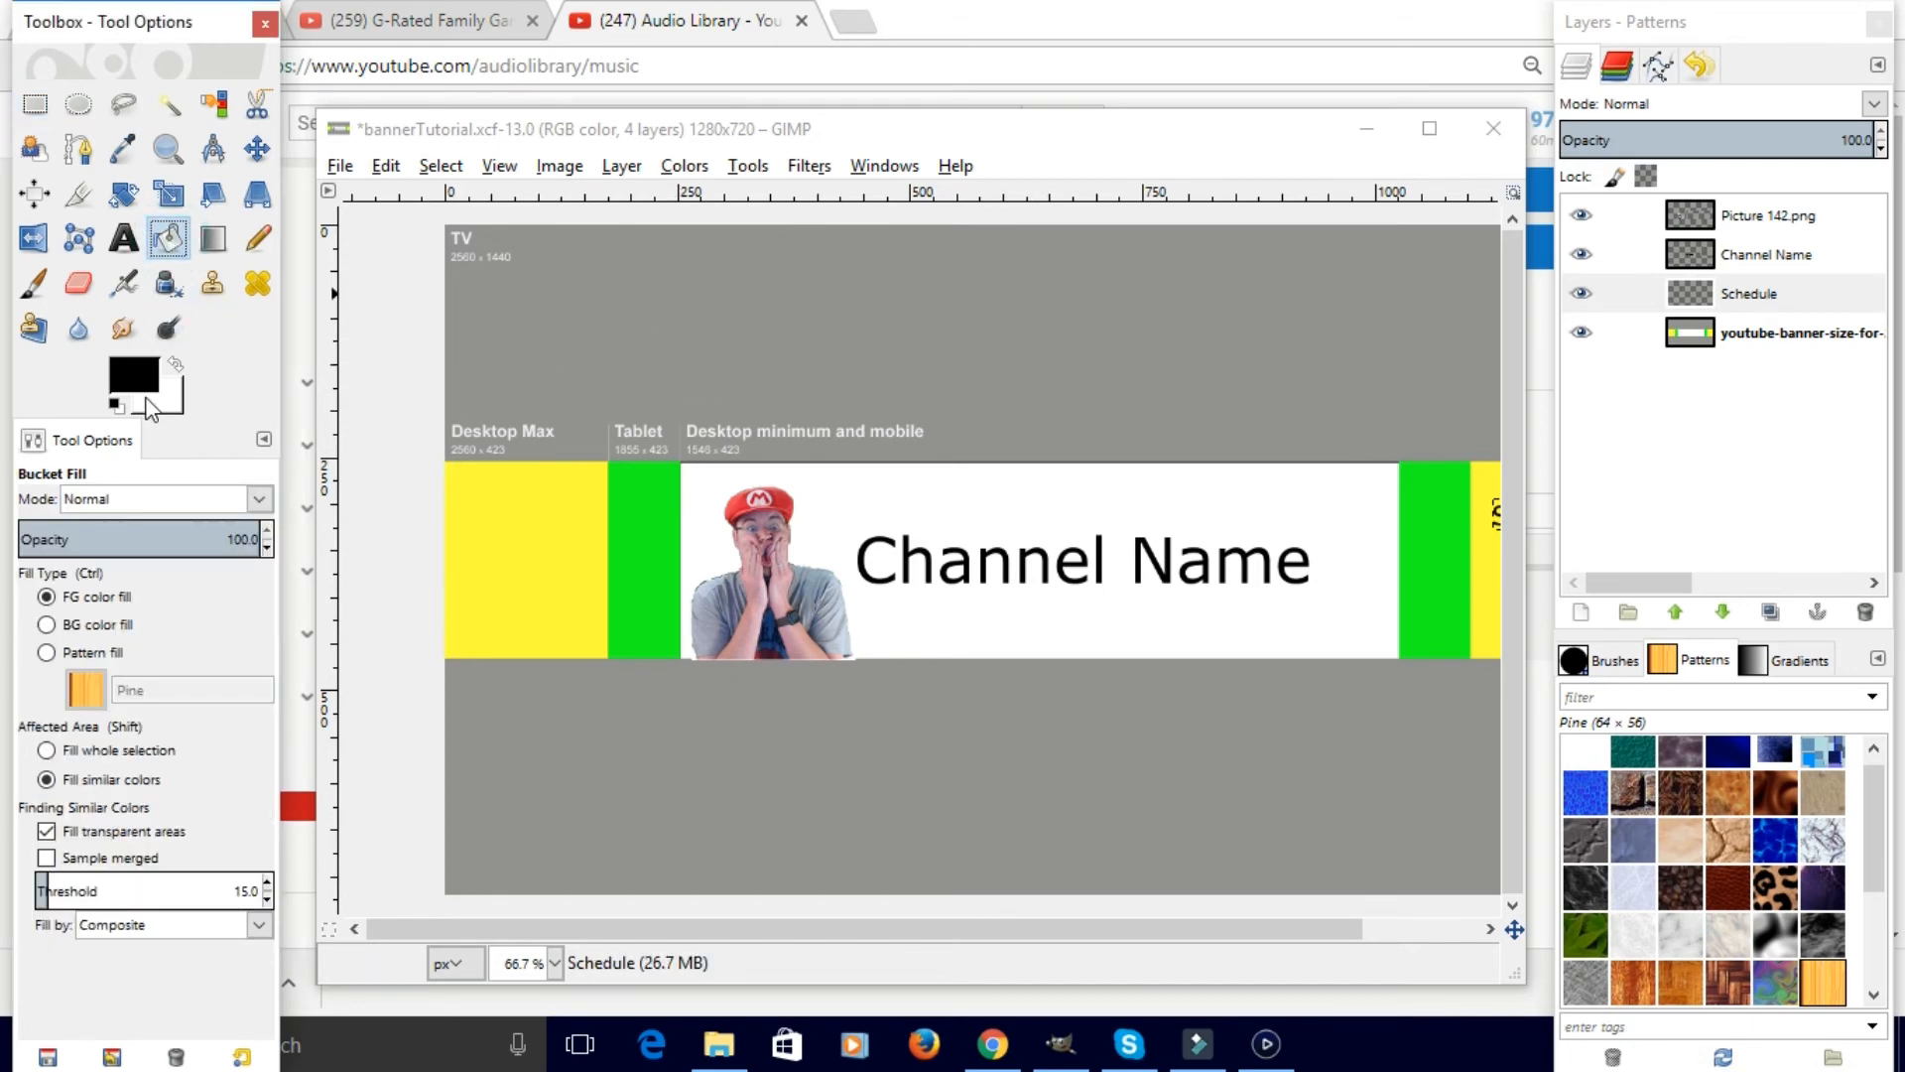
{"action": "left_click", "coordinate": [144, 385]}
{"action": "left_click", "coordinate": [459, 529]}
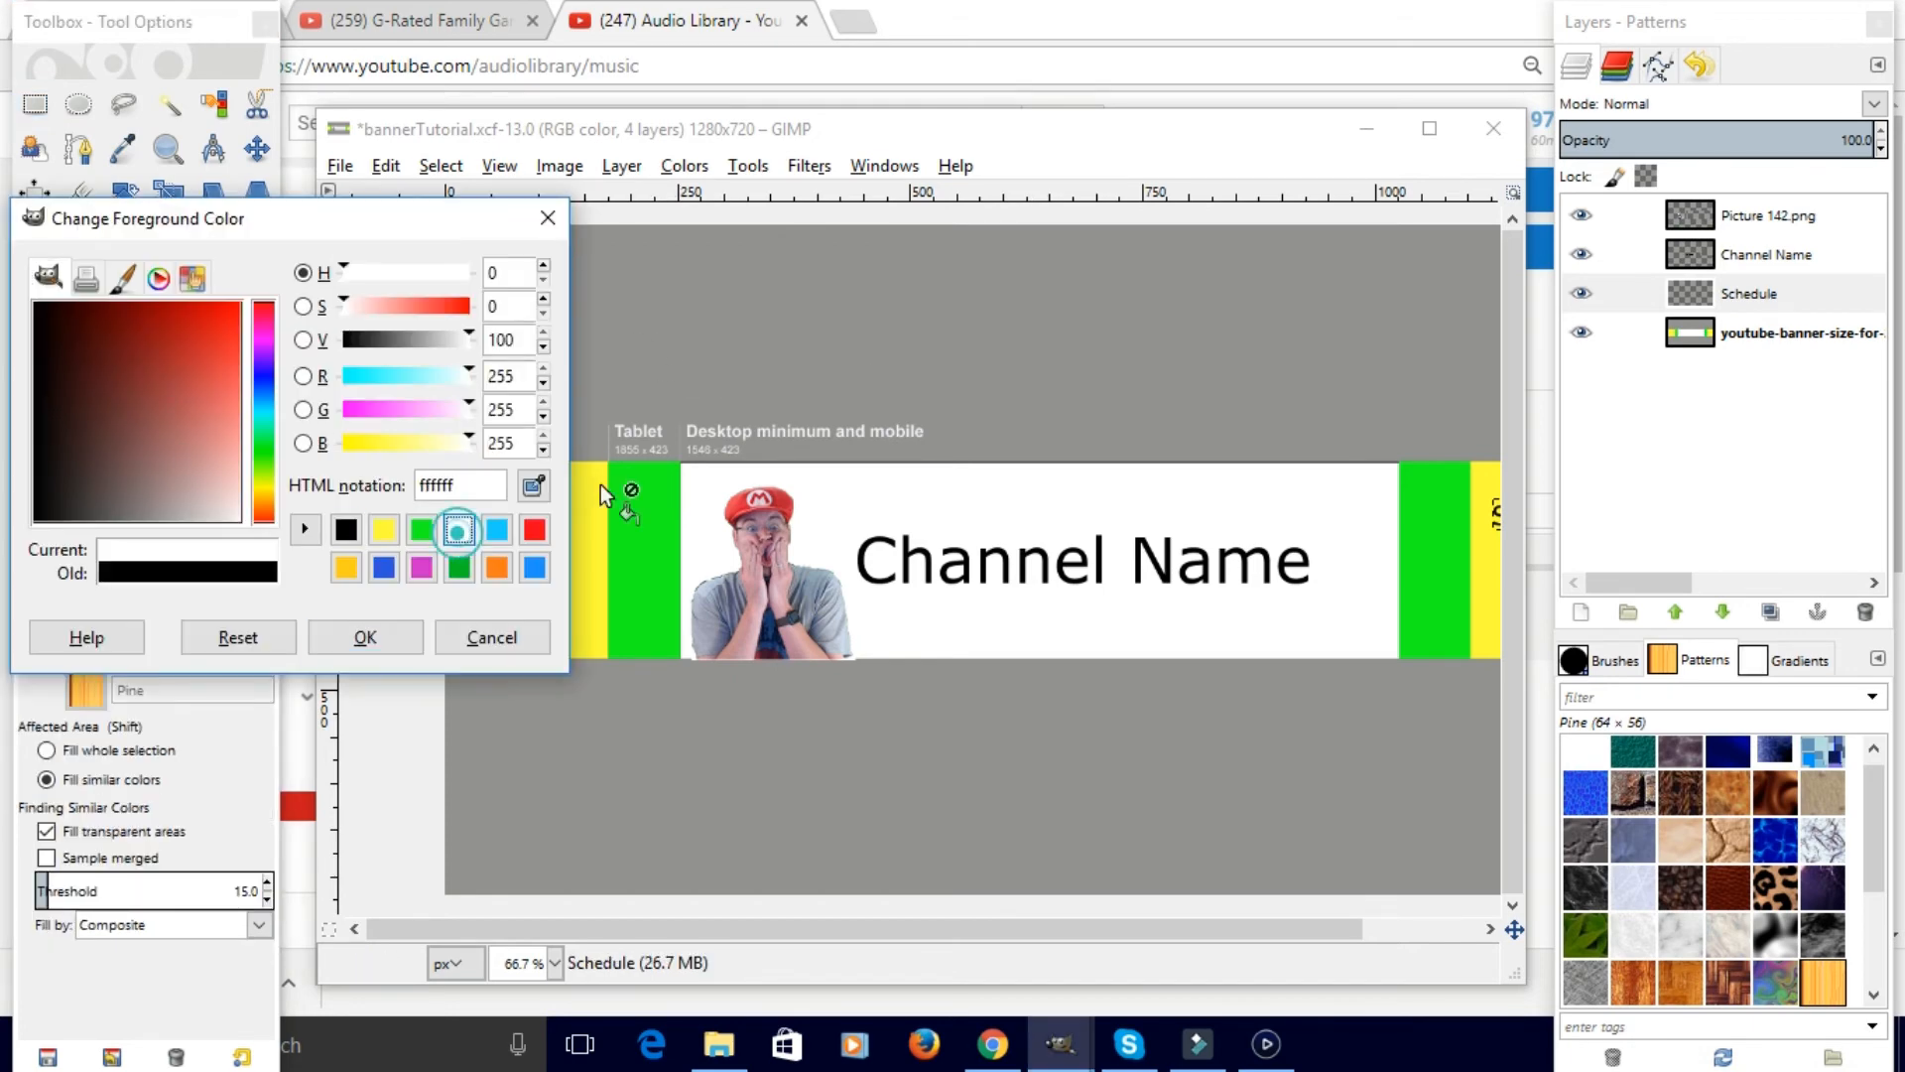
{"action": "key", "text": "Return"}
{"action": "left_click", "coordinate": [836, 347]}
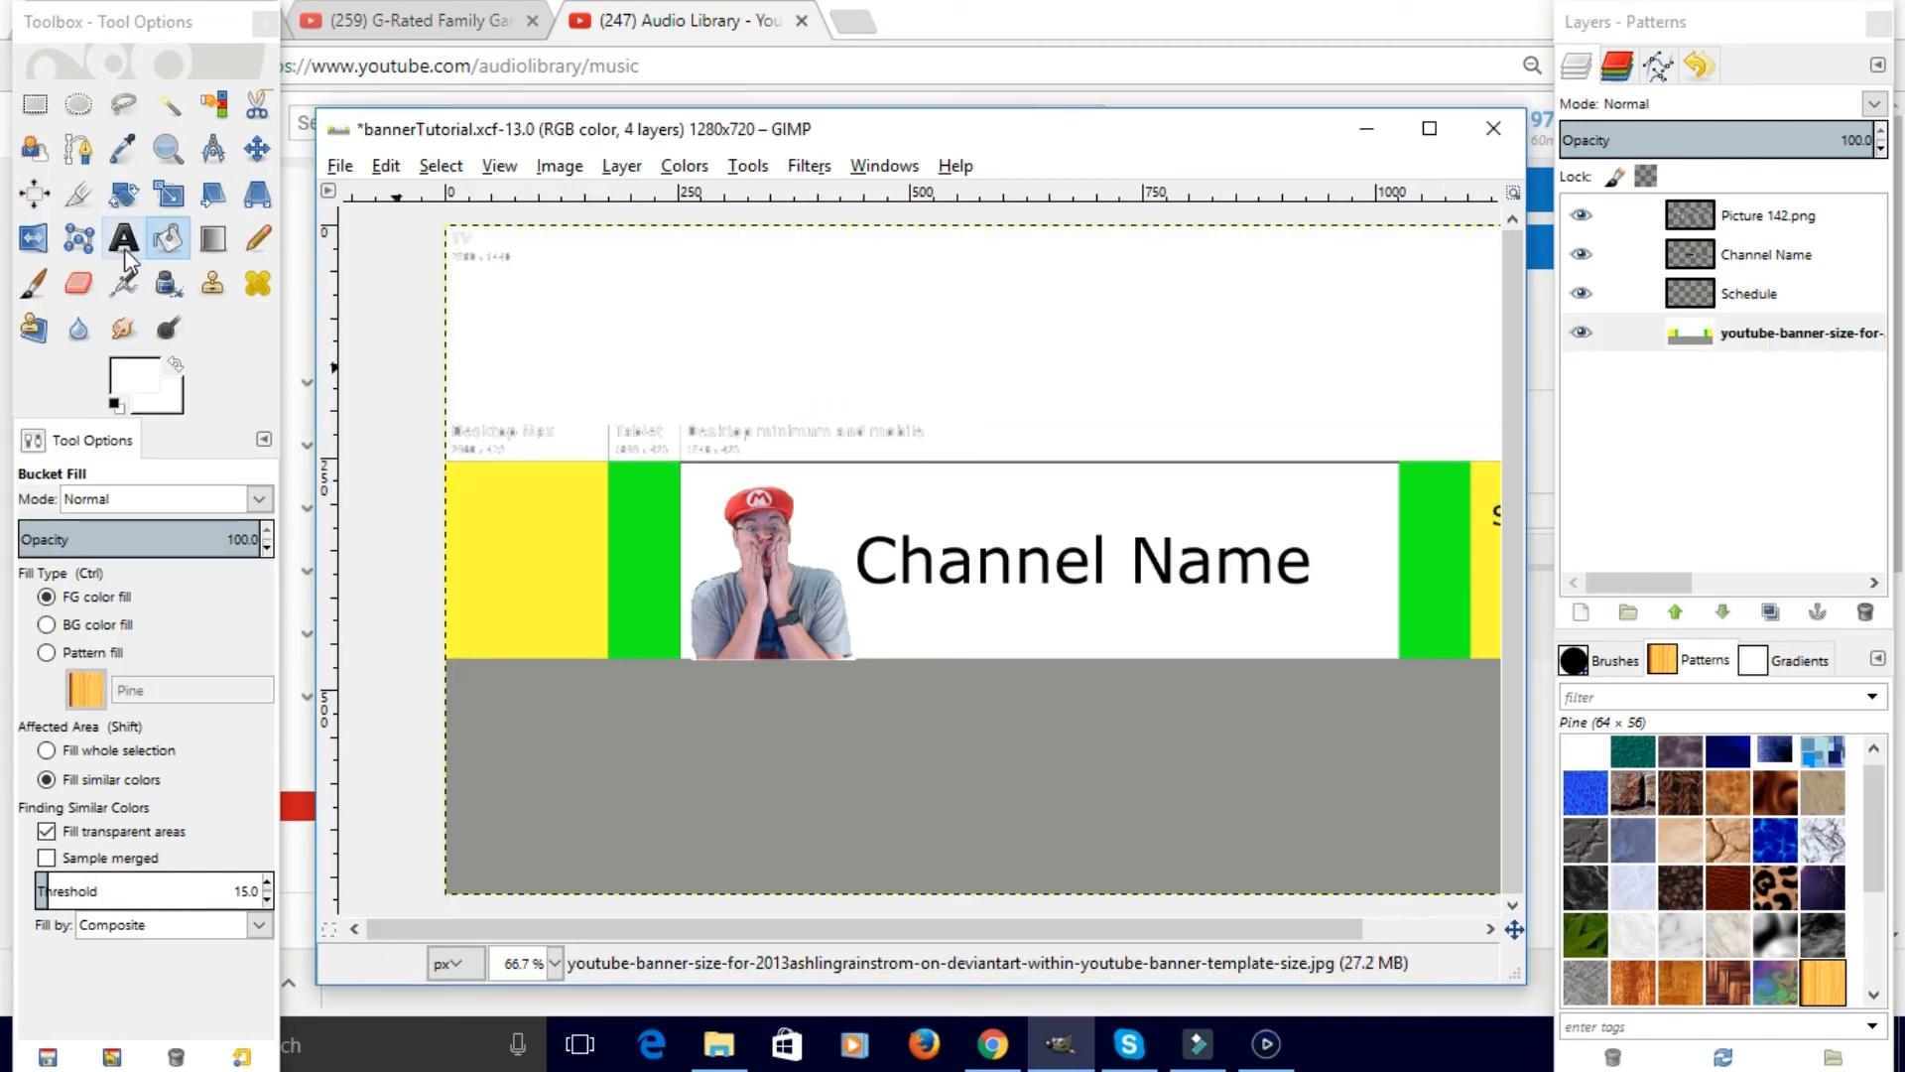
{"action": "left_click", "coordinate": [125, 283]}
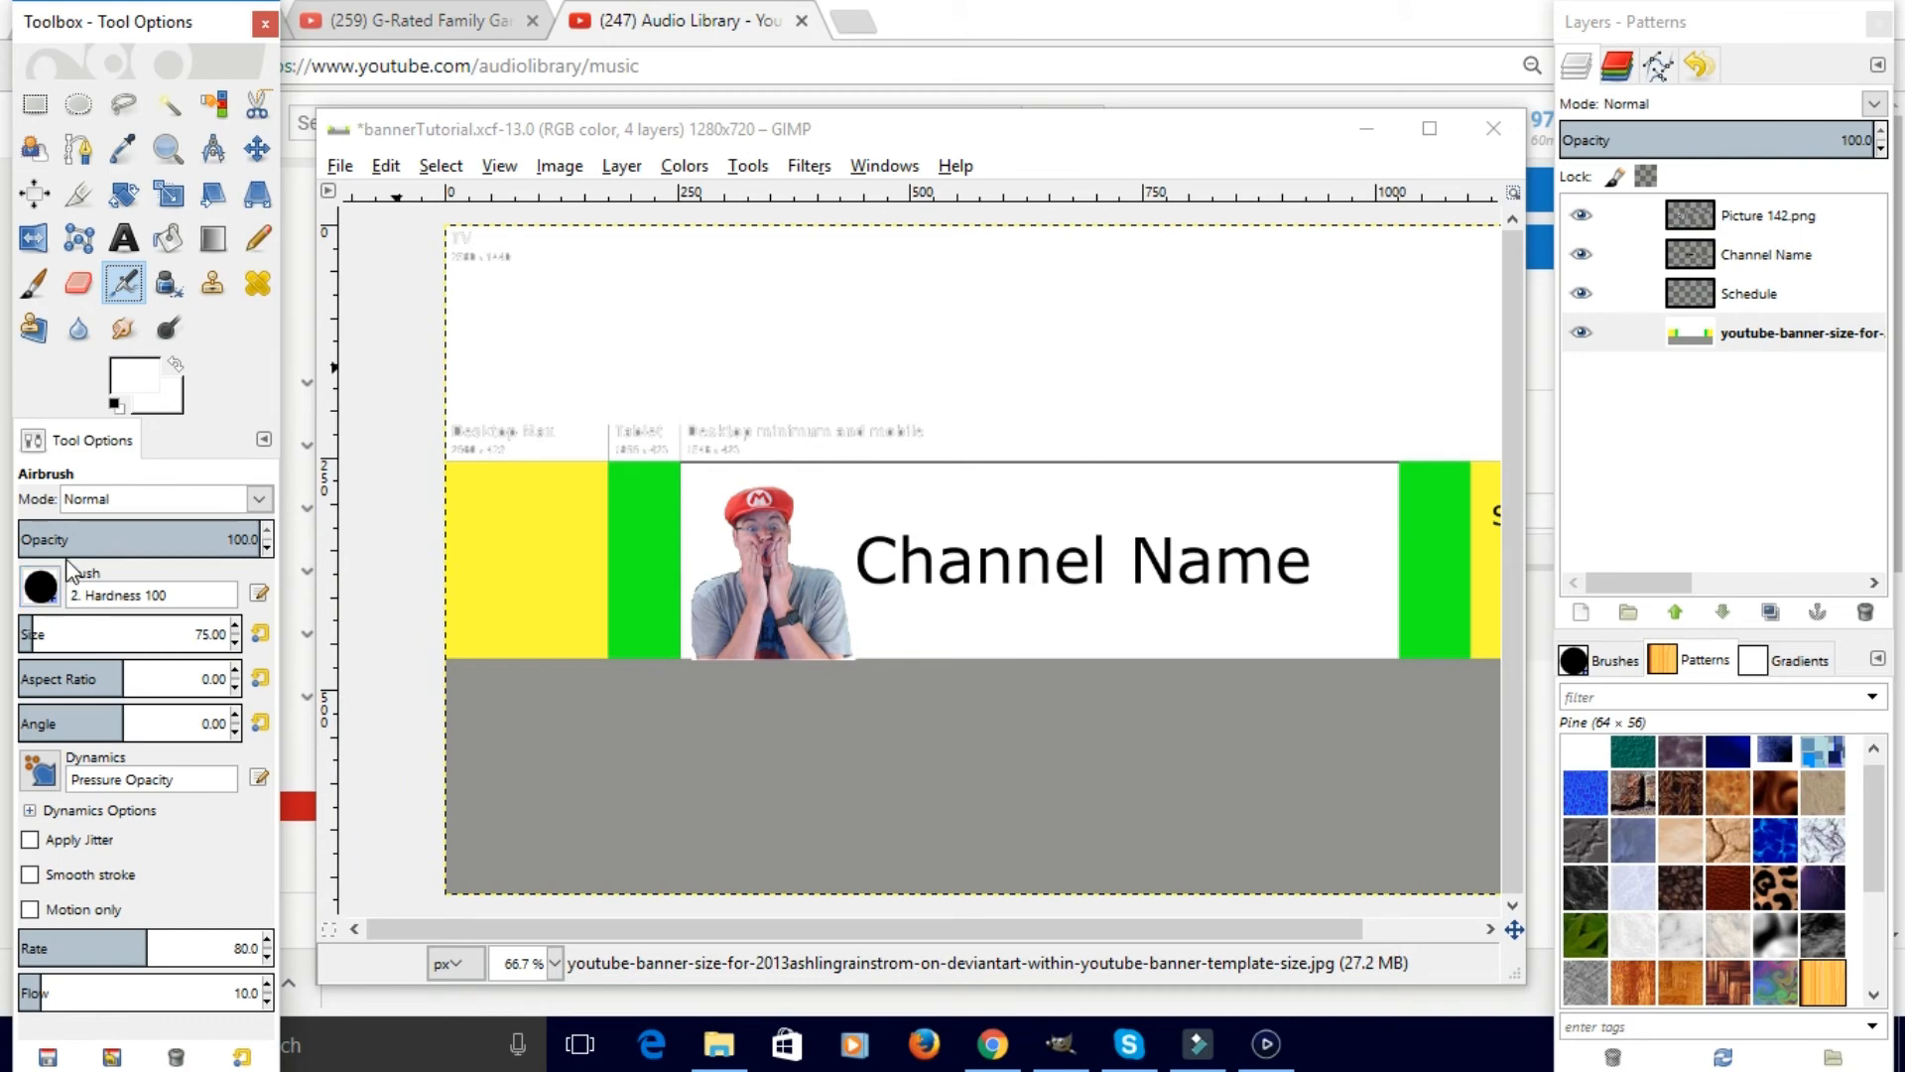
{"action": "mouse_move", "coordinate": [779, 416]}
{"action": "left_mouse_down"}
{"action": "mouse_move", "coordinate": [889, 421]}
{"action": "mouse_move", "coordinate": [883, 392]}
{"action": "left_mouse_up"}
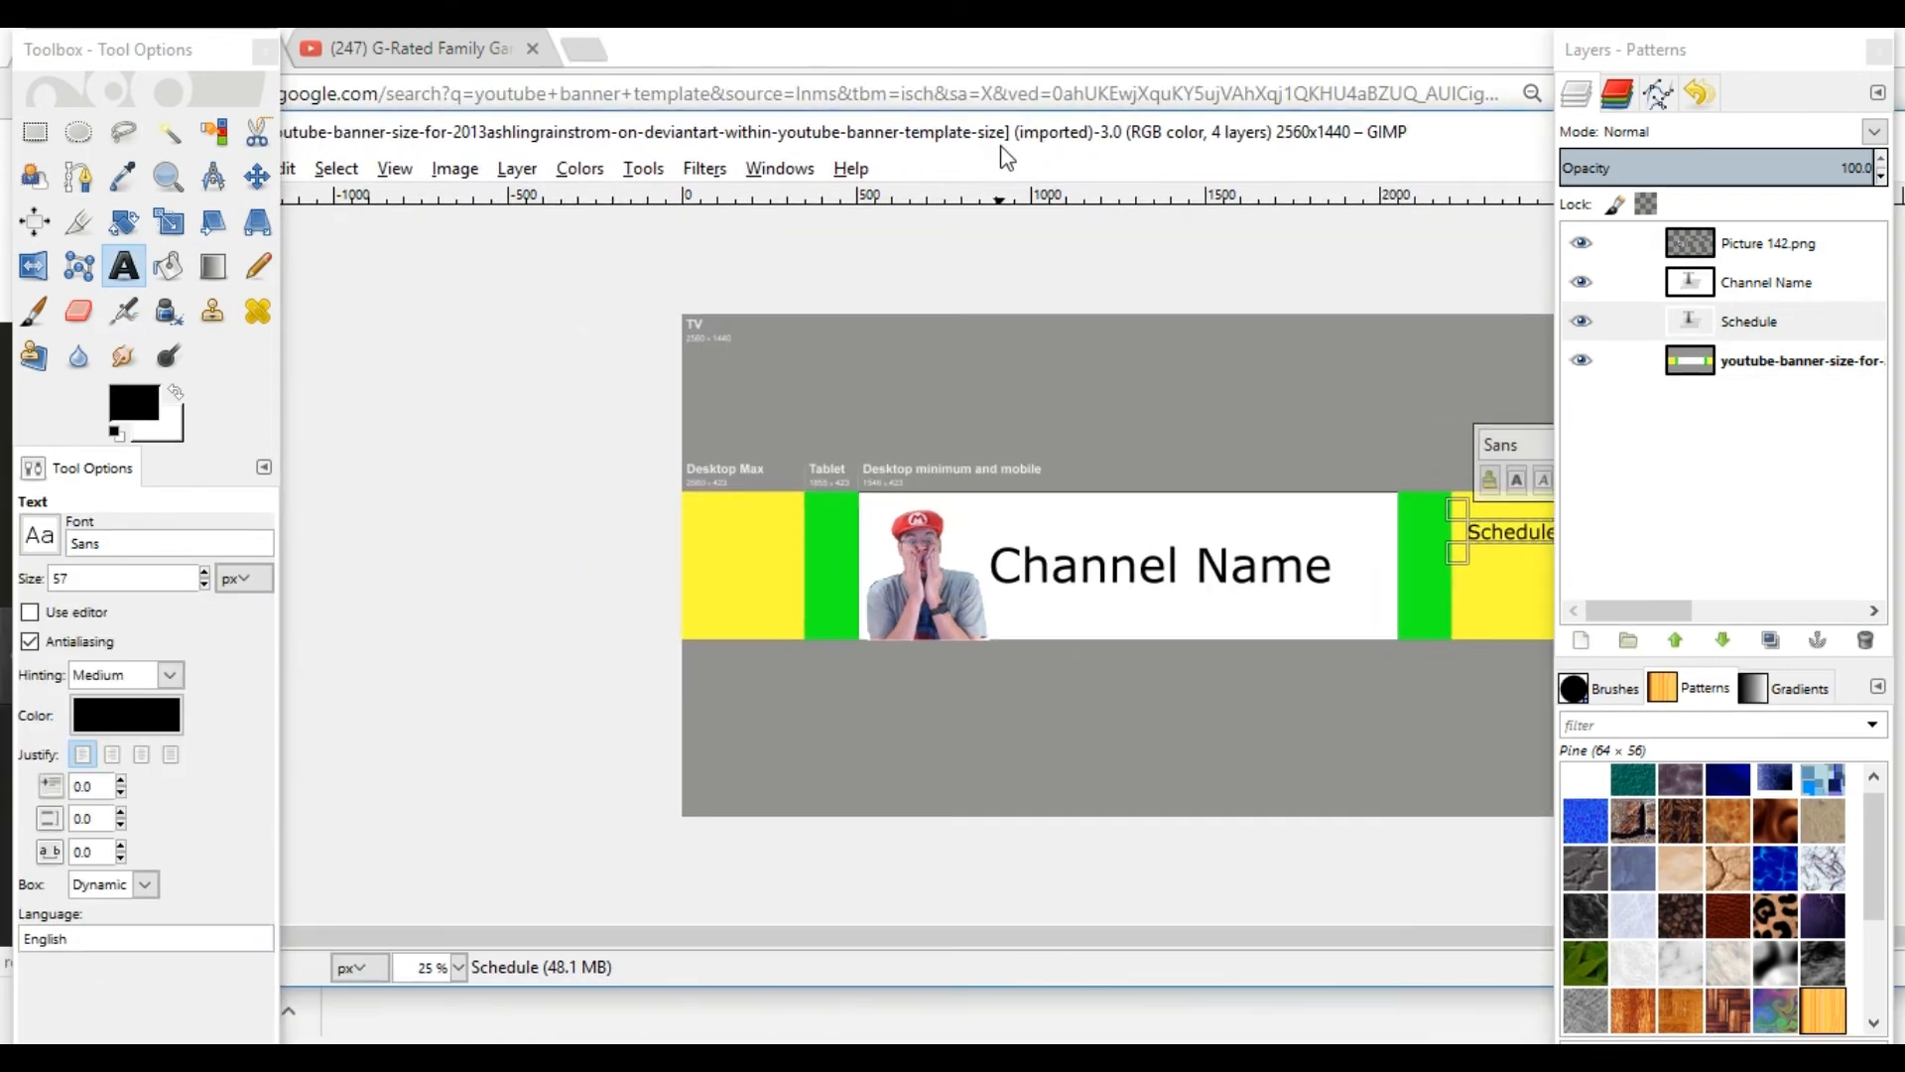
Save the banner project as bannerTutorial.xcf and export the image as bannerTutorial.png.
{"action": "left_click_drag", "start_coordinate": [1089, 141], "coordinate": [901, 207]}
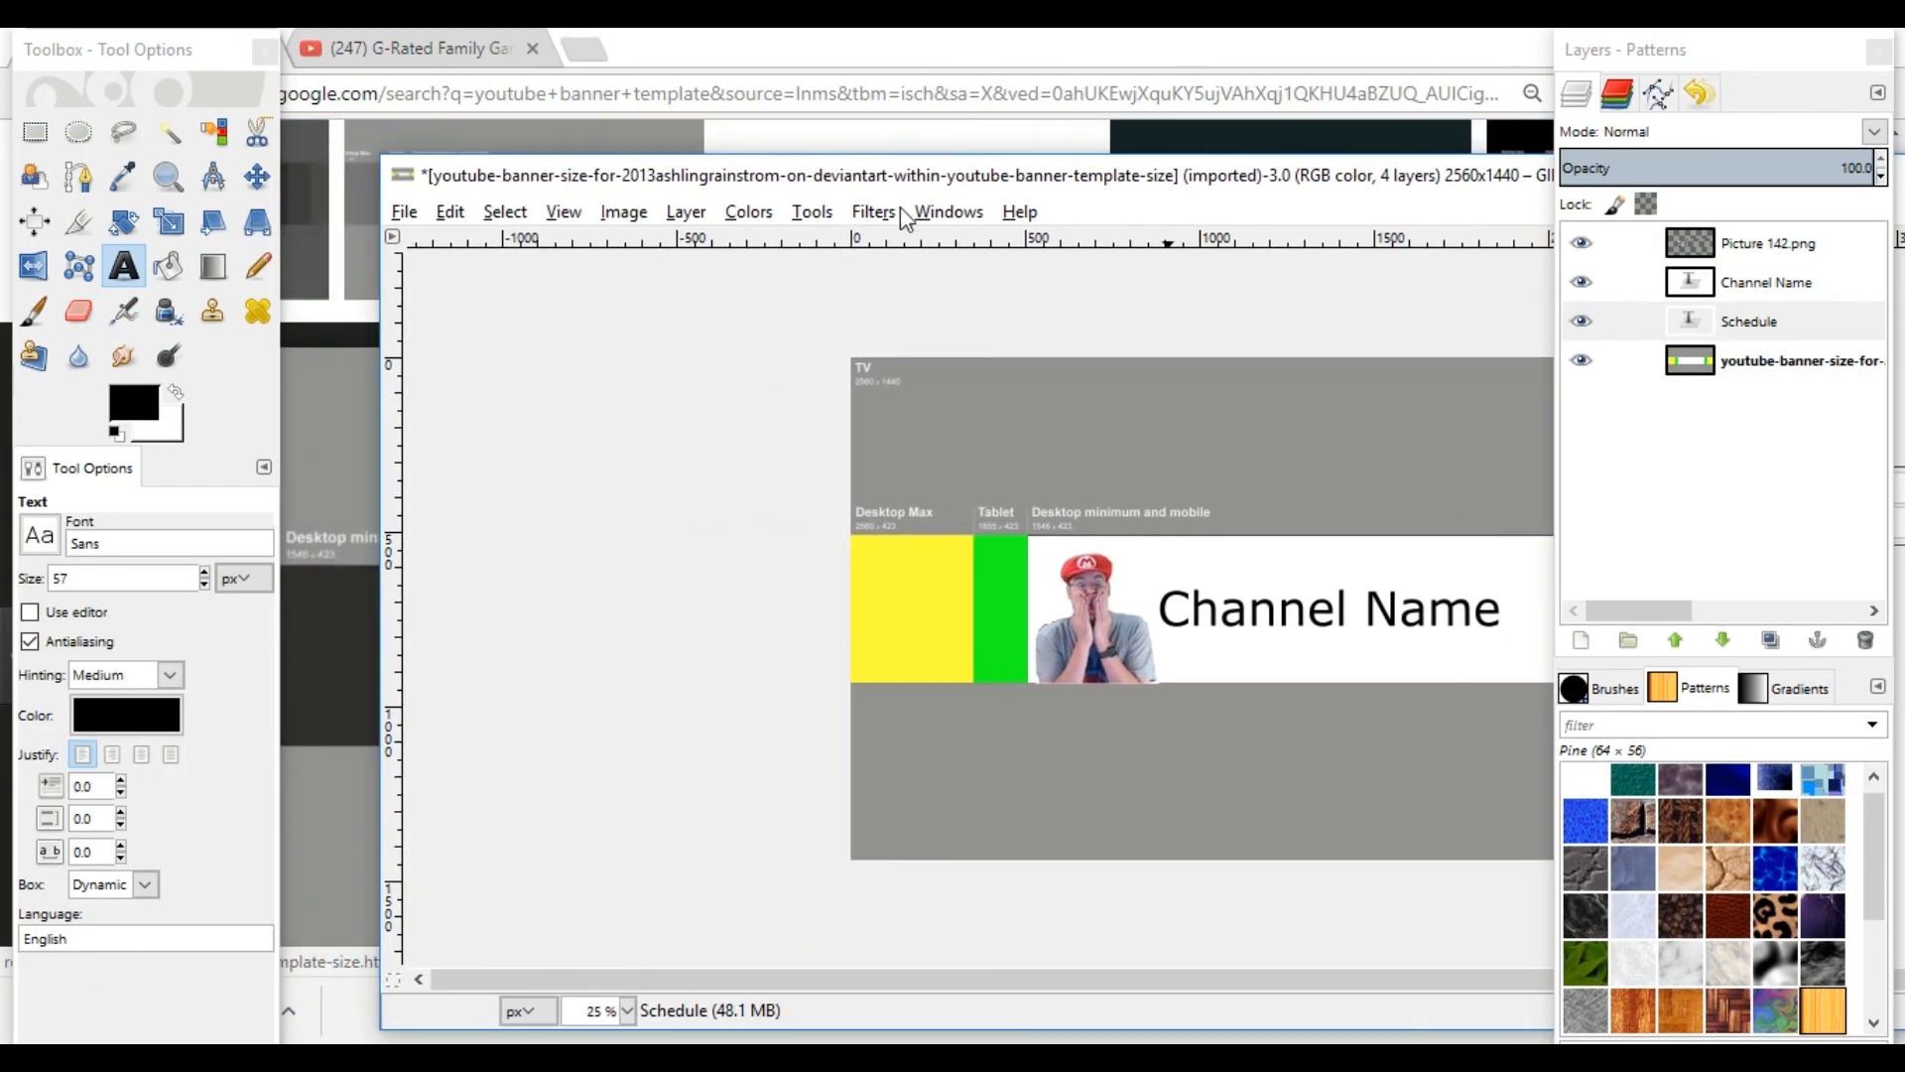
{"action": "left_click", "coordinate": [404, 212]}
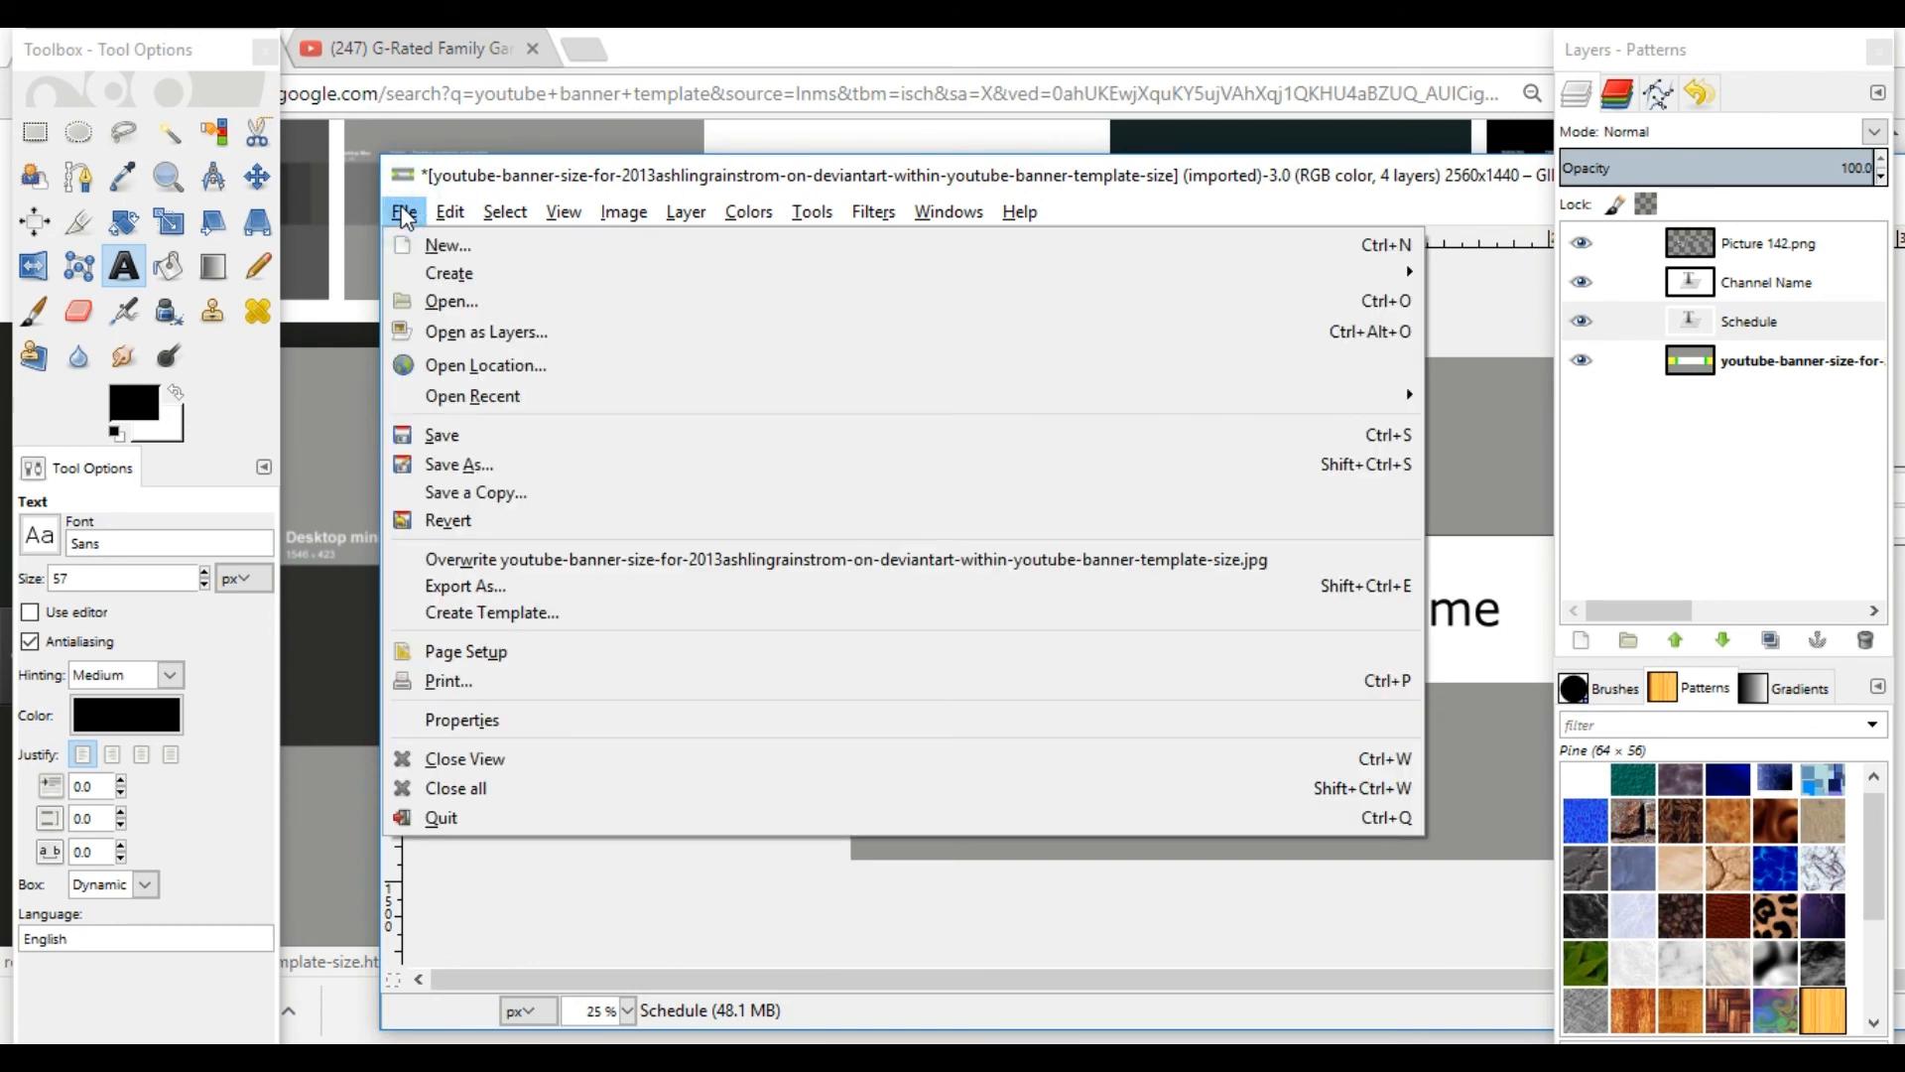
{"action": "left_click", "coordinate": [490, 447]}
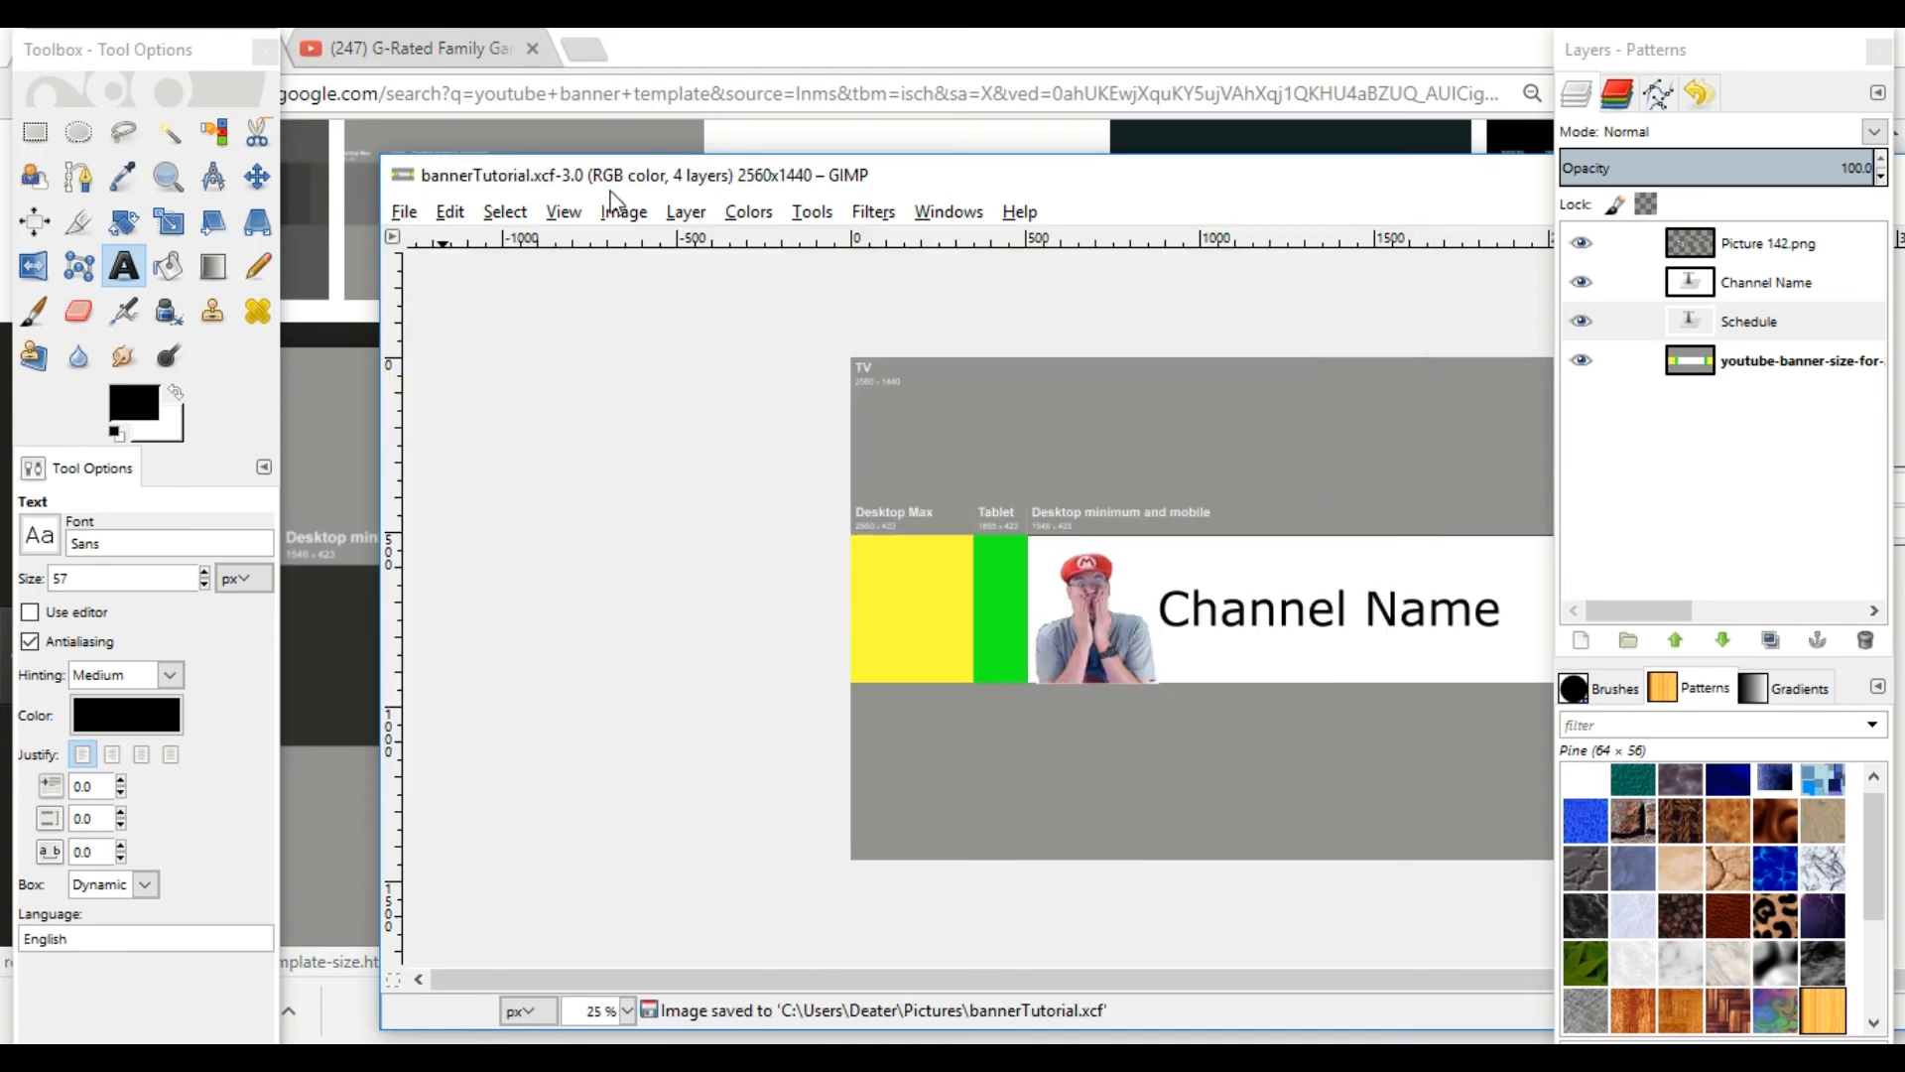
{"action": "left_click", "coordinate": [404, 212]}
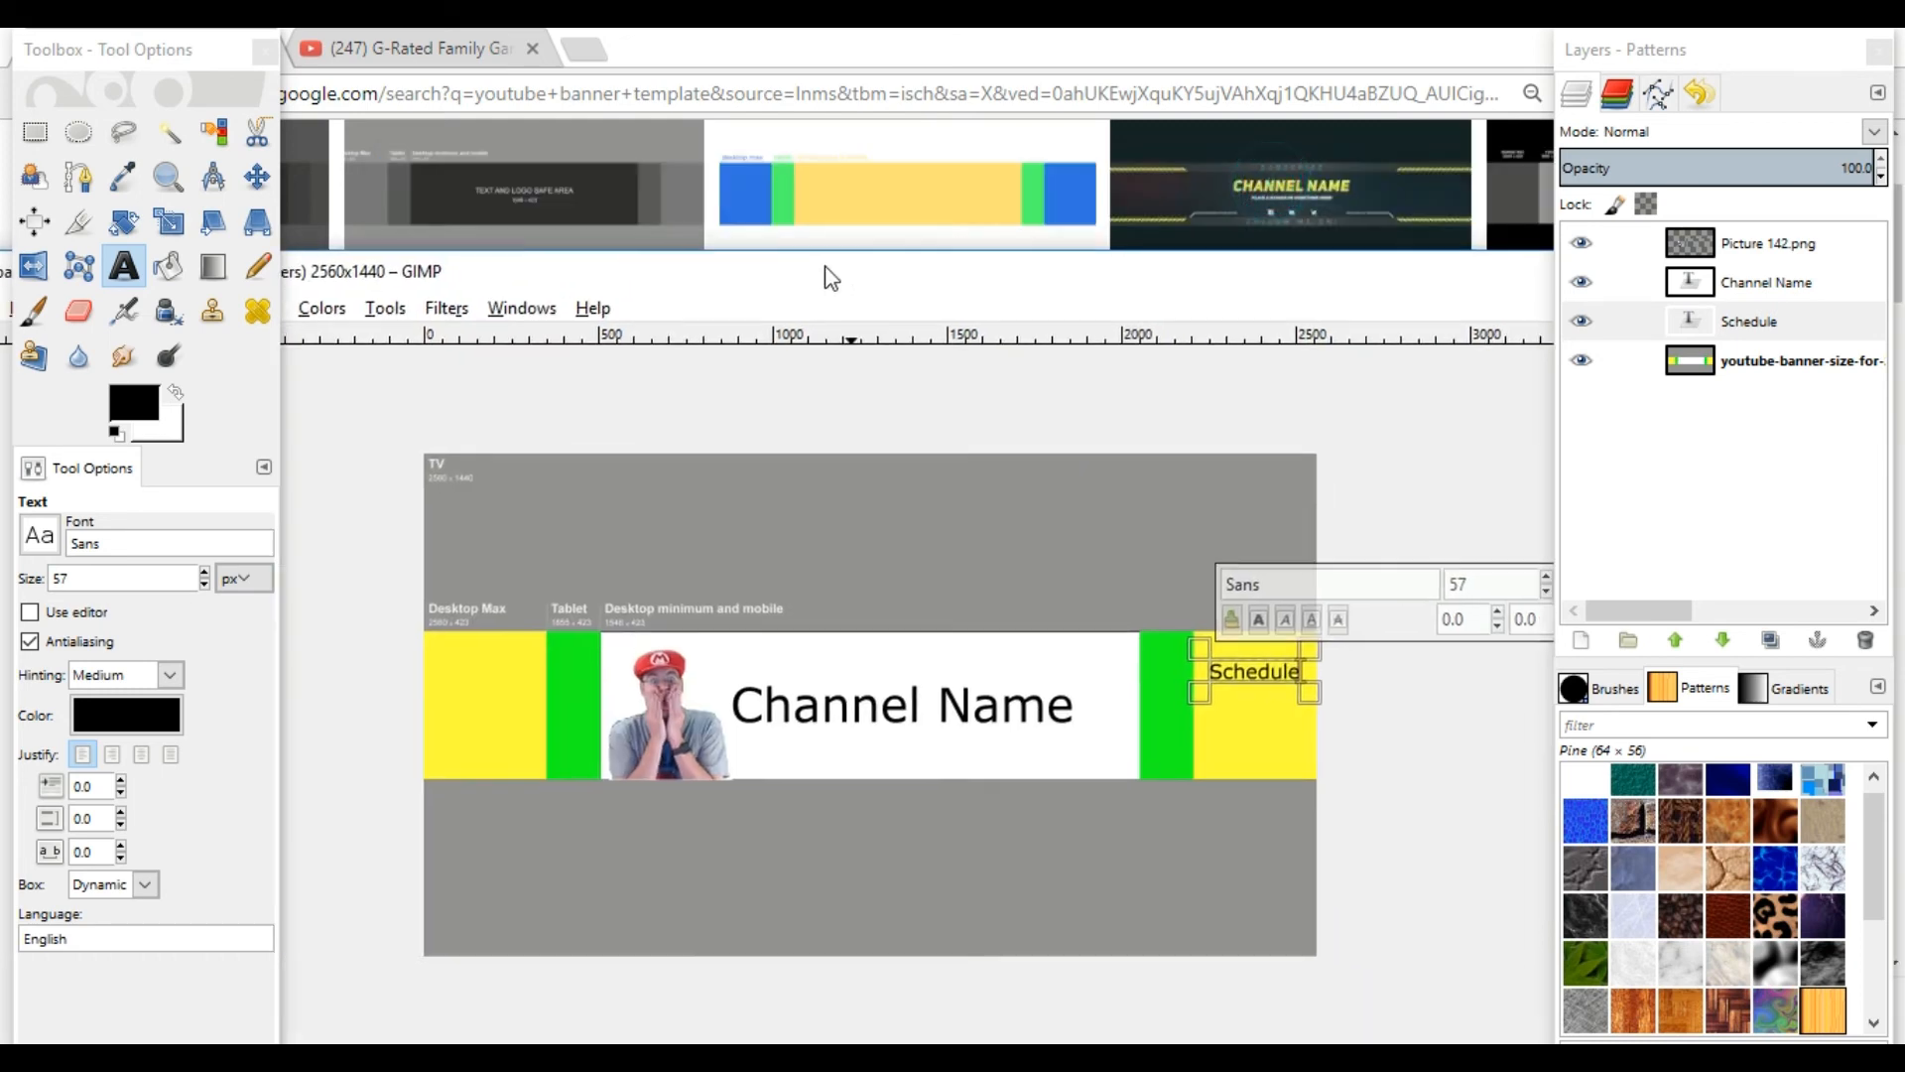
Switch to the YouTube channel page in Chrome and open the channel art editor.
{"action": "left_click_drag", "start_coordinate": [831, 278], "coordinate": [520, 233]}
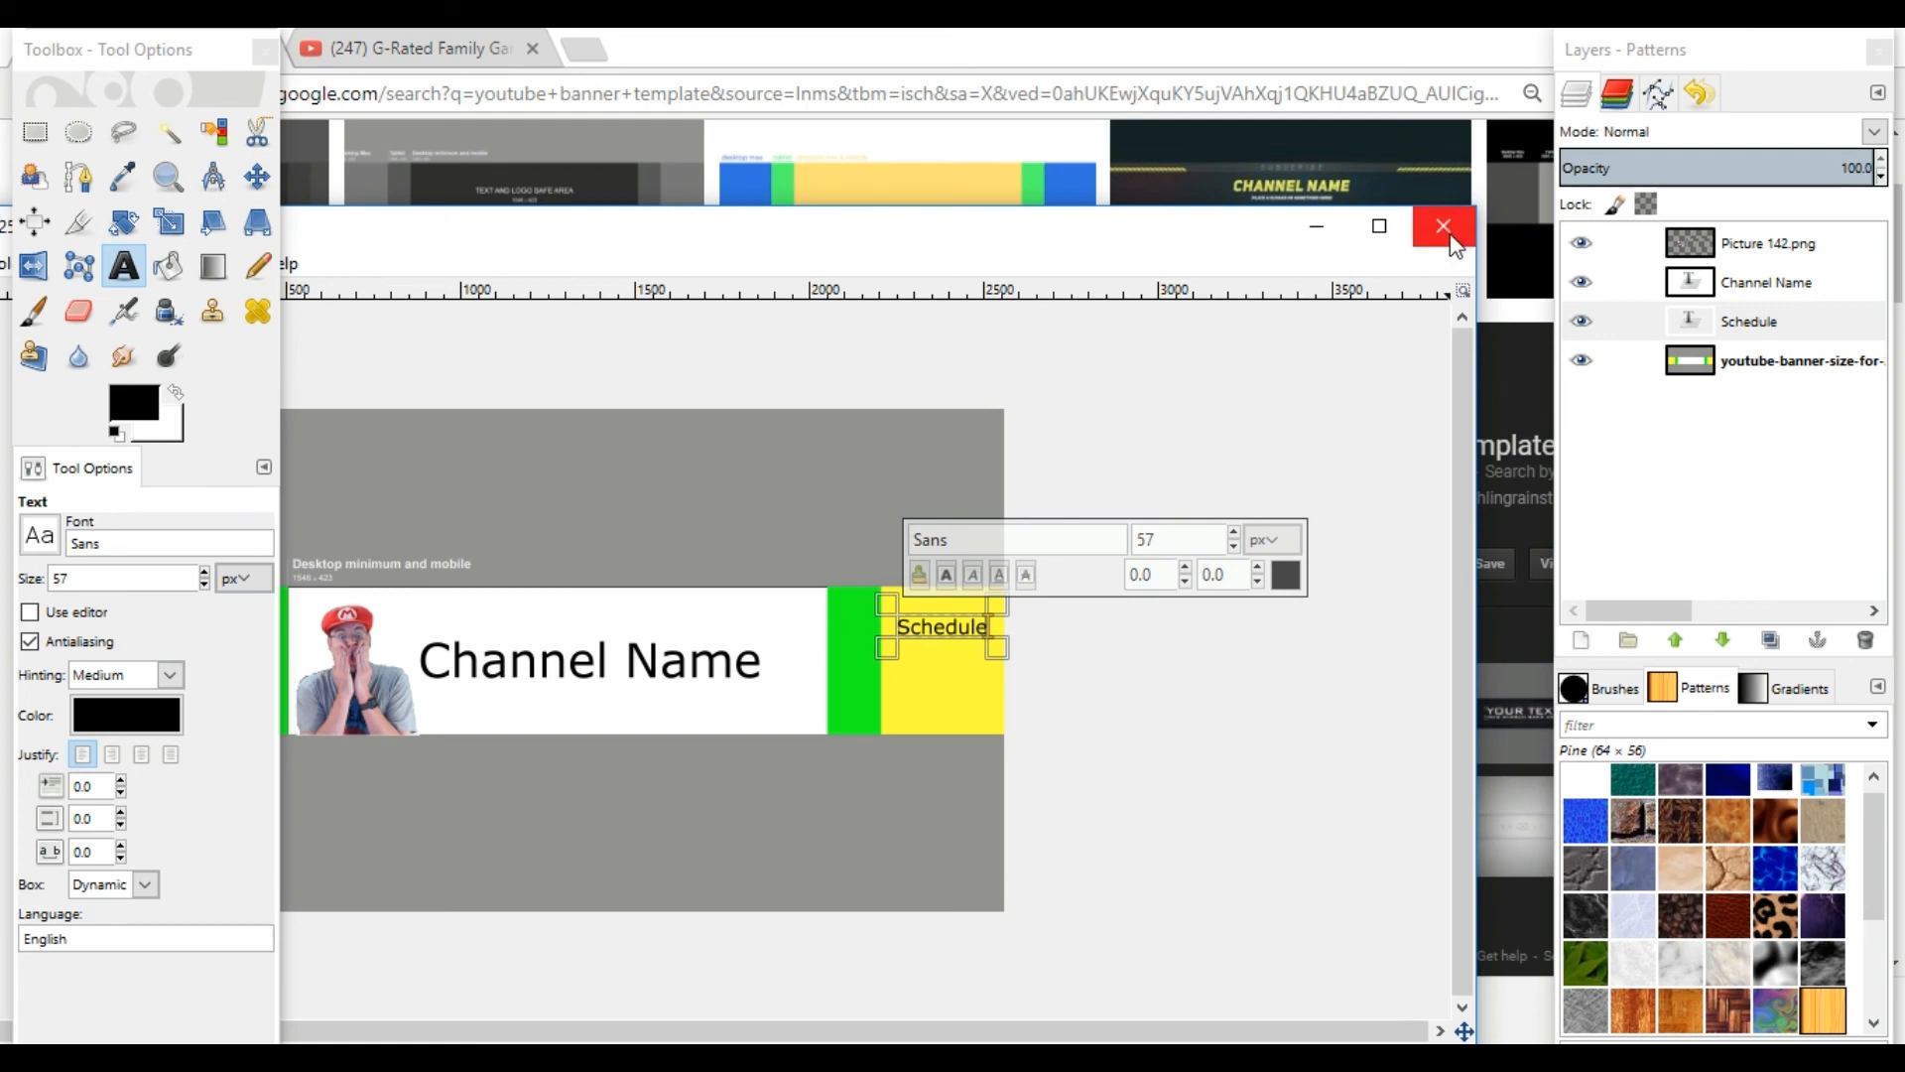
{"action": "left_click", "coordinate": [845, 58]}
{"action": "left_click", "coordinate": [421, 51]}
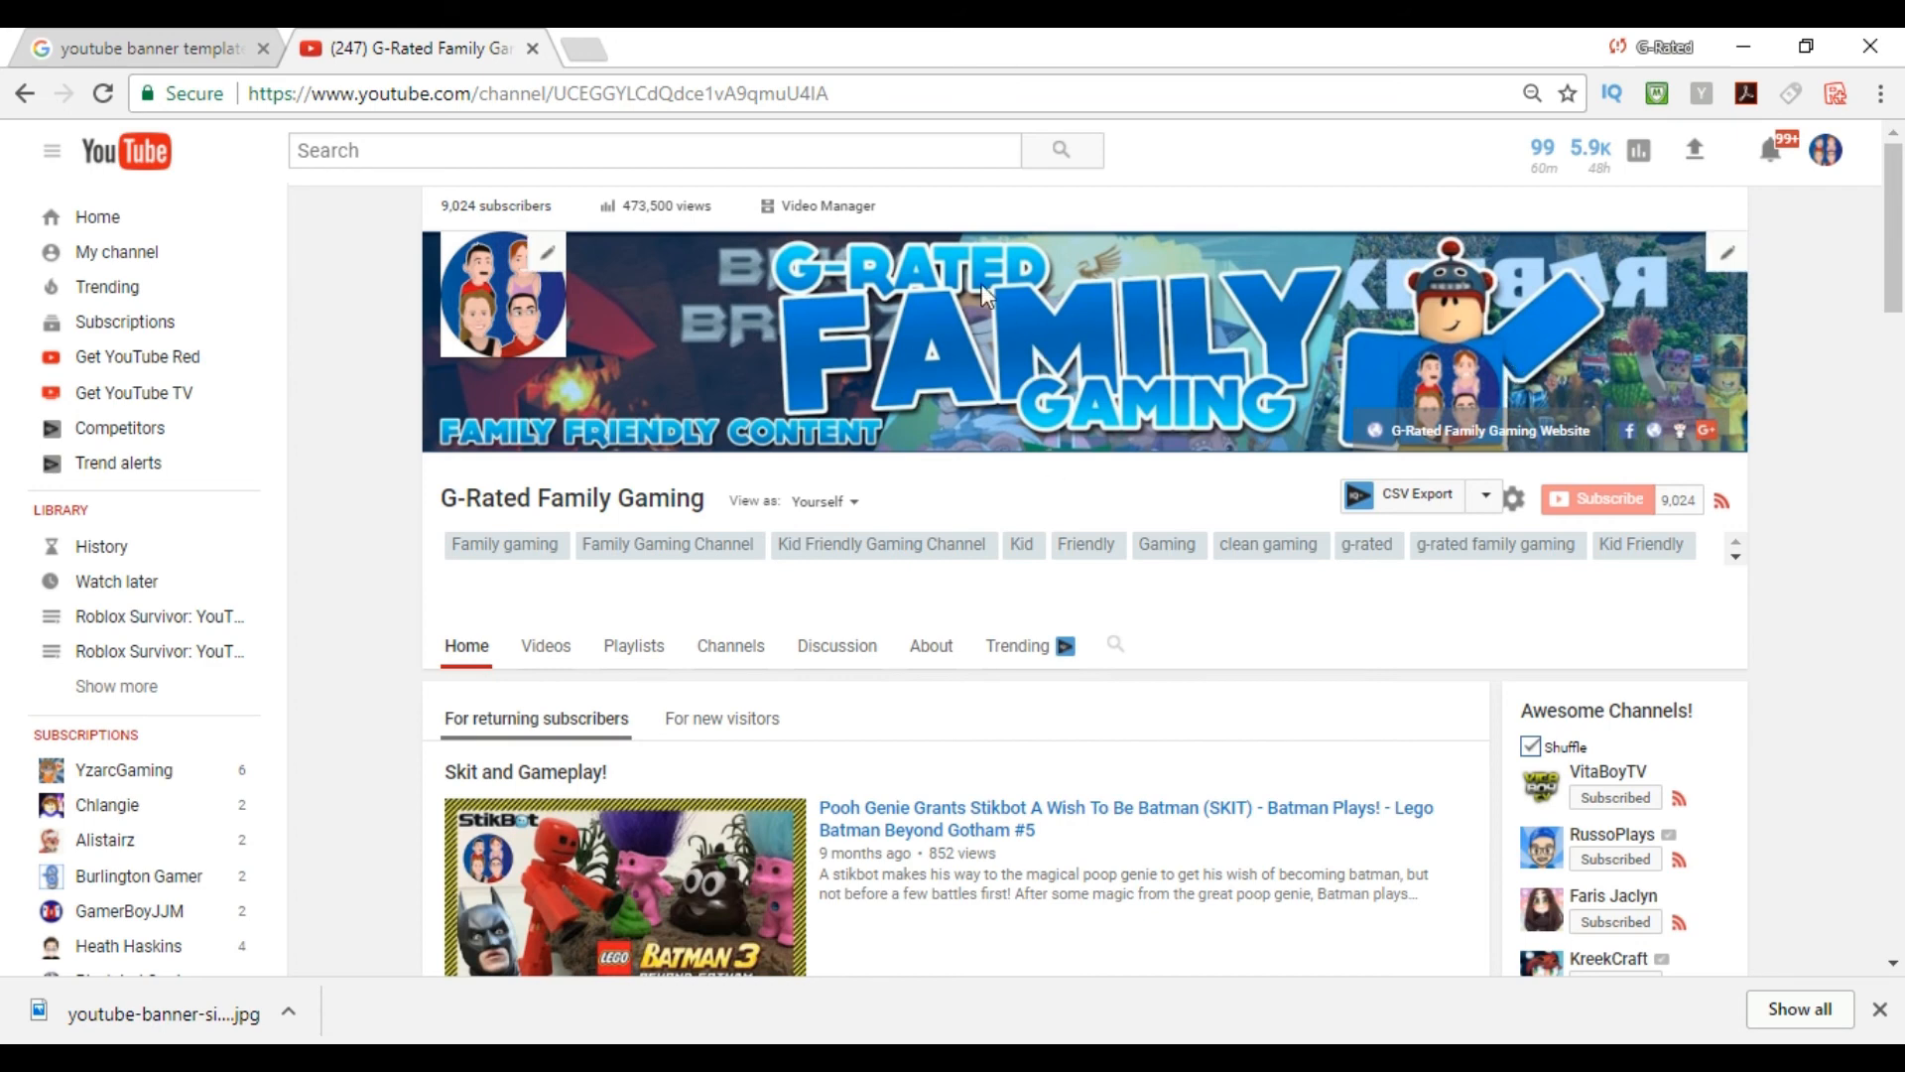
{"action": "left_click", "coordinate": [1729, 258]}
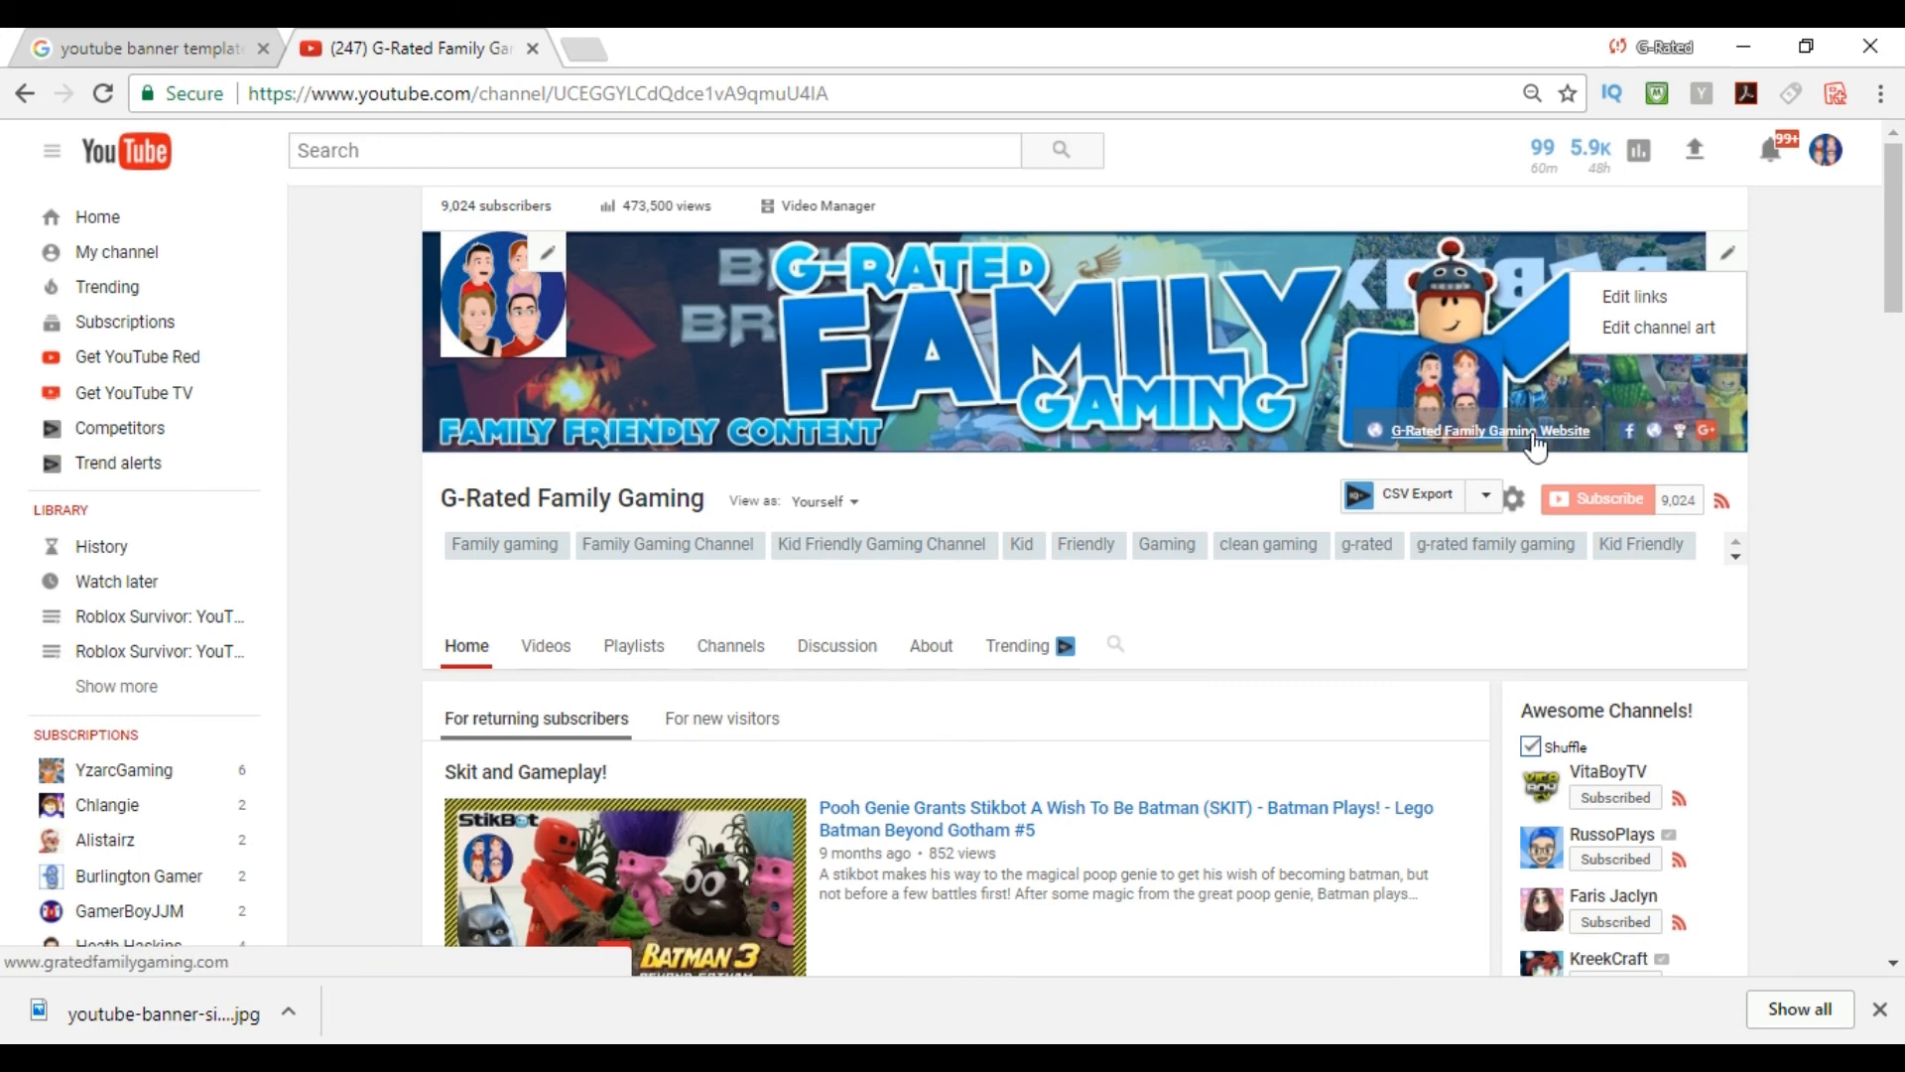
{"action": "left_click", "coordinate": [1630, 332]}
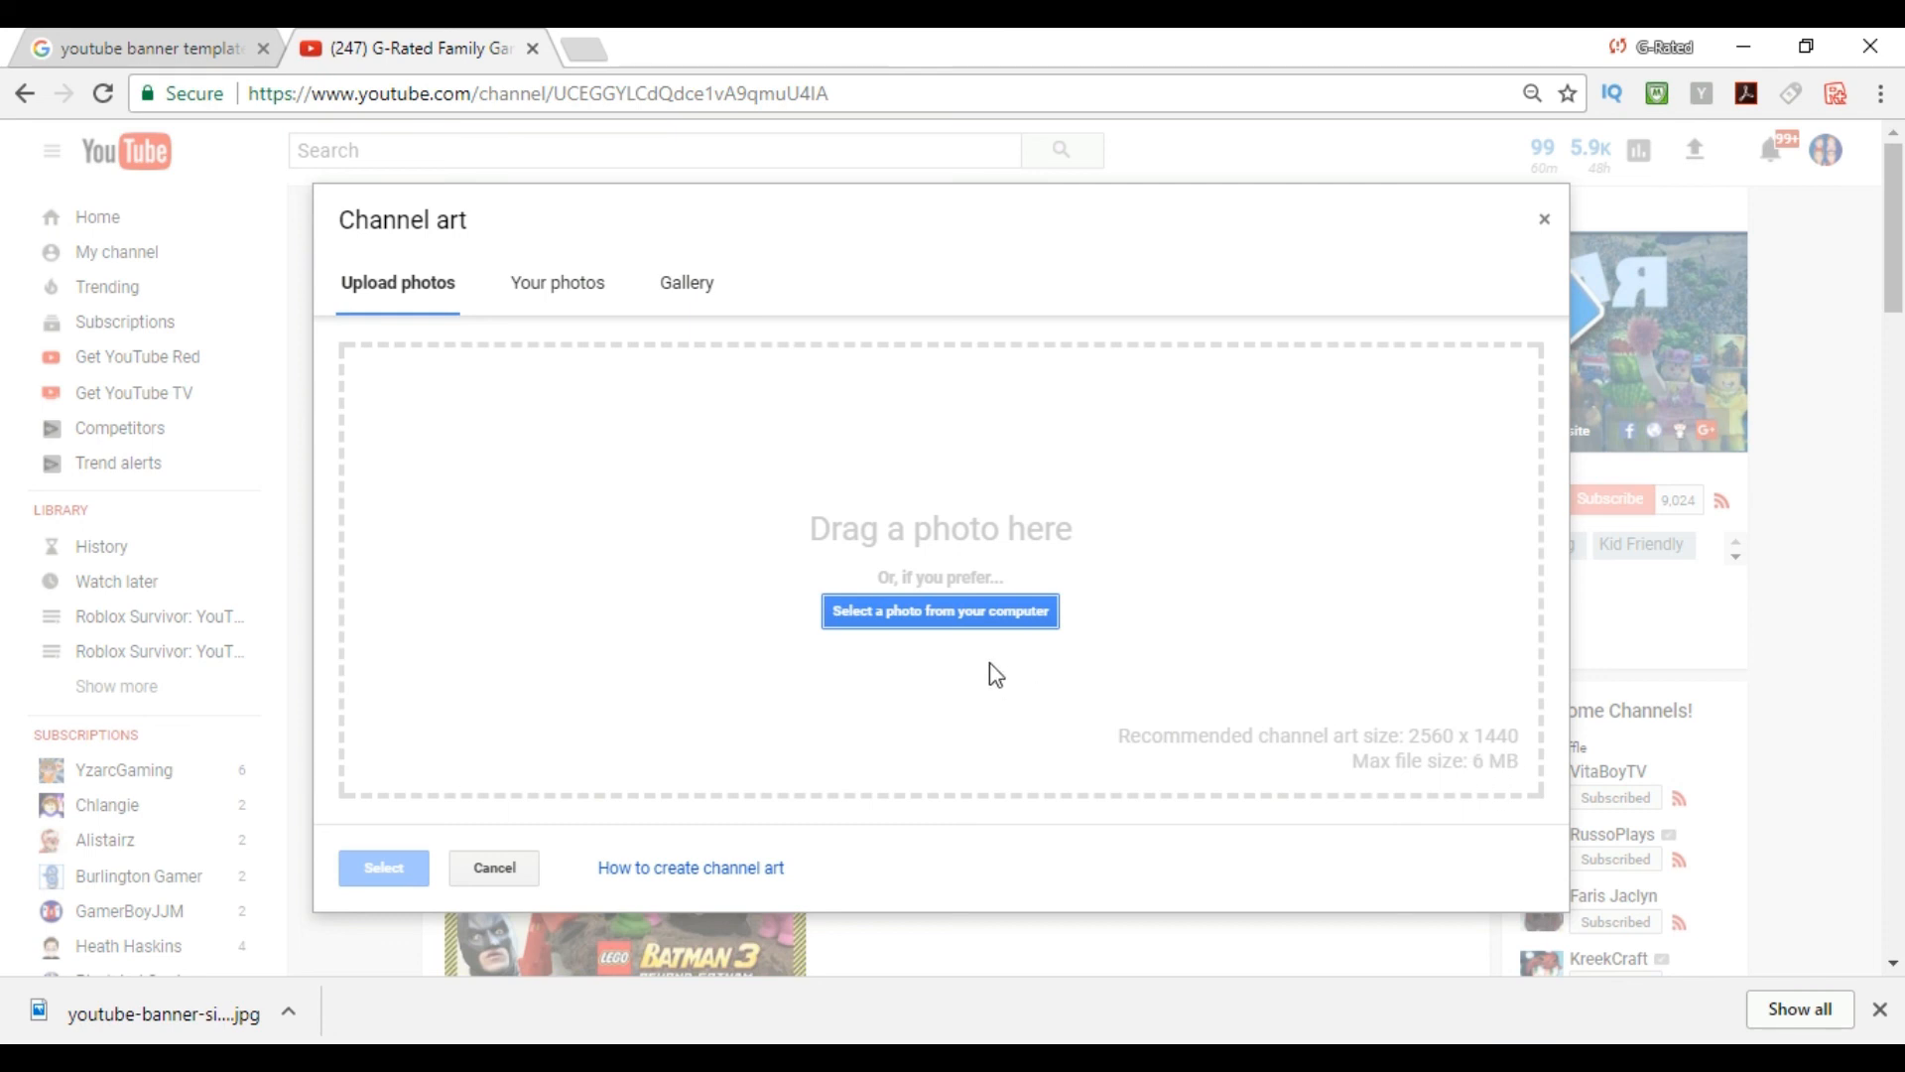
Upload bannerTutorial.png, adjust its crop to cover the whole image, and apply it as the channel art.
{"action": "left_click", "coordinate": [923, 614]}
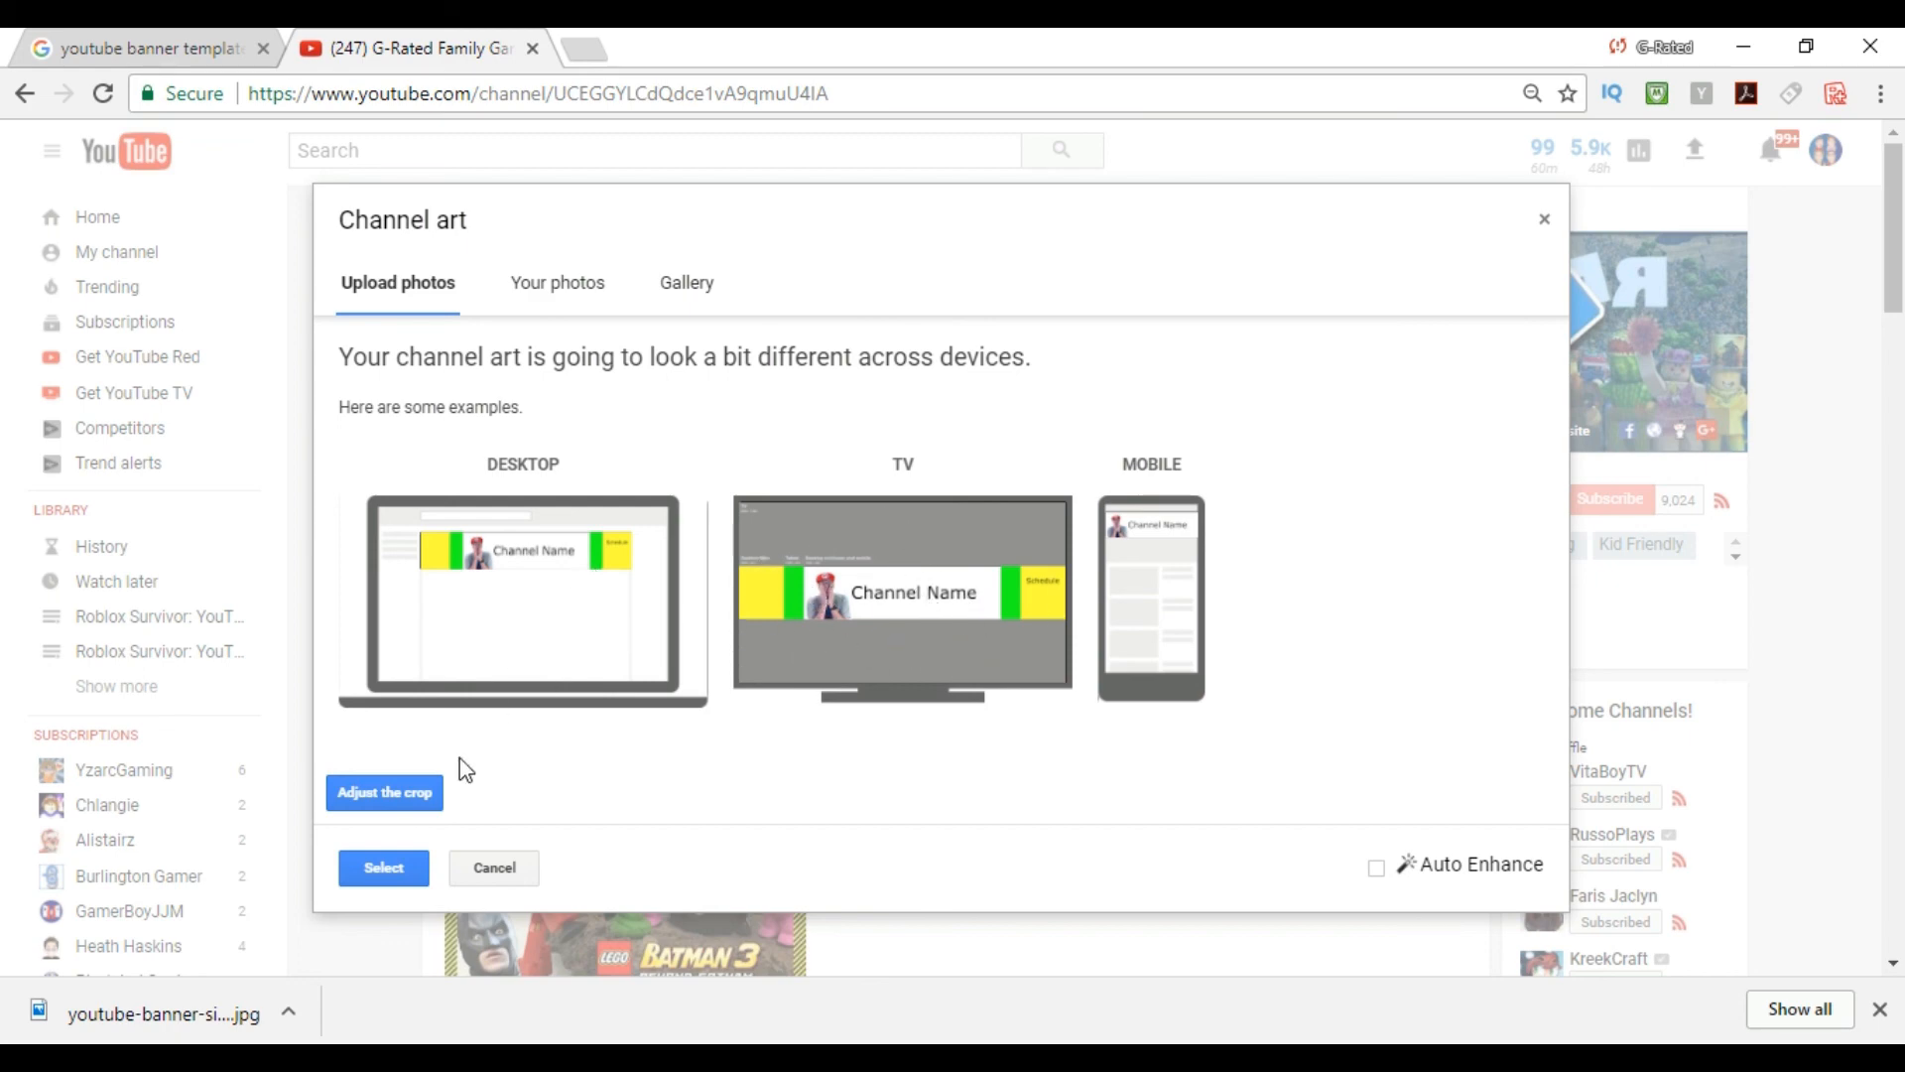
{"action": "left_click", "coordinate": [397, 805]}
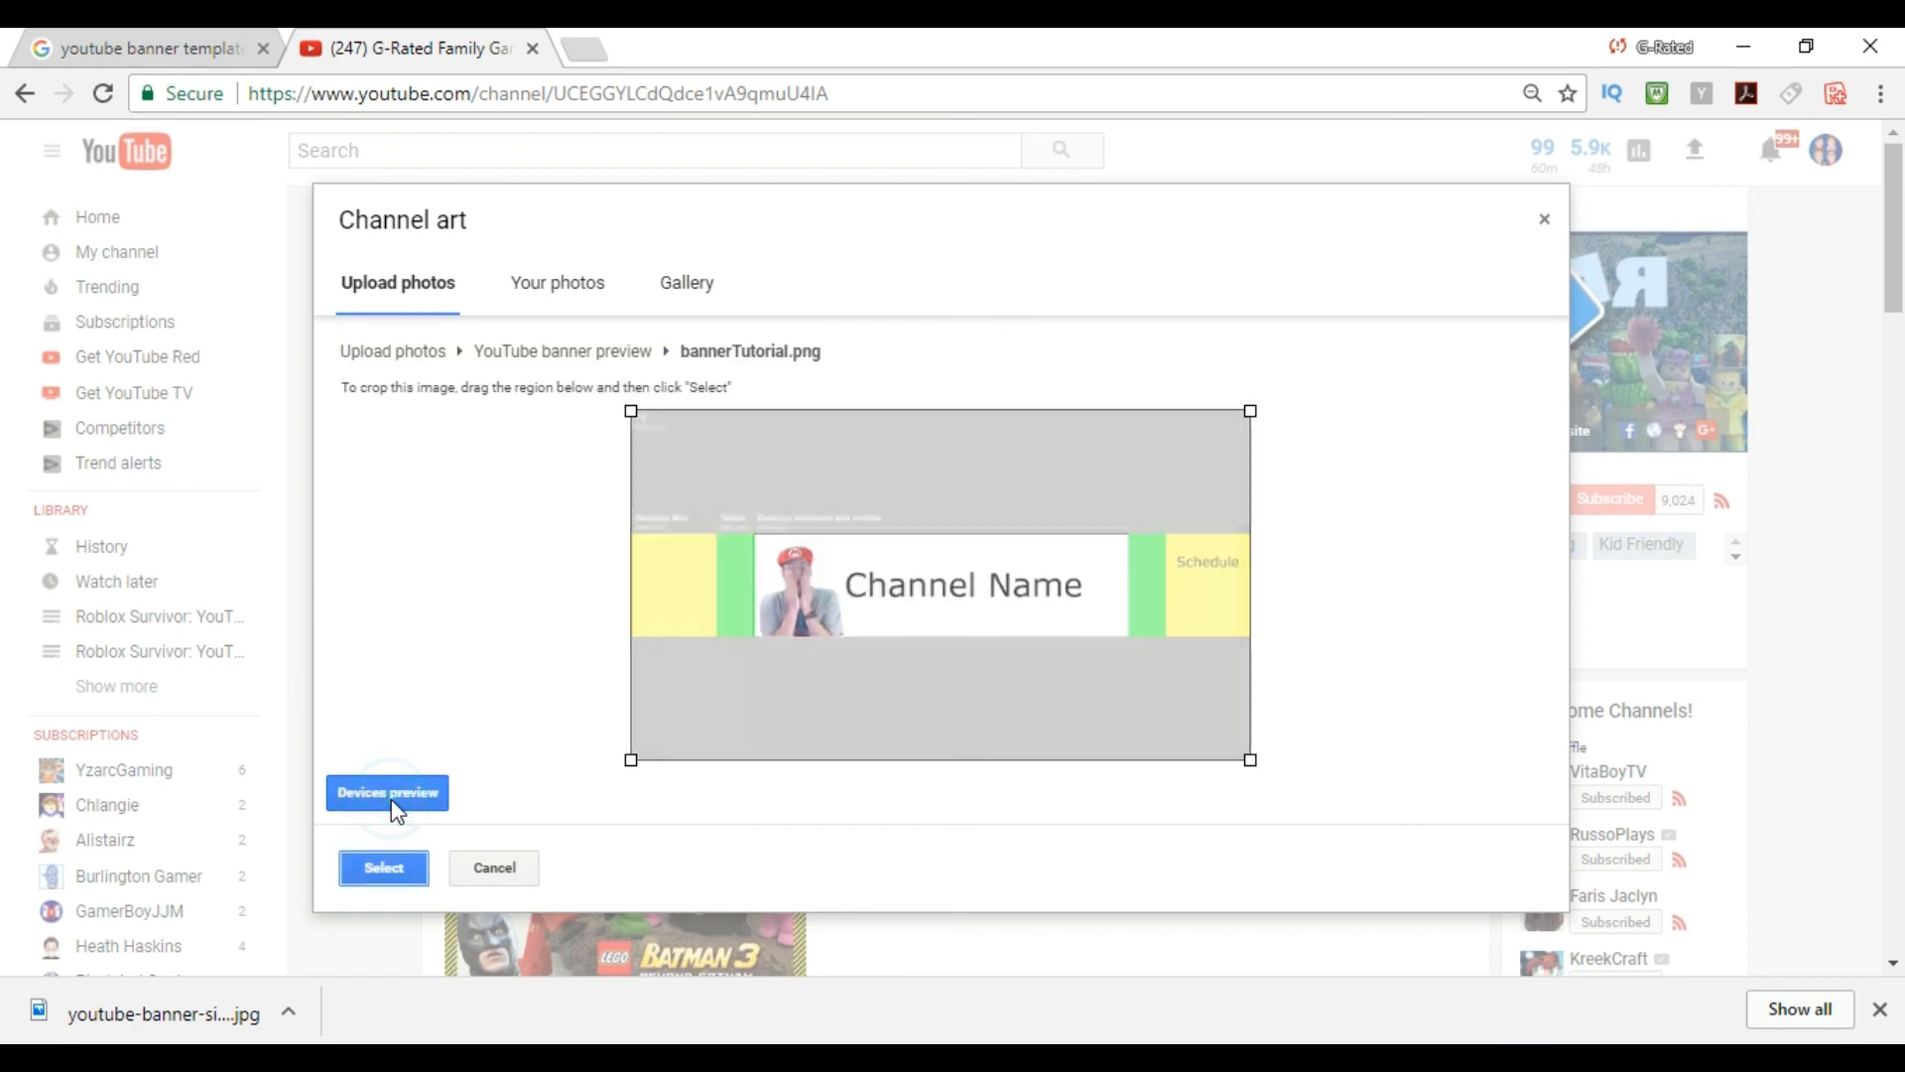
{"action": "left_click", "coordinate": [731, 694]}
{"action": "left_click_drag", "start_coordinate": [986, 699], "coordinate": [716, 643]}
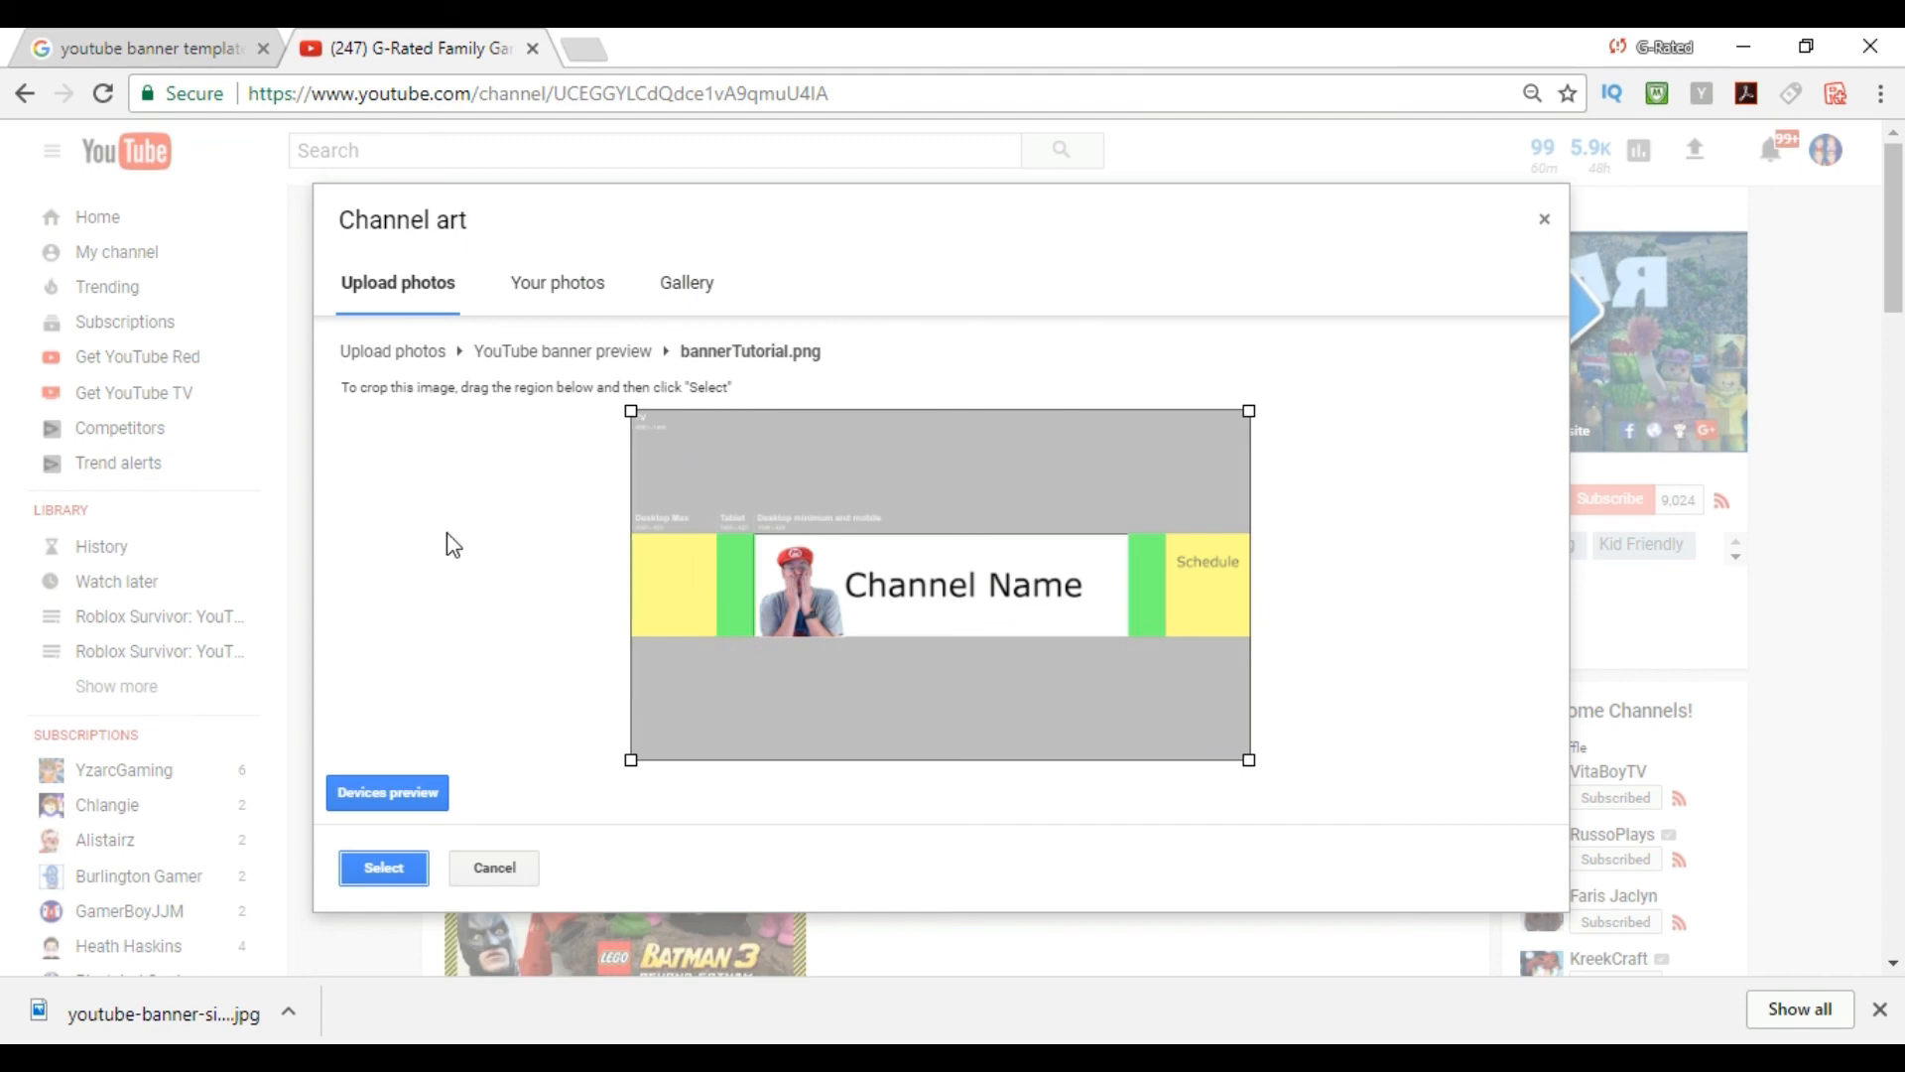
{"action": "left_click", "coordinate": [414, 882]}
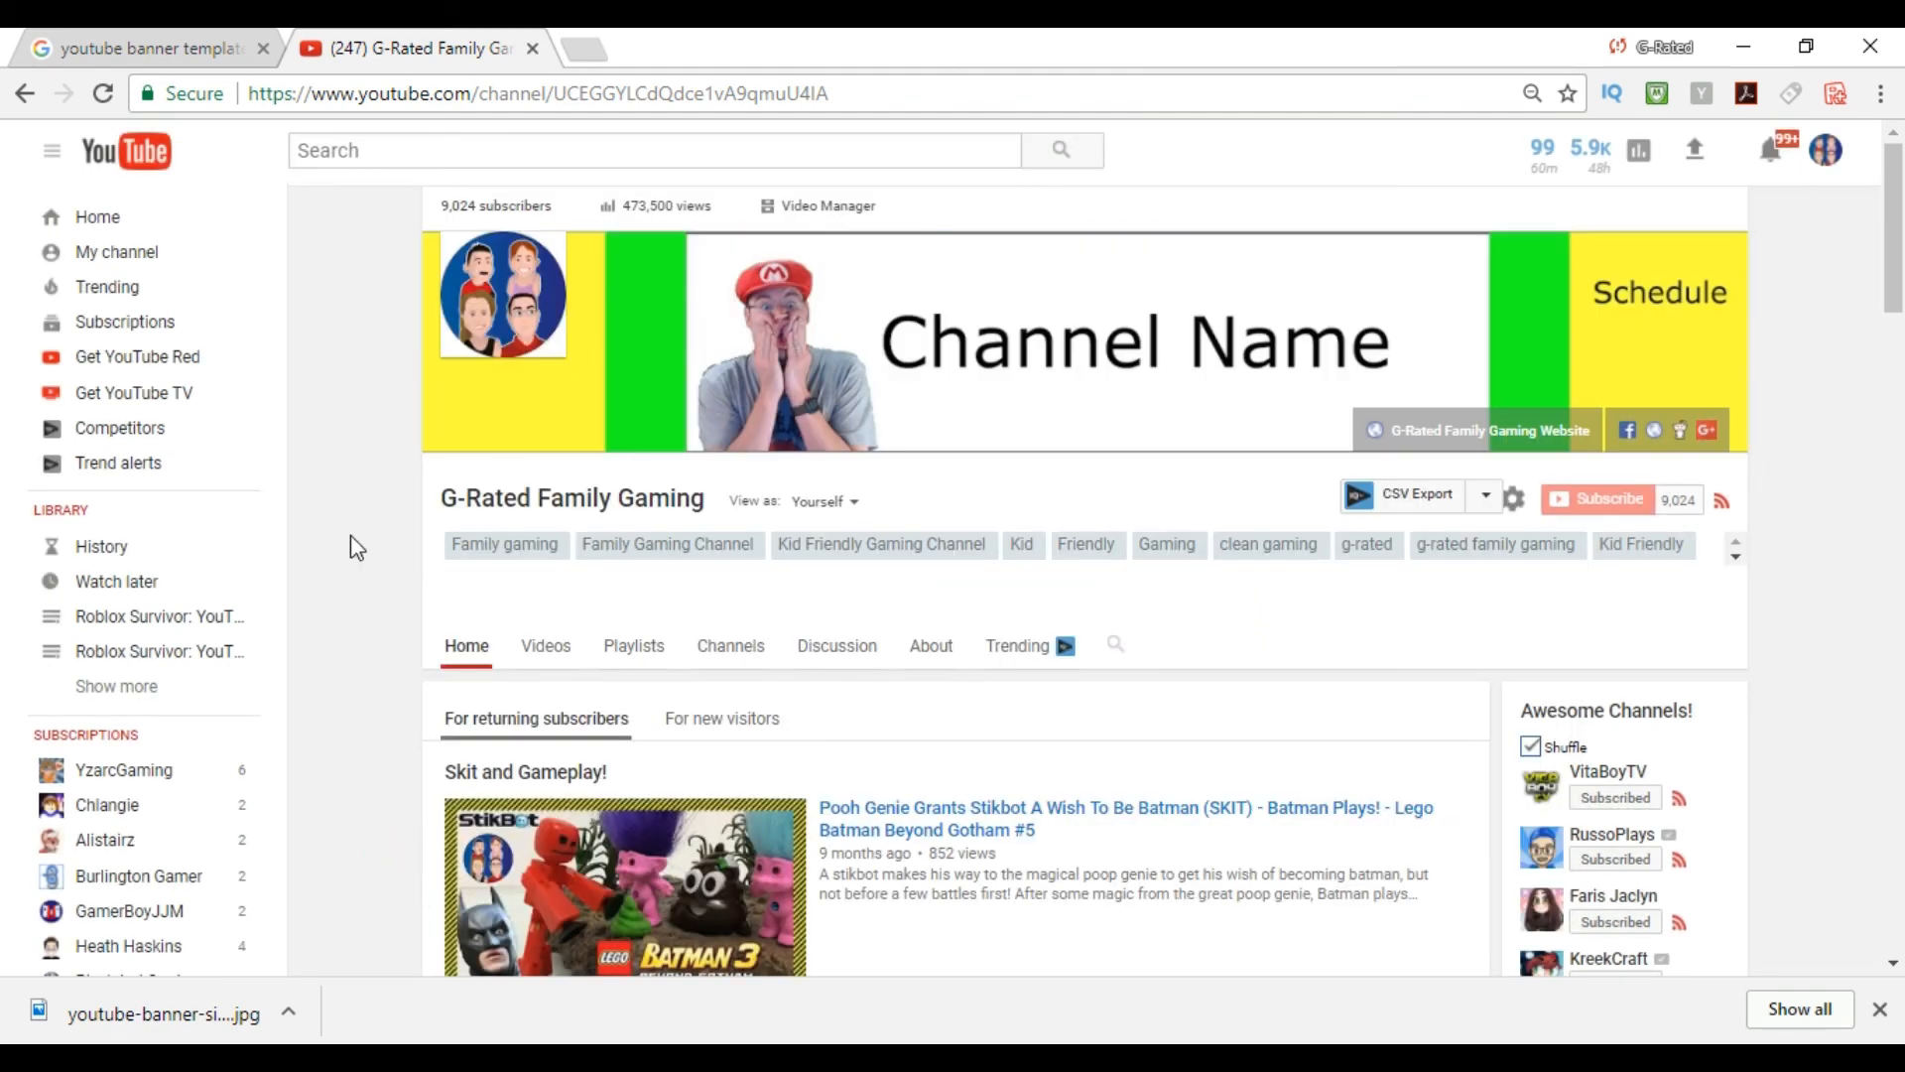